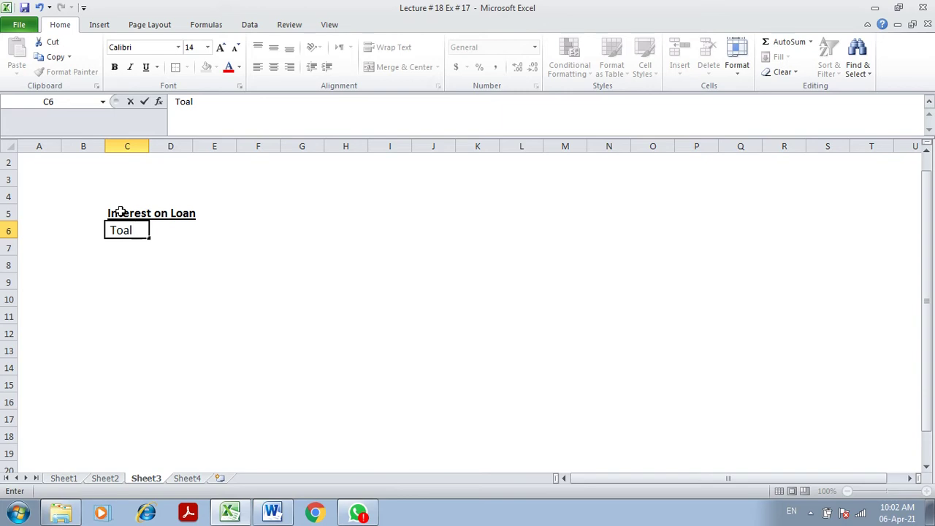
# Step: Complete the entry under the Interest on Loan heading as "Total = 15,000 * 9/100", taking the loan details from the Word trial balance
pyautogui.press('BackSpace')
pyautogui.press('BackSpace')
pyautogui.write('tal')
pyautogui.click(272, 513)
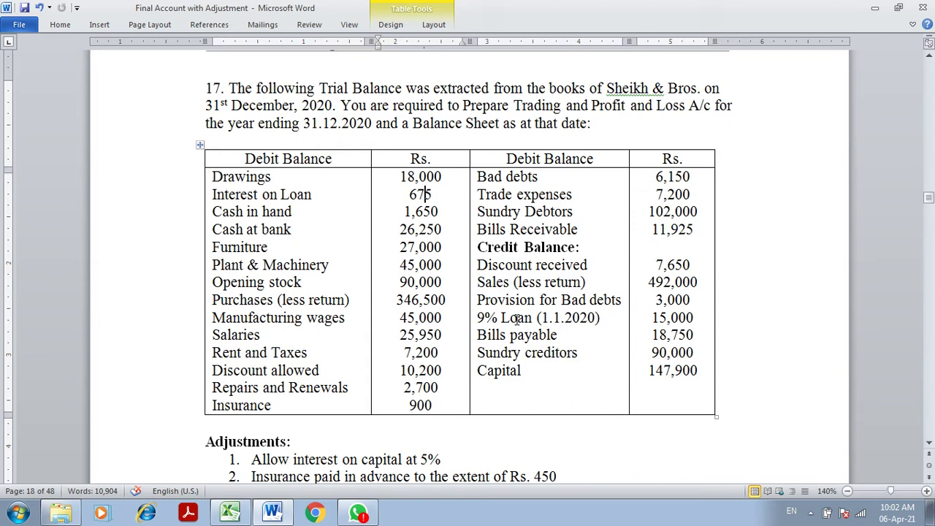
pyautogui.click(230, 513)
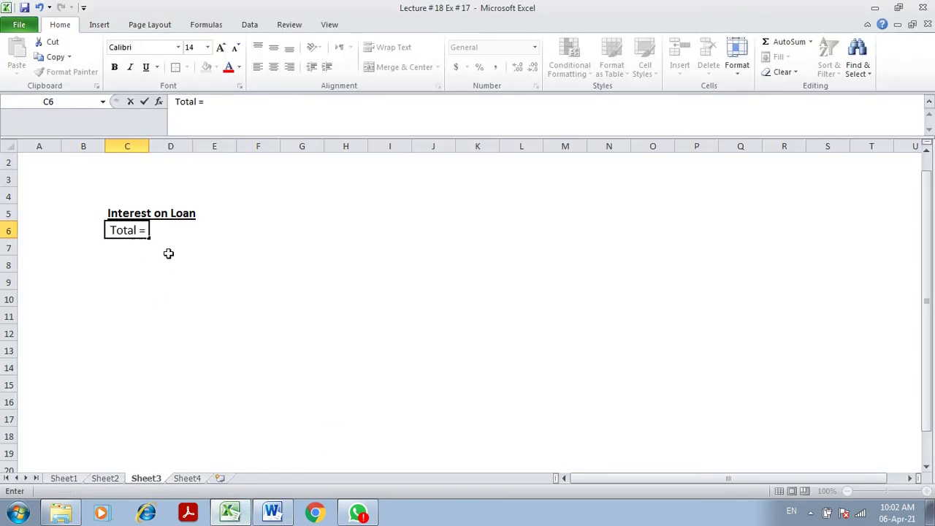
pyautogui.write('15,')
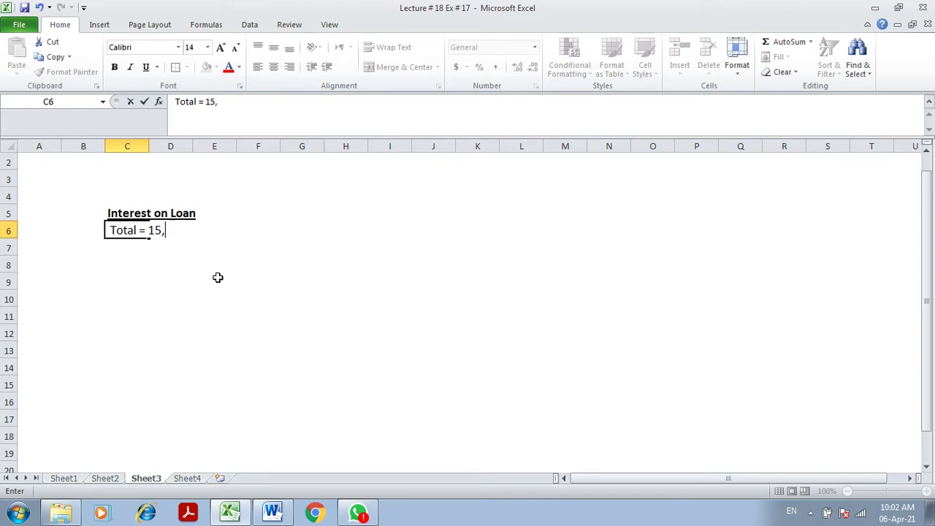
pyautogui.write('000 * 9/100')
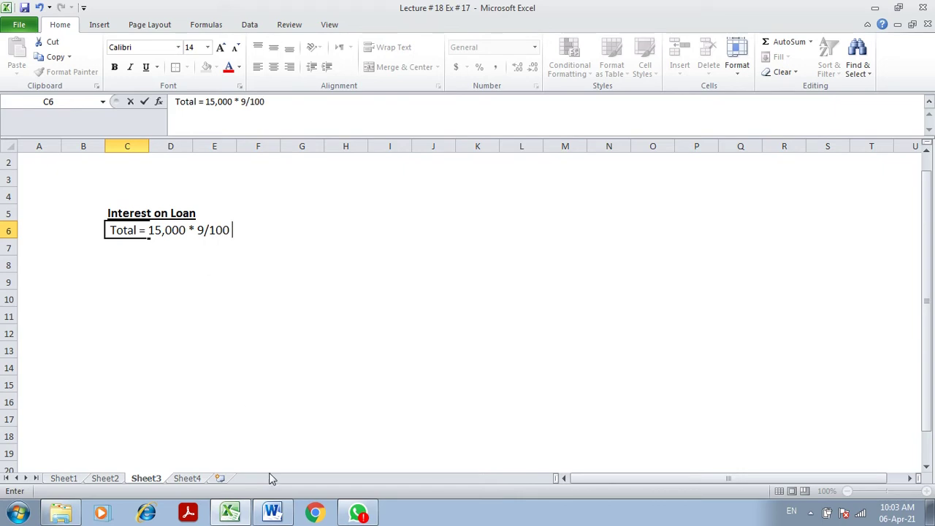
# Step: Check the 9% loan's start date against the accounting year end in the Word exercise, and return to the Excel workbook
pyautogui.click(272, 511)
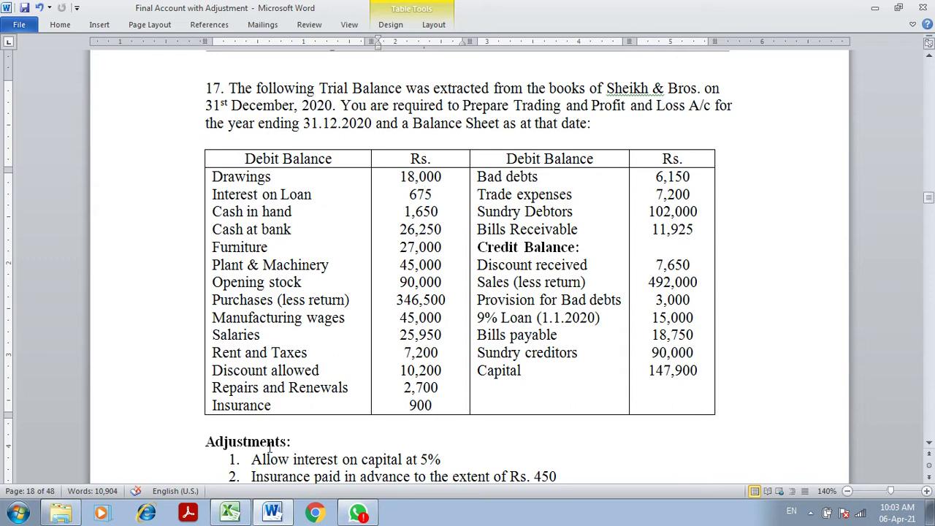
pyautogui.click(228, 514)
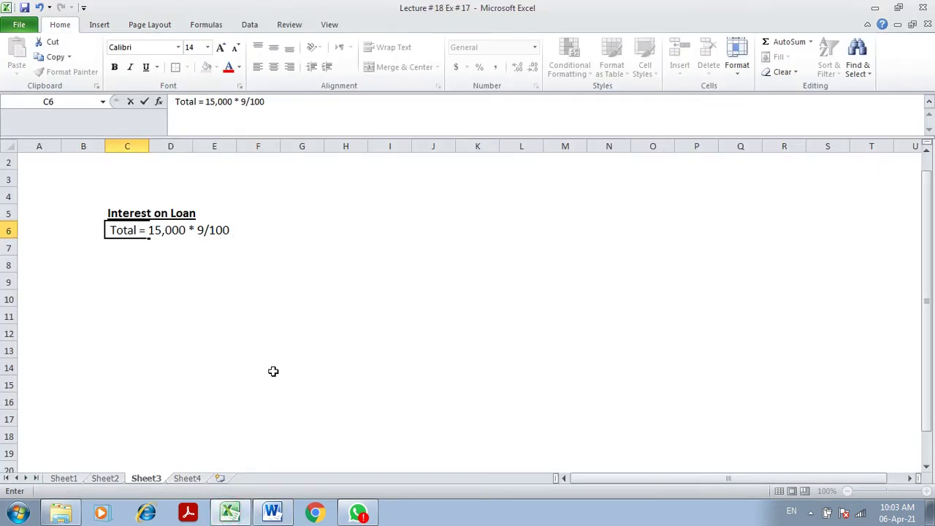
pyautogui.click(271, 512)
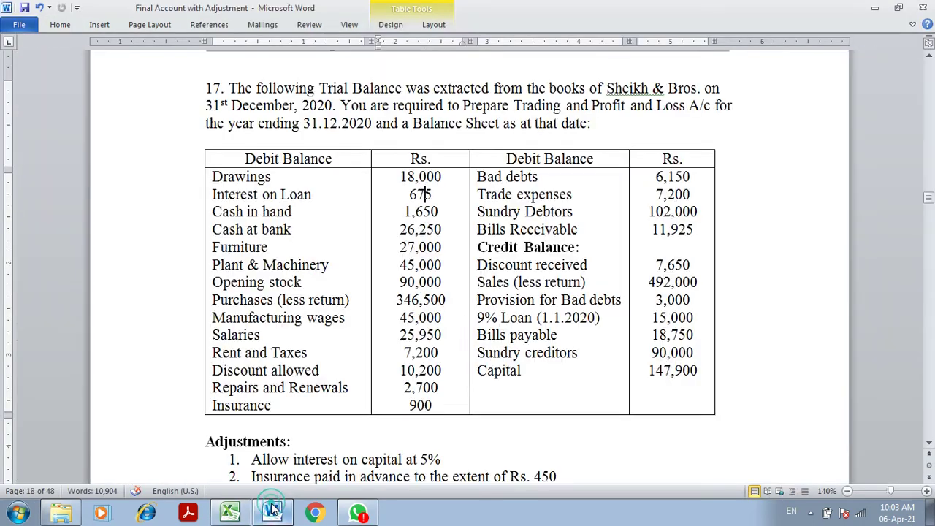
pyautogui.click(549, 317)
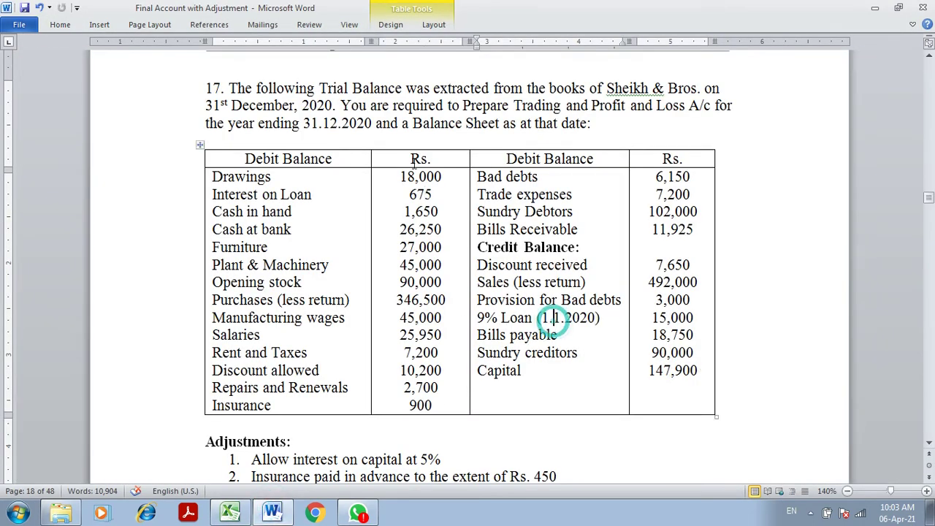
pyautogui.click(312, 123)
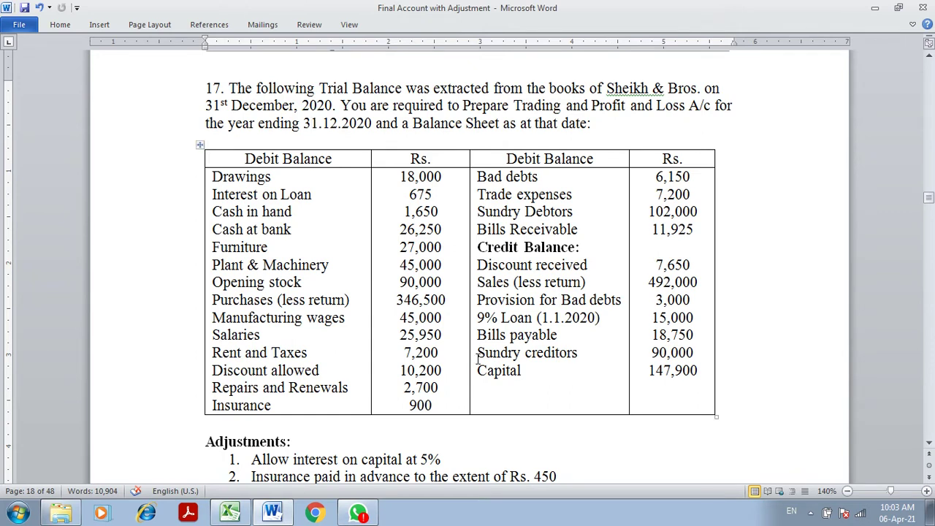
pyautogui.click(230, 514)
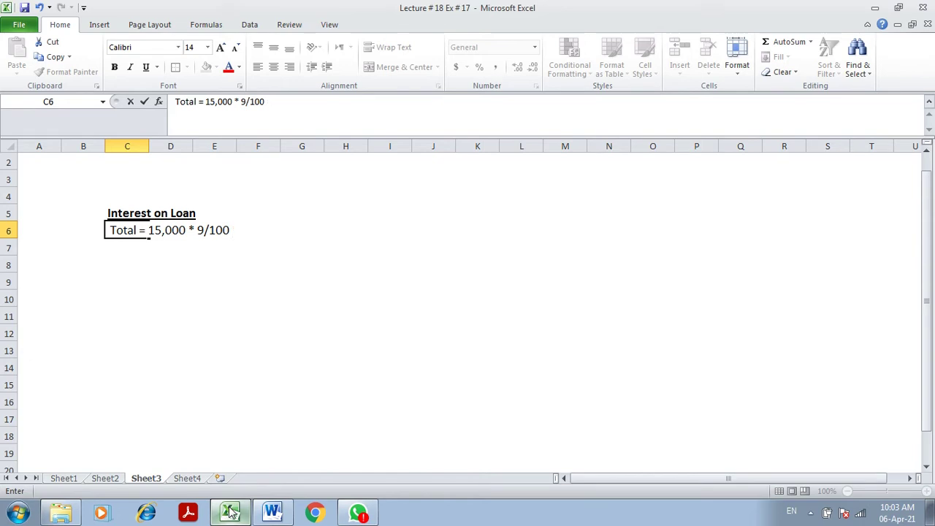
# Step: Work out 15000 * 9 / 100 in Calculator and enter "= 1,350" in F6 beside the total interest expression
pyautogui.press('Right')
pyautogui.press('Right')
pyautogui.press('Right')
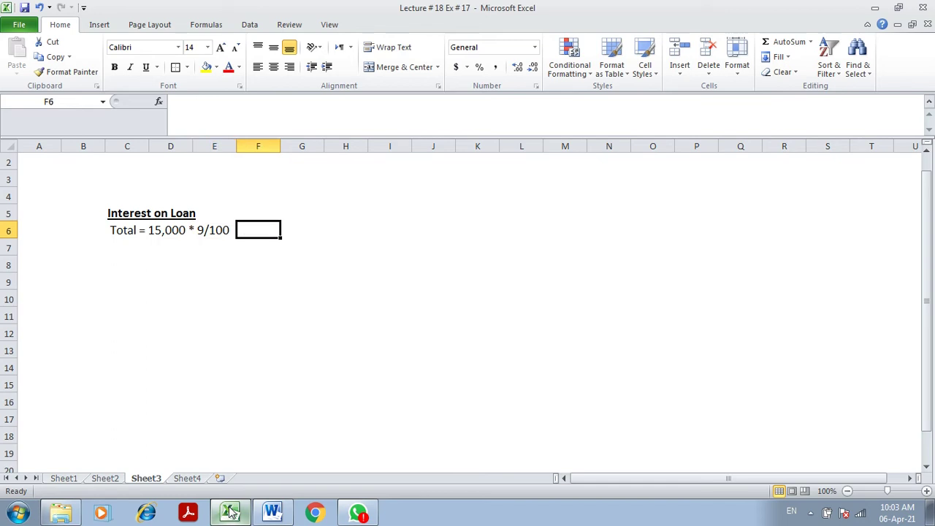
pyautogui.write('=')
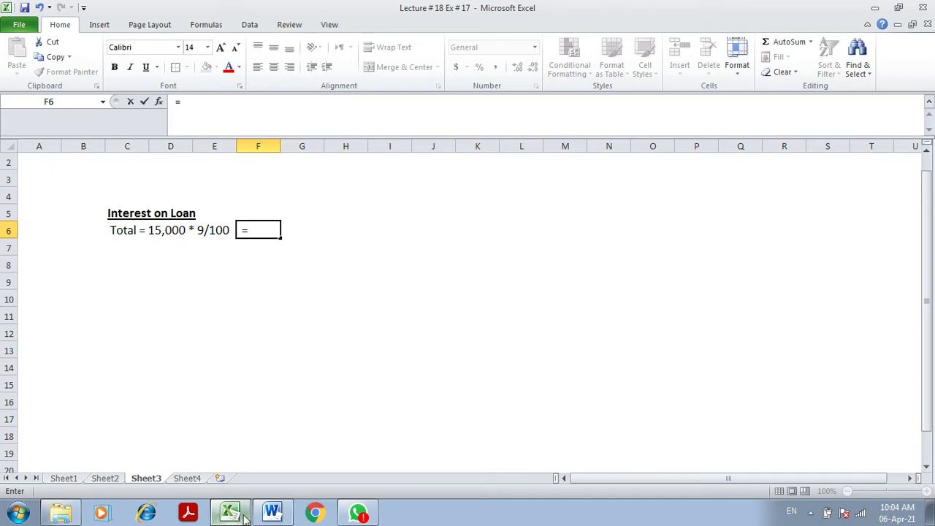
pyautogui.click(18, 514)
pyautogui.click(53, 212)
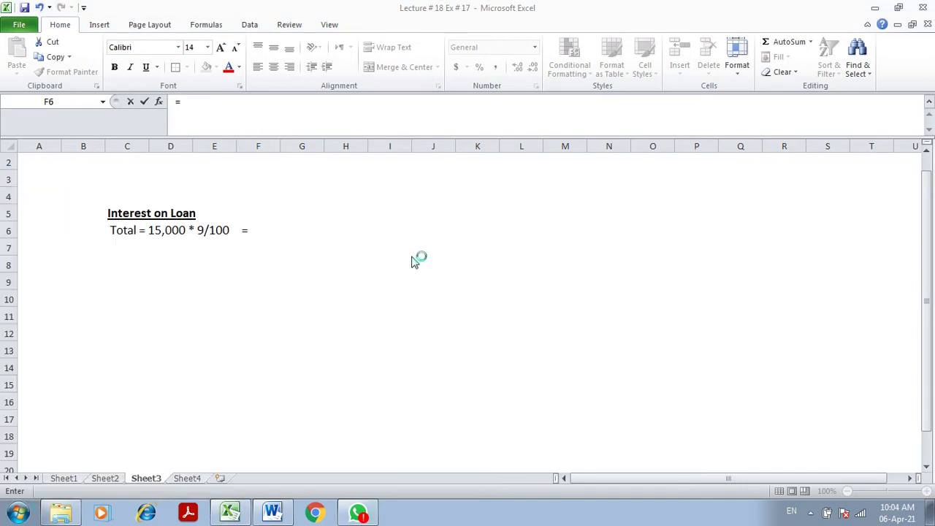
pyautogui.write('15000 * 9 / 100')
pyautogui.press('Return')
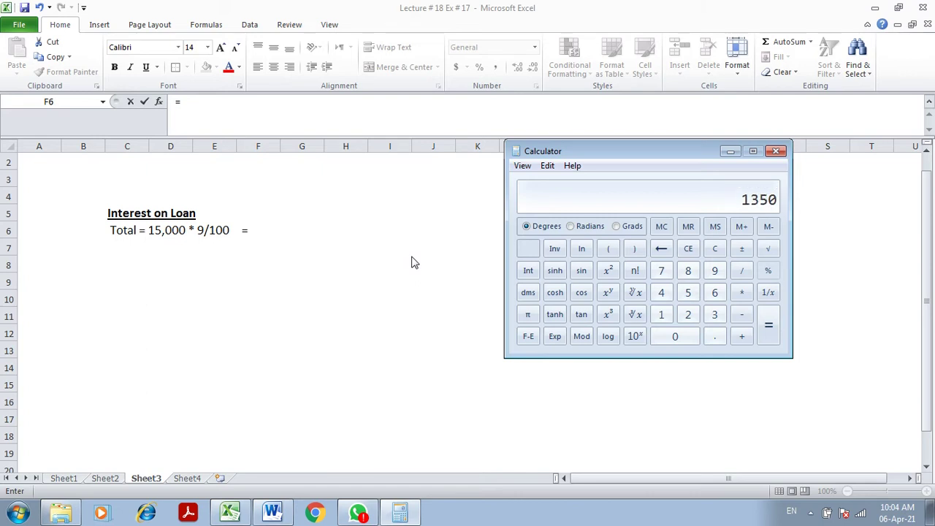
pyautogui.click(257, 230)
pyautogui.write('1,350')
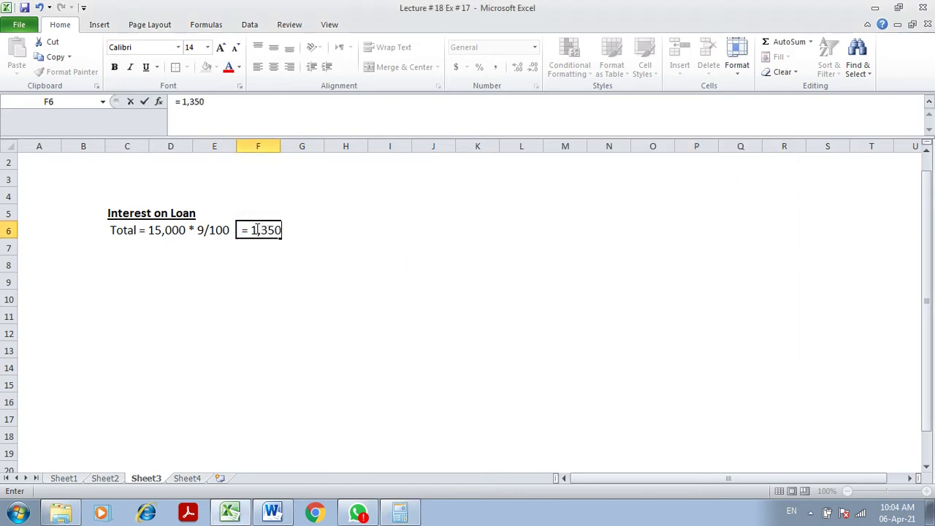
pyautogui.press('Return')
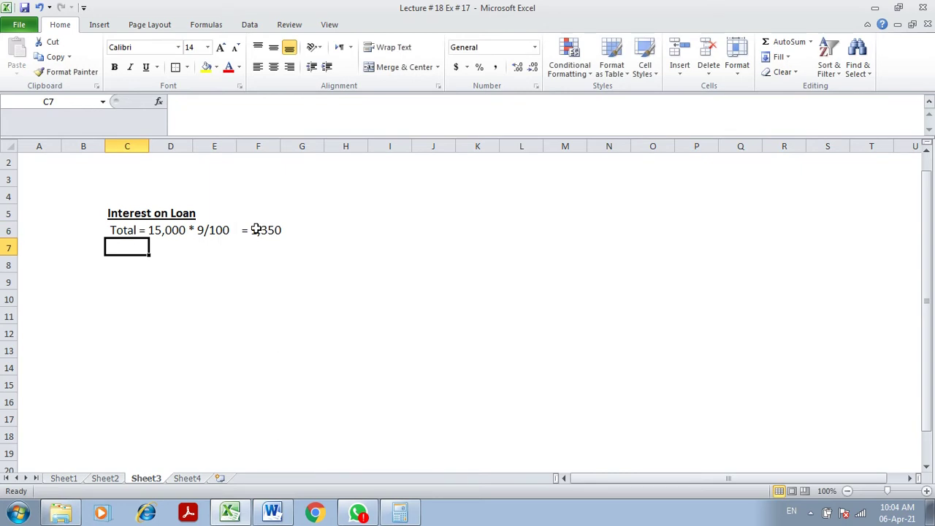
# Step: Label the row below the total interest "Less: Paid" in C7
pyautogui.write('L')
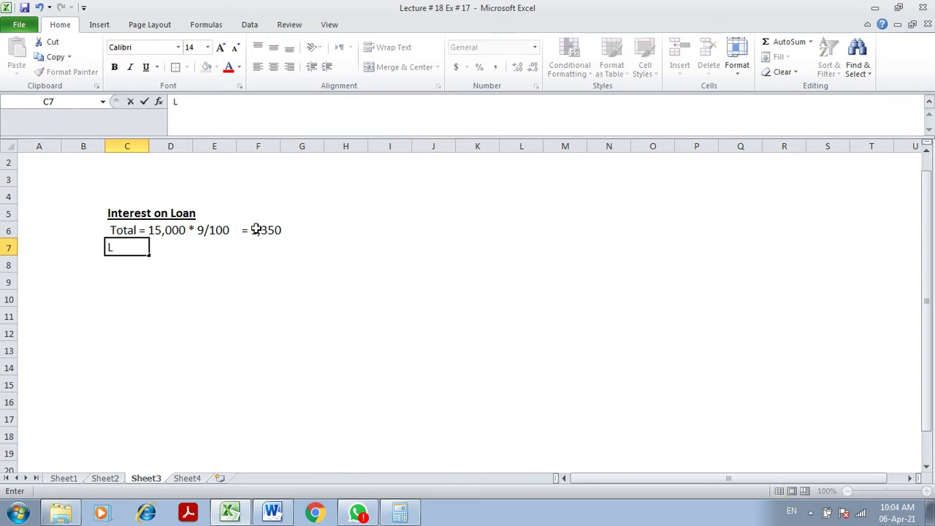
pyautogui.write('ess: Paid')
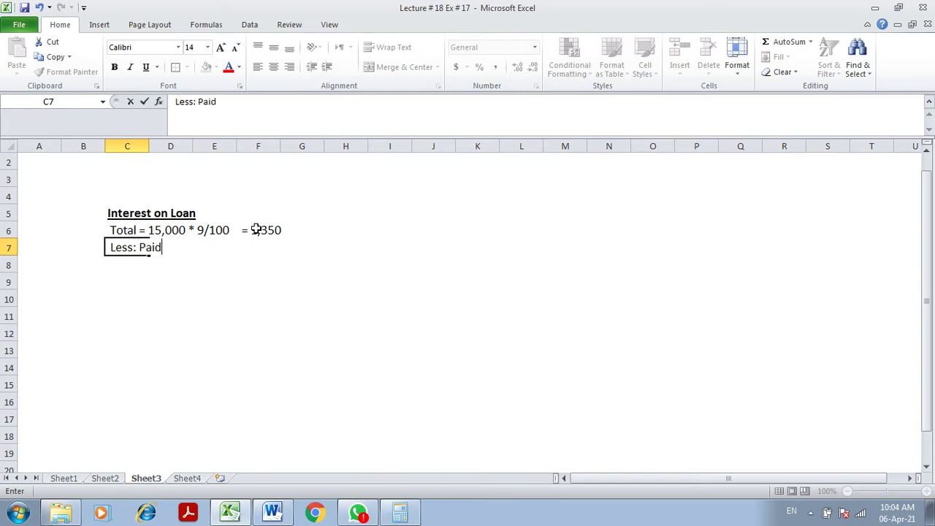
pyautogui.press('Tab')
pyautogui.press('Tab')
pyautogui.press('Tab')
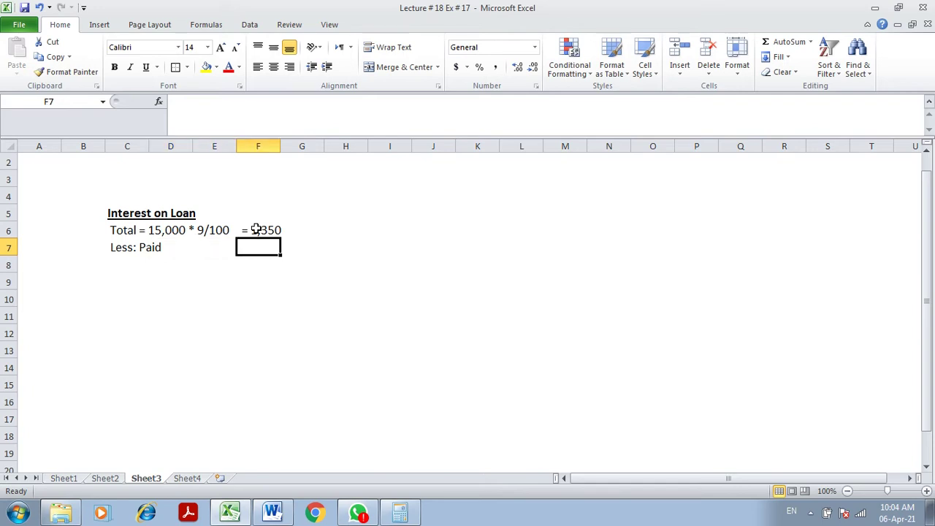
# Step: Look up the Interest on Loan amount in the Word trial balance and enter "= 675" in F7, spaced to line up with the amount above
pyautogui.click(273, 512)
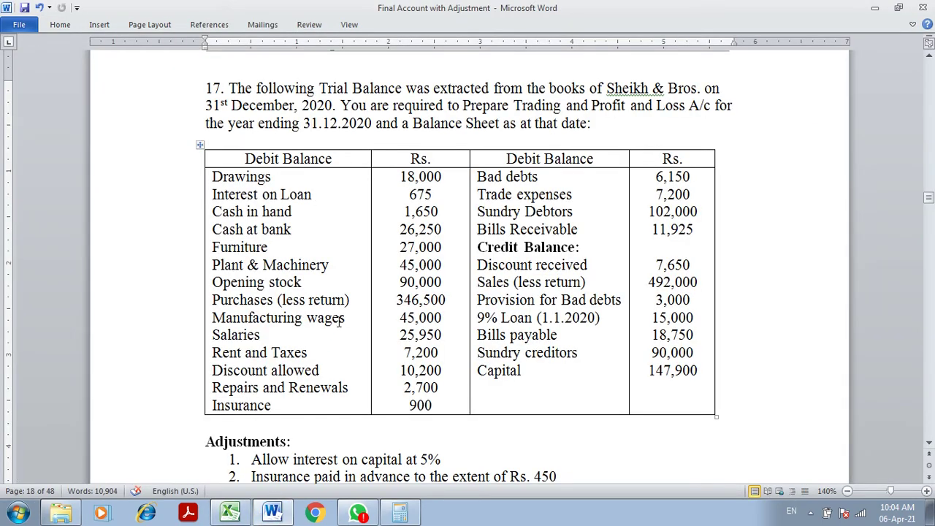
pyautogui.click(437, 194)
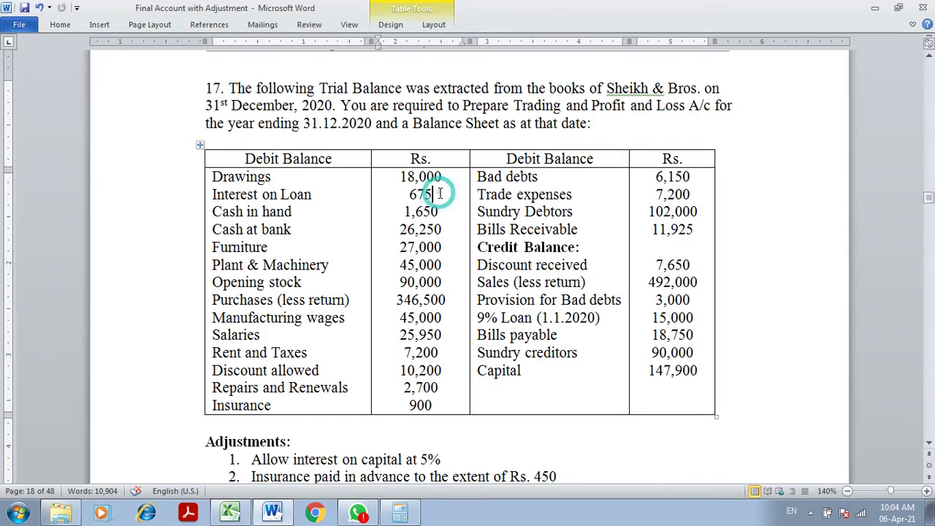
pyautogui.click(230, 512)
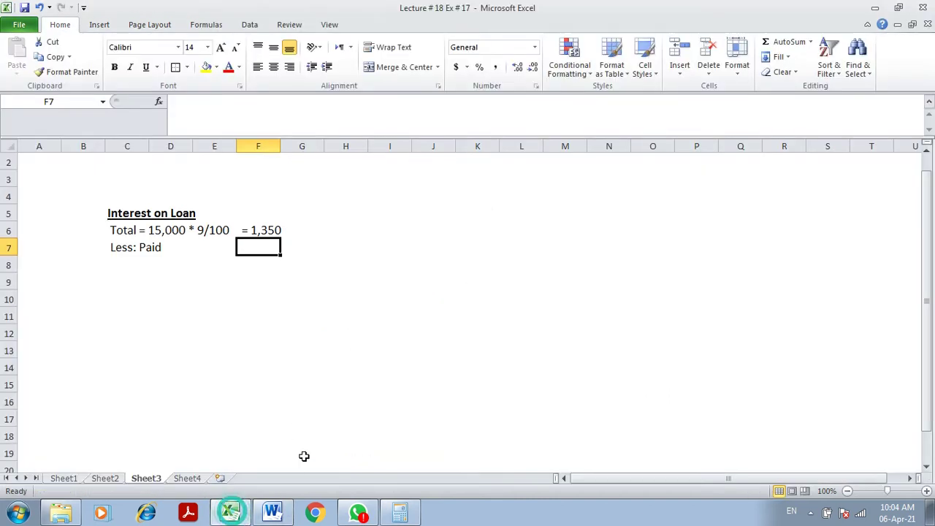
pyautogui.write('= 6')
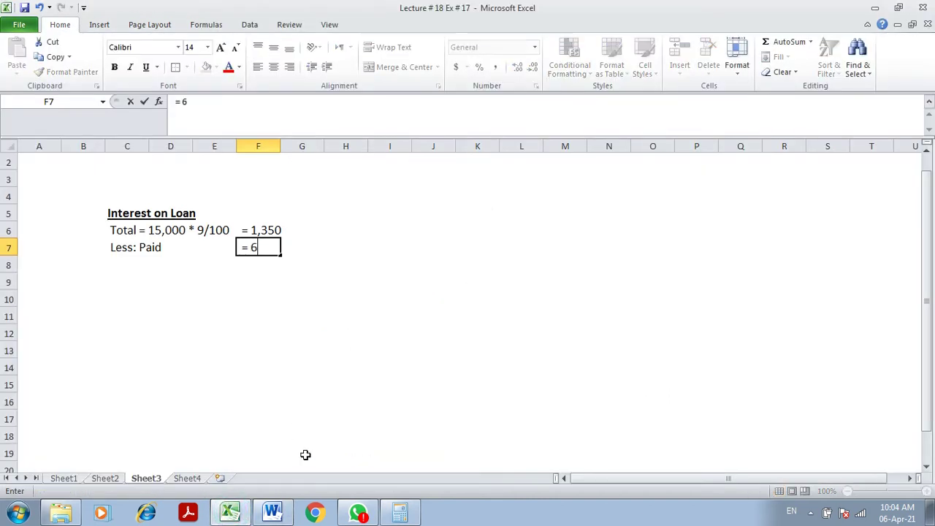
pyautogui.write('75')
pyautogui.press('Left')
pyautogui.press('Left')
pyautogui.click(250, 241)
pyautogui.doubleClick(252, 246)
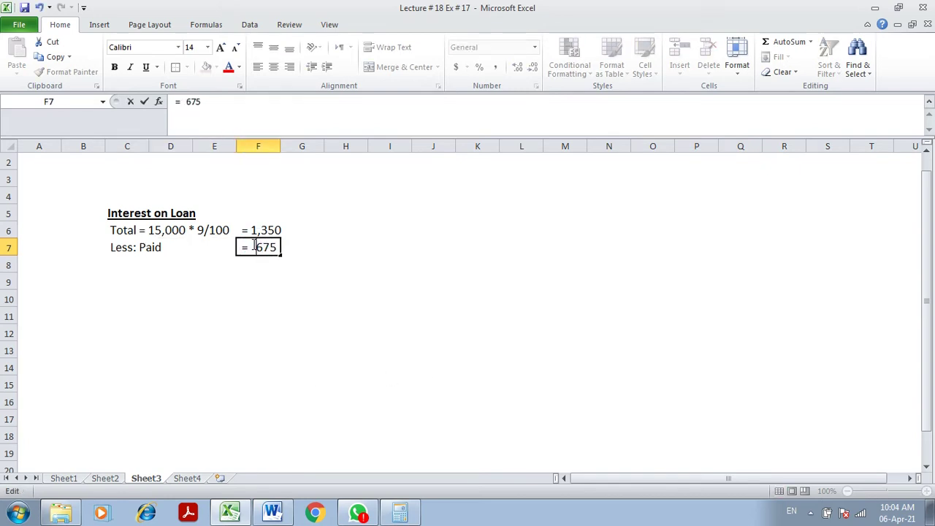
pyautogui.press('Return')
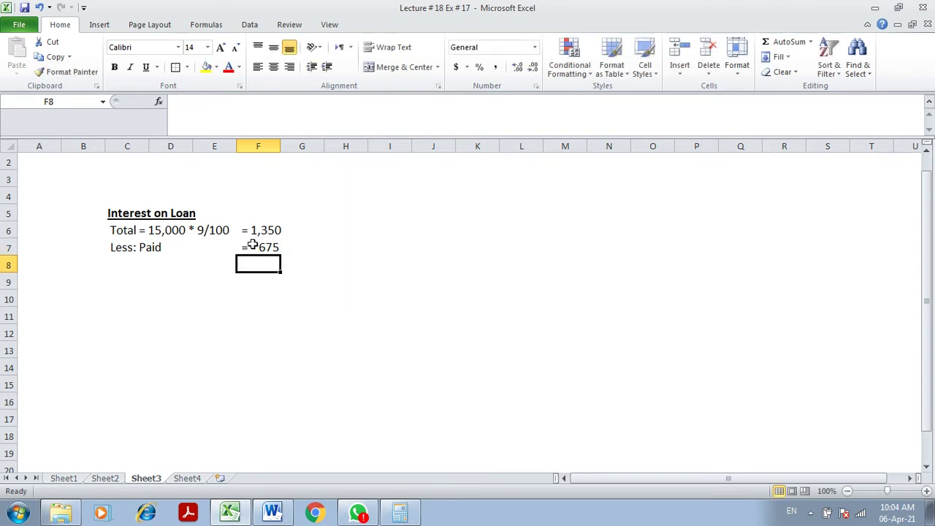
# Step: Calculate the unpaid interest in F8 with =1350-675 and put a border around the cell
pyautogui.write('=')
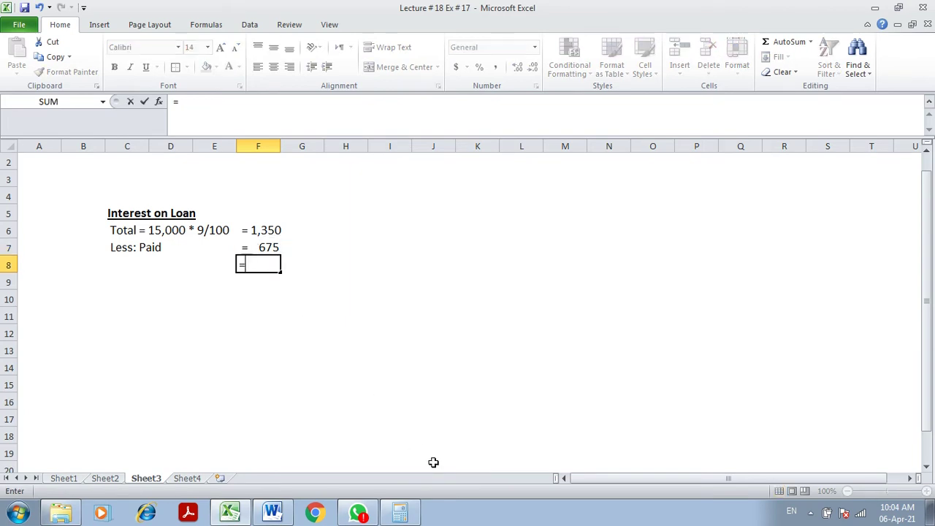
pyautogui.write('13')
pyautogui.press('BackSpace')
pyautogui.write('350-675')
pyautogui.press('Return')
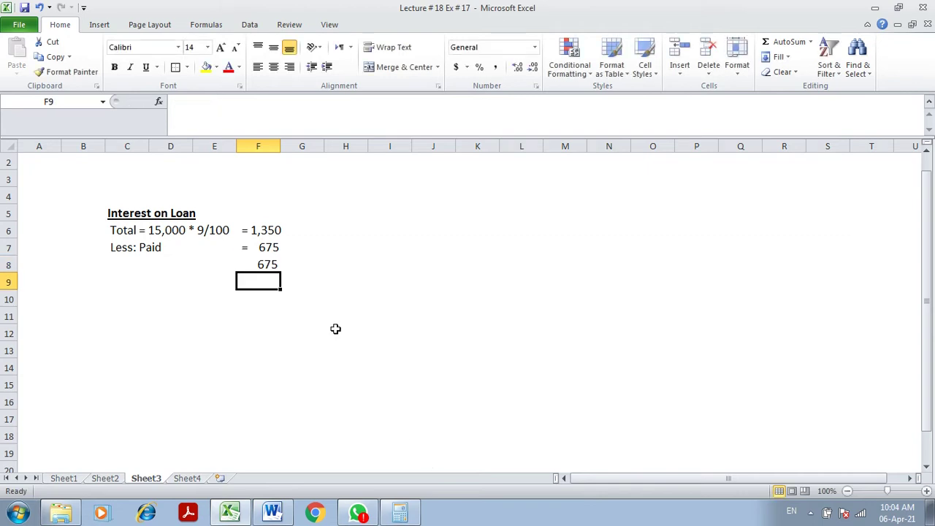
pyautogui.click(268, 263)
pyautogui.click(177, 69)
# Step: Label the difference row "Outstanding" in bold in C8
pyautogui.doubleClick(130, 266)
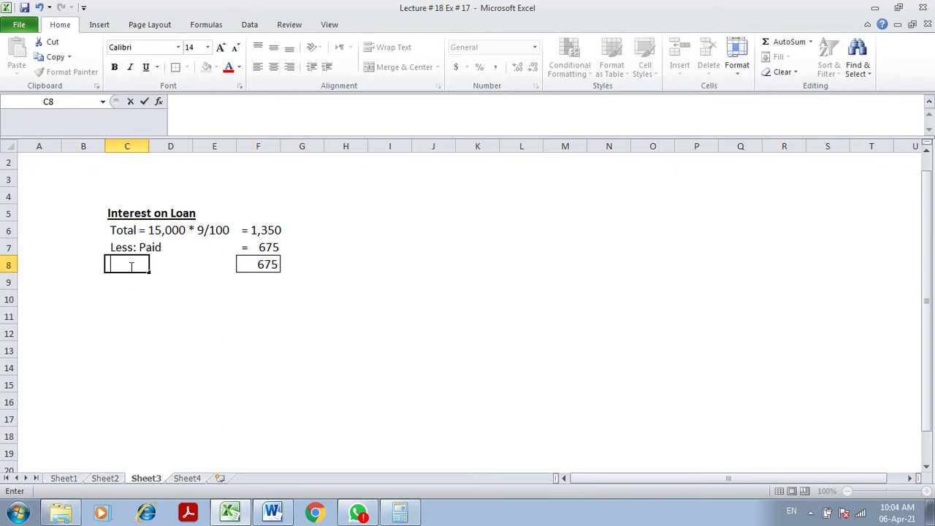
pyautogui.hotkey('ctrl', 'b')
pyautogui.write('Out')
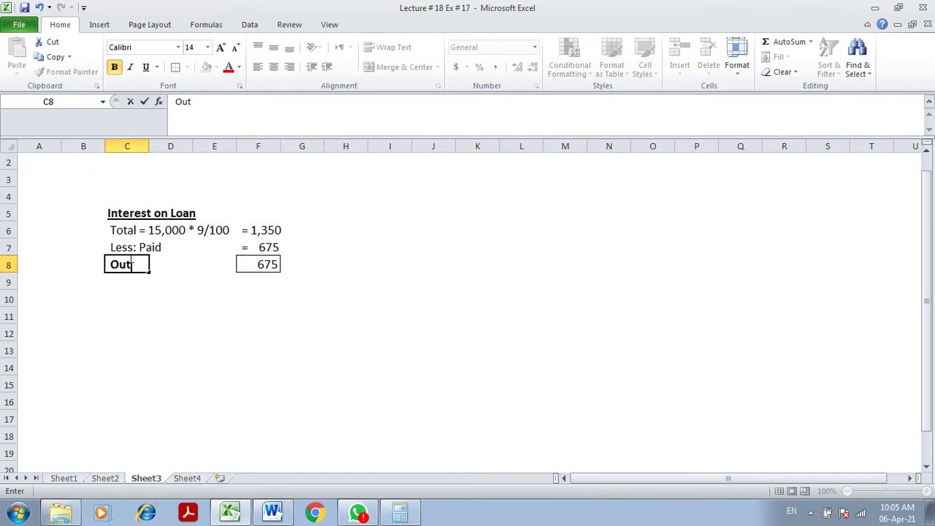
pyautogui.write('standing')
pyautogui.press('Return')
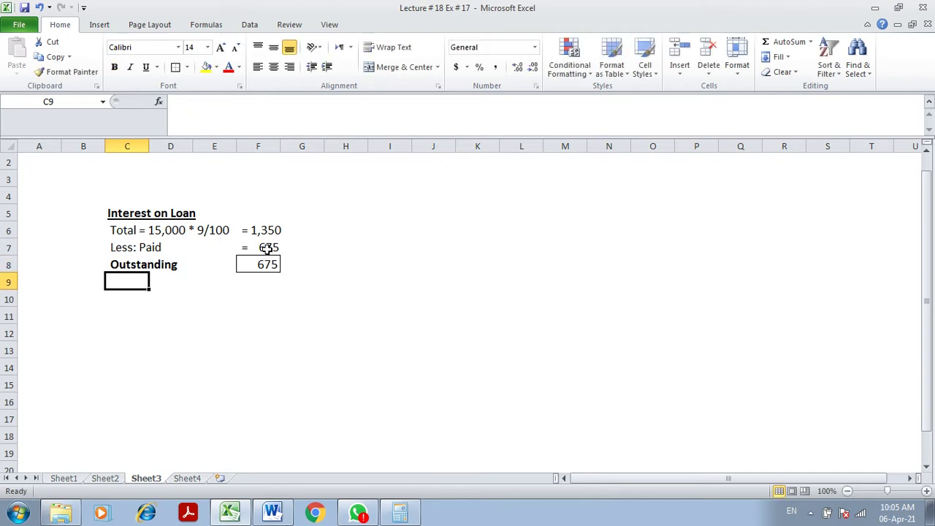
pyautogui.click(268, 249)
pyautogui.click(270, 265)
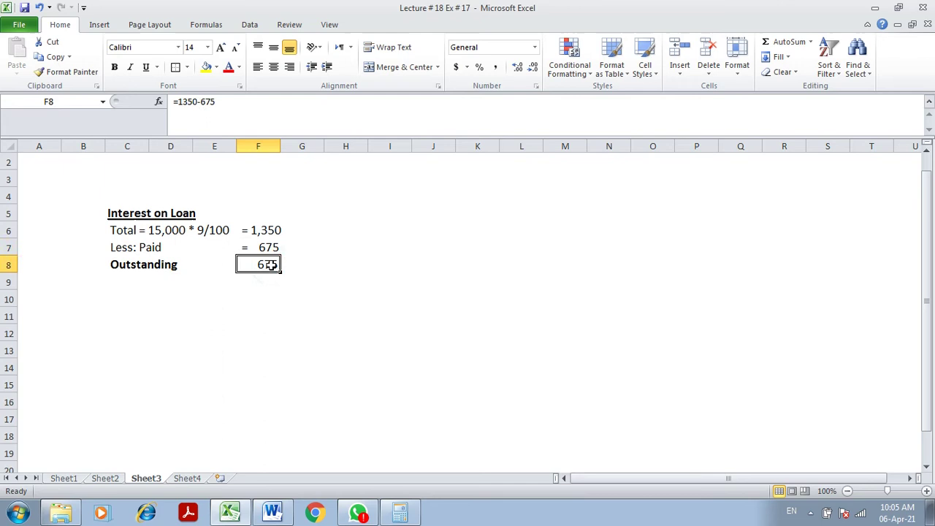
pyautogui.click(267, 232)
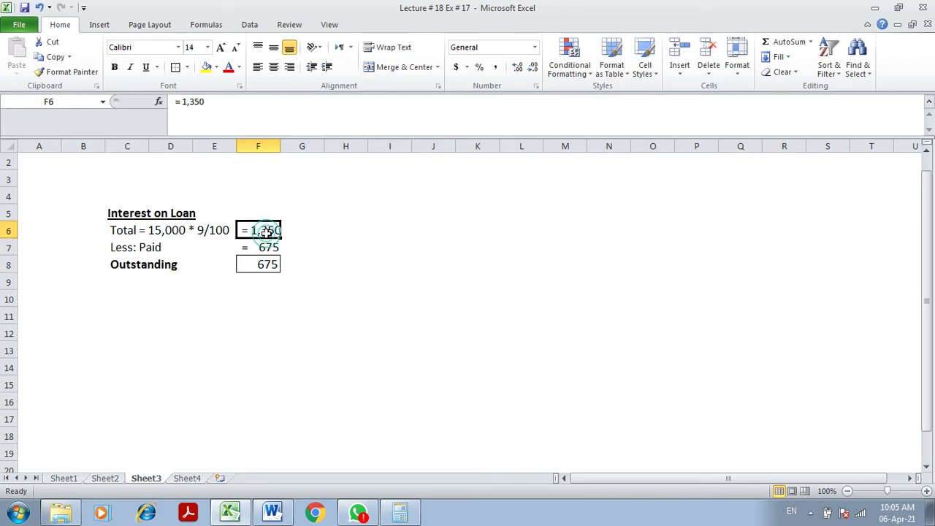
# Step: On Sheet2, add an "Add: Outstanding" row below Interest on loan in B13 with the amount 675 in C13
pyautogui.click(104, 479)
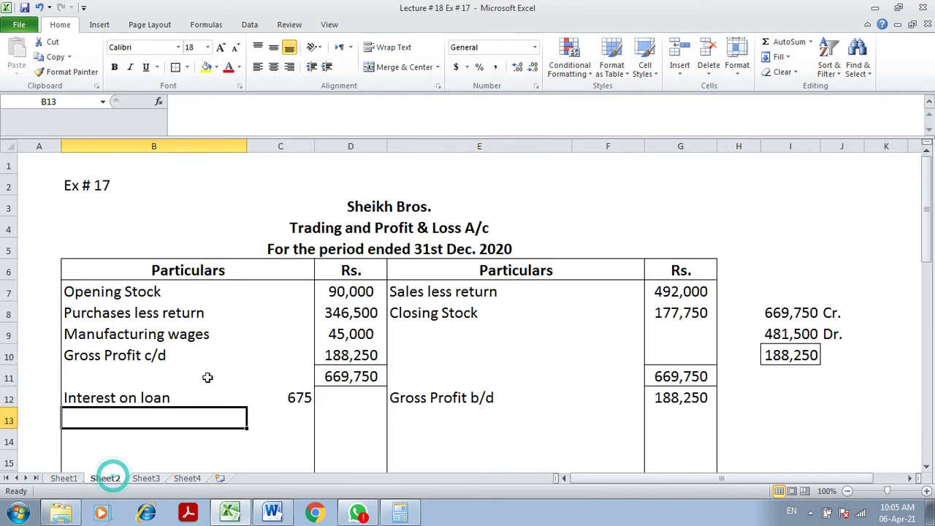
pyautogui.click(292, 398)
pyautogui.click(90, 412)
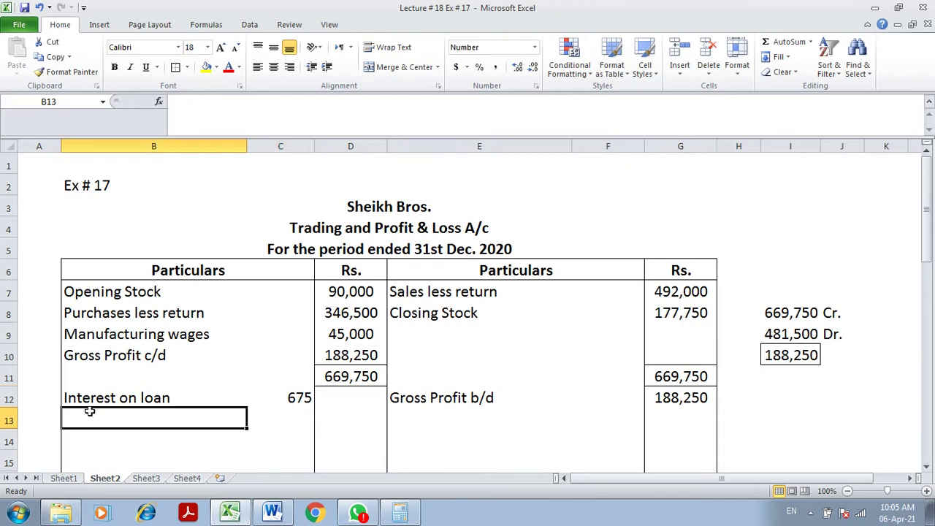
pyautogui.write('Add: Outstanding')
pyautogui.press('Tab')
pyautogui.write('675')
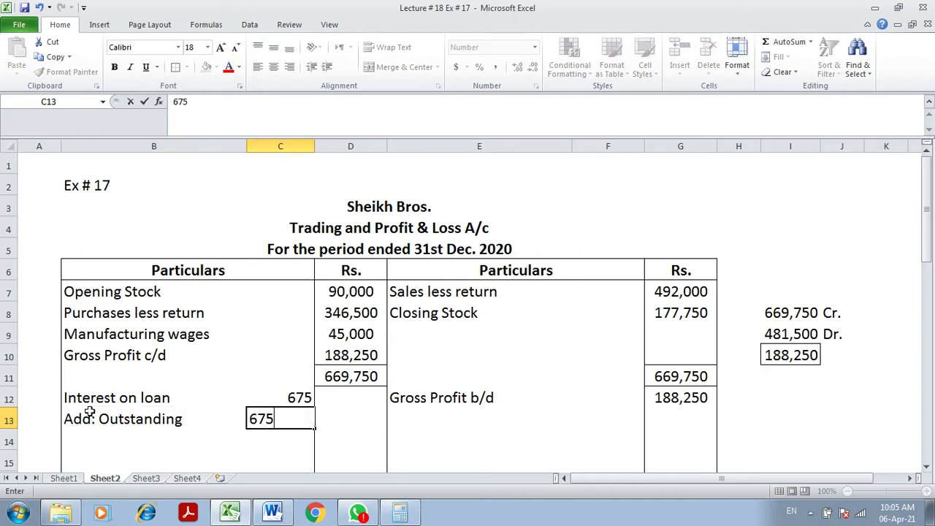
pyautogui.press('Tab')
# Step: Total the paid and outstanding loan interest in D13 by adding C12 and C13
pyautogui.write('=')
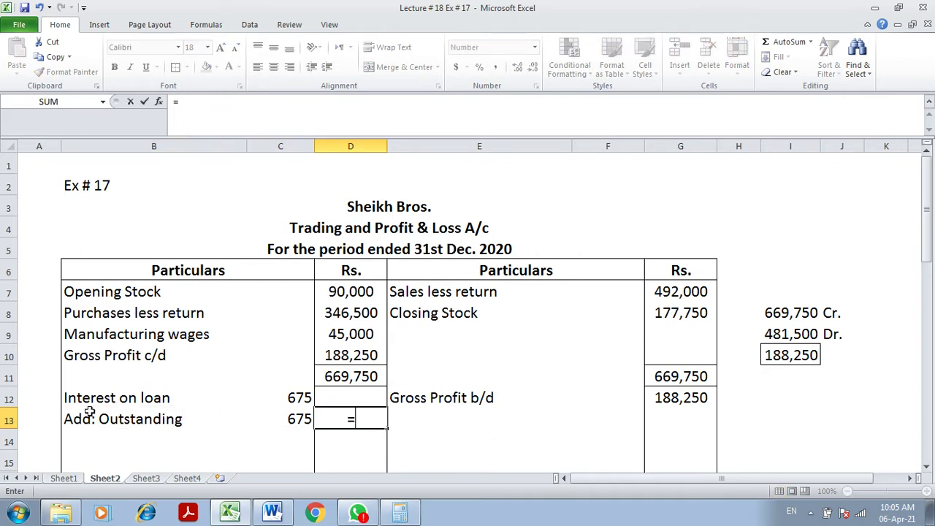
pyautogui.click(299, 398)
pyautogui.write('+')
pyautogui.click(299, 413)
pyautogui.press('Tab')
# Step: Put a bottom border under the outstanding interest amount in C13
pyautogui.click(299, 414)
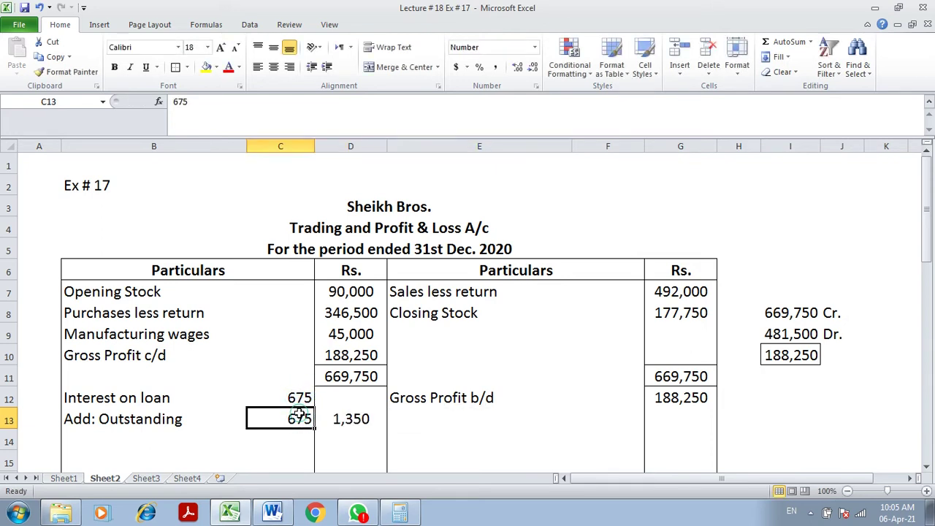
pyautogui.click(189, 67)
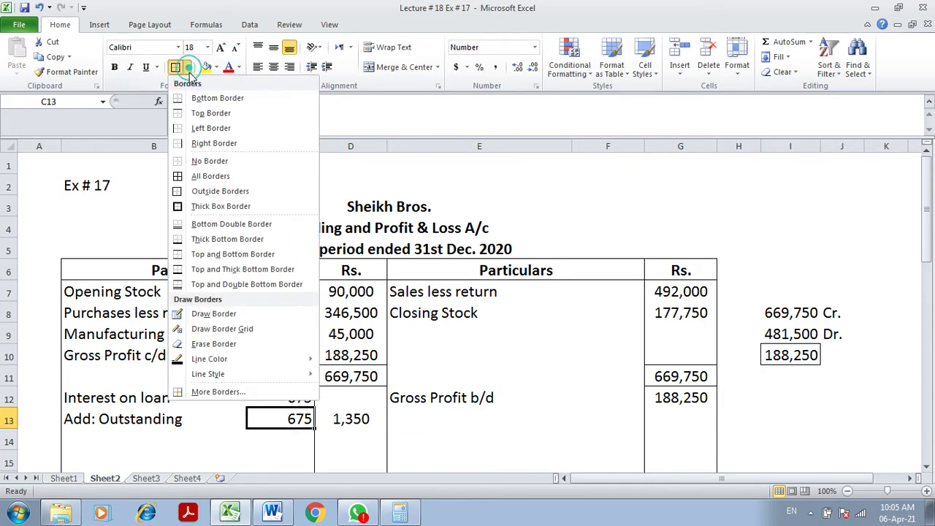
pyautogui.click(217, 98)
pyautogui.click(250, 459)
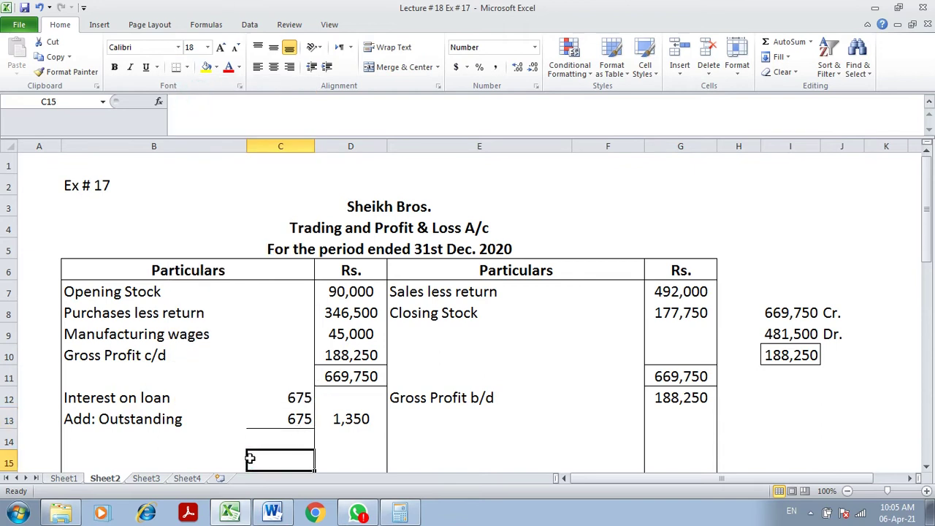
# Step: Review the Interest on Loan working on Sheet3 and check the paid interest against the Word trial balance
pyautogui.click(146, 479)
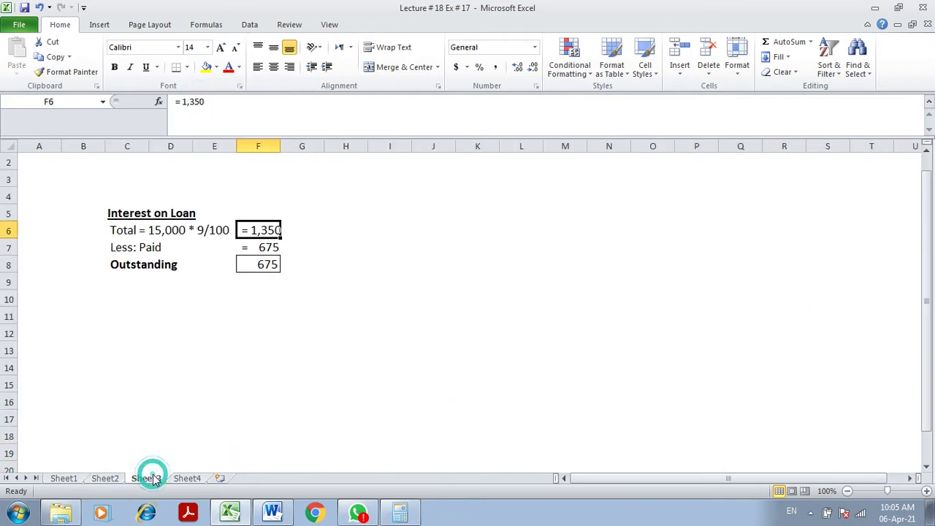
pyautogui.click(346, 247)
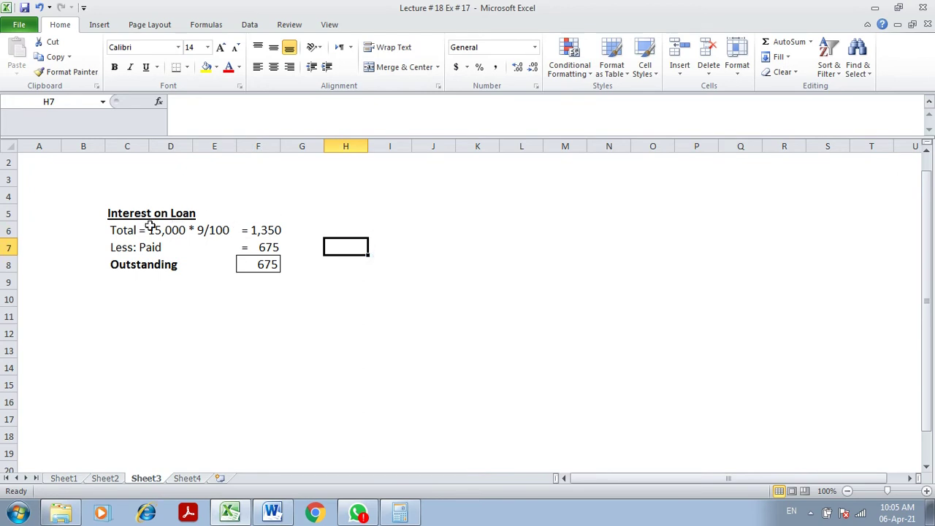
pyautogui.click(125, 228)
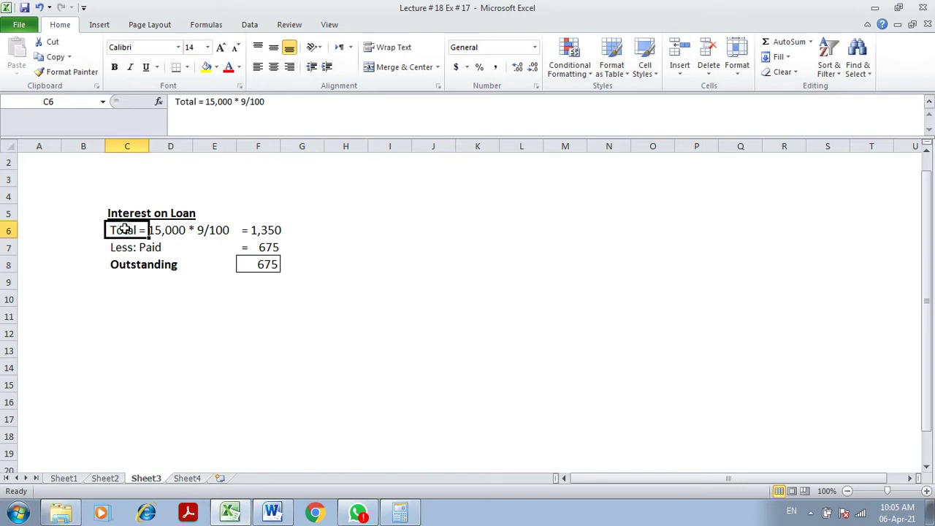
pyautogui.click(268, 232)
pyautogui.click(113, 245)
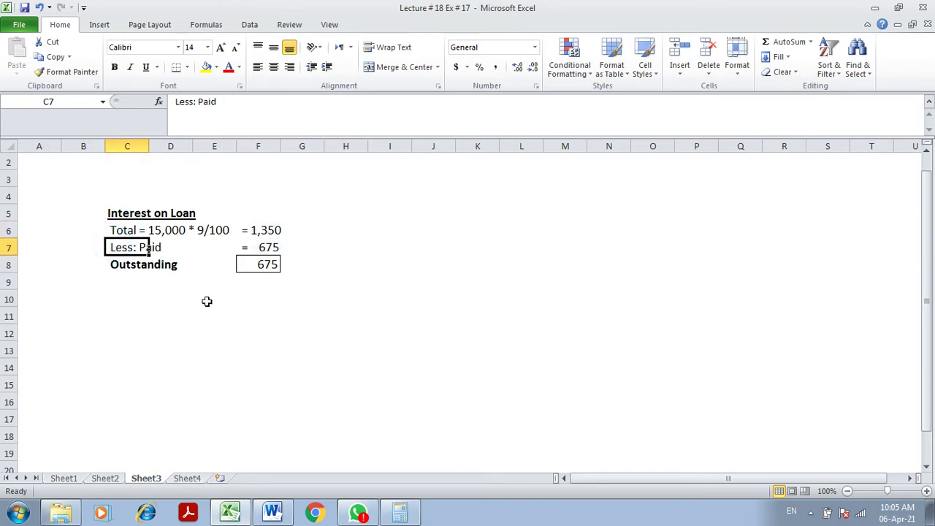
pyautogui.click(272, 512)
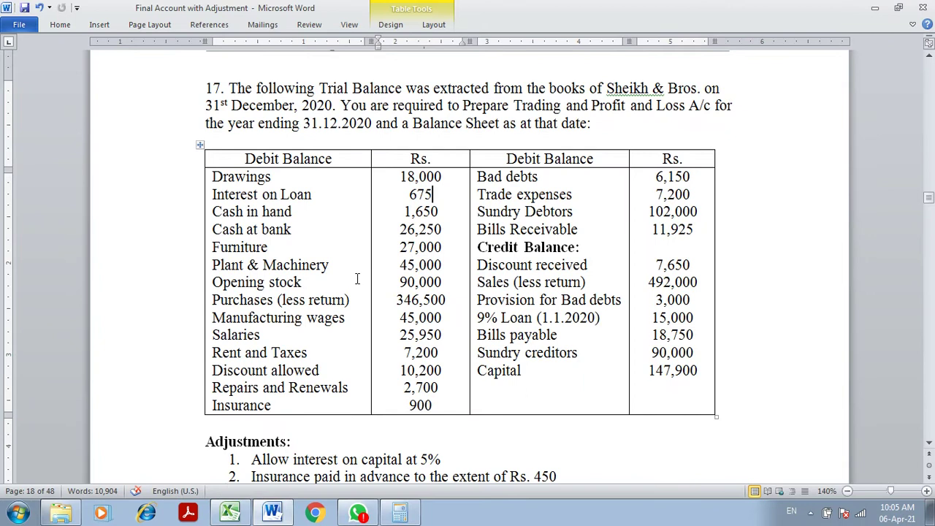
pyautogui.click(233, 514)
# Step: Make the outstanding interest amount in F8 on Sheet3 bold
pyautogui.click(272, 264)
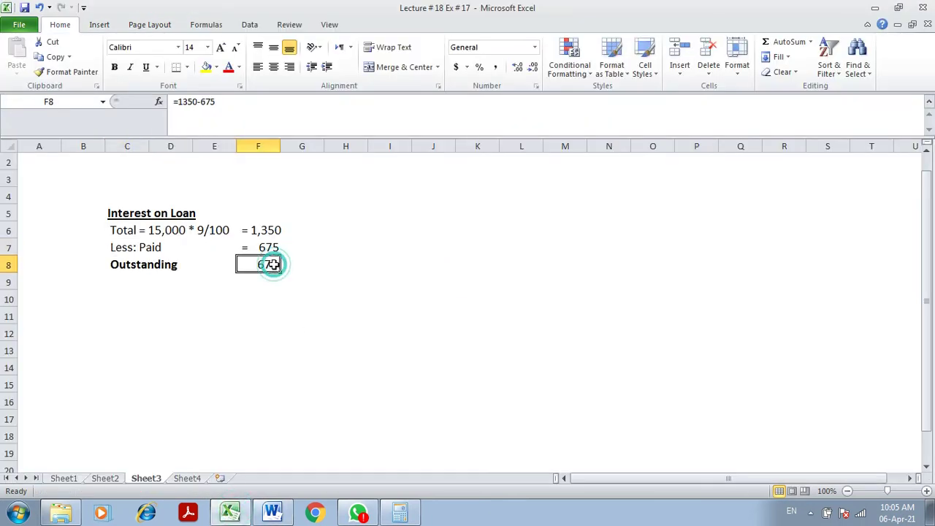
pyautogui.click(114, 67)
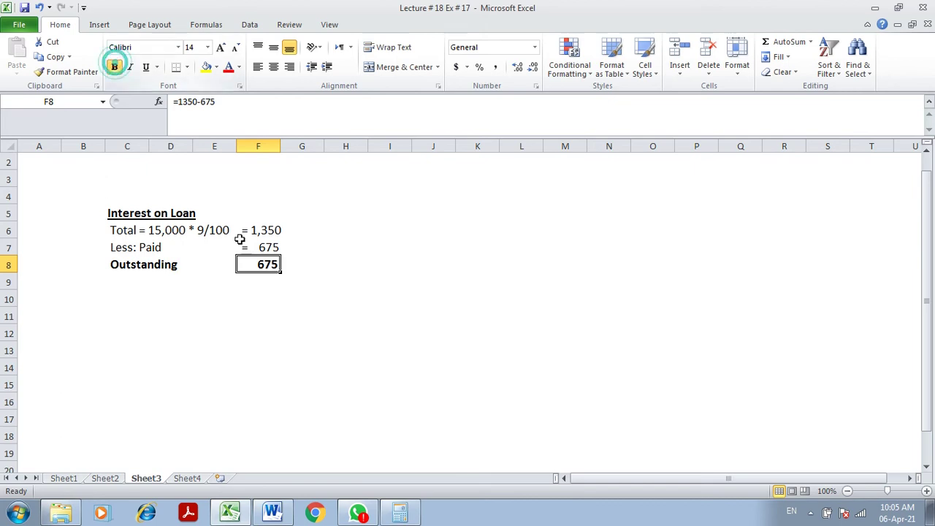
pyautogui.click(272, 248)
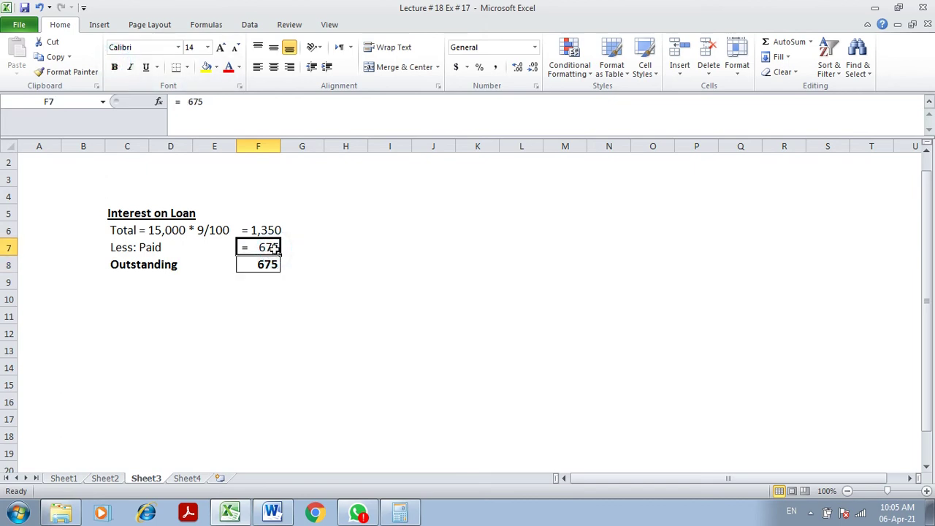
pyautogui.click(268, 264)
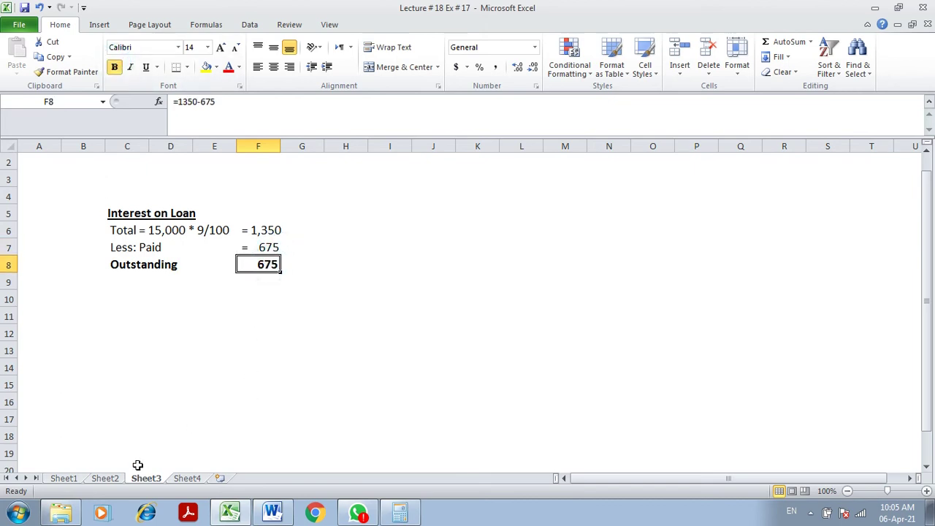
# Step: Look up Salaries in the Word trial balance and enter "Salaries" in B14 of Sheet2 with 25,950 in D14
pyautogui.click(110, 478)
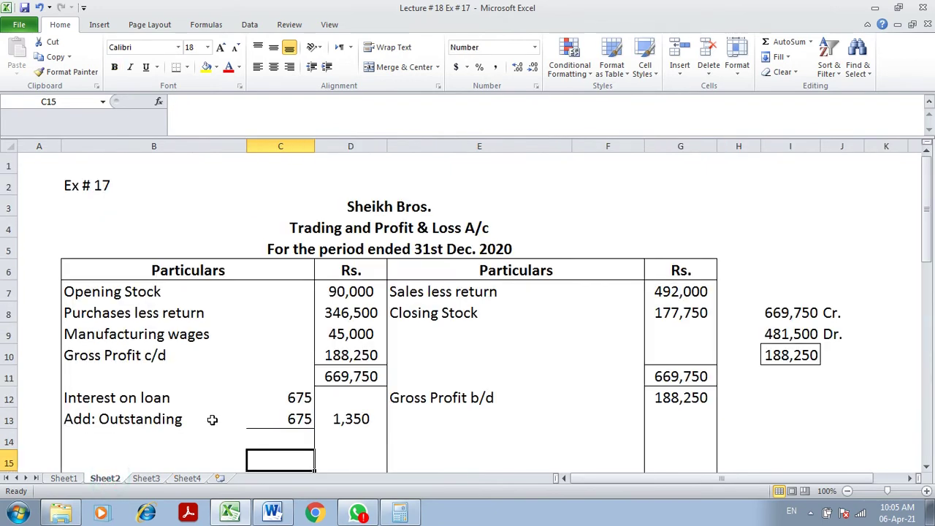
pyautogui.click(275, 513)
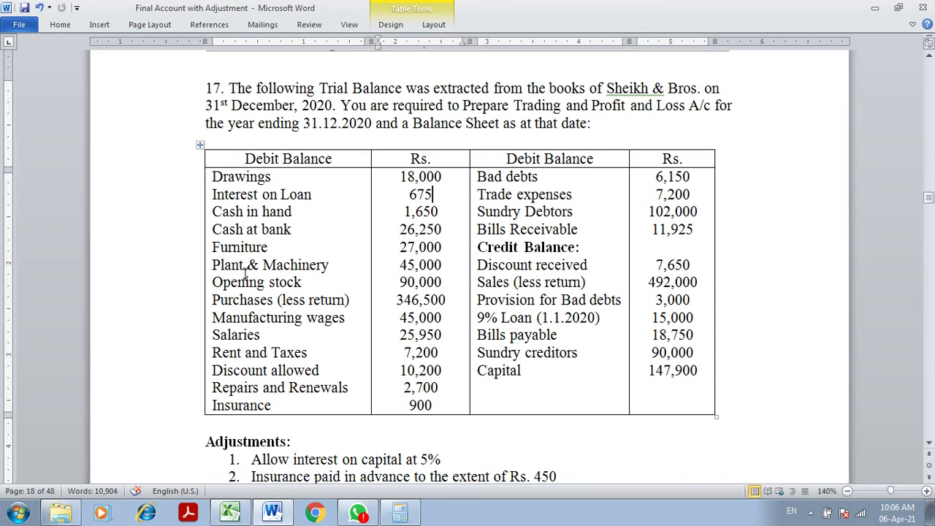
pyautogui.click(239, 335)
pyautogui.click(929, 443)
pyautogui.click(930, 444)
pyautogui.click(930, 444)
pyautogui.click(930, 445)
pyautogui.click(929, 444)
pyautogui.click(930, 444)
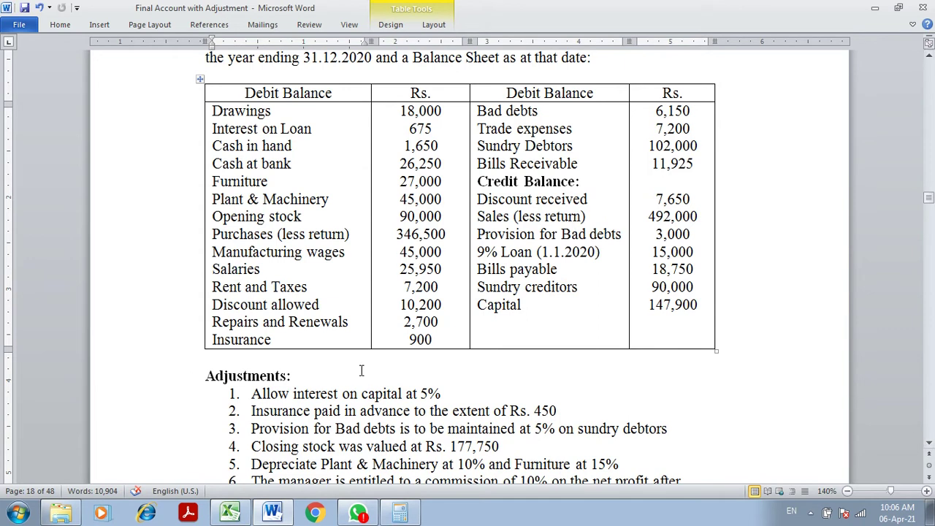
pyautogui.click(229, 514)
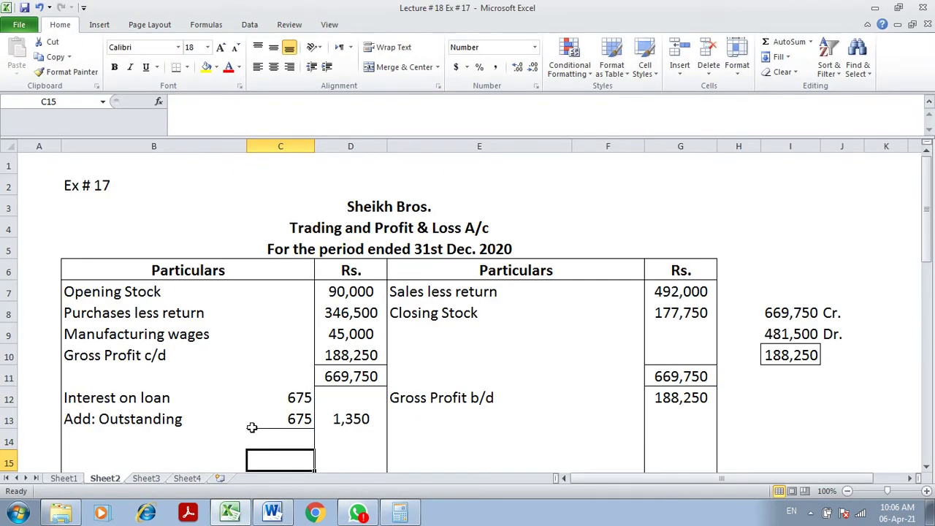
pyautogui.click(95, 437)
pyautogui.write('Sala')
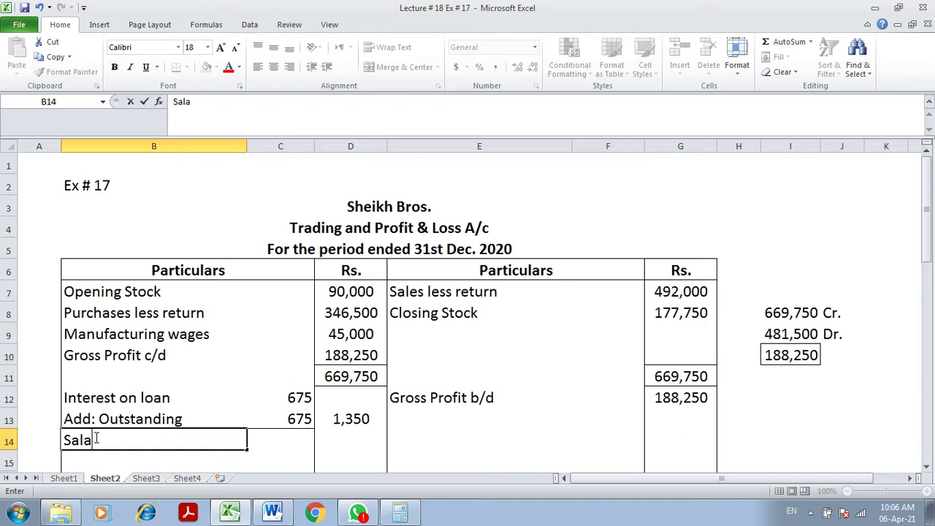
pyautogui.write('ries')
pyautogui.press('Tab')
pyautogui.press('Tab')
pyautogui.write('25,950')
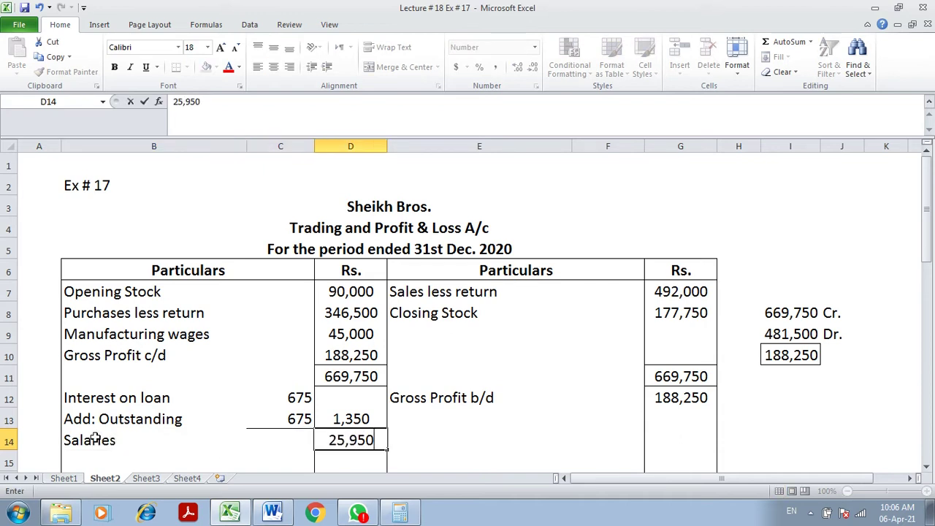
pyautogui.press('Return')
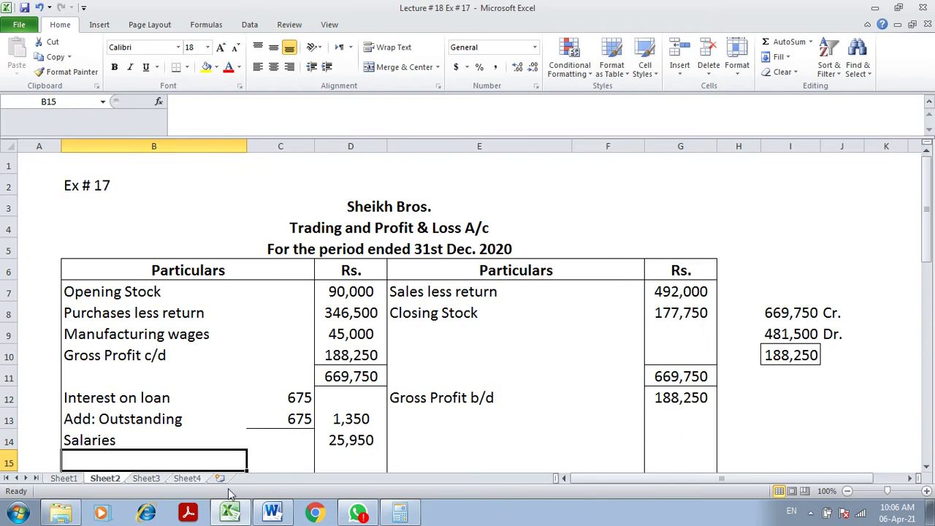
# Step: Take the rent and taxes item from the Word trial balance and enter "Retn & Taxes" in B15 with 7,200 in D15
pyautogui.click(272, 513)
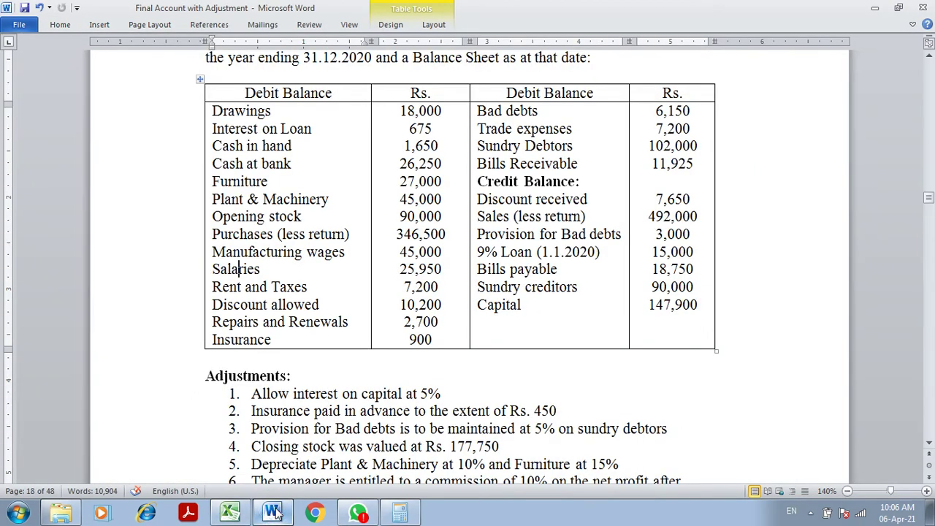
pyautogui.click(230, 512)
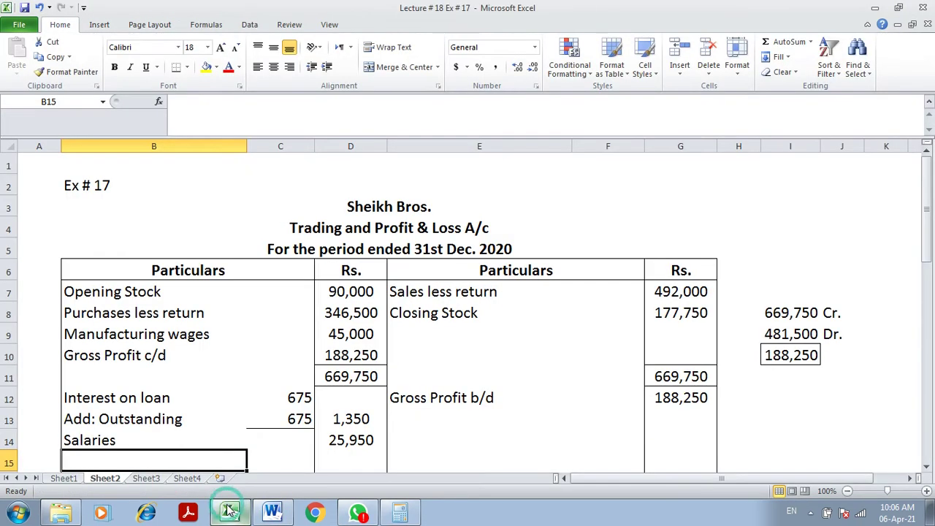
pyautogui.write('Retn & Taxes')
pyautogui.press('Tab')
pyautogui.press('Tab')
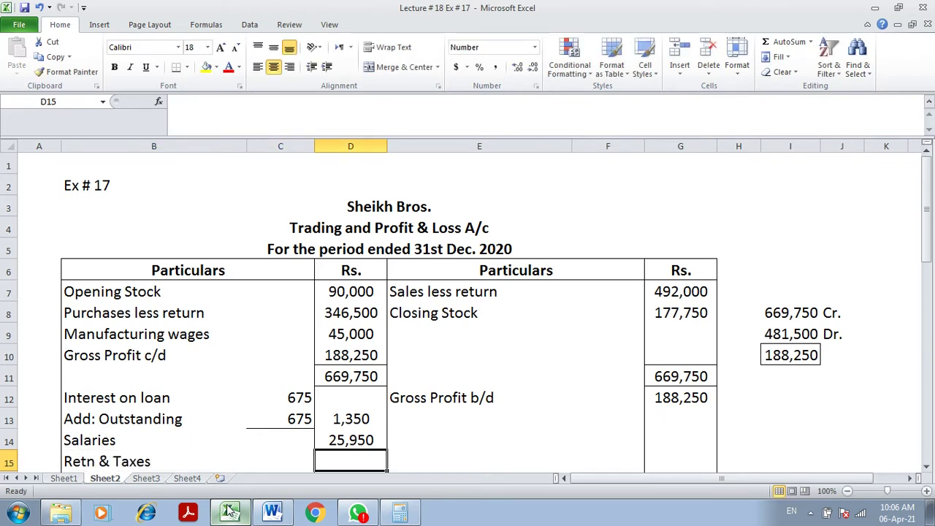
pyautogui.click(270, 512)
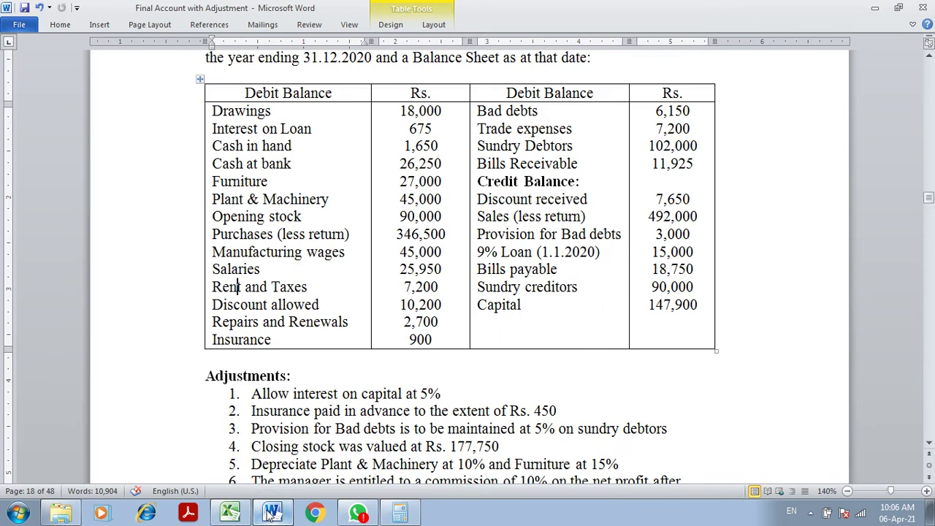
pyautogui.click(230, 513)
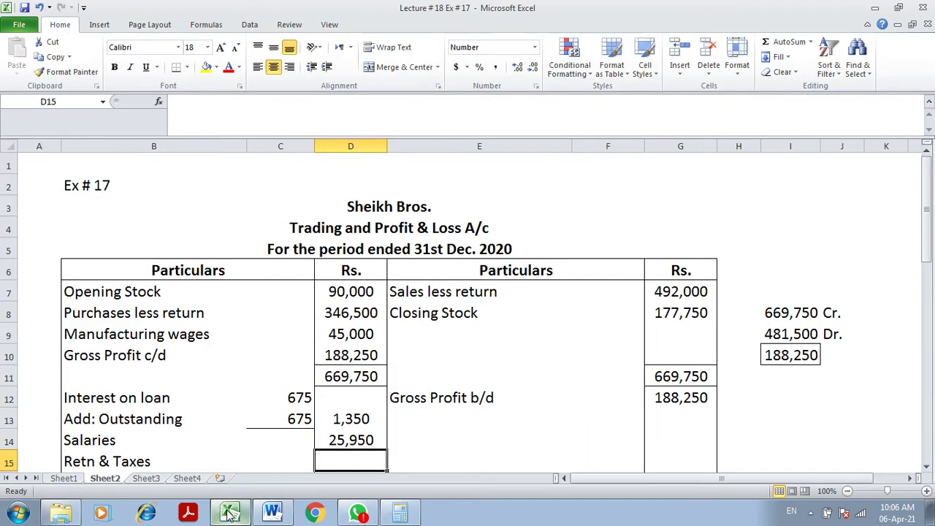
pyautogui.write('7,200')
pyautogui.press('Return')
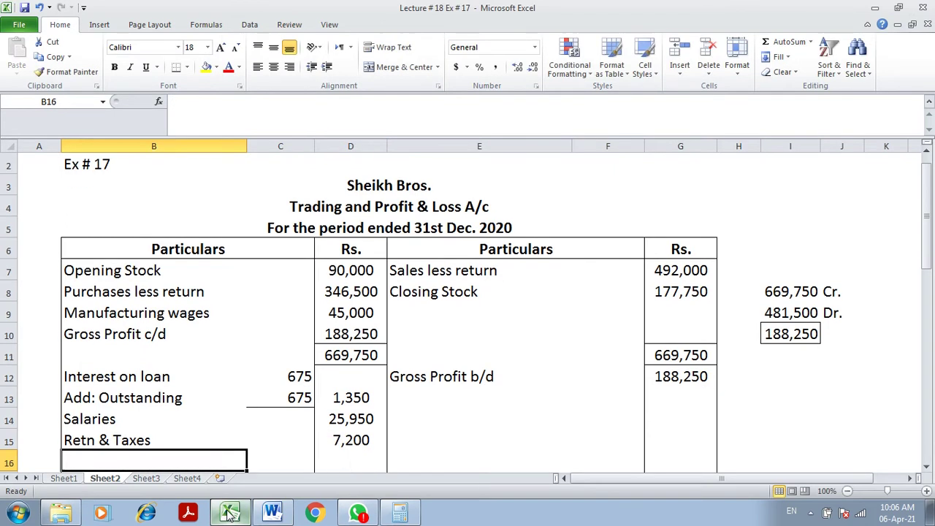
# Step: Take the next expense from the Word trial balance and enter "Discount allowed" in B16 with 10,200 in D16
pyautogui.click(272, 513)
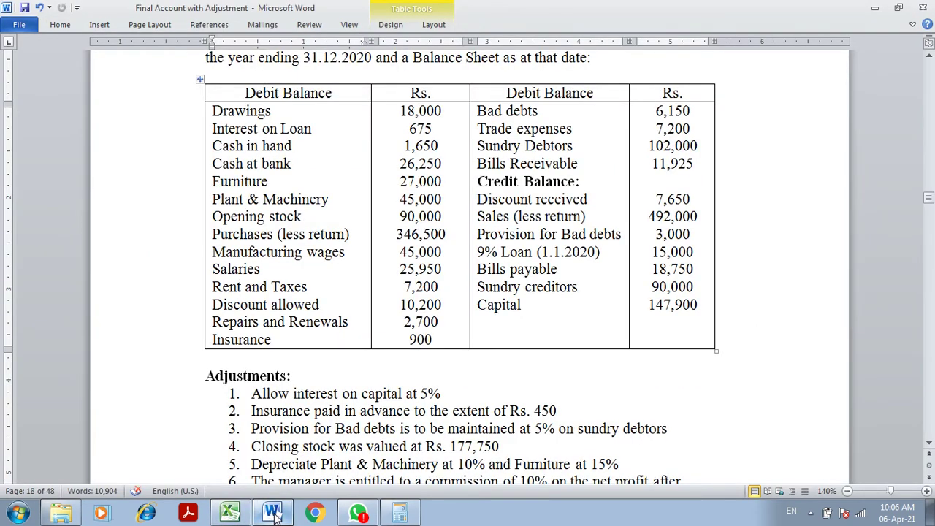
pyautogui.click(235, 514)
pyautogui.write('Discount allowed')
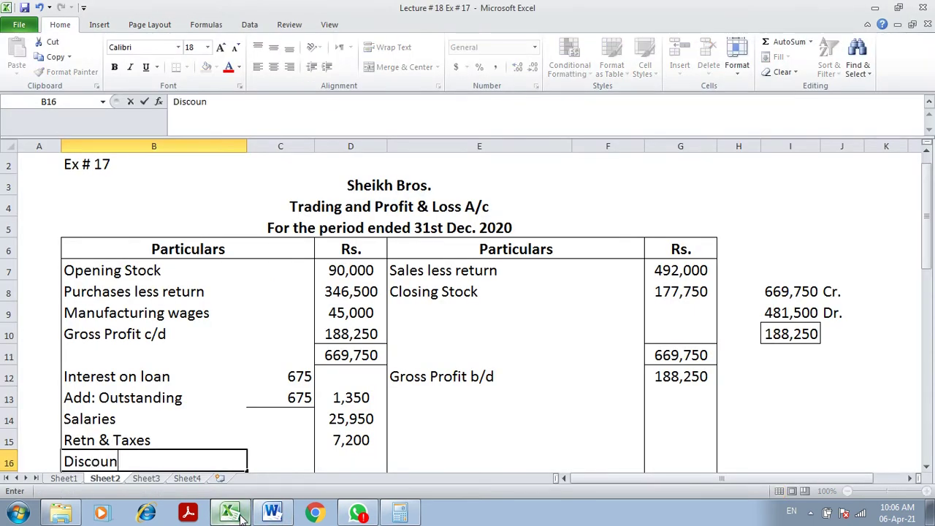
pyautogui.press('Tab')
pyautogui.press('Tab')
pyautogui.write('10,200')
pyautogui.press('Return')
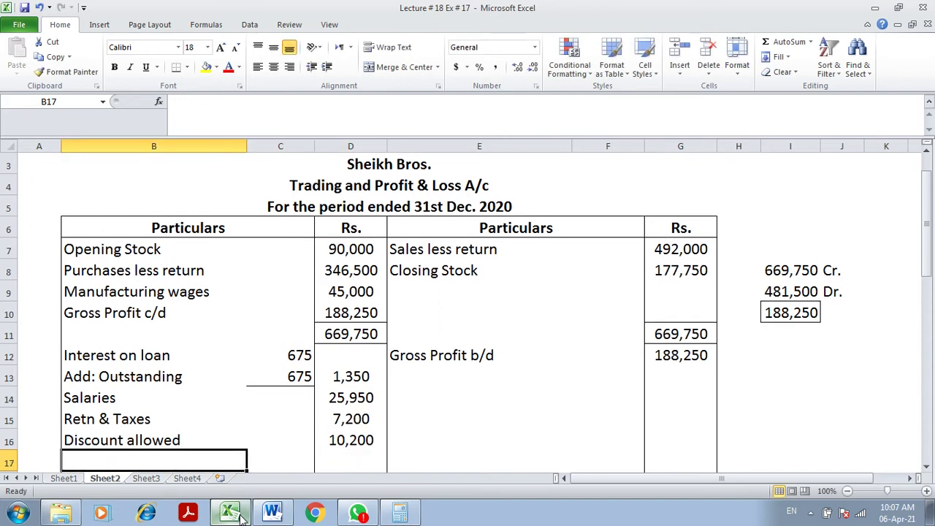
# Step: Take the next expense from the Word trial balance and enter "Repairs & Renewal" in B17 of Sheet2 with 2,700 in D17
pyautogui.click(268, 516)
pyautogui.press('Down')
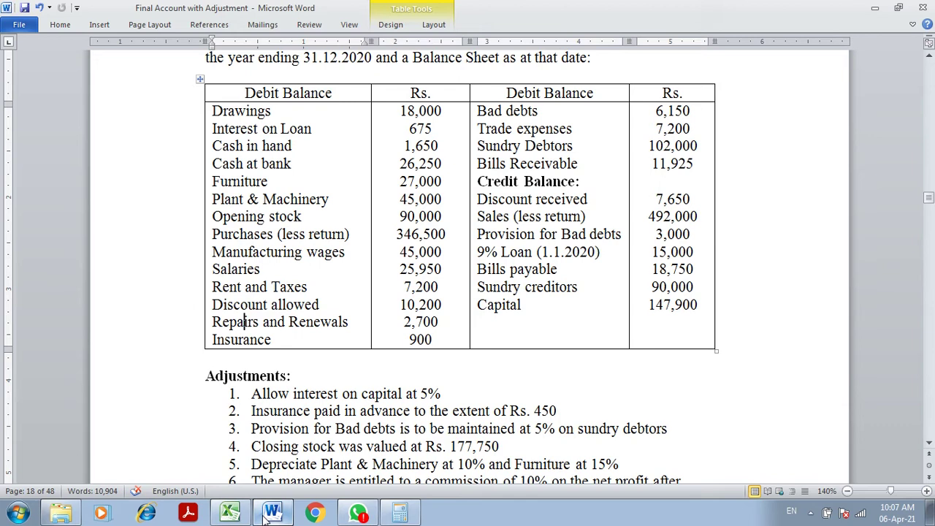
pyautogui.click(231, 513)
pyautogui.write('Repairs & Re')
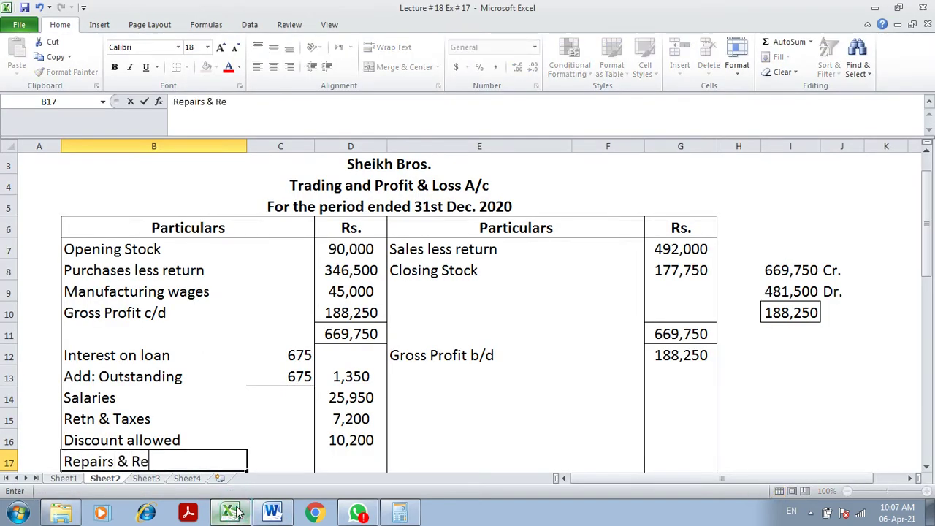
pyautogui.write('newal')
pyautogui.press('Right')
pyautogui.press('Right')
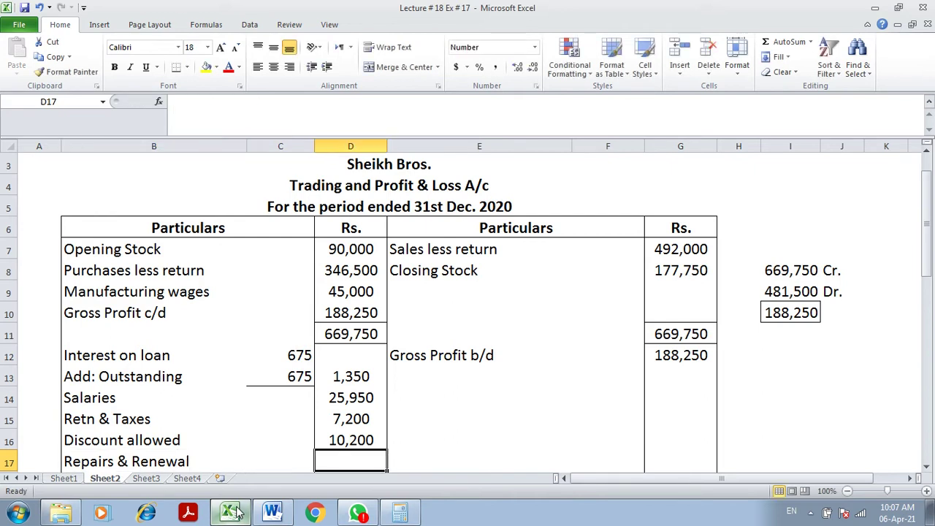
pyautogui.write('2,700')
pyautogui.press('Return')
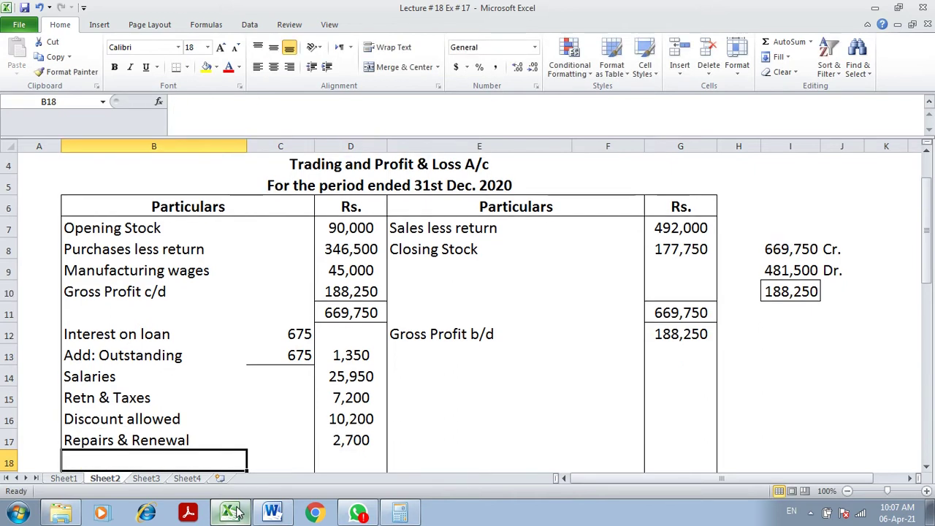
# Step: Look up the insurance item in the Word trial balance and enter "Insurance" in B18 with 900 in the inner column cell C18
pyautogui.click(273, 511)
pyautogui.press('Down')
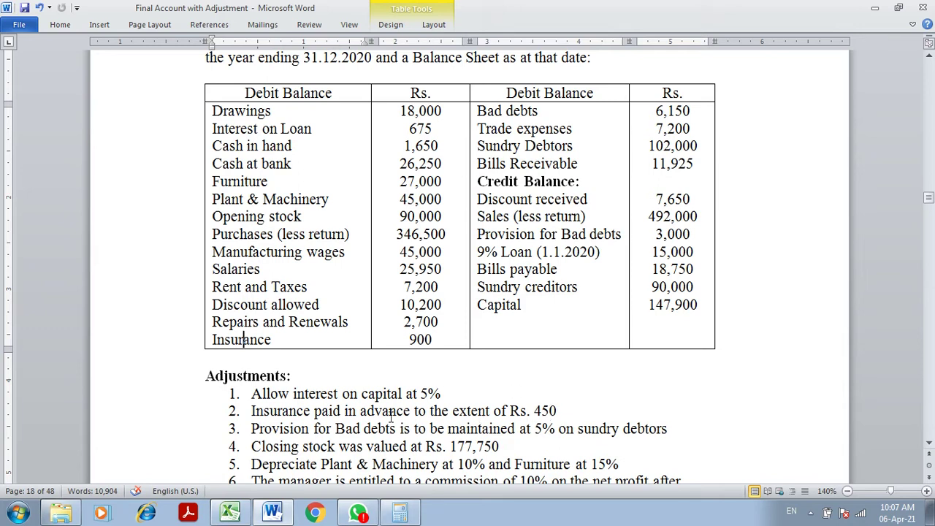
pyautogui.click(228, 514)
pyautogui.write('Insurance')
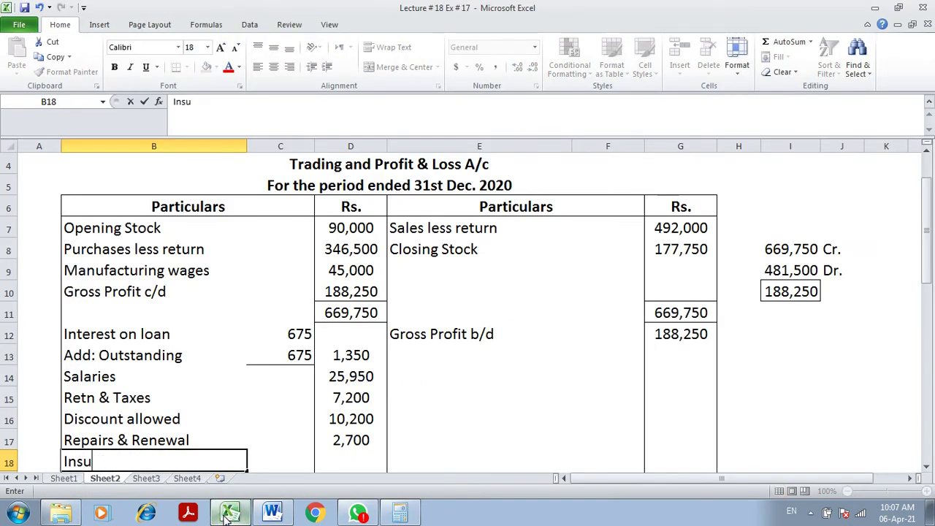
pyautogui.press('Tab')
pyautogui.write('900')
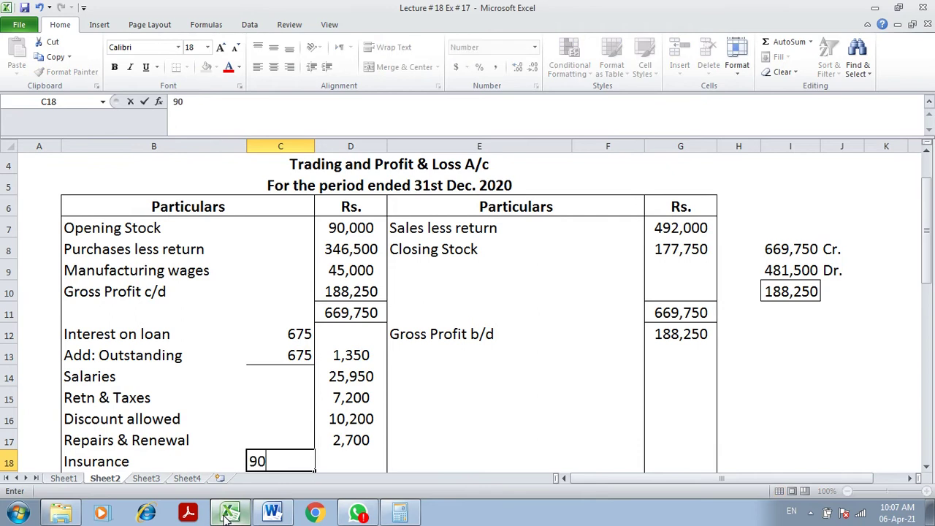
pyautogui.press('Return')
# Step: Enter "Less: Prepaid" in B19 and the 450 advance payment from the Word adjustments in C19
pyautogui.write('Less: Prepaid')
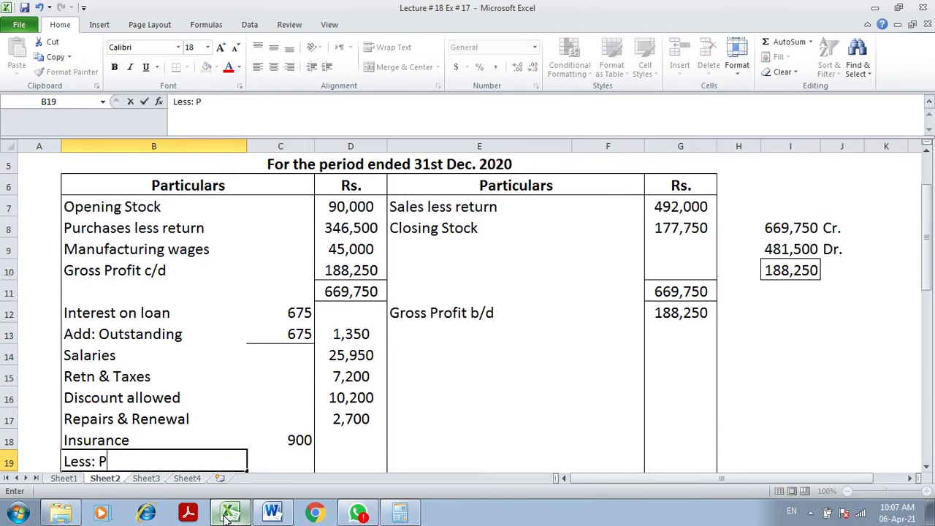
pyautogui.press('Tab')
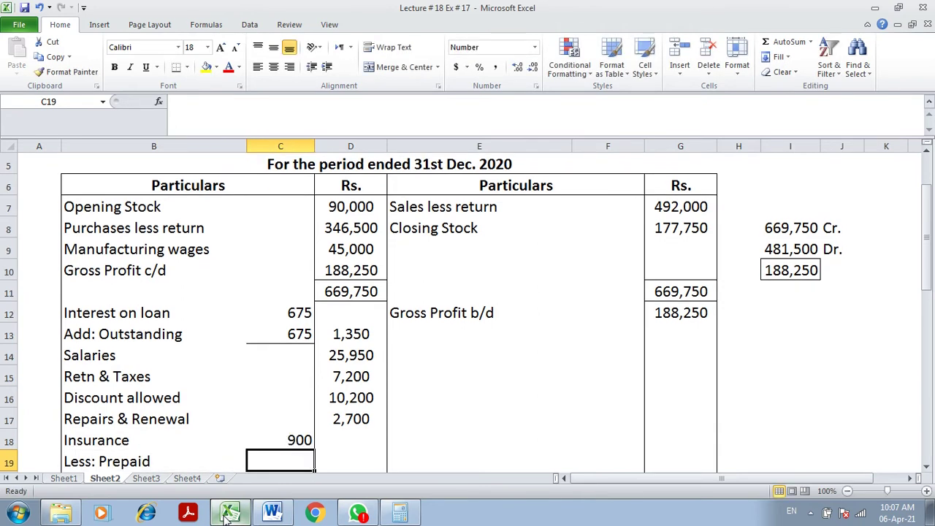
pyautogui.click(271, 515)
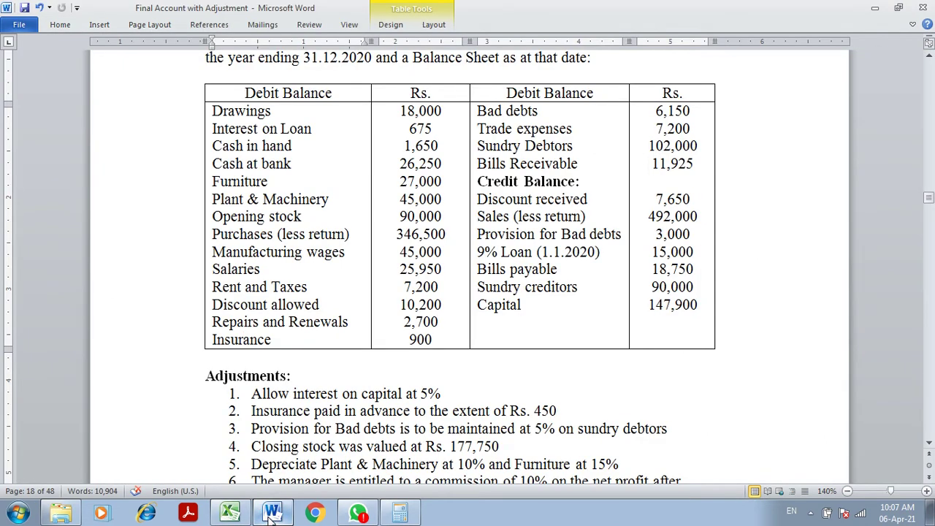
pyautogui.click(228, 514)
pyautogui.write('450')
# Step: Calculate the net insurance expense in D19 by subtracting the prepaid amount in C19 from C18
pyautogui.press('Tab')
pyautogui.write('=')
pyautogui.click(299, 438)
pyautogui.write('-')
pyautogui.click(300, 460)
pyautogui.press('Return')
# Step: Add a bottom border to the prepaid amount in C19 and go to B20 for the following entry
pyautogui.click(301, 442)
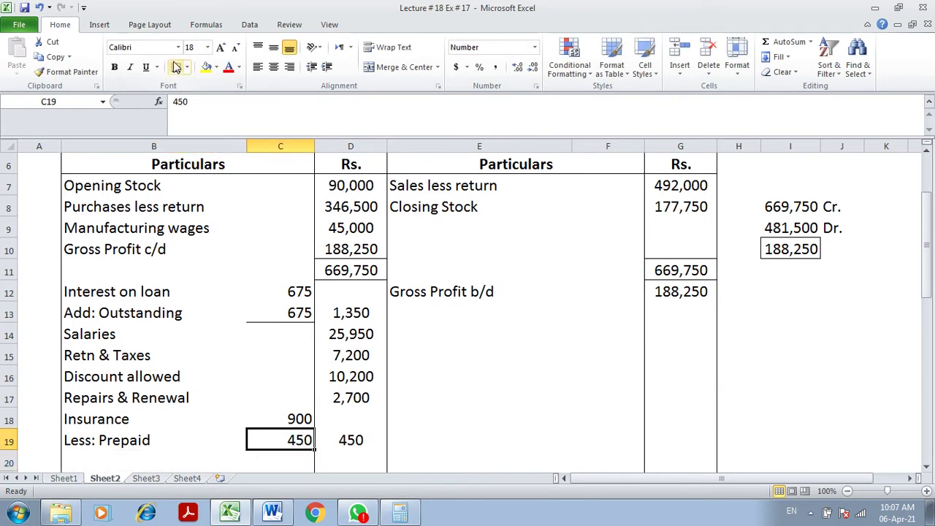
pyautogui.press('Down')
pyautogui.press('Left')
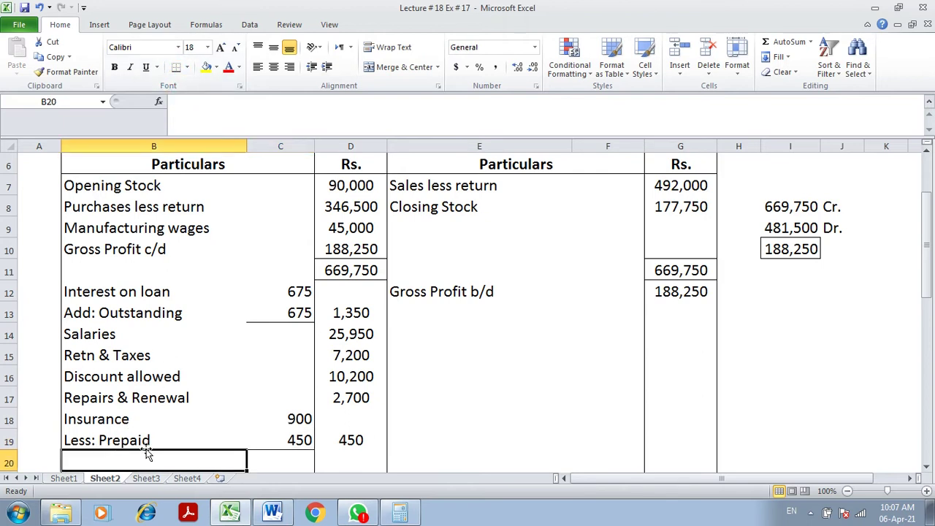
# Step: Look up bad debts in the Word trial balance and enter "Bad Debts" in B20 with 6,150 in C20
pyautogui.click(272, 513)
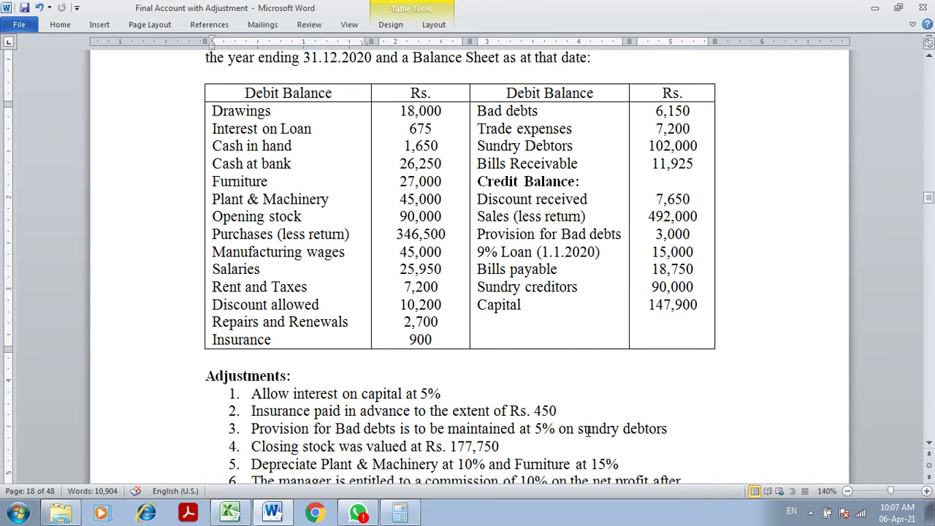
pyautogui.click(230, 513)
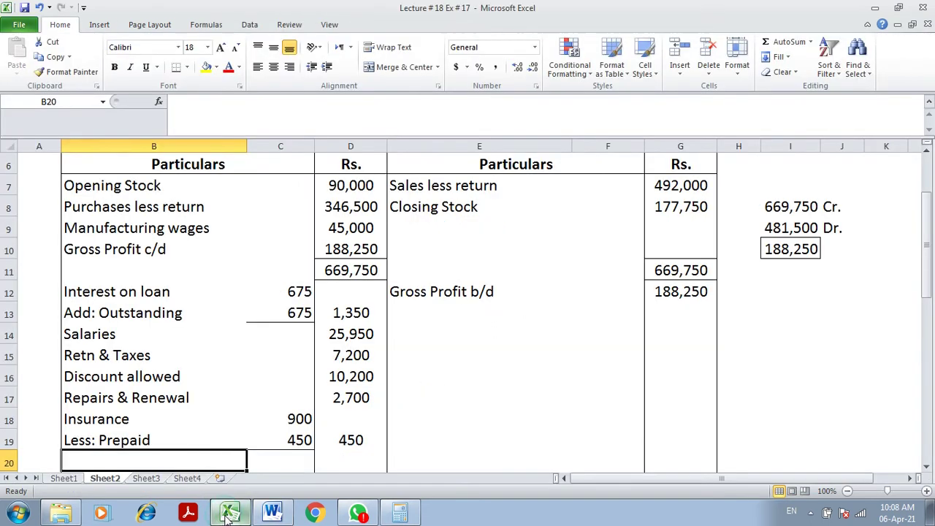
pyautogui.write('Bad Debts')
pyautogui.press('Tab')
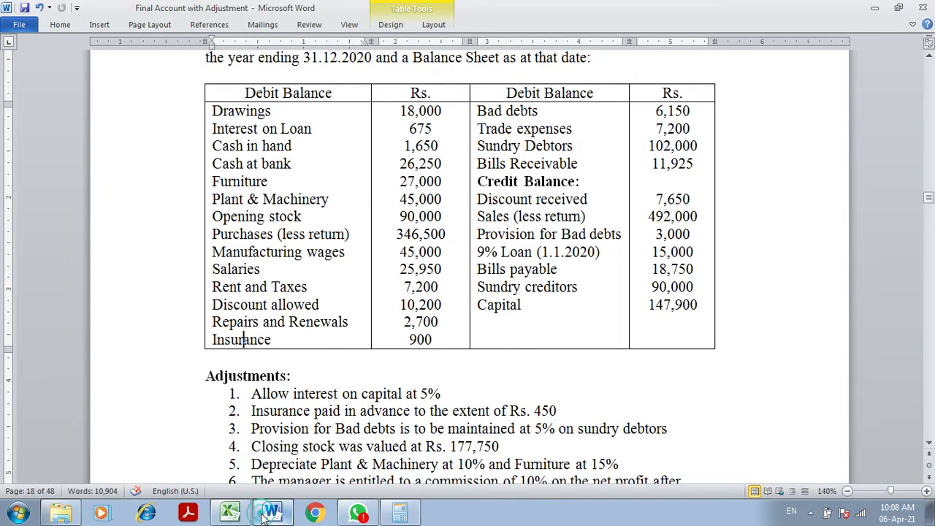
pyautogui.click(266, 515)
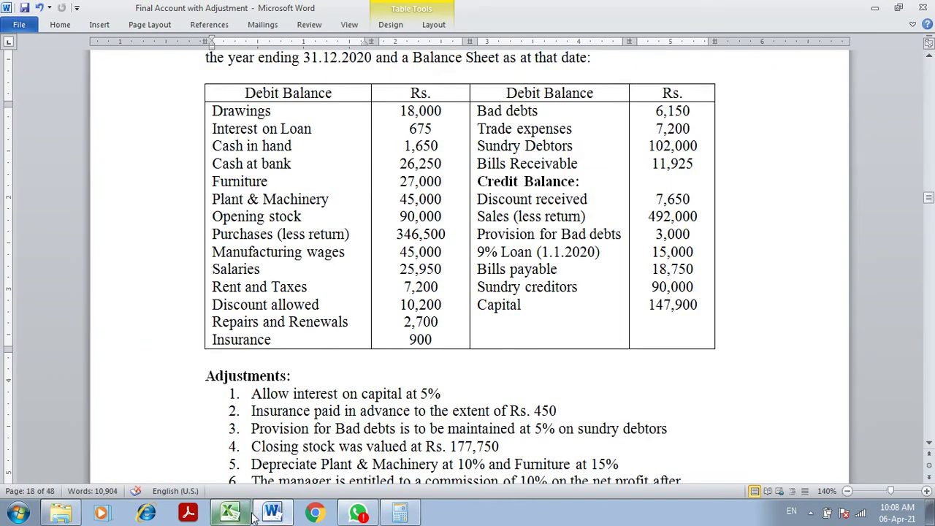
pyautogui.click(242, 514)
pyautogui.write('6,150')
pyautogui.press('Return')
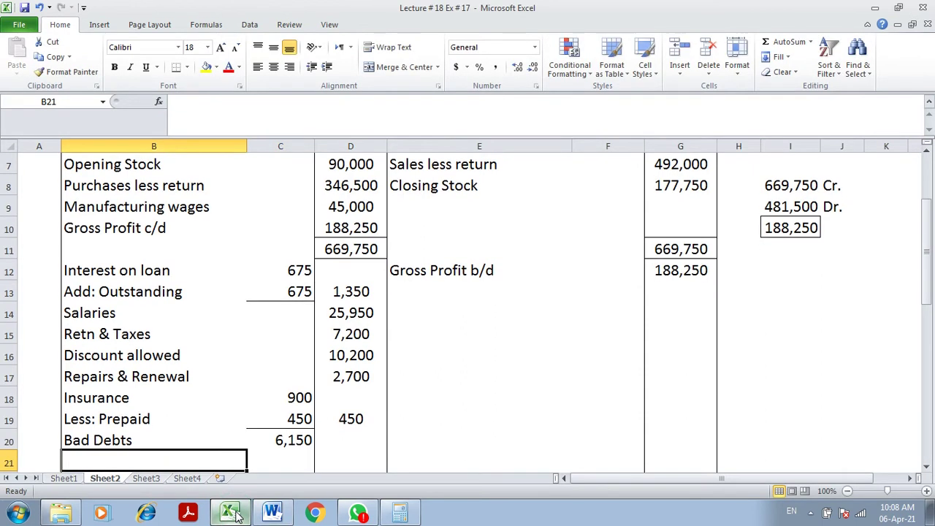
# Step: Enter the label "Add: New Provision" in B21, directly below Bad Debts
pyautogui.press('Down')
pyautogui.press('Down')
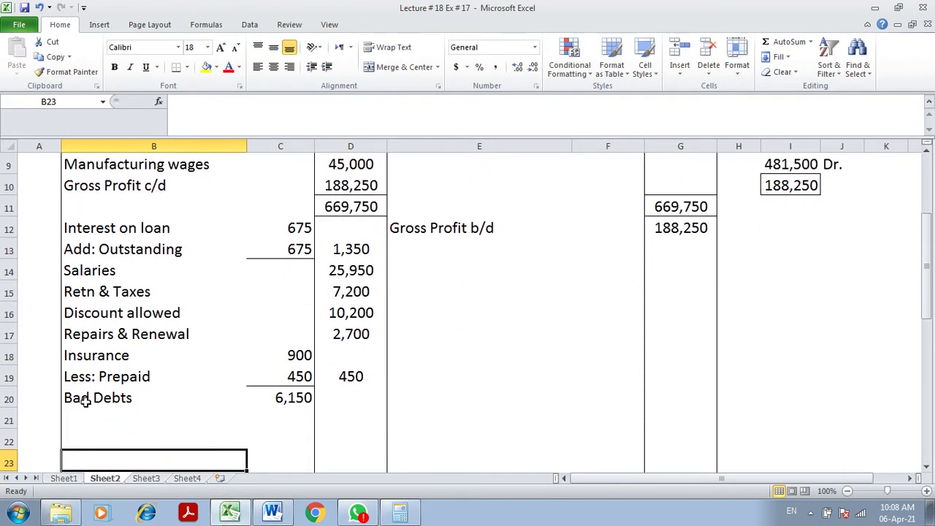
pyautogui.click(85, 402)
pyautogui.click(85, 411)
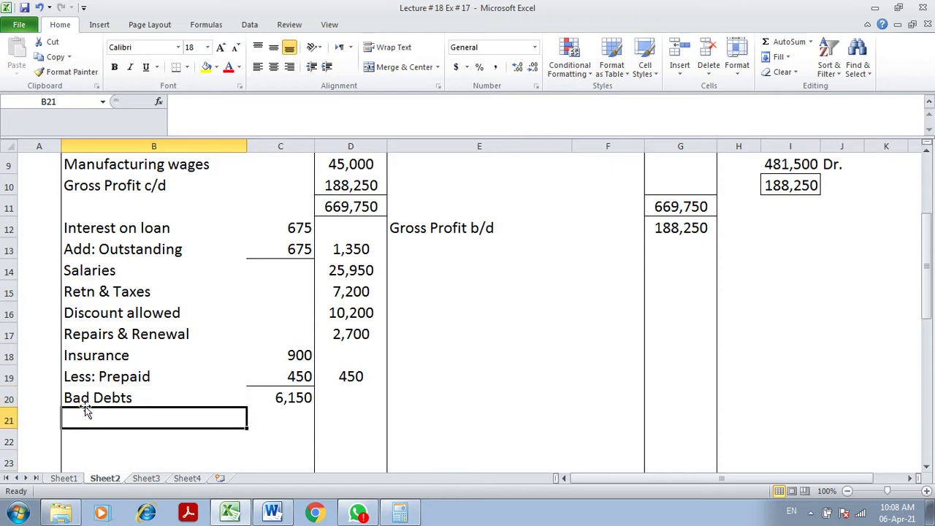
pyautogui.write('Add: N')
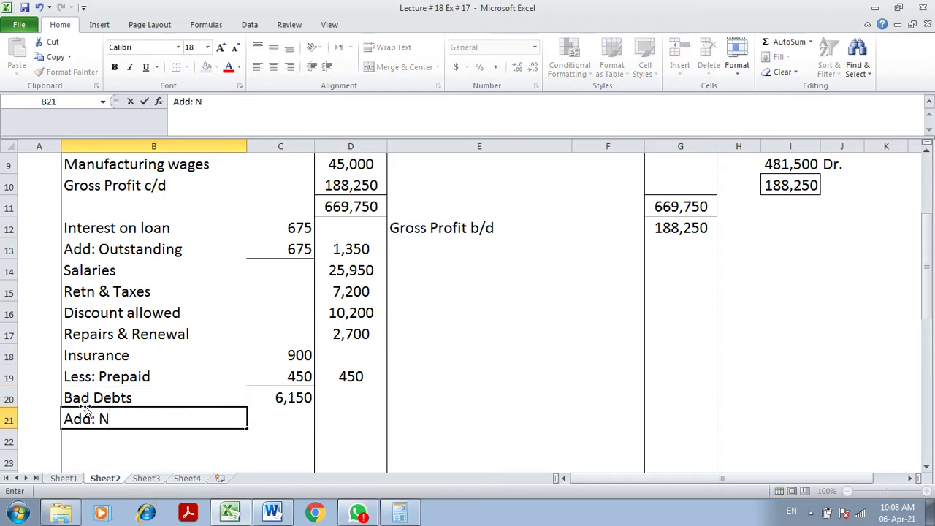
pyautogui.write('ew Provision')
pyautogui.press('Return')
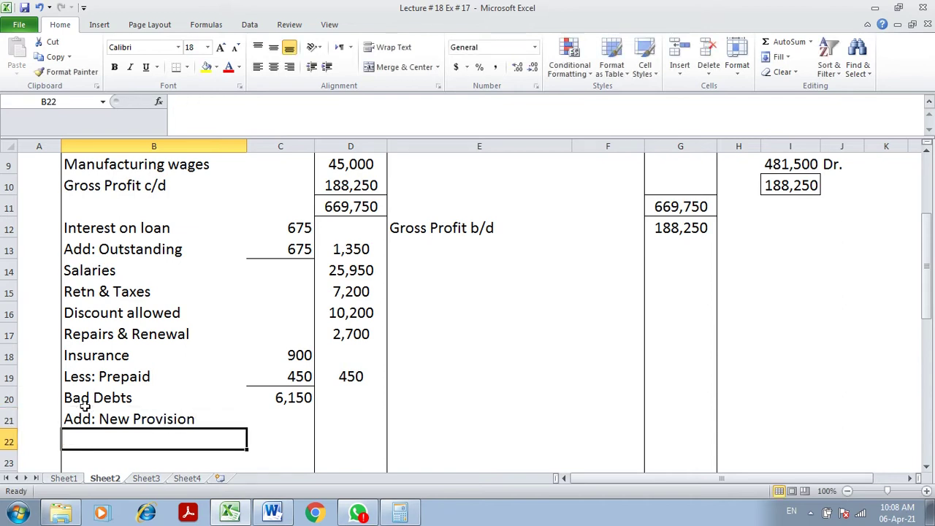
# Step: Add the bold, underlined heading "New provision for bad debts" in C10 of Sheet3
pyautogui.click(146, 466)
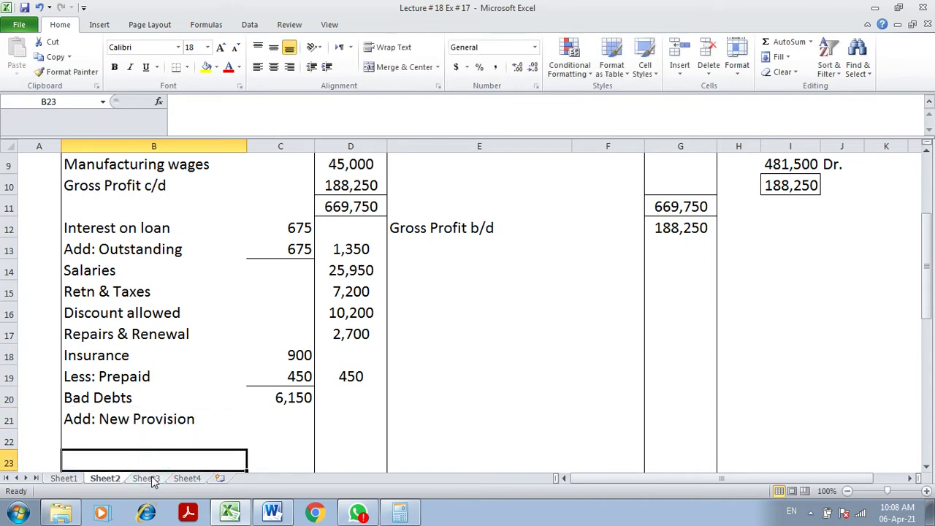
pyautogui.click(146, 478)
pyautogui.click(135, 292)
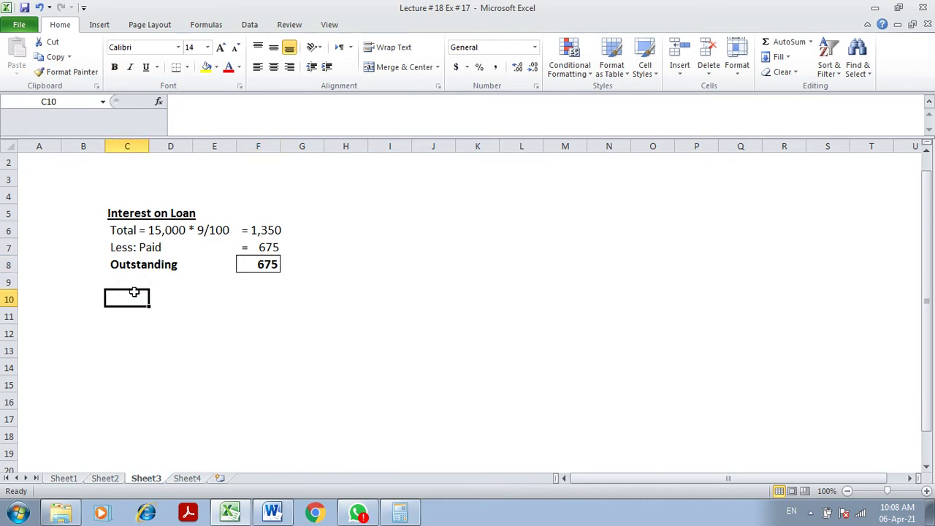
pyautogui.hotkey('ctrl', 'b')
pyautogui.hotkey('ctrl', 'u')
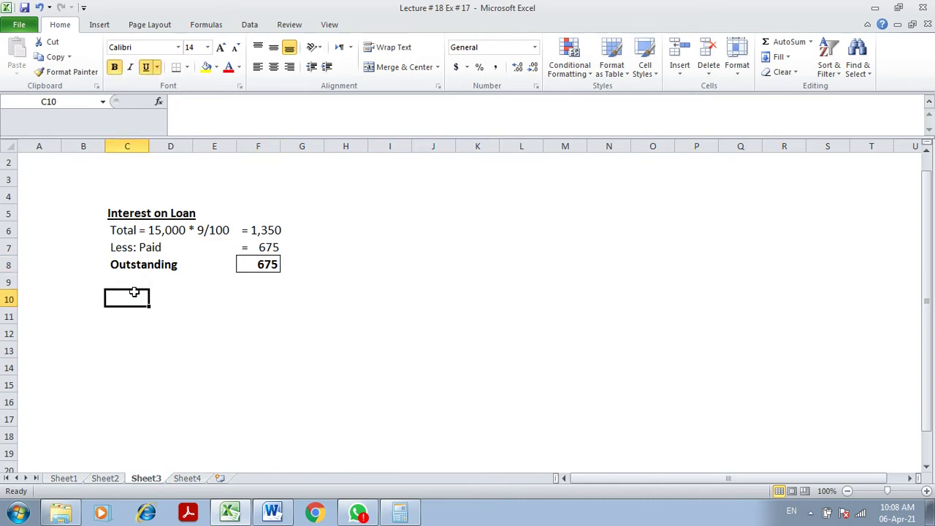
pyautogui.write('New pro')
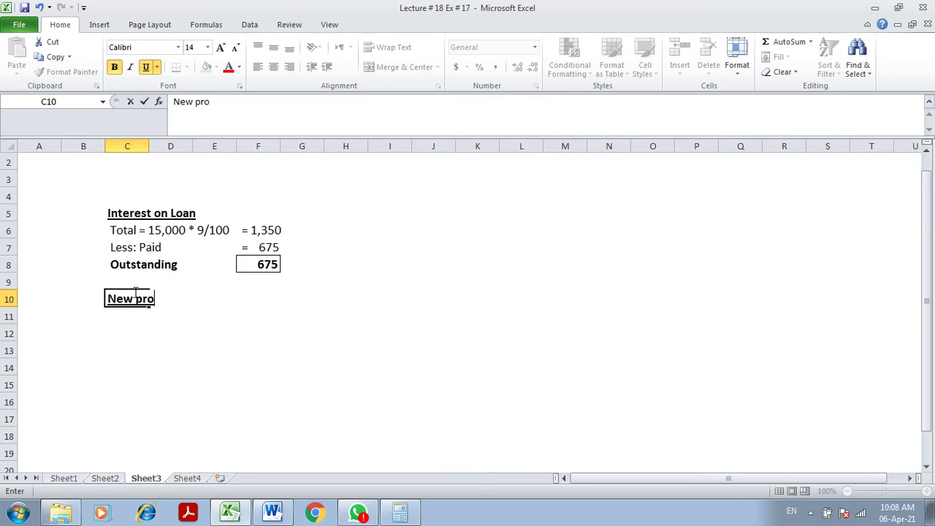
pyautogui.write('vision for b')
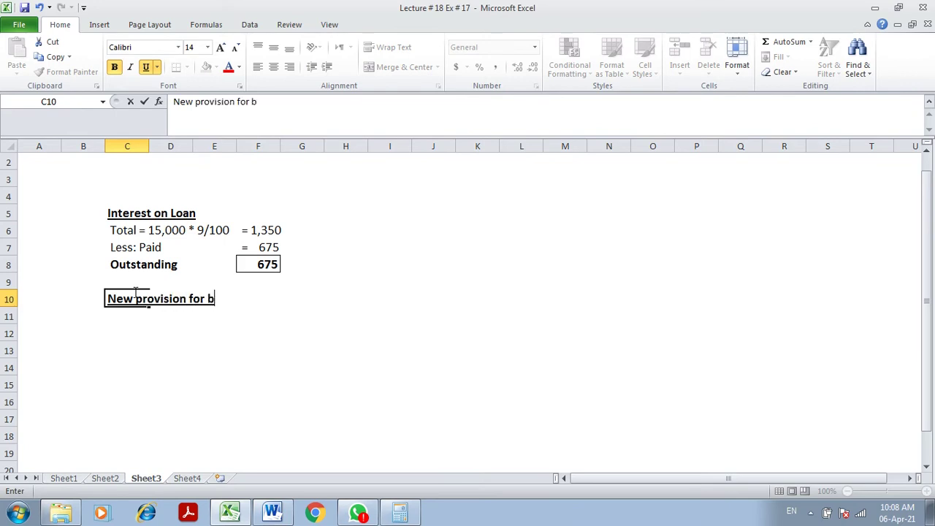
pyautogui.write('ad debts')
pyautogui.press('Return')
# Step: Write "= (Sundry debtors + Unrecorded sales - Sale on return basis - Provision for discount on debtors - New Bad debts) *" as text in C11
pyautogui.write('=')
pyautogui.write(' (S')
pyautogui.press('BackSpace')
pyautogui.write('(Sundry debtor')
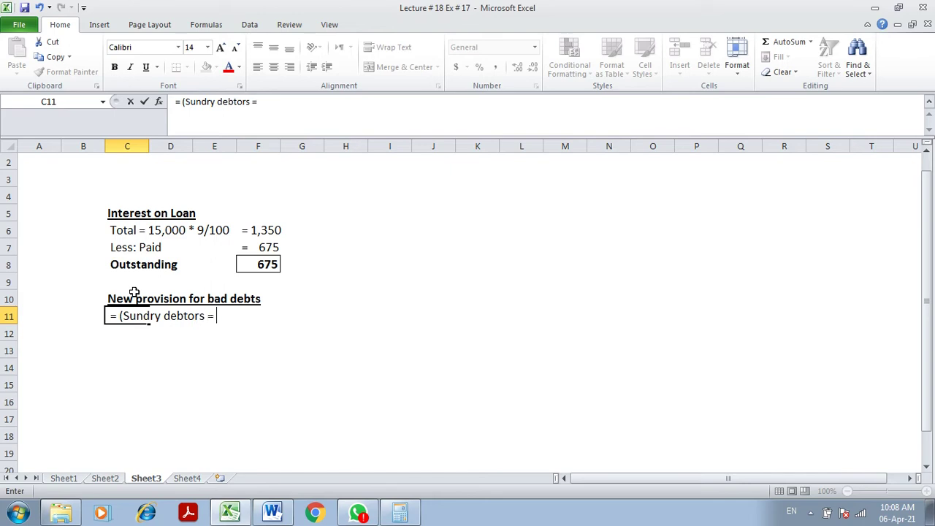
pyautogui.write('s + Unrecorded sales')
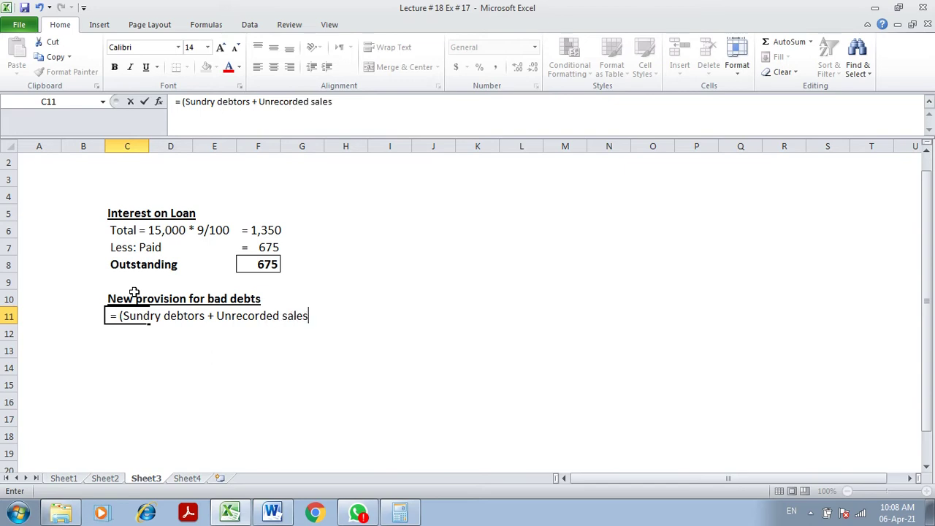
pyautogui.write(' - Sale on return basis')
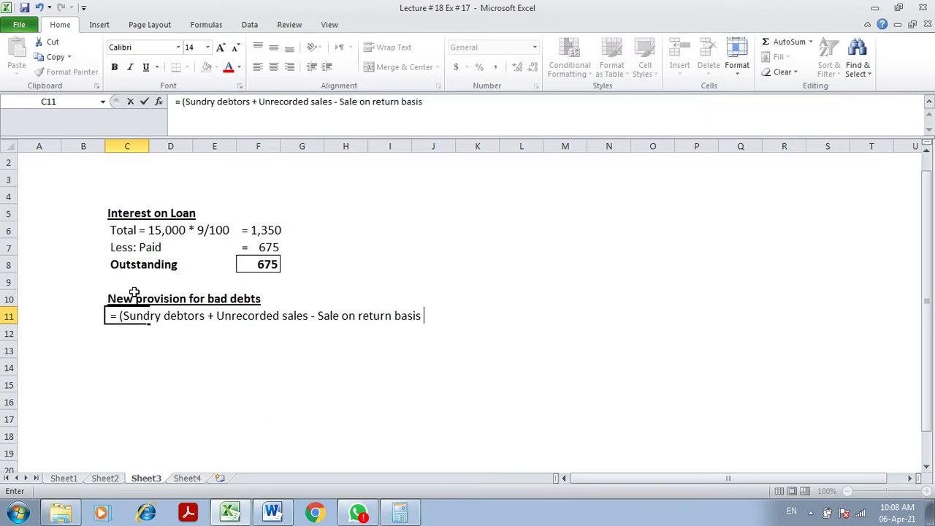
pyautogui.write(' - Provision for discoun ton debtors')
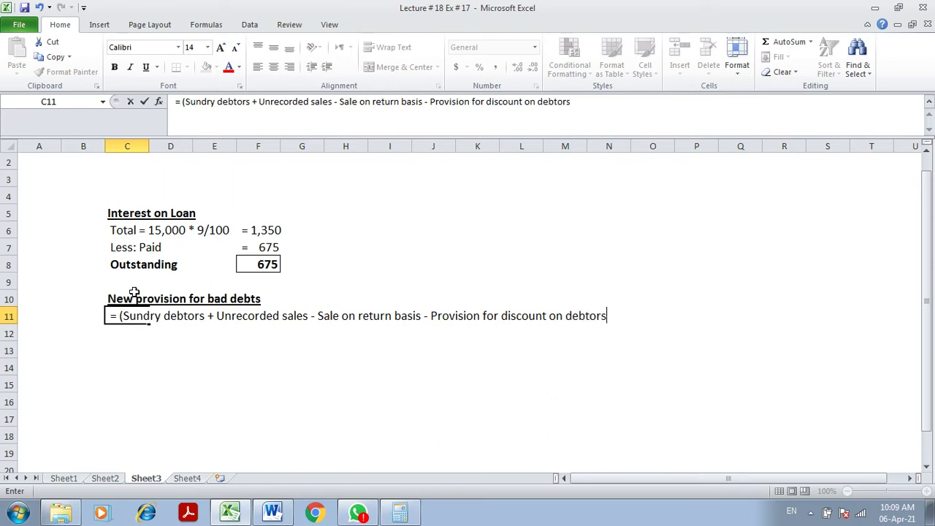
pyautogui.write(' - New Bad debts) *')
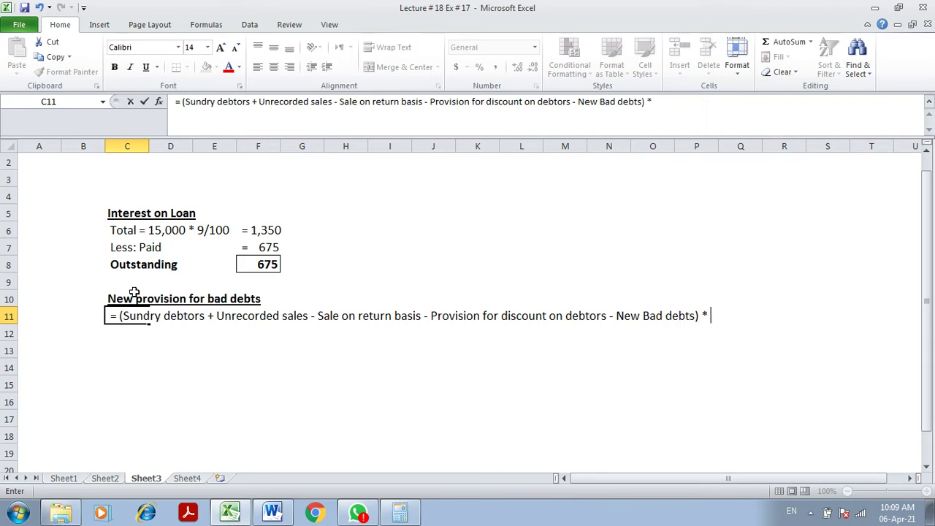
# Step: Check the bad debts provision rate in the Word adjustments and complete the text in C11 with 5%
pyautogui.click(272, 513)
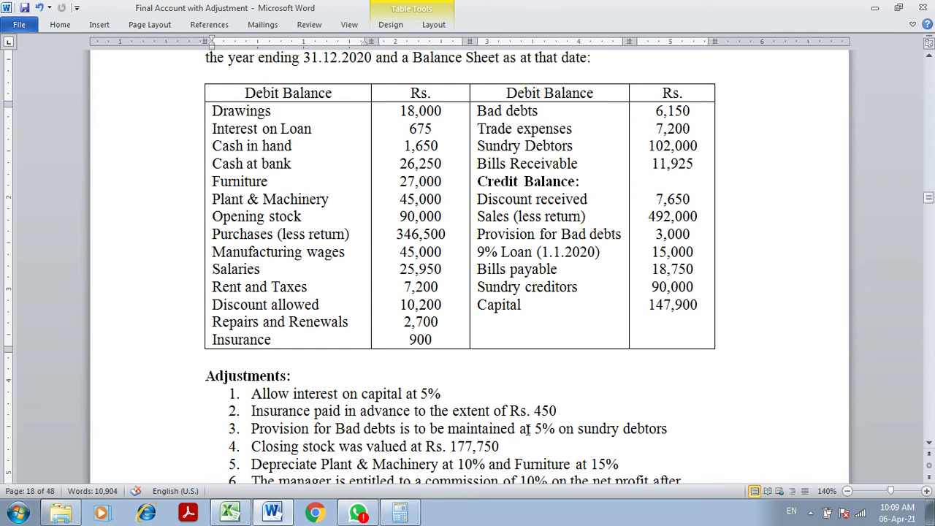
pyautogui.click(230, 513)
pyautogui.write('5%')
pyautogui.press('Return')
# Step: Check the Sundry Debtors balance in the Word question and write "= 102,000 * 5%" as text in C12 of Sheet3
pyautogui.write('= (')
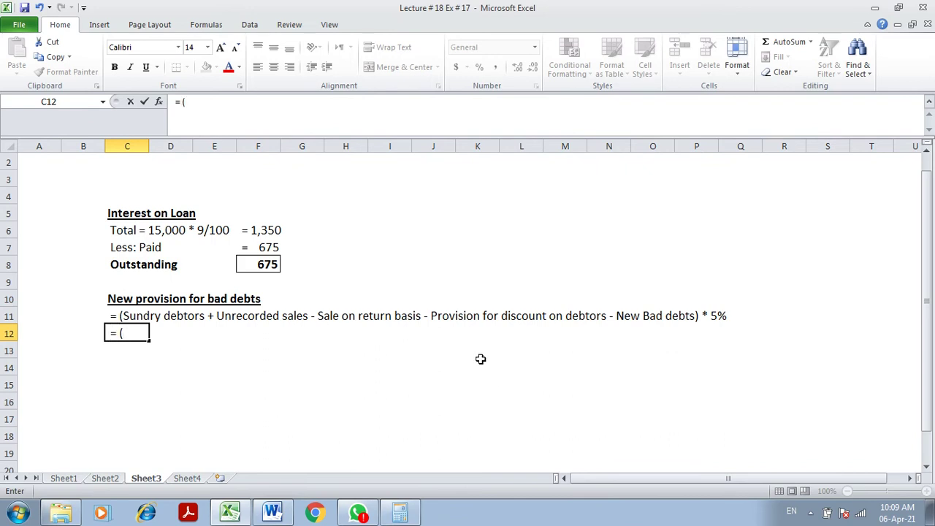
pyautogui.click(275, 510)
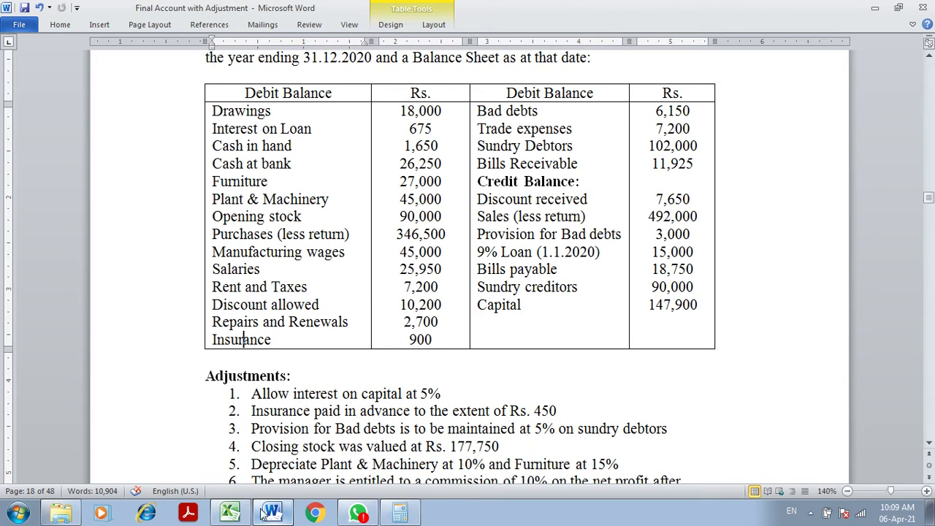
pyautogui.click(228, 515)
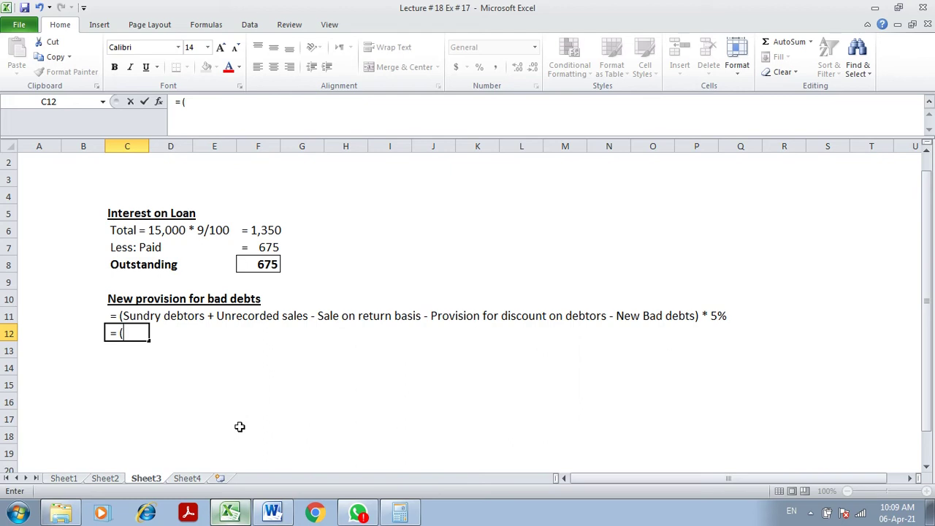
pyautogui.write('02,000 * 5')
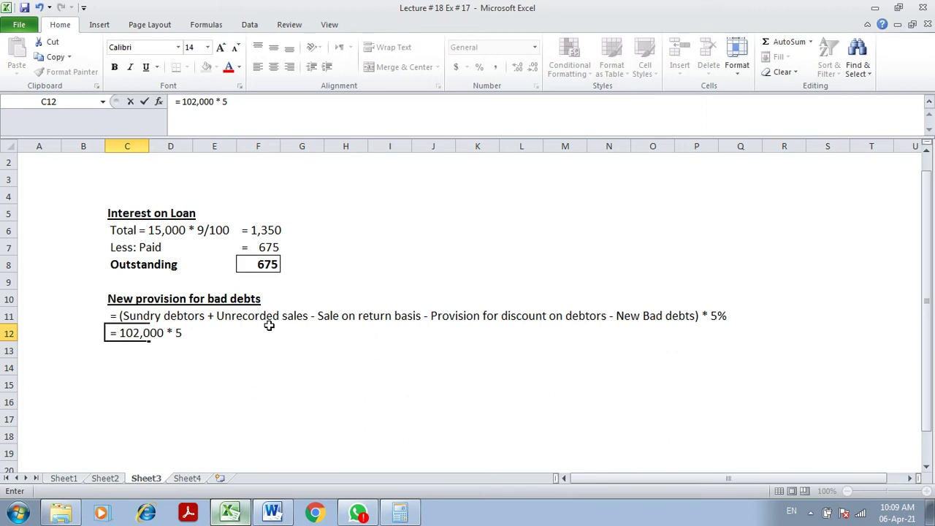
pyautogui.write('%')
pyautogui.press('Return')
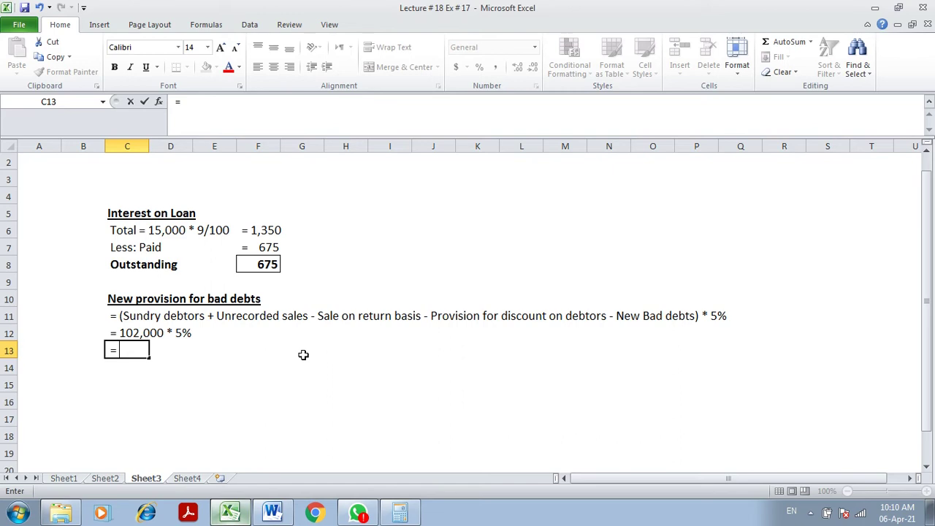
# Step: Calculate 102000*5/100 in Calculator and write the result as the text "= 5,100" in C13 of Sheet3
pyautogui.click(400, 511)
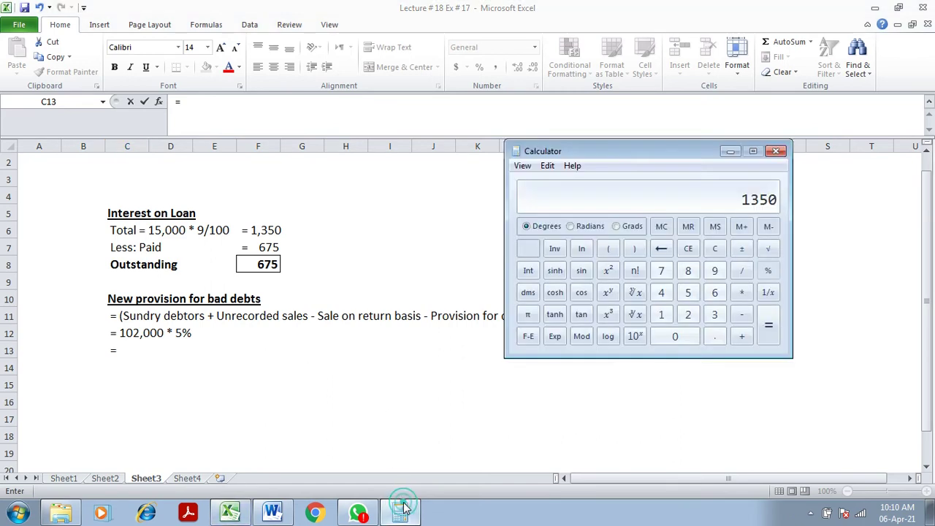
pyautogui.write('10200')
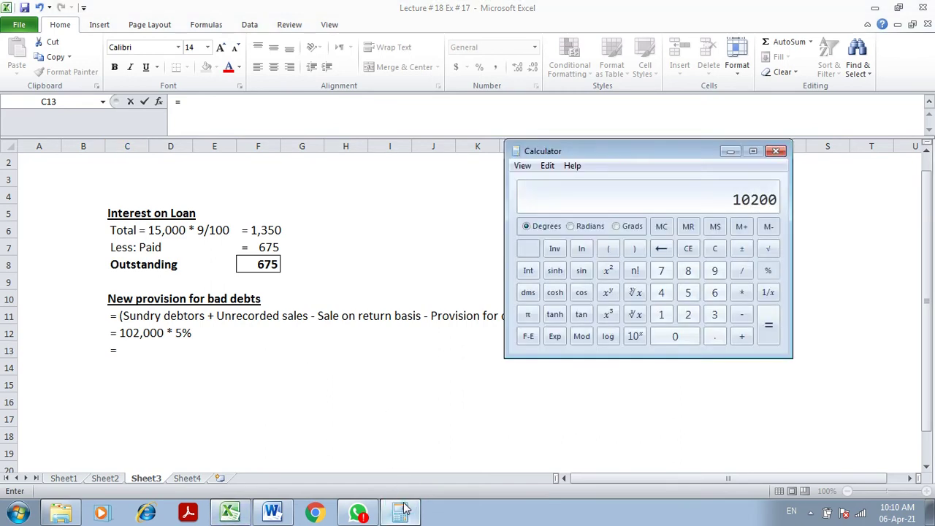
pyautogui.write('0*5/')
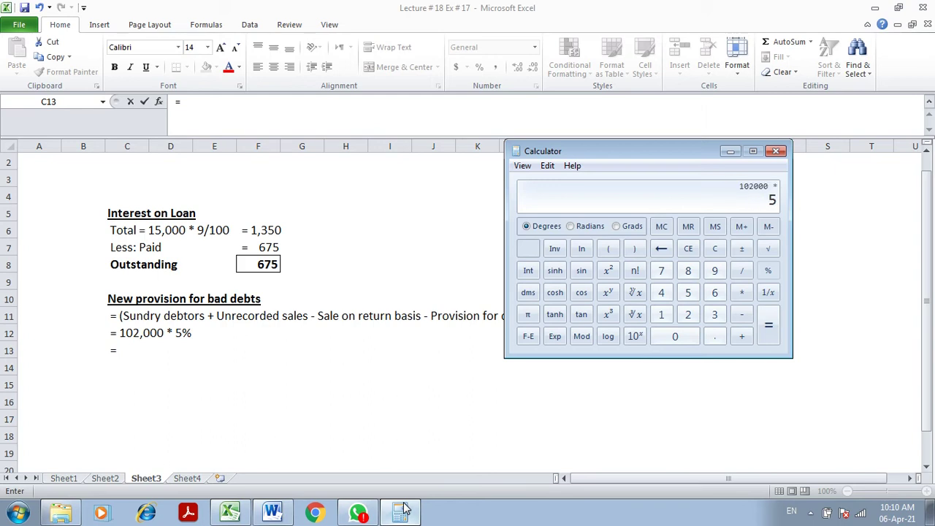
pyautogui.write('100')
pyautogui.press('Return')
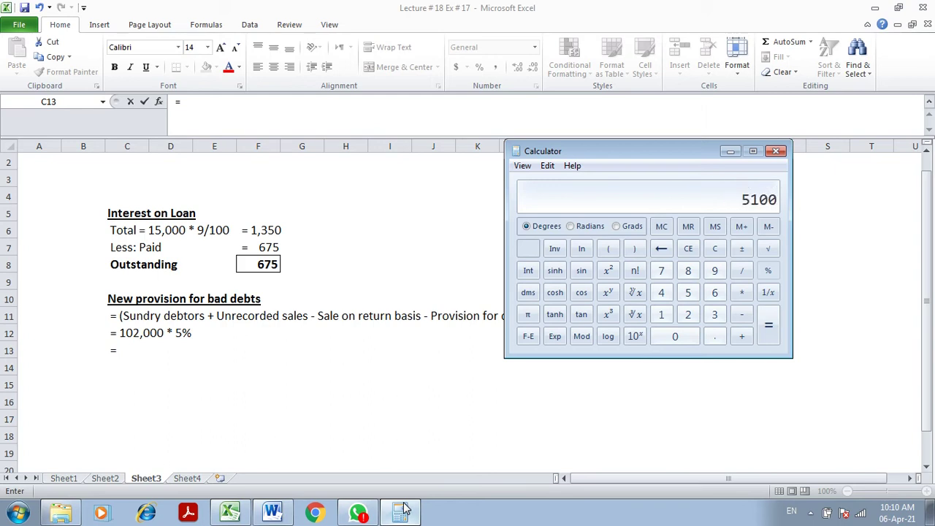
pyautogui.click(135, 349)
pyautogui.write('= 5,')
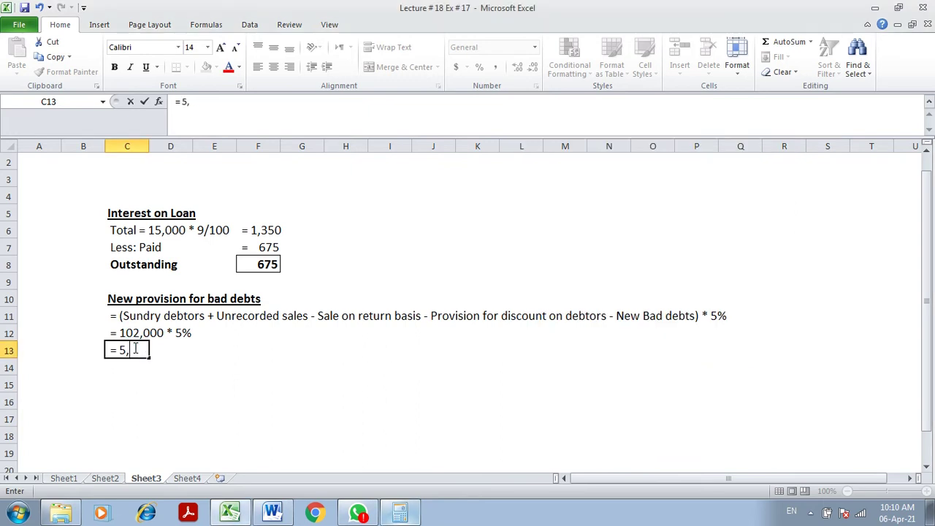
pyautogui.write('100')
pyautogui.press('Return')
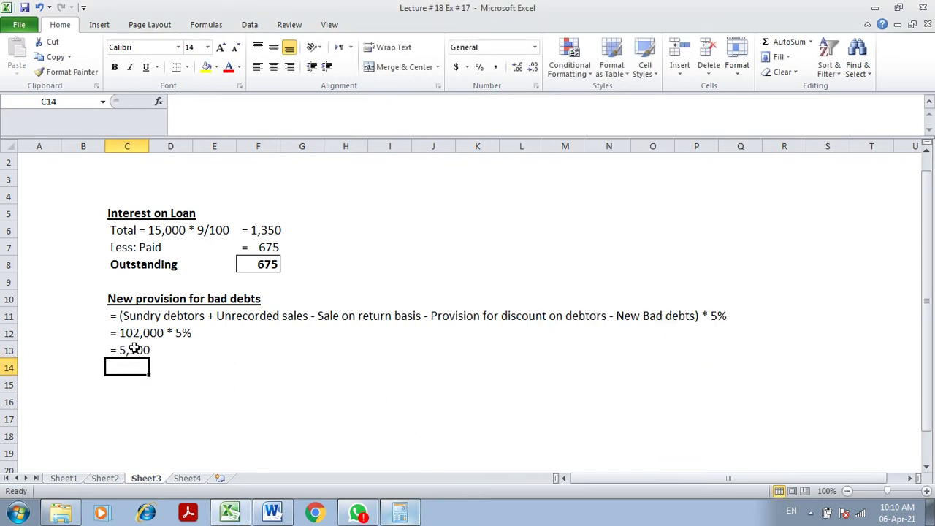
# Step: Enter 5,100 as the New Provision amount in C21 of Sheet2
pyautogui.click(105, 478)
pyautogui.click(290, 414)
pyautogui.write('5,100')
pyautogui.press('Tab')
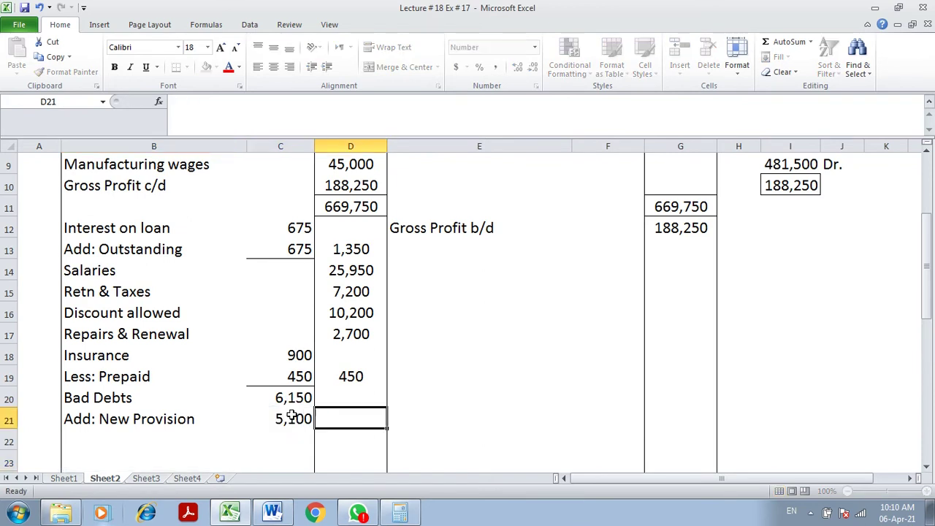
# Step: Add Bad Debts and New Provision (C20+C21) with a formula in D21 and put a bottom border under C21
pyautogui.write('=')
pyautogui.click(287, 397)
pyautogui.write('+')
pyautogui.click(295, 417)
pyautogui.press('Tab')
pyautogui.click(292, 417)
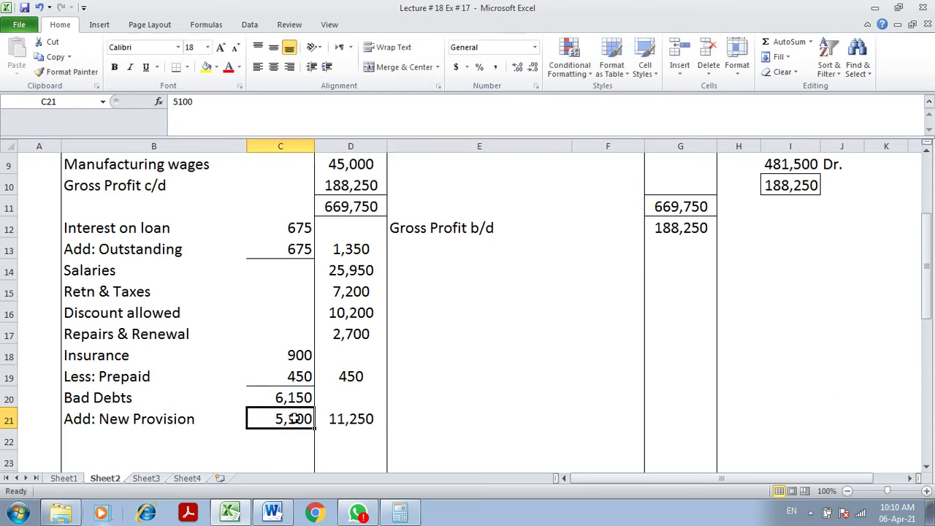
pyautogui.click(175, 67)
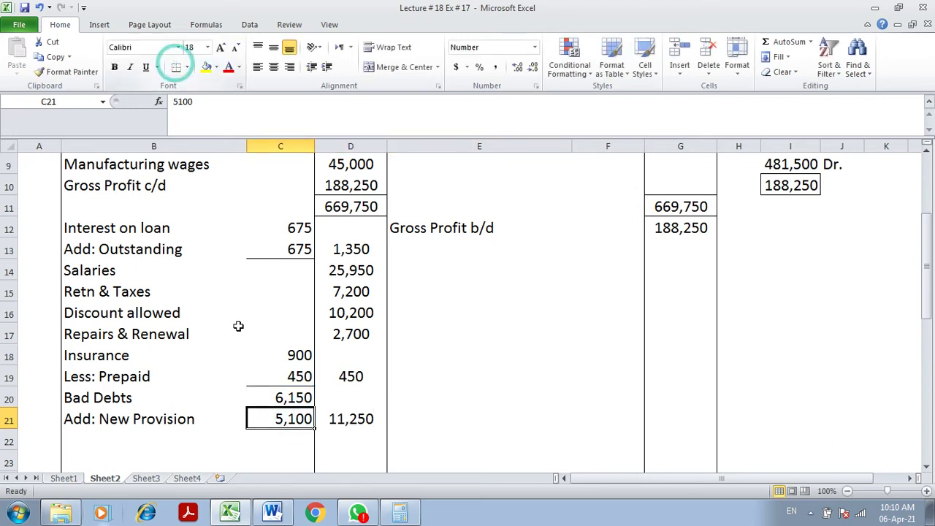
# Step: Look up trade expenses in the Word trial balance and record "Trade expenses" in B22 with 7,200 in D22
pyautogui.click(83, 437)
pyautogui.click(270, 513)
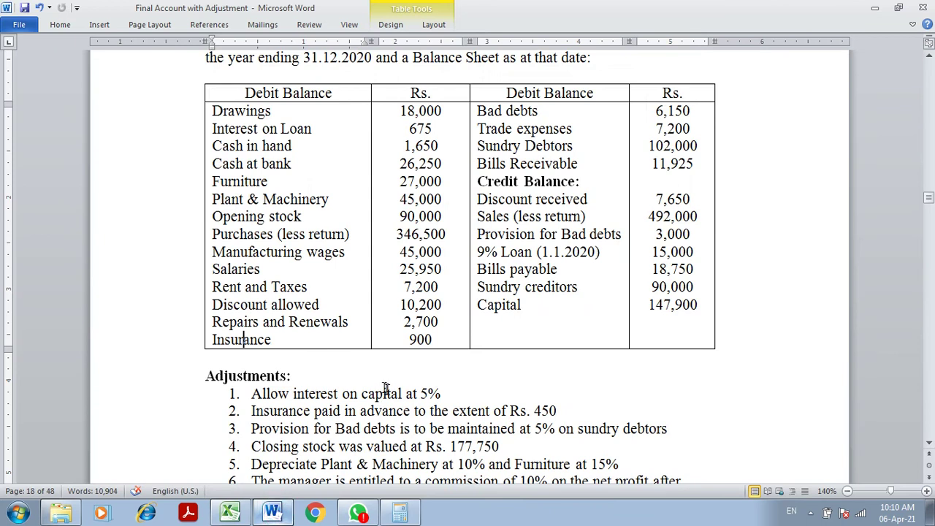
pyautogui.click(514, 129)
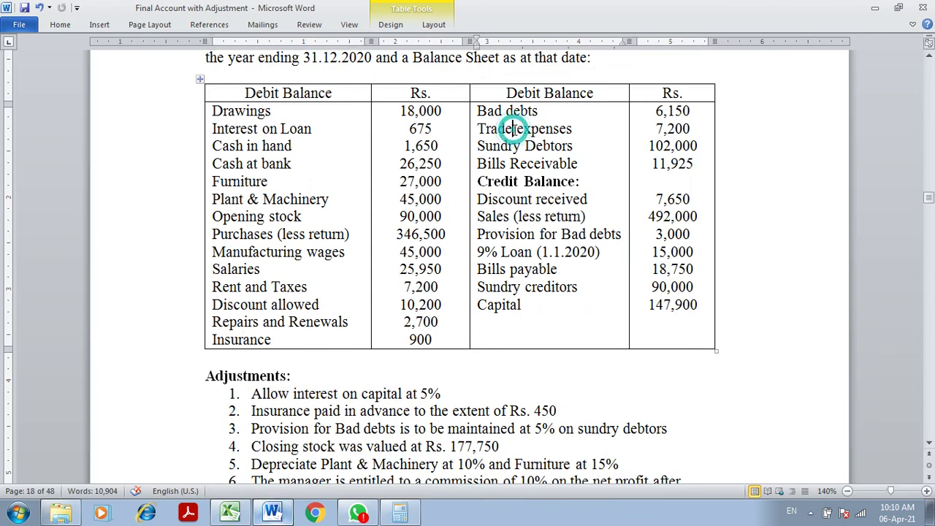
pyautogui.click(231, 514)
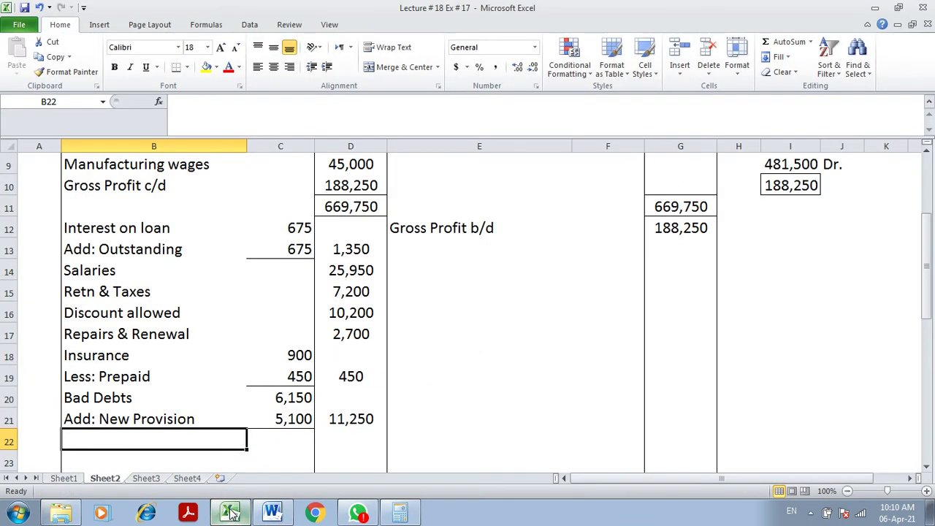
pyautogui.write('Traee')
pyautogui.press('BackSpace')
pyautogui.press('BackSpace')
pyautogui.write('de expenses')
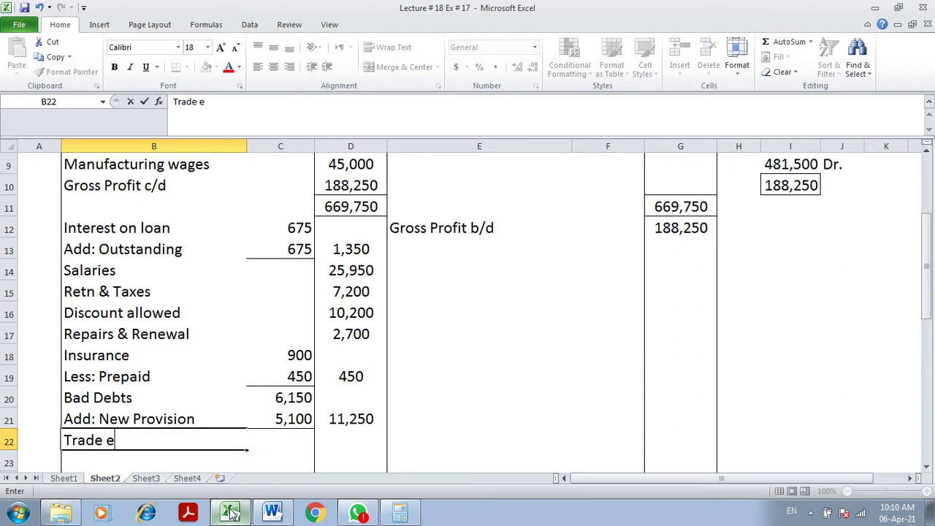
pyautogui.press('Tab')
pyautogui.press('Tab')
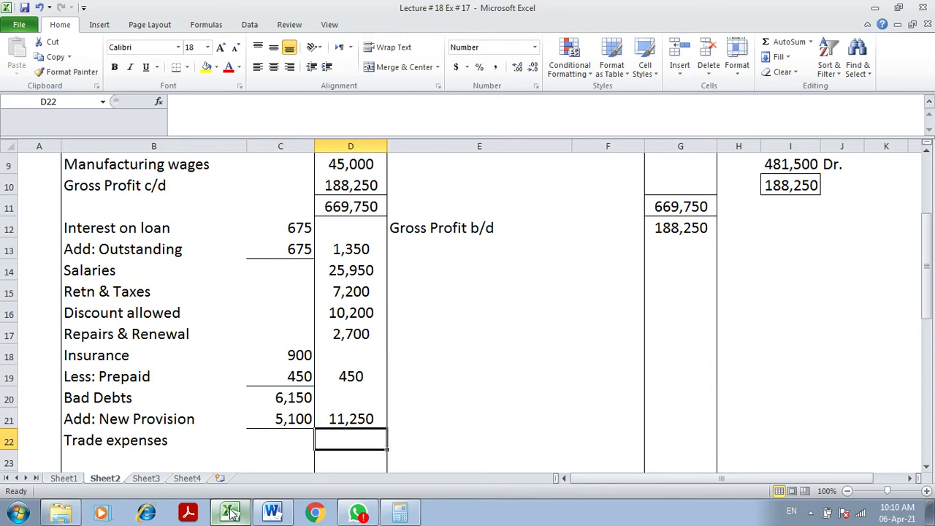
pyautogui.write('7,200')
pyautogui.press('Return')
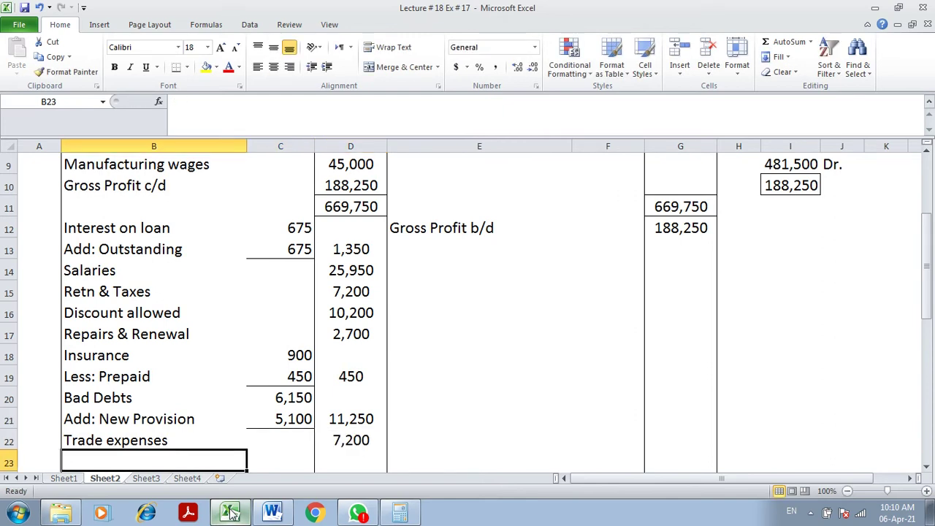
# Step: Look up discount received in the Word trial balance and record "Discount received" in E13 with 7,650 in G13
pyautogui.click(273, 511)
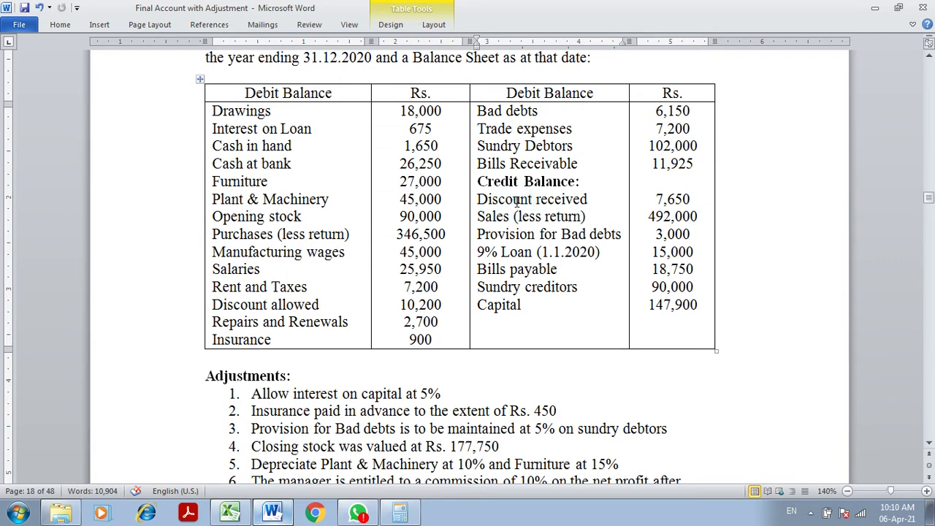
pyautogui.click(230, 512)
pyautogui.click(425, 242)
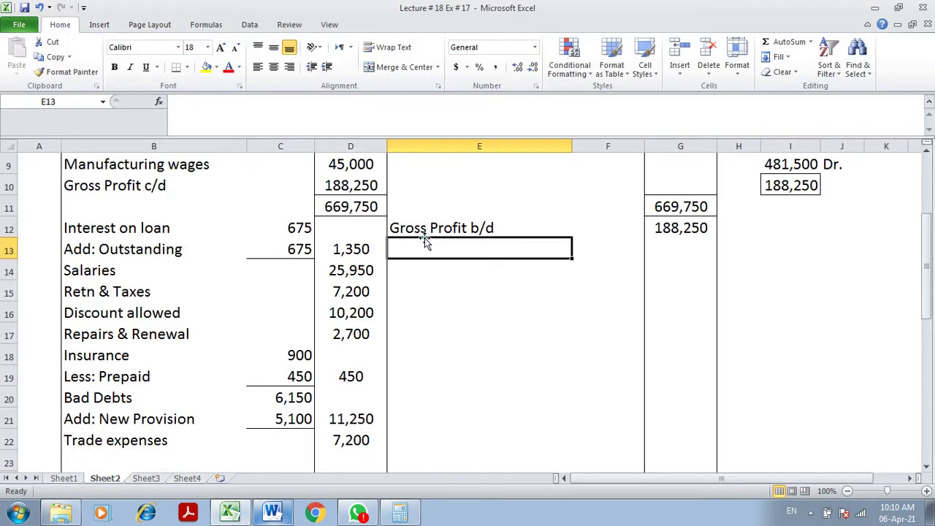
pyautogui.write('Discount re')
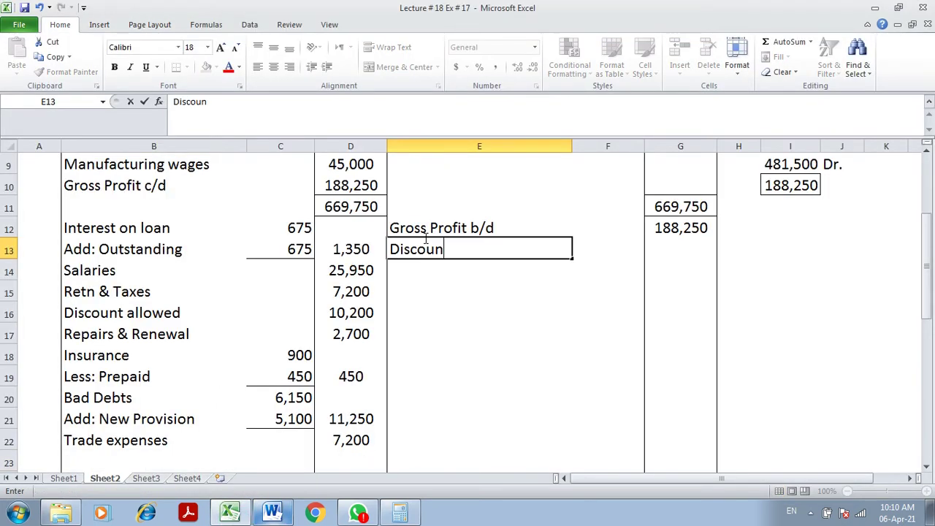
pyautogui.press('BackSpace')
pyautogui.write('received')
pyautogui.press('Tab')
pyautogui.press('Tab')
pyautogui.write(',')
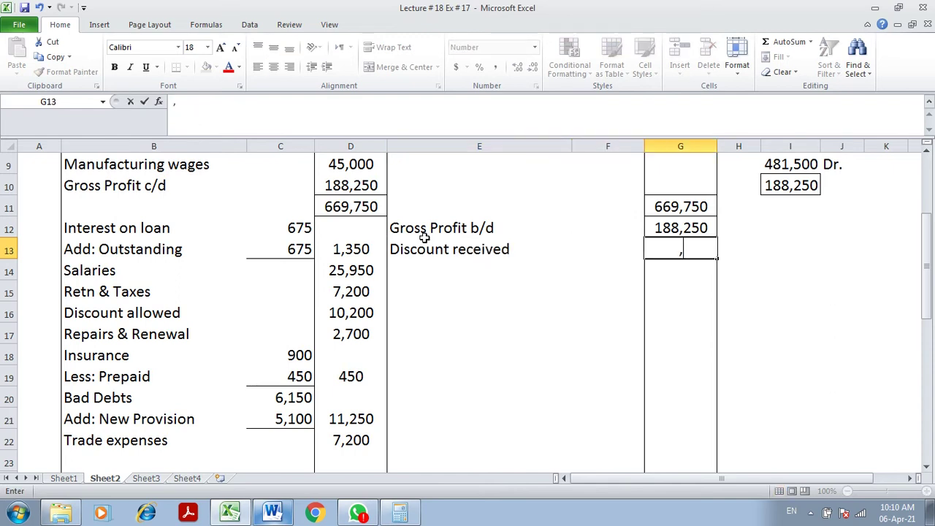
pyautogui.write(',650')
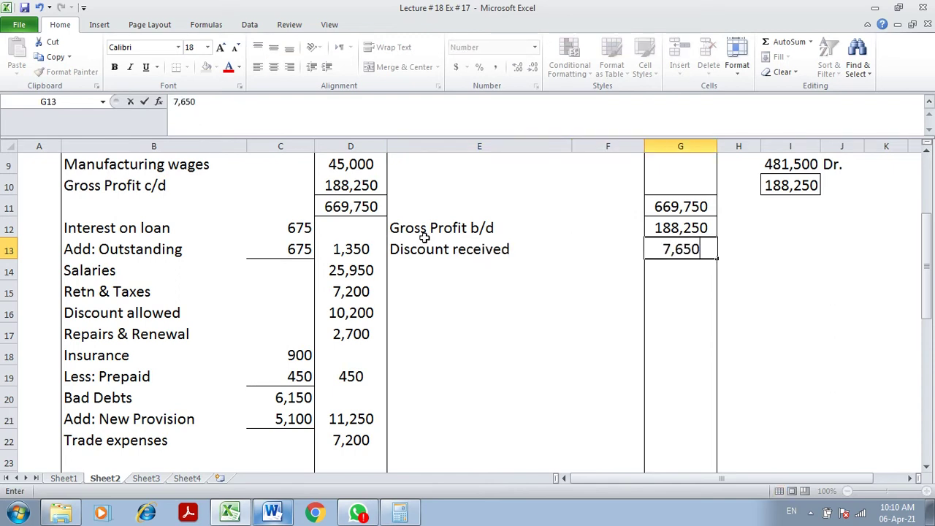
pyautogui.press('Return')
# Step: Look up the existing provision in the Word trial balance and record "Provision for bad debts" in E14 with 3,000 in G14
pyautogui.click(272, 511)
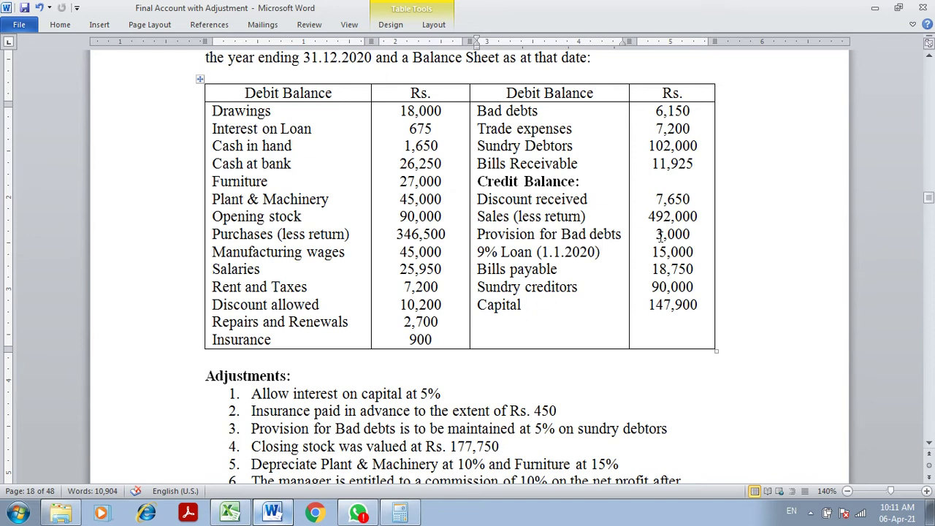
pyautogui.click(230, 512)
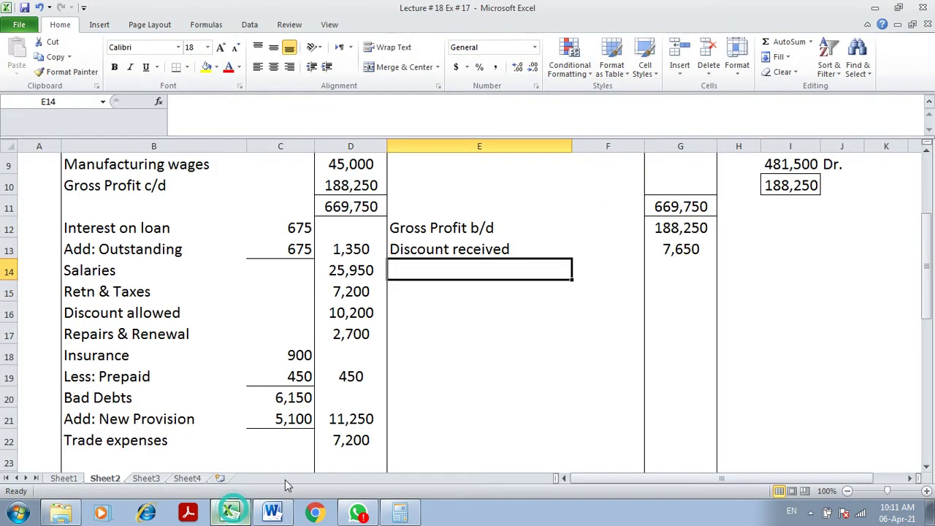
pyautogui.write('Pro')
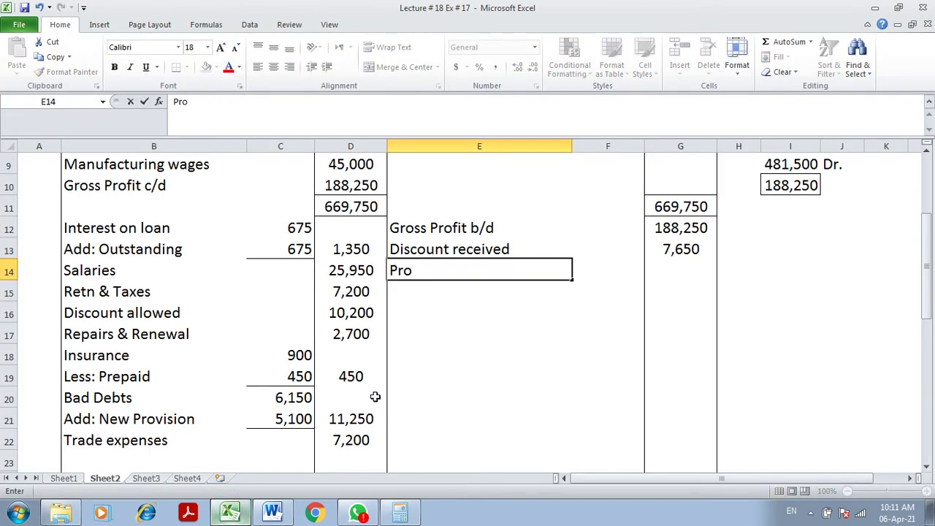
pyautogui.write('vision for')
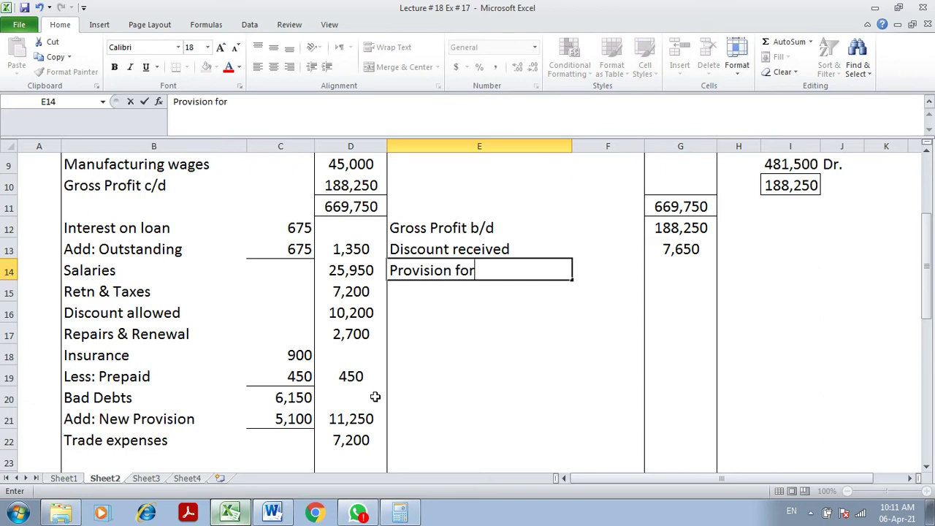
pyautogui.write(' bad debts')
pyautogui.press('Tab')
pyautogui.press('Tab')
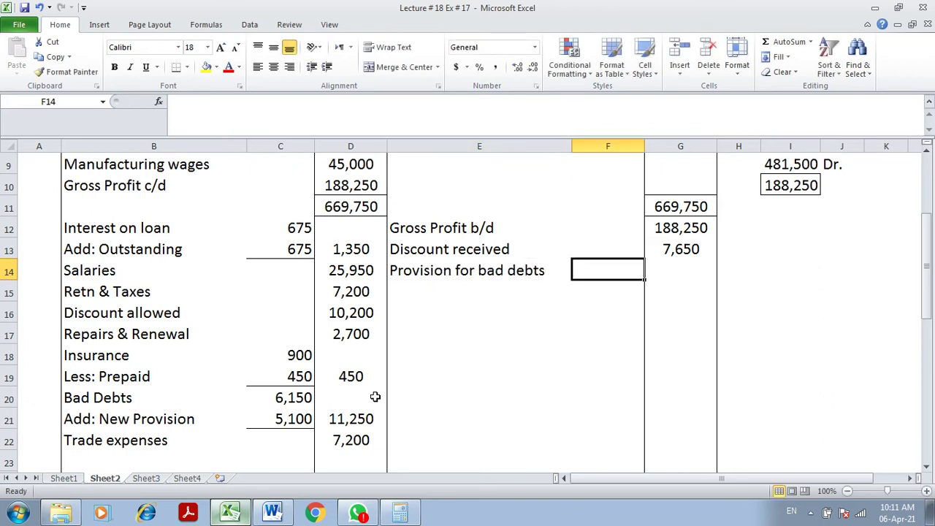
pyautogui.write('3,000')
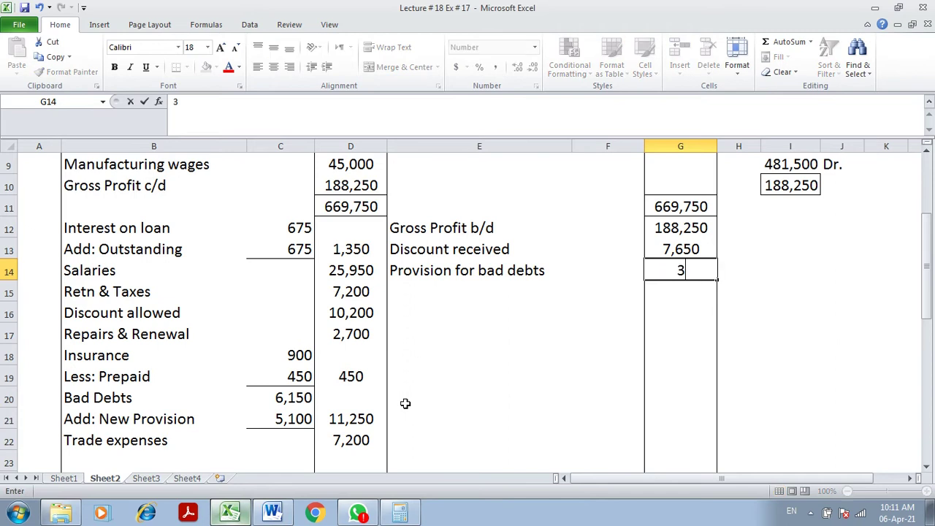
pyautogui.press('Return')
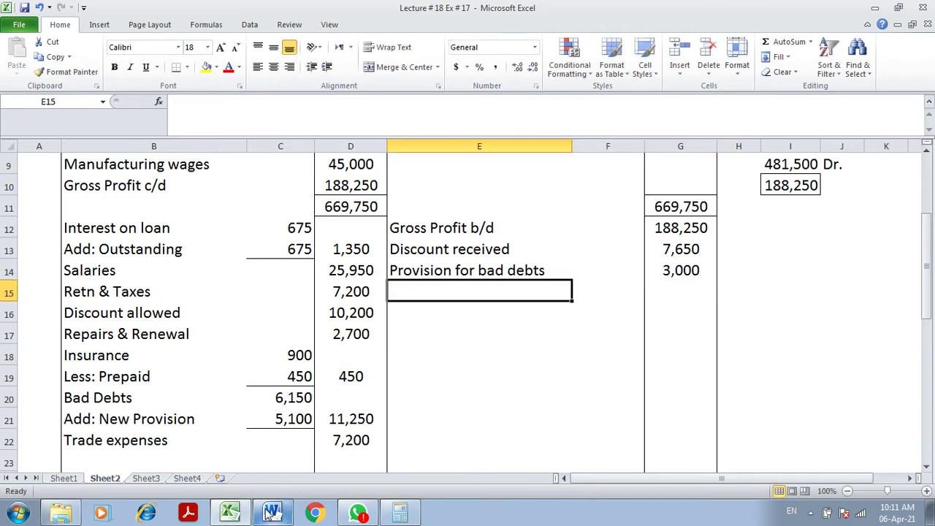
# Step: Review the capital balance and the list of adjustments in the Word document for the interest on capital rate
pyautogui.click(273, 511)
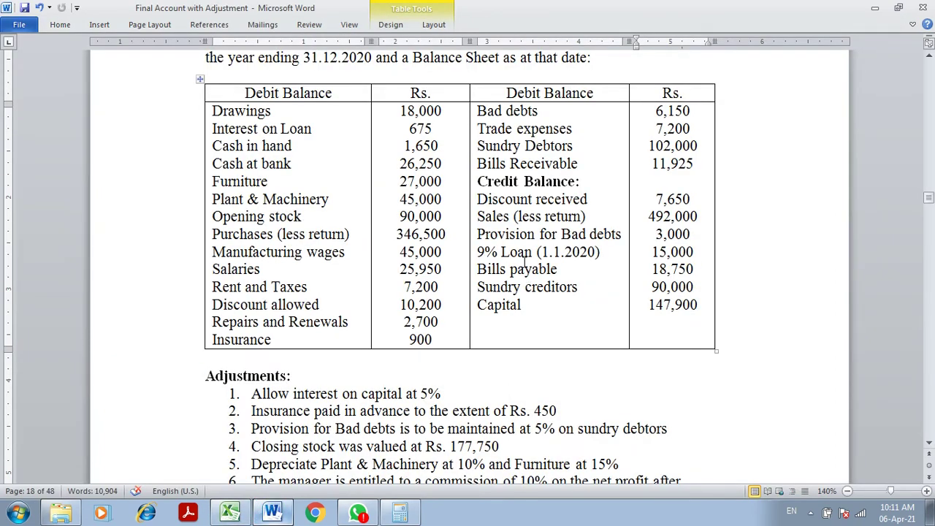
pyautogui.click(503, 307)
pyautogui.click(929, 446)
pyautogui.click(929, 446)
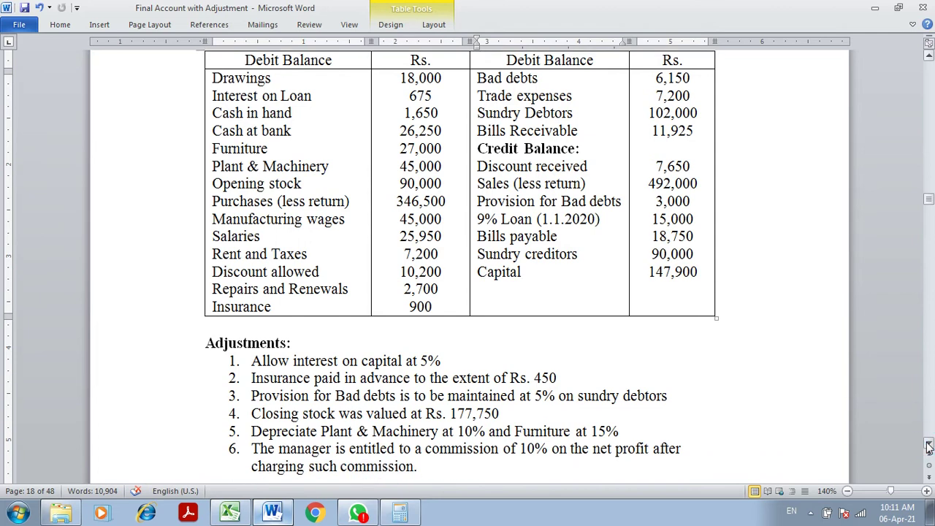
pyautogui.click(929, 446)
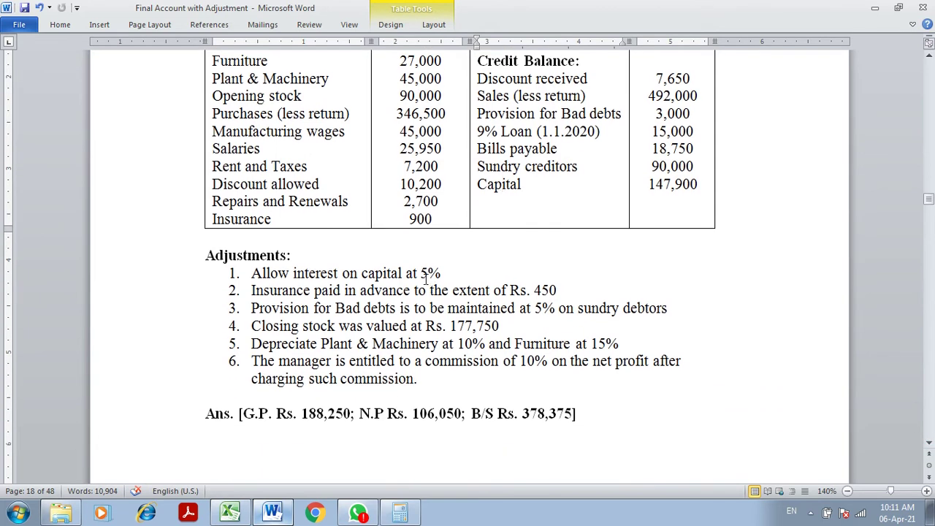
pyautogui.click(929, 59)
pyautogui.click(929, 59)
pyautogui.click(930, 58)
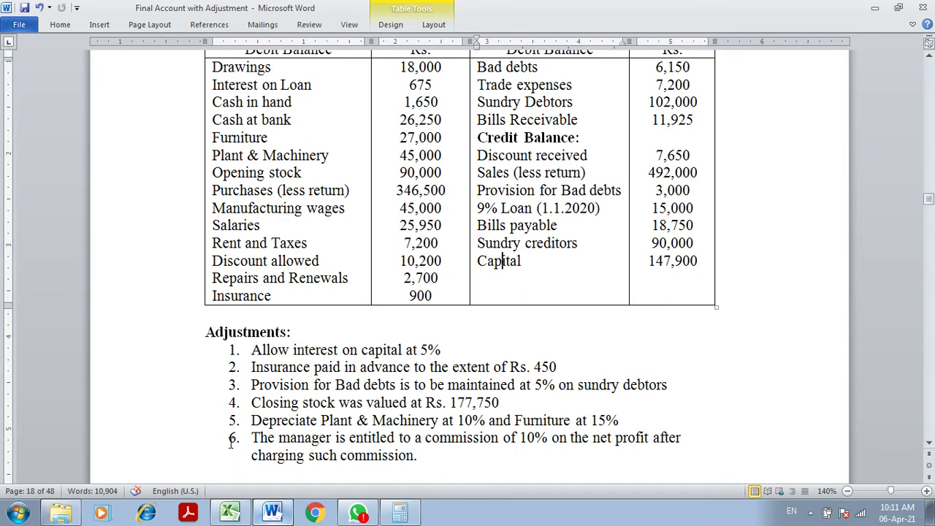
pyautogui.click(230, 514)
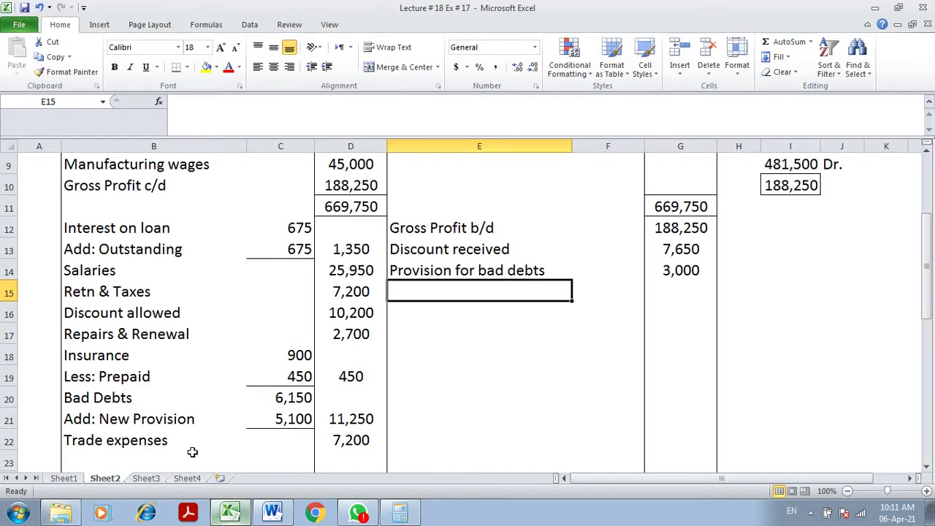
# Step: Insert a blank row at row 23 of the account in the Excel workbook, below Trade expenses
pyautogui.click(930, 464)
pyautogui.click(930, 465)
pyautogui.click(930, 465)
pyautogui.click(931, 465)
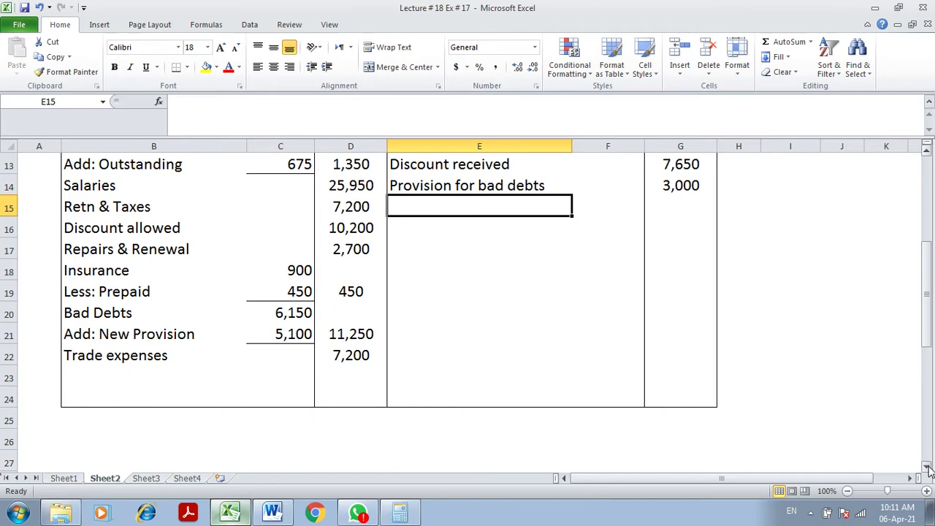
pyautogui.click(9, 378)
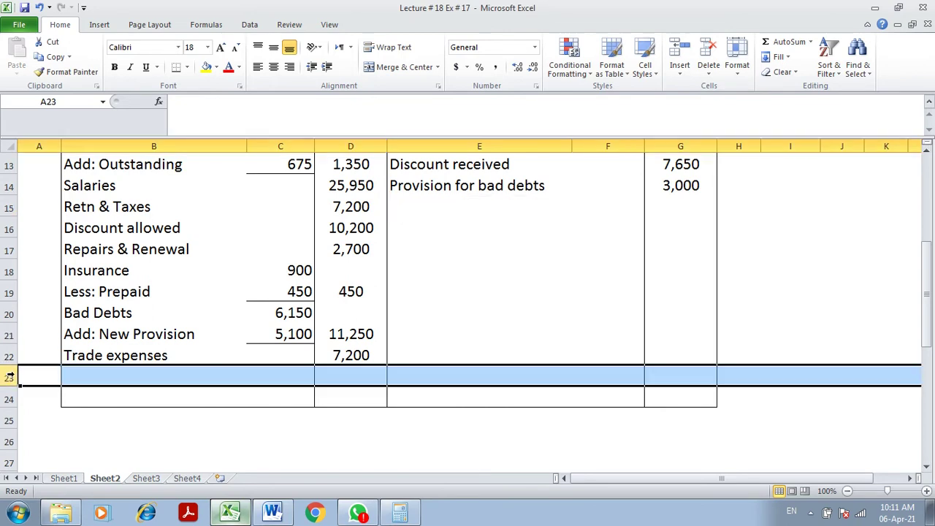
pyautogui.rightClick(8, 378)
pyautogui.click(40, 271)
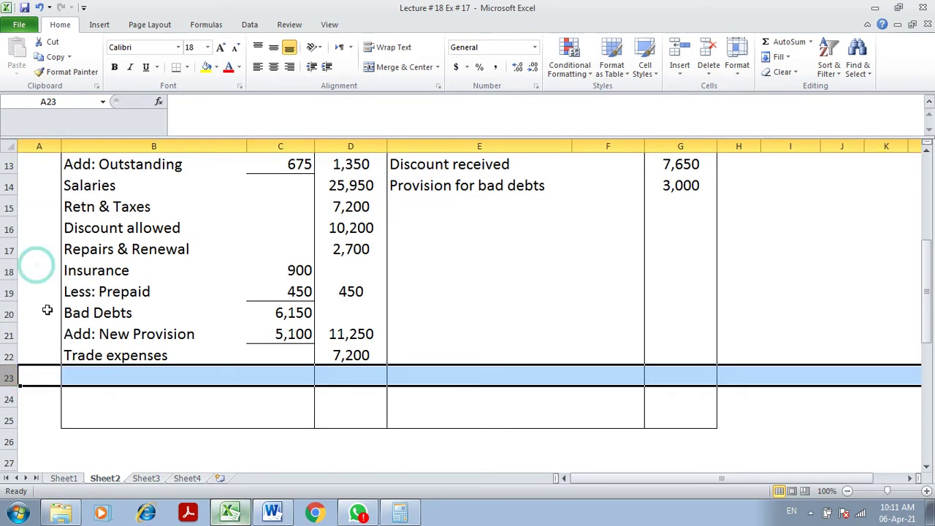
# Step: Label the new expense line "Interest on capital" in B23
pyautogui.click(89, 374)
pyautogui.write('I')
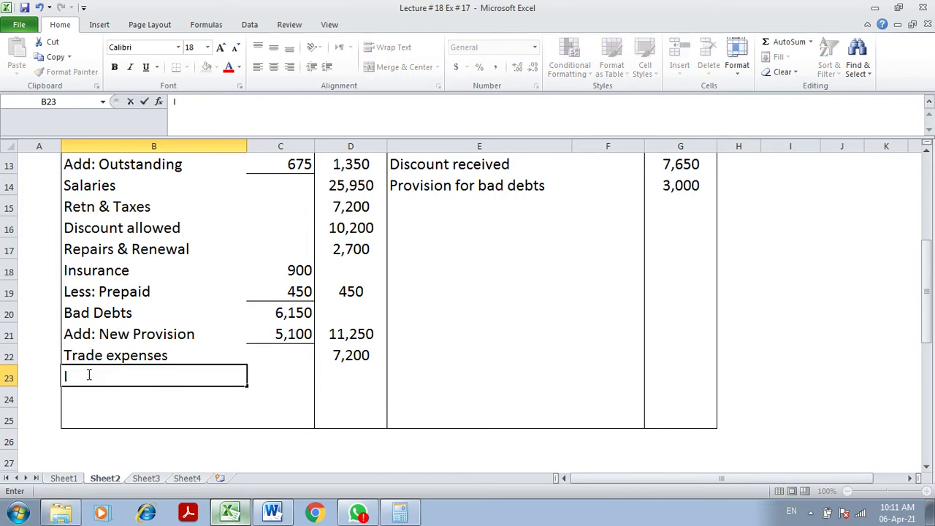
pyautogui.write('nterest on c')
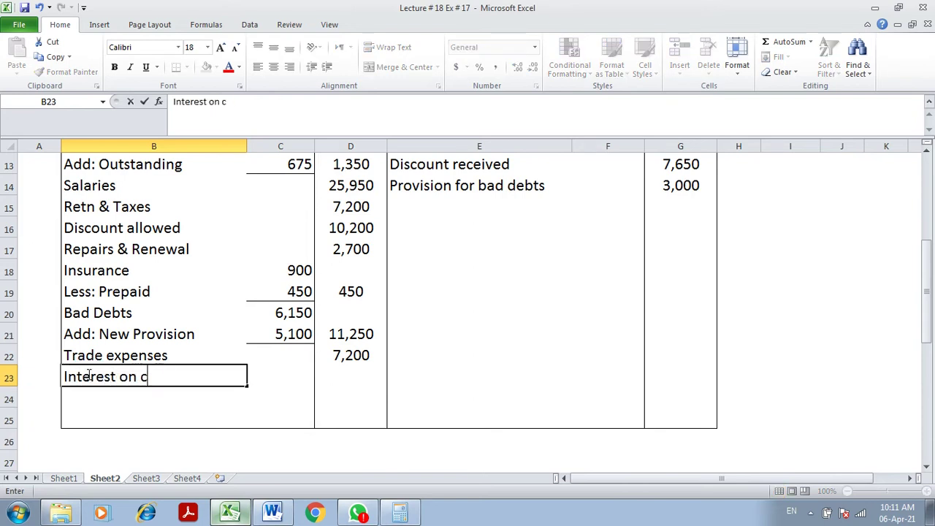
pyautogui.write('apital')
pyautogui.press('Tab')
pyautogui.press('Tab')
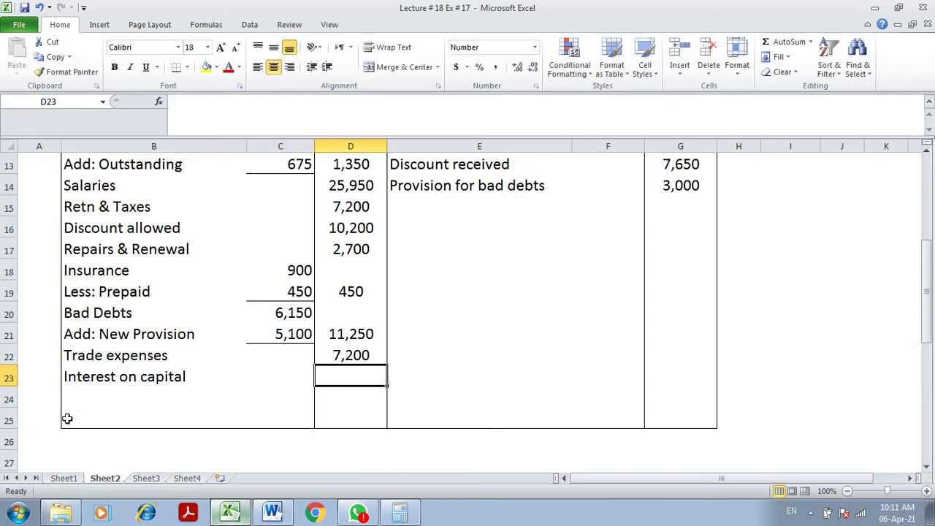
# Step: Look up the capital in the Word trial balance and calculate 5% interest on it as 147900 * 5 / 100 in Calculator
pyautogui.click(146, 478)
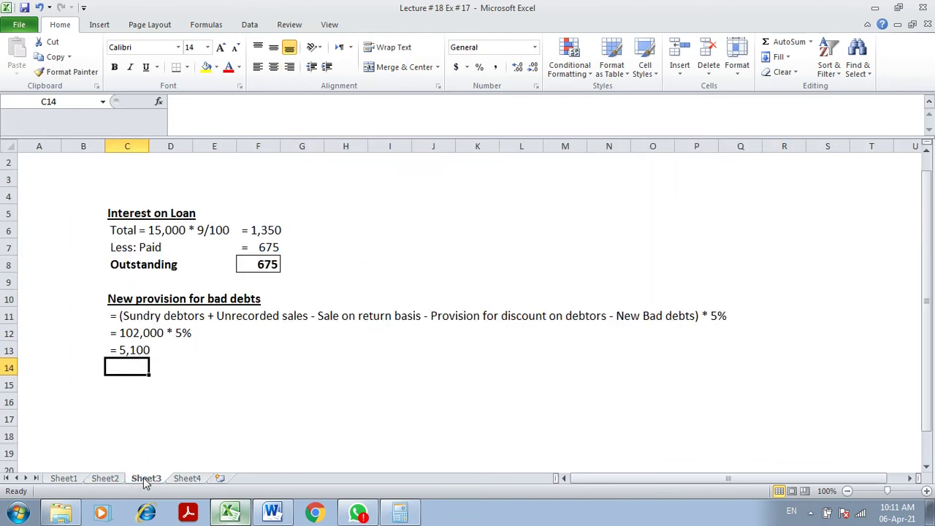
pyautogui.click(119, 479)
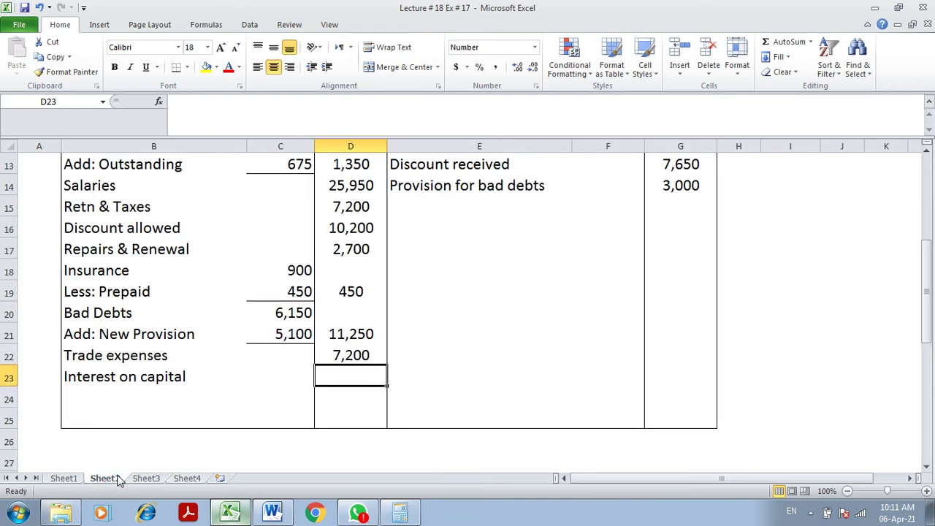
pyautogui.click(271, 509)
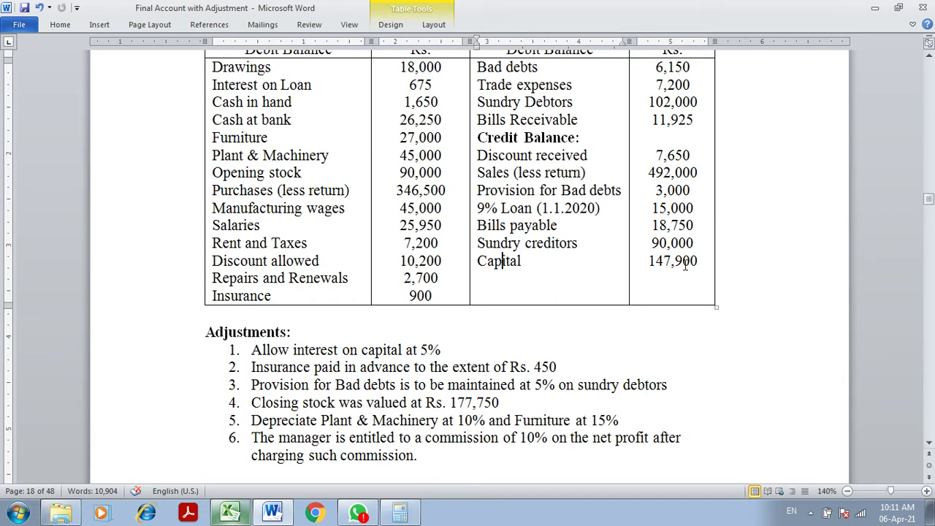
pyautogui.click(404, 514)
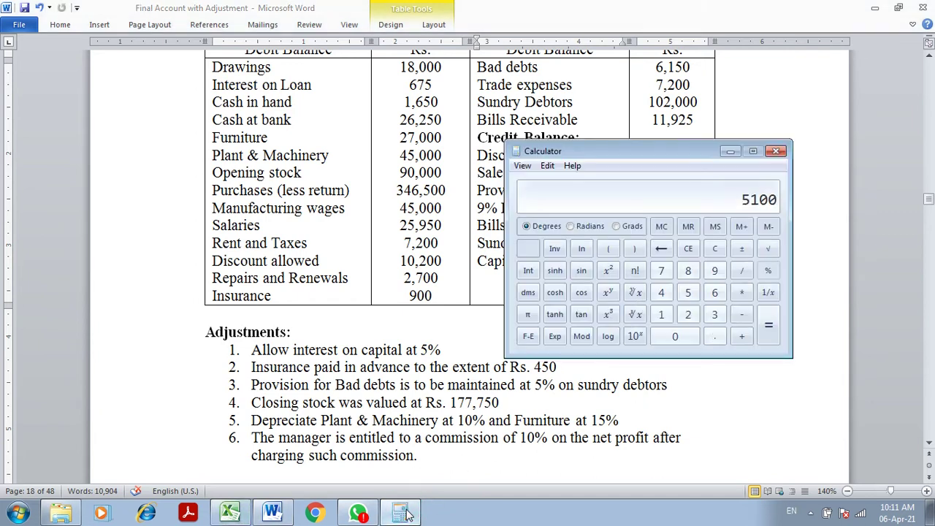
pyautogui.moveTo(660, 141); pyautogui.dragTo(370, 186)
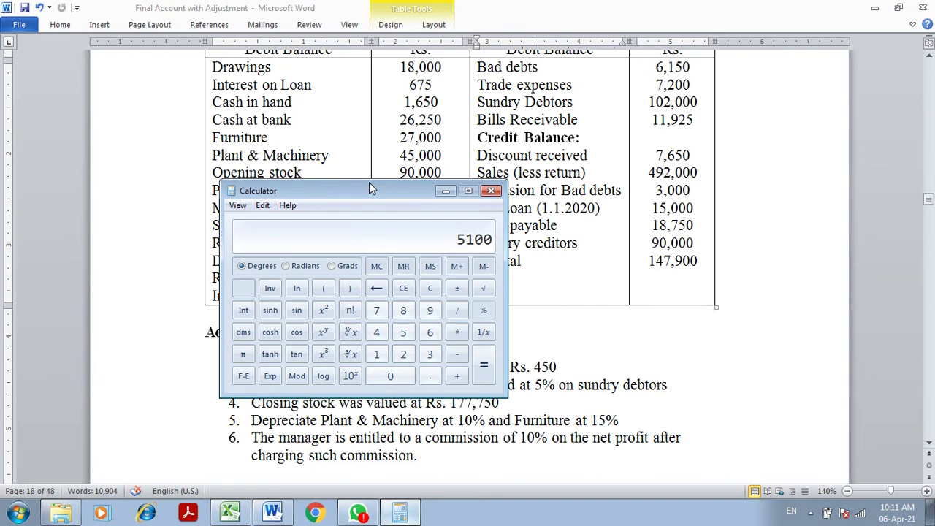
pyautogui.write('147900')
pyautogui.moveTo(376, 190); pyautogui.dragTo(360, 97)
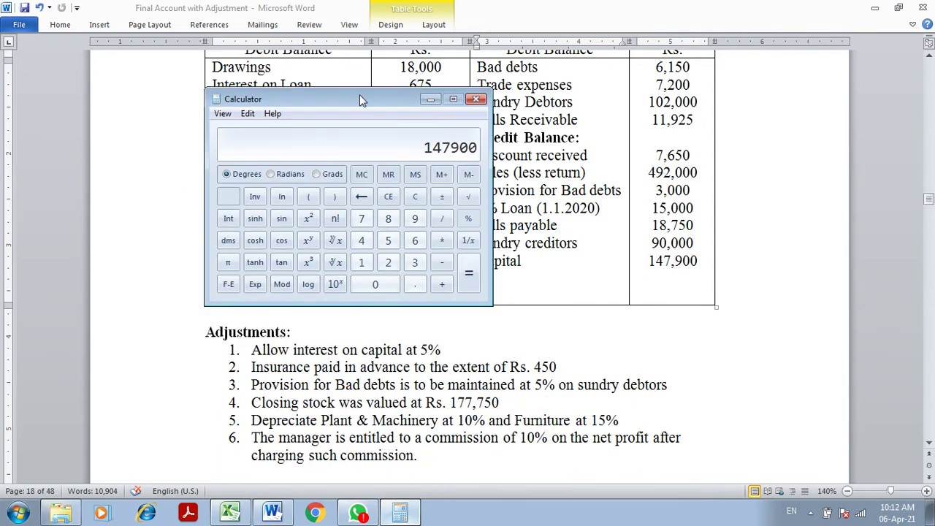
pyautogui.write('5/100')
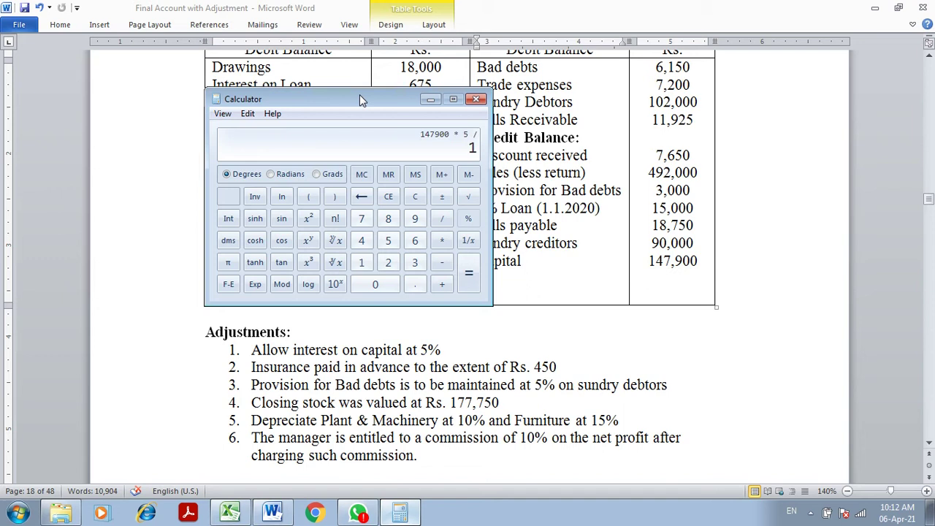
pyautogui.press('Return')
pyautogui.click(476, 331)
# Step: Record 7,395 as the interest on capital in D23 of the Excel account
pyautogui.click(231, 512)
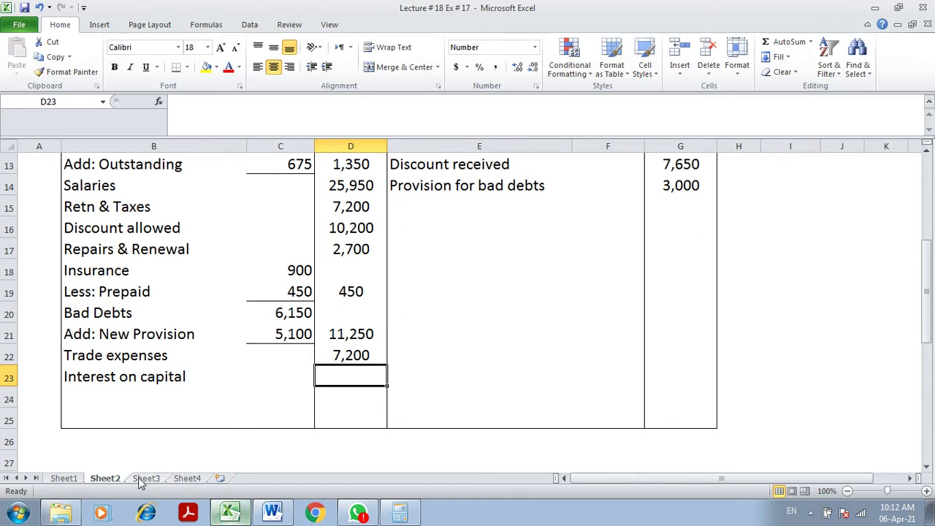
pyautogui.write('7,395')
pyautogui.press('Return')
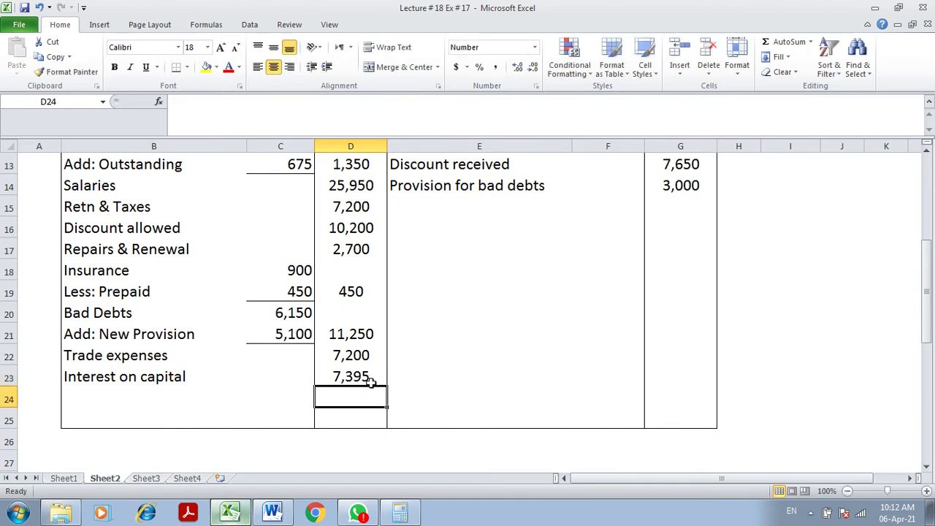
# Step: Check the depreciation adjustment in the Word document and insert two blank rows at row 24 of the Excel account
pyautogui.click(290, 516)
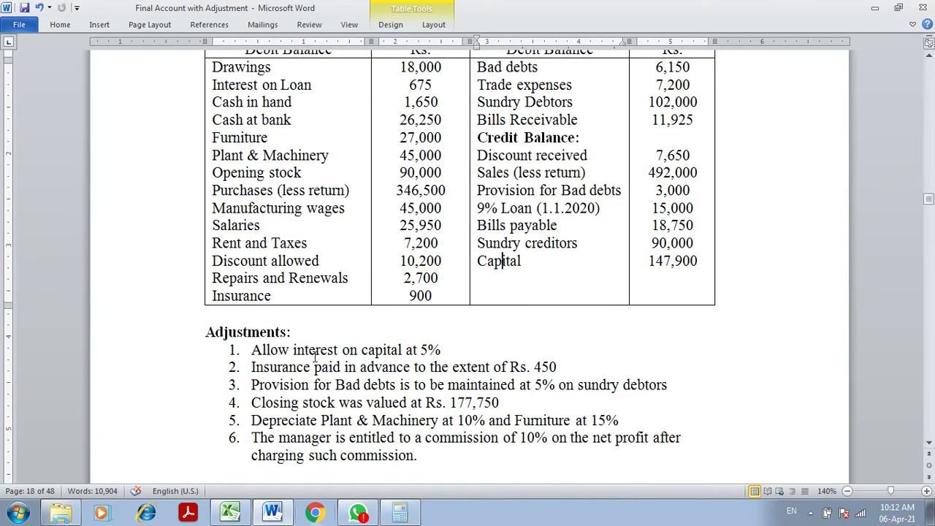
pyautogui.click(330, 406)
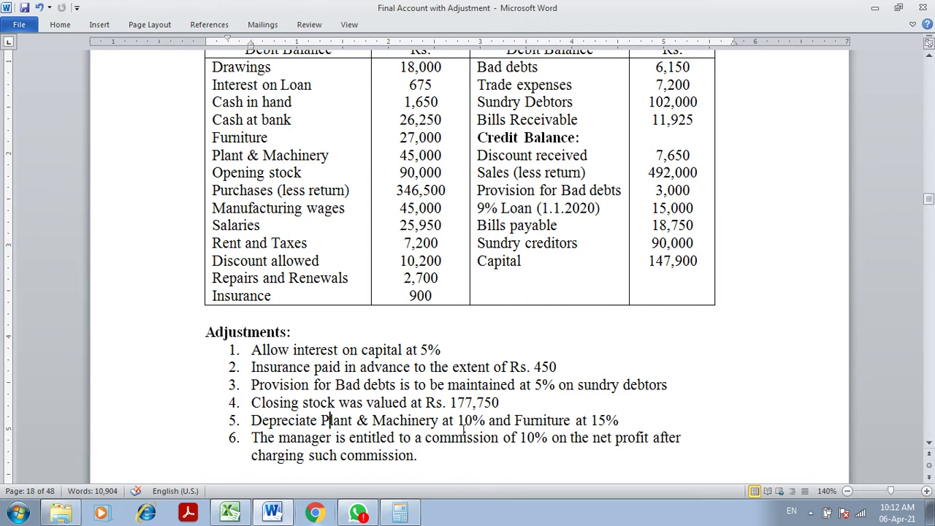
pyautogui.click(232, 511)
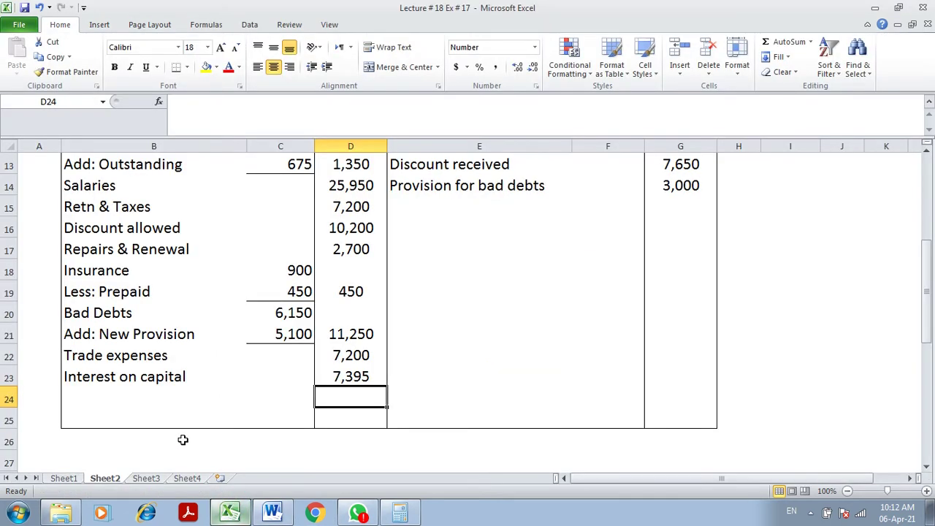
pyautogui.click(8, 395)
pyautogui.rightClick(9, 395)
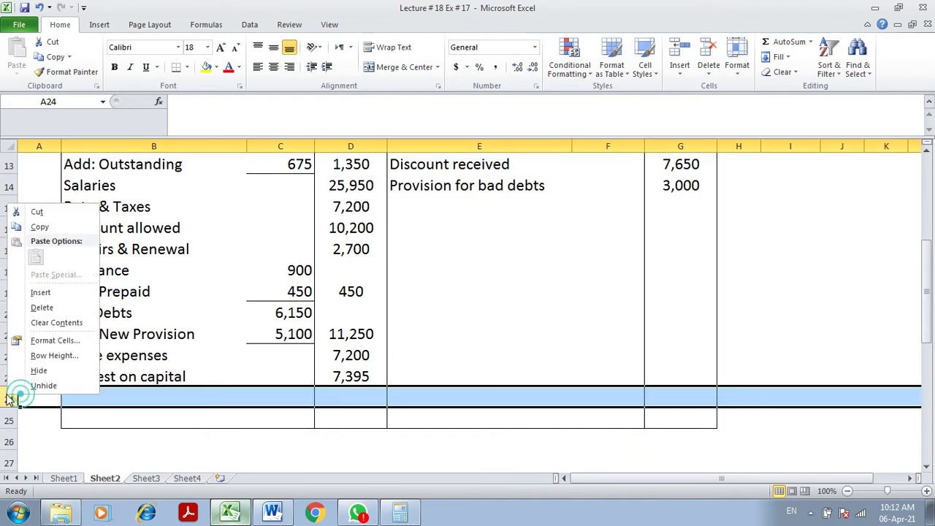
pyautogui.click(42, 292)
pyautogui.click(15, 394)
pyautogui.rightClick(17, 395)
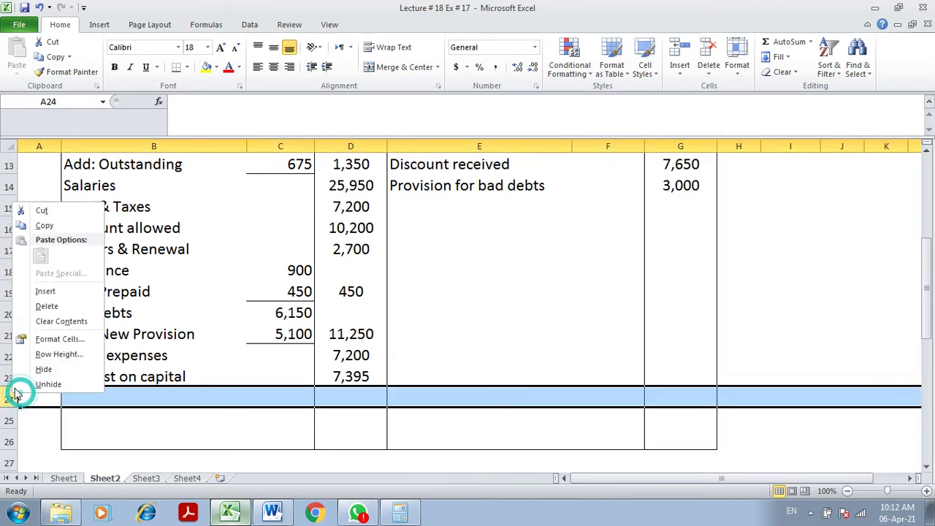
pyautogui.click(45, 291)
# Step: Enter the bold, underlined heading "Depreciaiton on" in B24
pyautogui.click(86, 399)
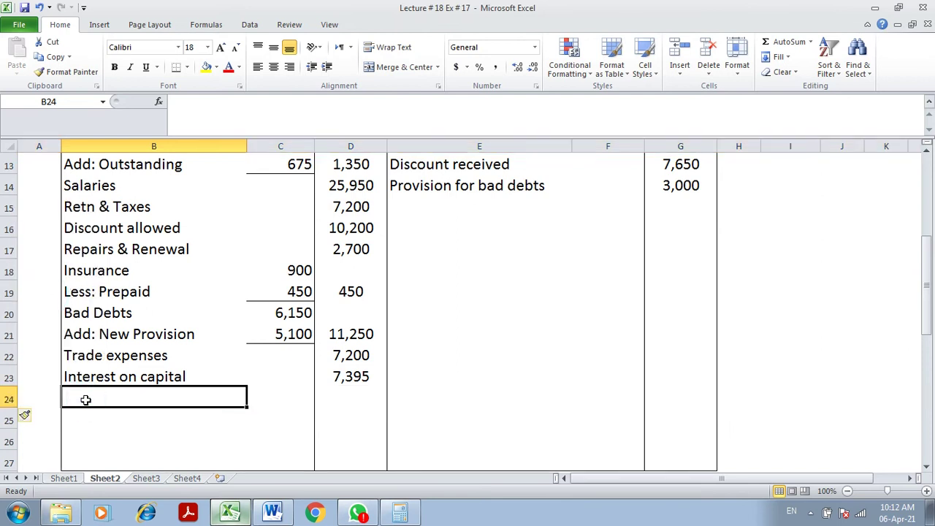
pyautogui.hotkey('ctrl', 'b')
pyautogui.hotkey('ctrl', 'u')
pyautogui.write('Depr')
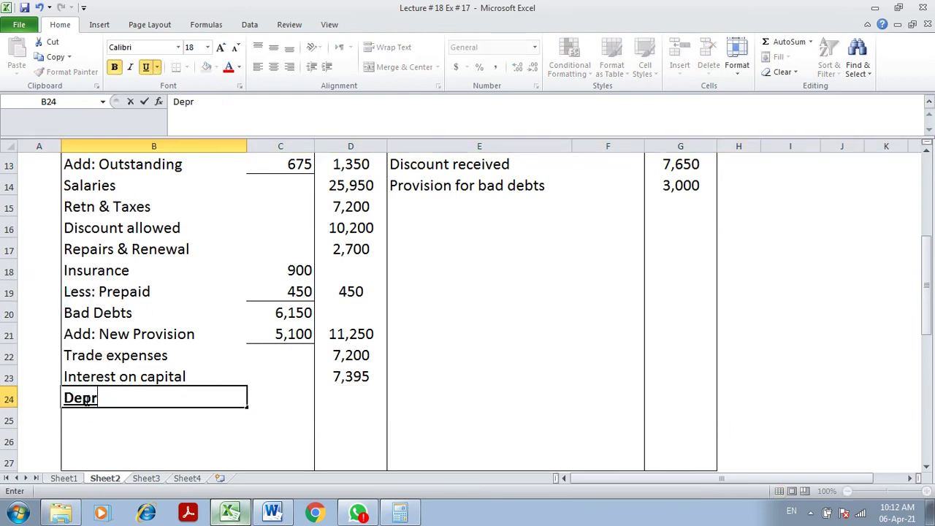
pyautogui.write('ecia')
pyautogui.write('n')
pyautogui.press('Return')
# Step: List "Plant & Machinery" in B25 and "Furniture" in B26 under the depreciation heading
pyautogui.write('Plant & Machinery')
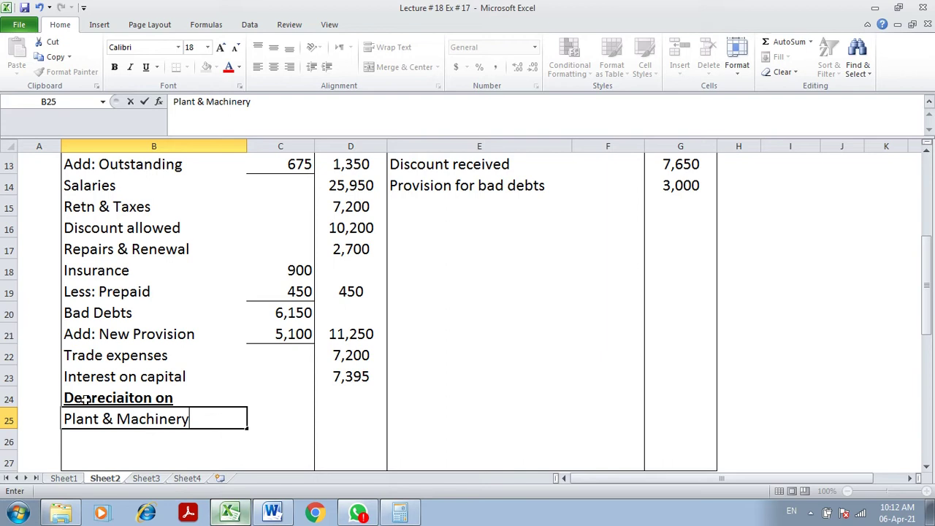
pyautogui.press('Return')
pyautogui.write('Furnti')
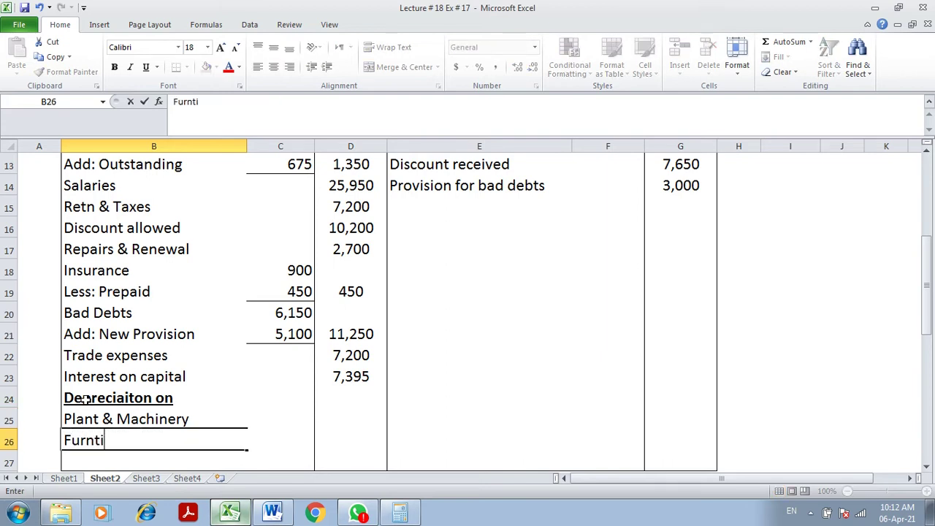
pyautogui.press('BackSpace')
pyautogui.press('BackSpace')
pyautogui.write('irur')
pyautogui.press('BackSpace')
pyautogui.press('BackSpace')
pyautogui.press('BackSpace')
pyautogui.write('ture')
pyautogui.press('Return')
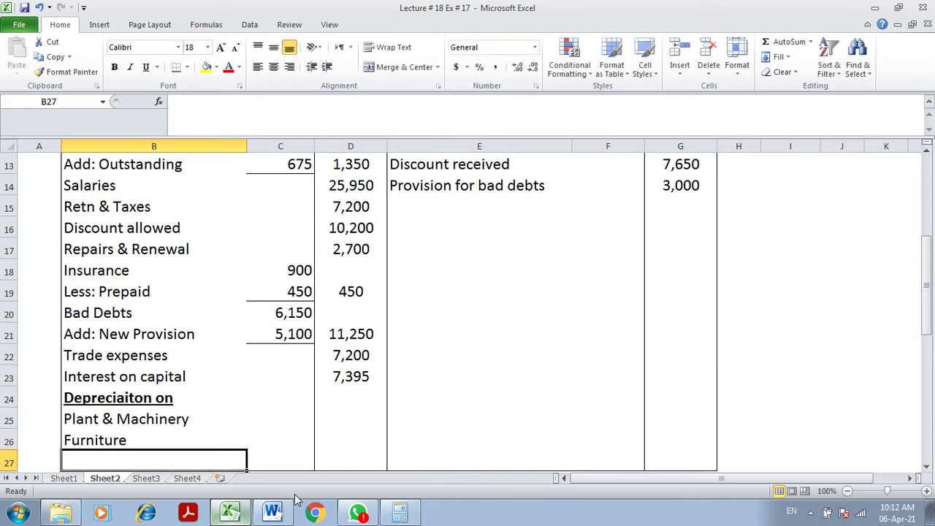
# Step: Look up plant and machinery in the Word trial balance and calculate its 10% depreciation on 45000 in Calculator
pyautogui.click(278, 513)
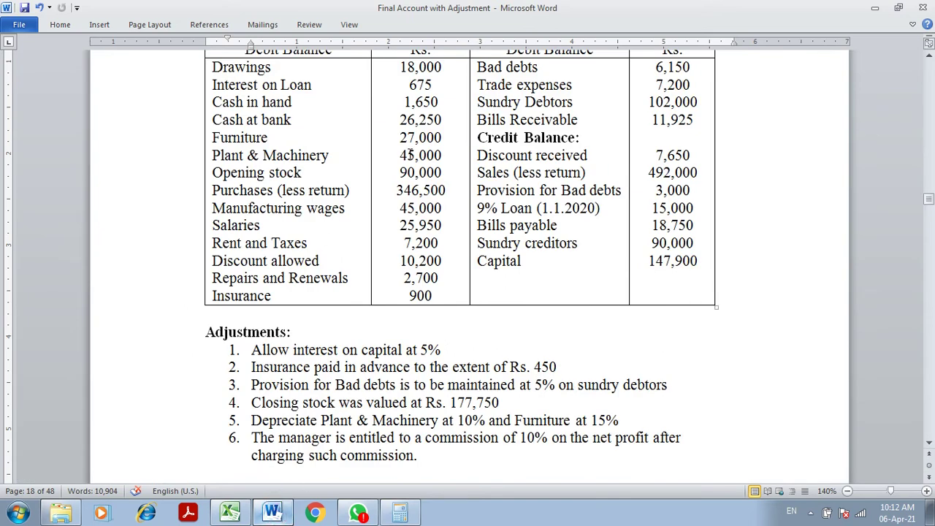
pyautogui.click(410, 153)
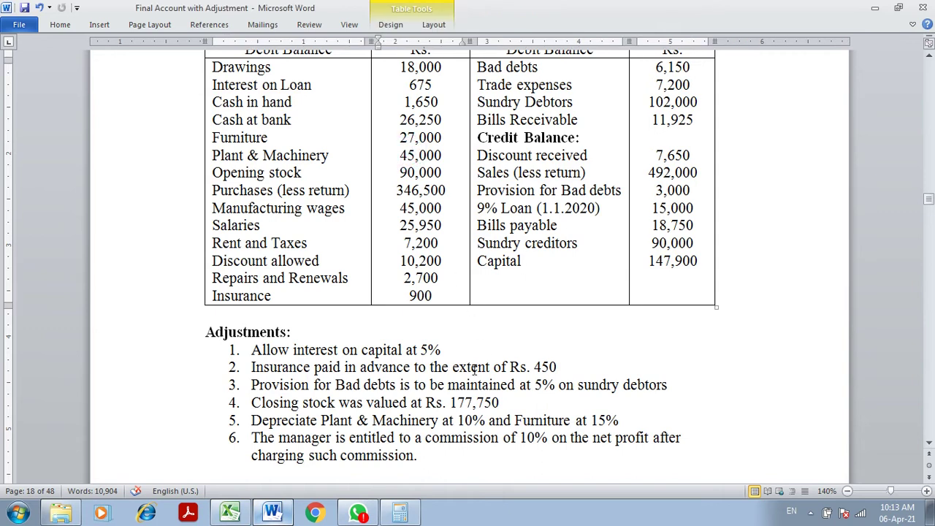
pyautogui.click(403, 513)
pyautogui.write('45')
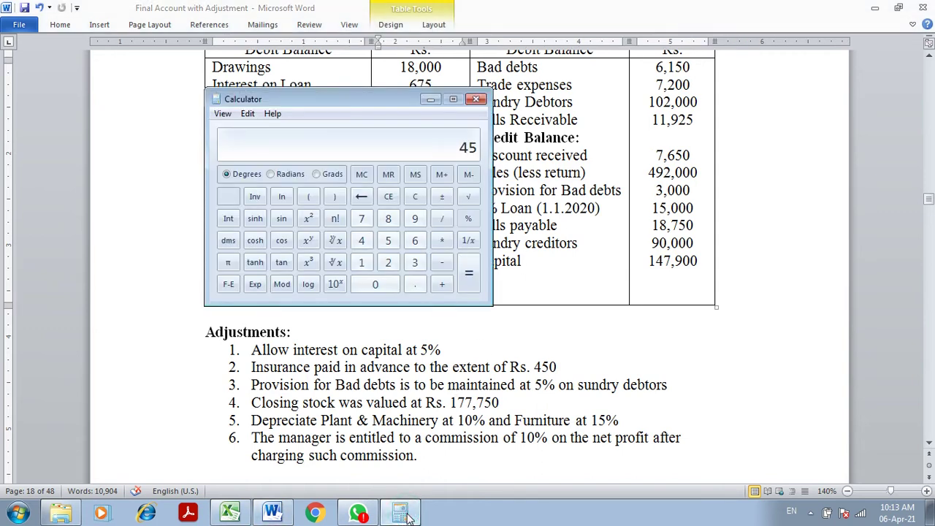
pyautogui.write('000 * 10 / 10')
pyautogui.press('%')
pyautogui.press('Return')
pyautogui.click(434, 378)
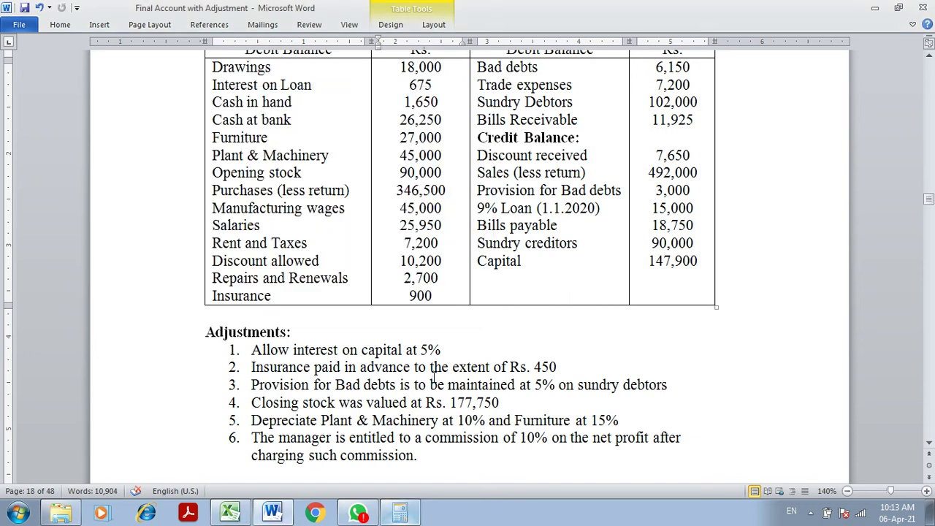
# Step: Record 4,500 as the Plant & Machinery depreciation in D25 of the Excel account
pyautogui.click(238, 510)
pyautogui.click(346, 420)
pyautogui.write('4,500')
pyautogui.press('Return')
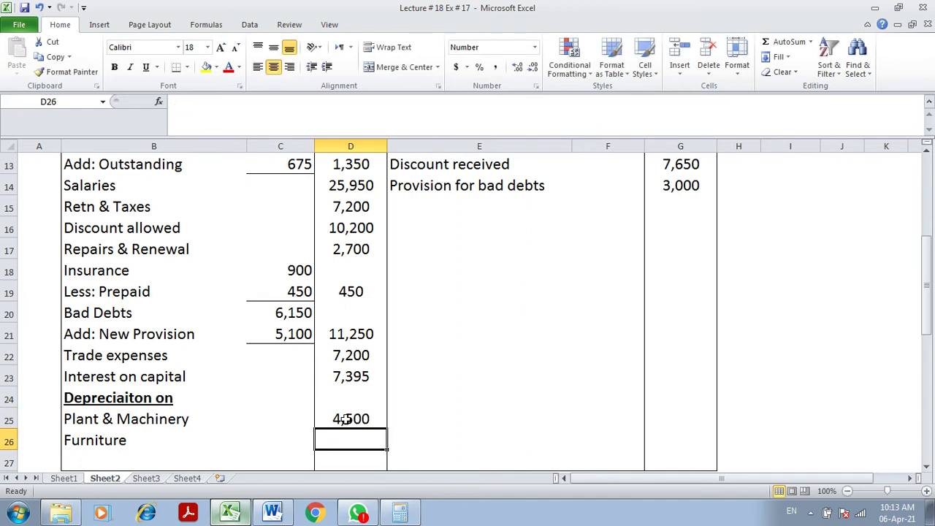
# Step: Look up furniture and its depreciation rate in the Word document and calculate 15% on 27000 in Calculator
pyautogui.click(276, 513)
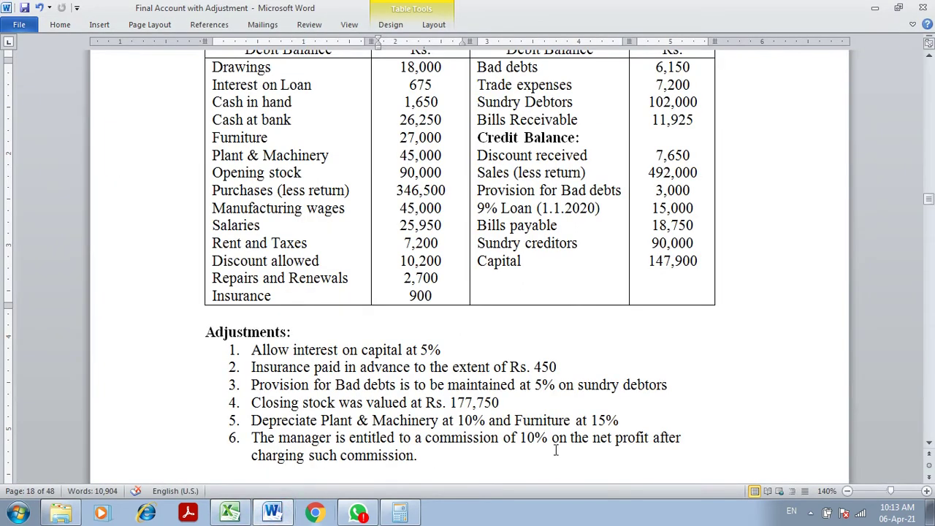
pyautogui.click(600, 420)
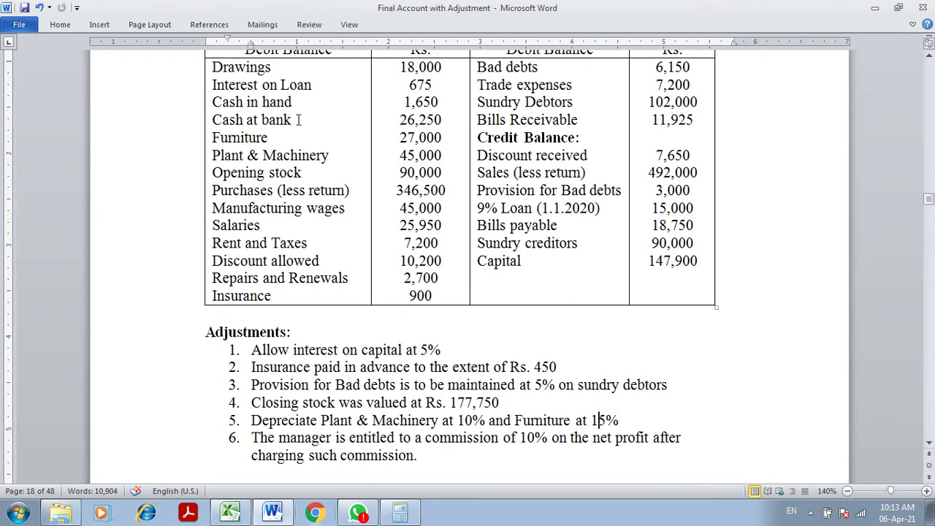
pyautogui.click(406, 137)
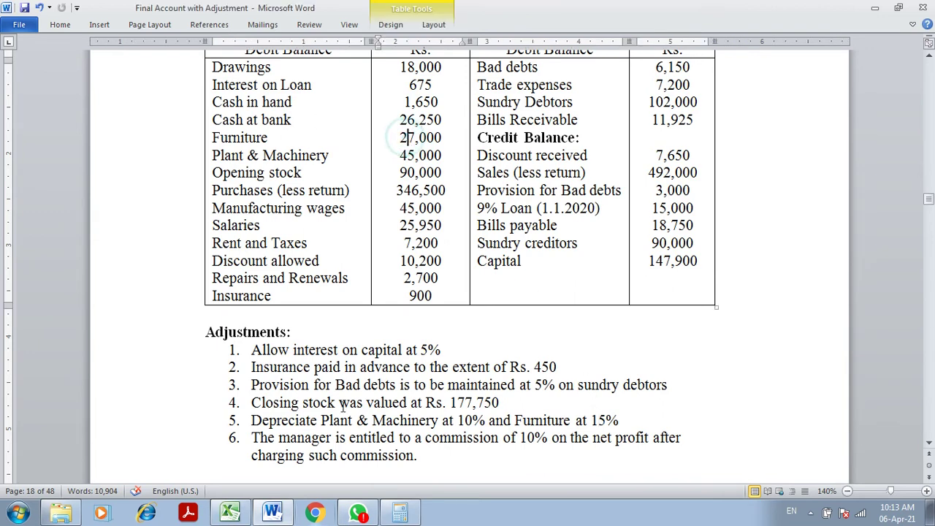
pyautogui.click(402, 515)
pyautogui.write('27000*15/100')
pyautogui.press('Return')
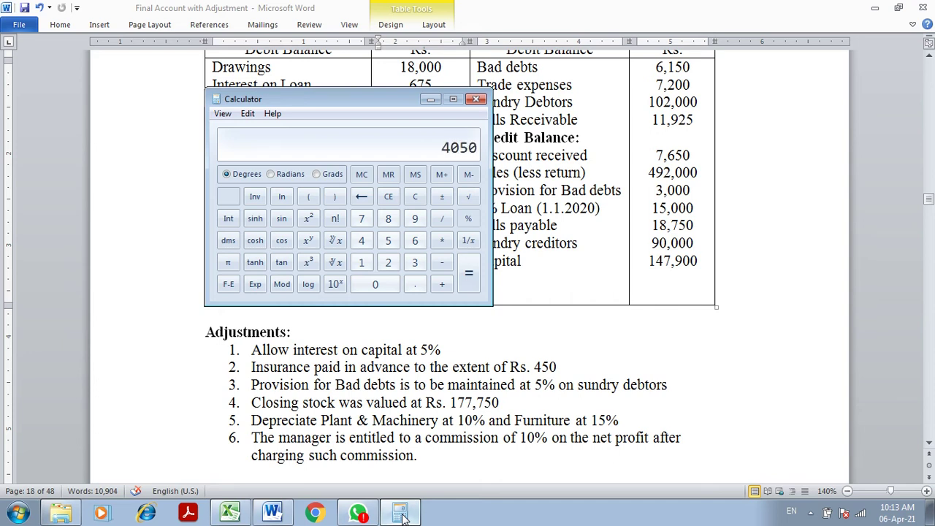
# Step: Record 4,050 as the Furniture depreciation in D26 of the Excel account
pyautogui.click(230, 511)
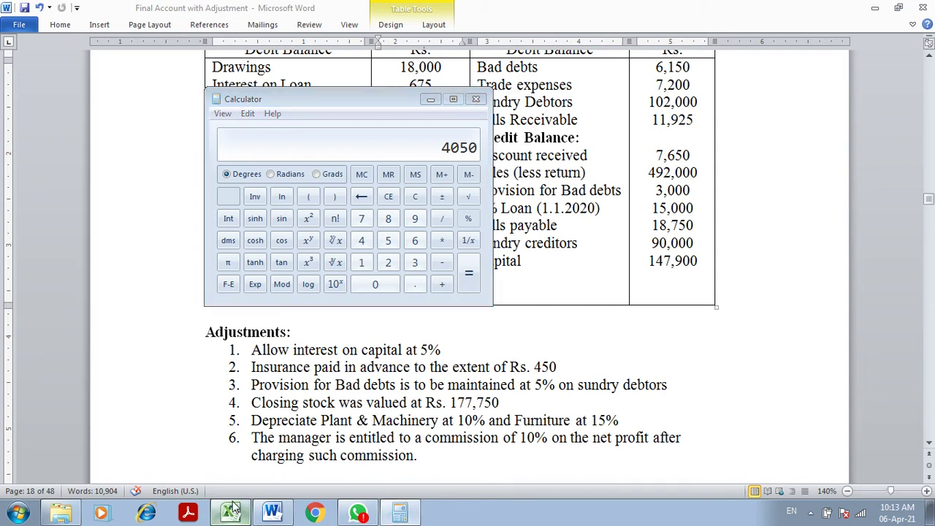
pyautogui.write('4,')
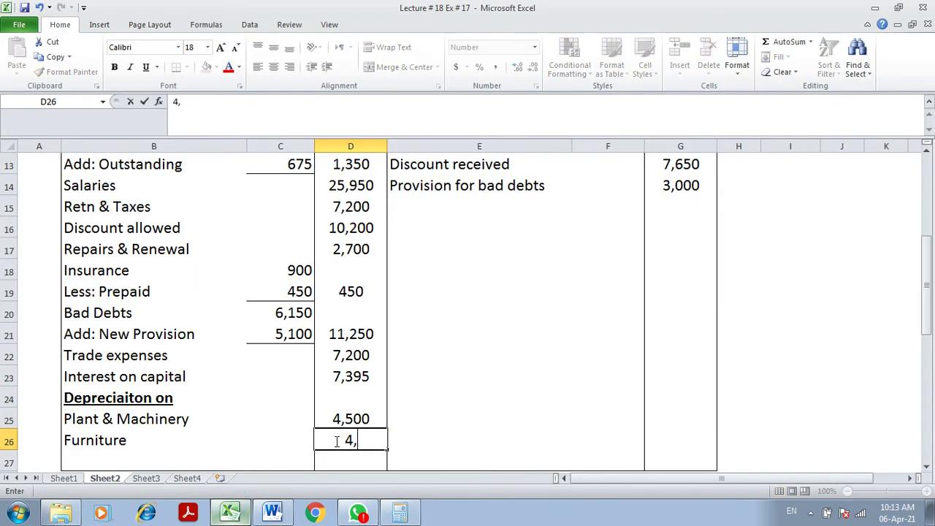
pyautogui.write('050')
pyautogui.press('Return')
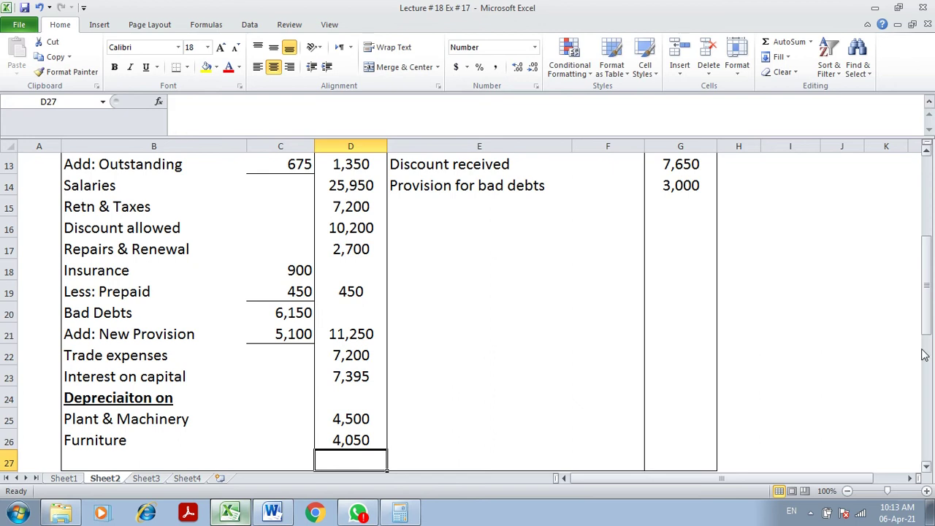
# Step: Insert two blank rows at row 27, below the Furniture line
pyautogui.click(926, 465)
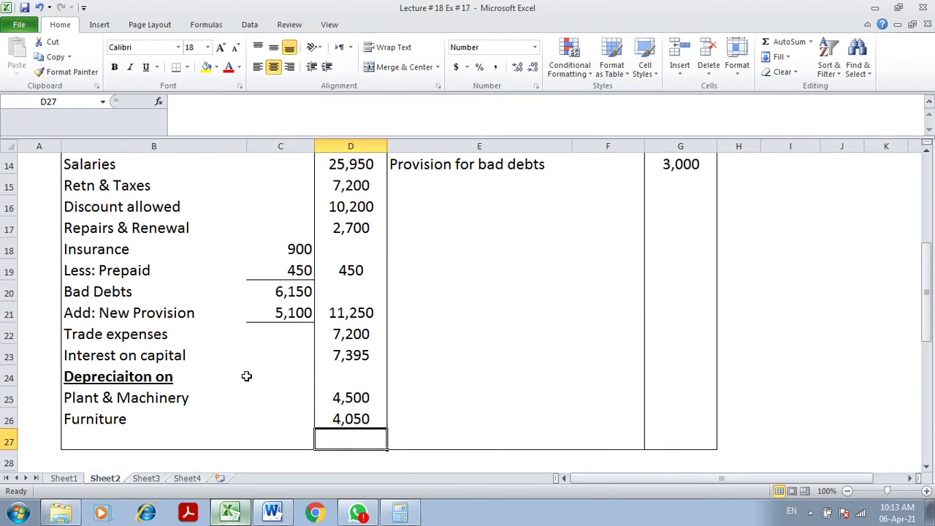
pyautogui.click(10, 441)
pyautogui.rightClick(17, 440)
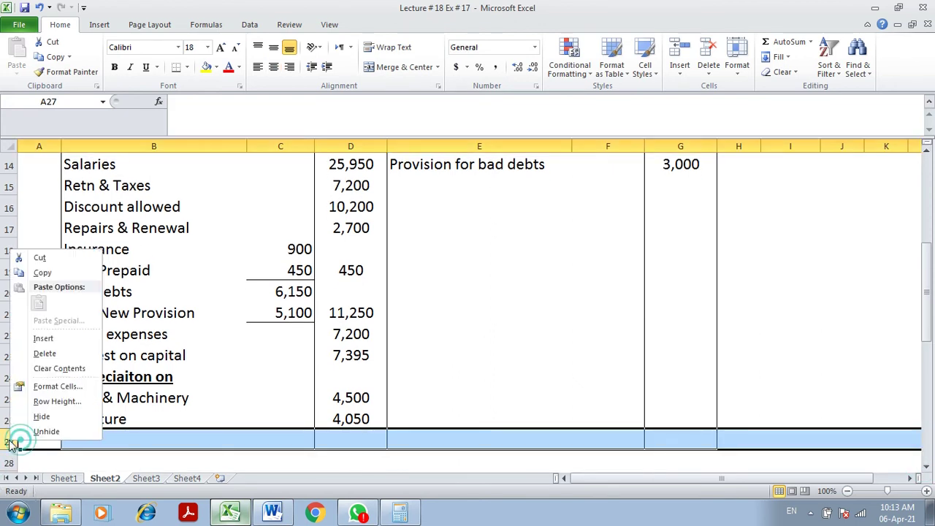
pyautogui.click(38, 337)
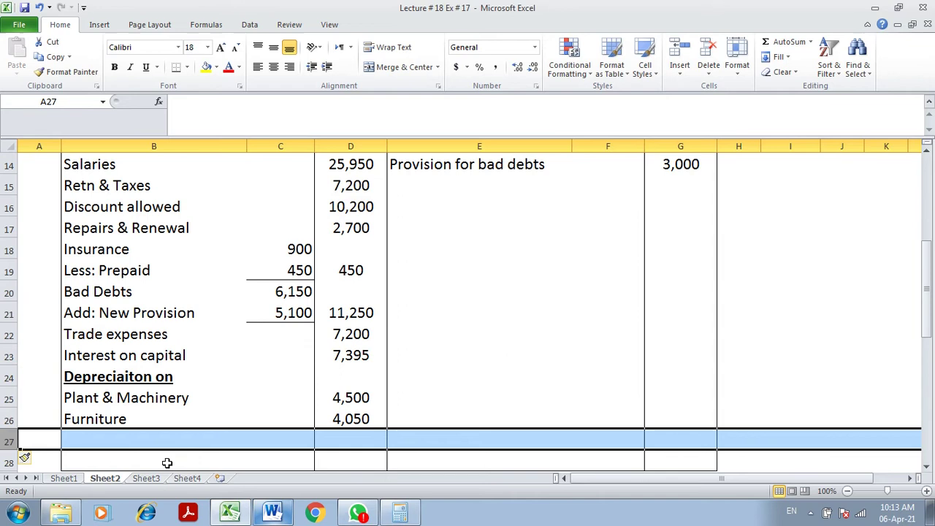
pyautogui.rightClick(10, 440)
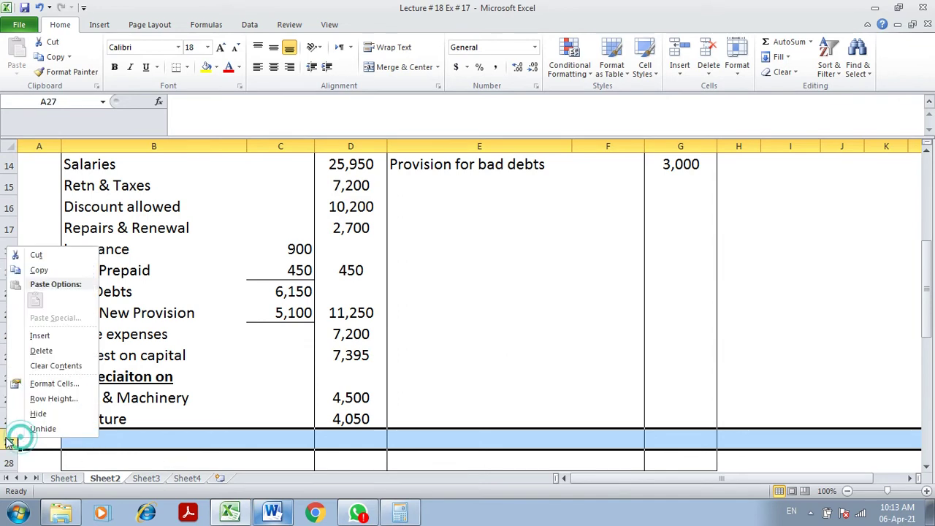
pyautogui.click(39, 335)
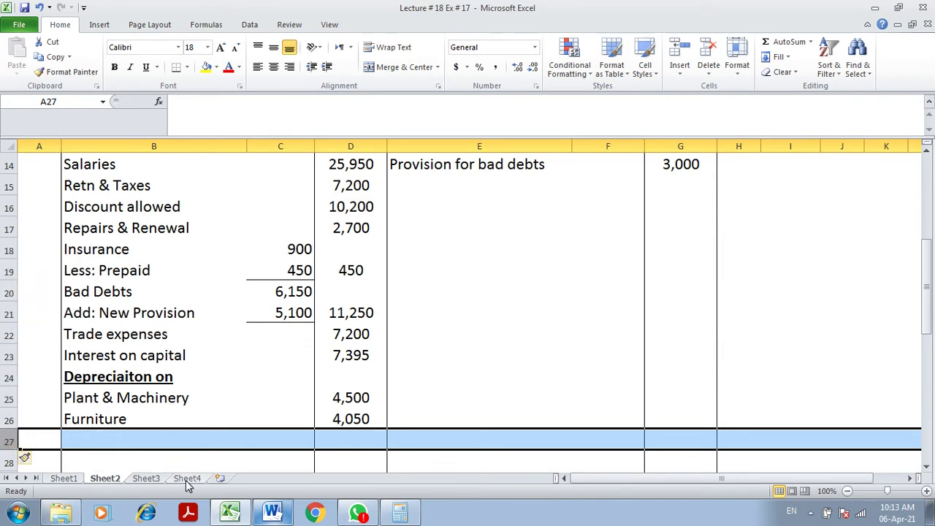
# Step: Check the manager's commission adjustment in Word and enter "Manager Commission" in B27 of the Excel account, selecting D27 for its amount
pyautogui.click(272, 513)
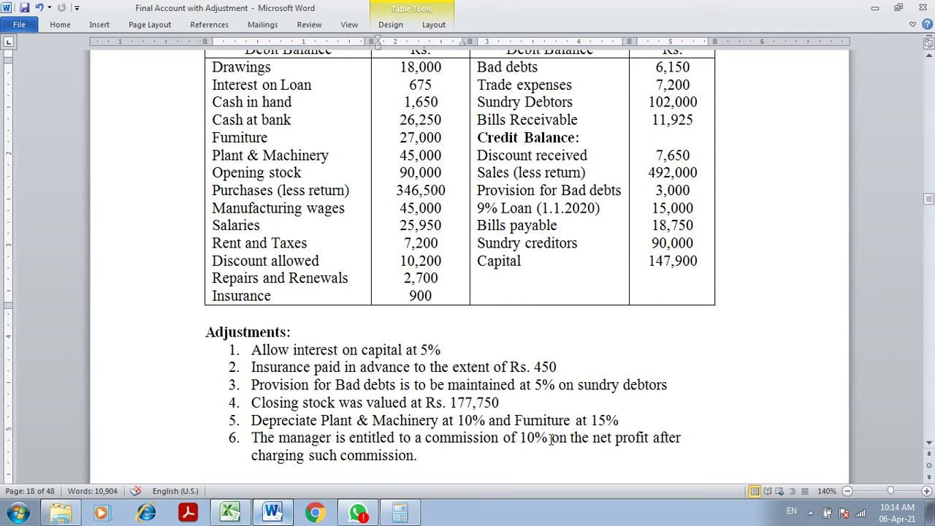
pyautogui.click(230, 512)
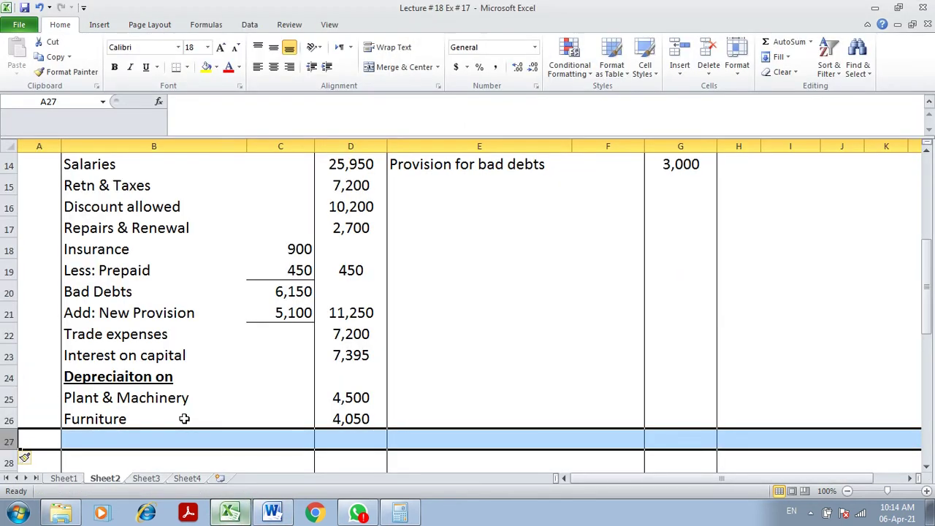
pyautogui.click(95, 444)
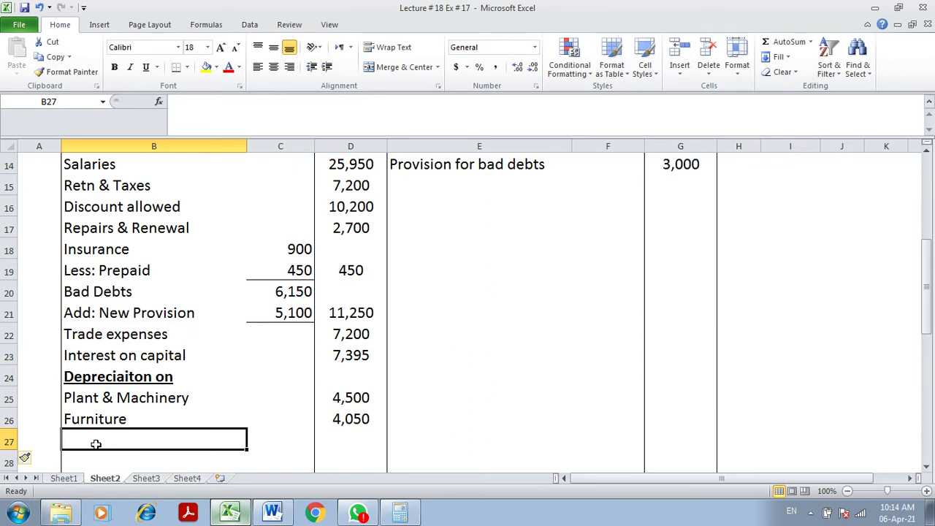
pyautogui.write('Manager Commission')
pyautogui.press('Return')
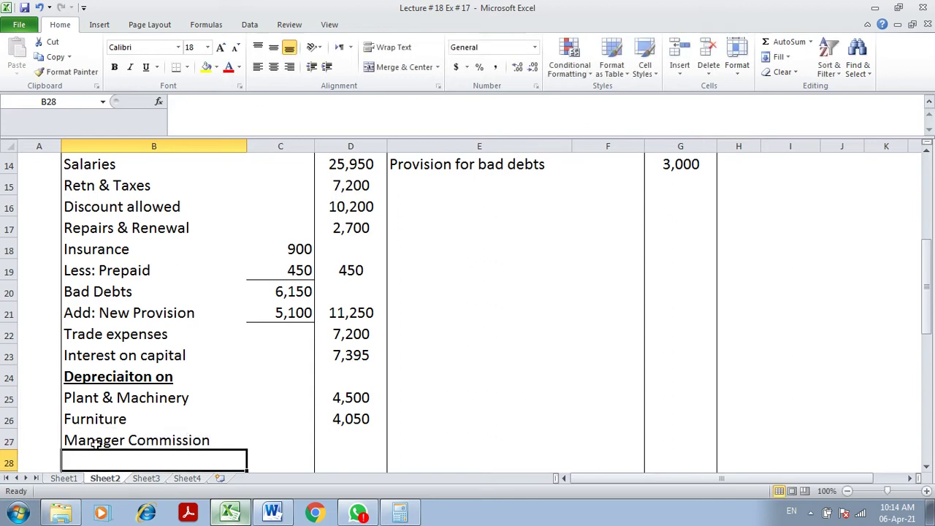
pyautogui.click(340, 445)
pyautogui.click(928, 466)
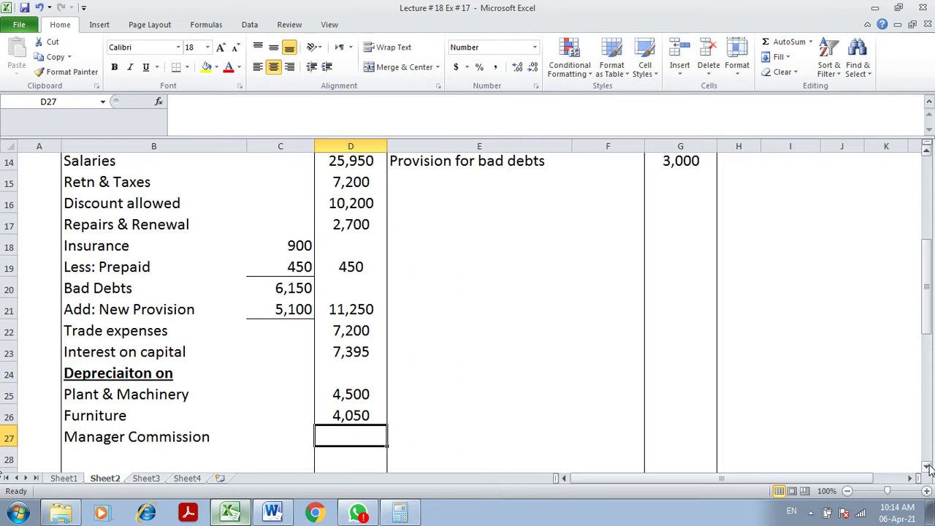
pyautogui.click(928, 466)
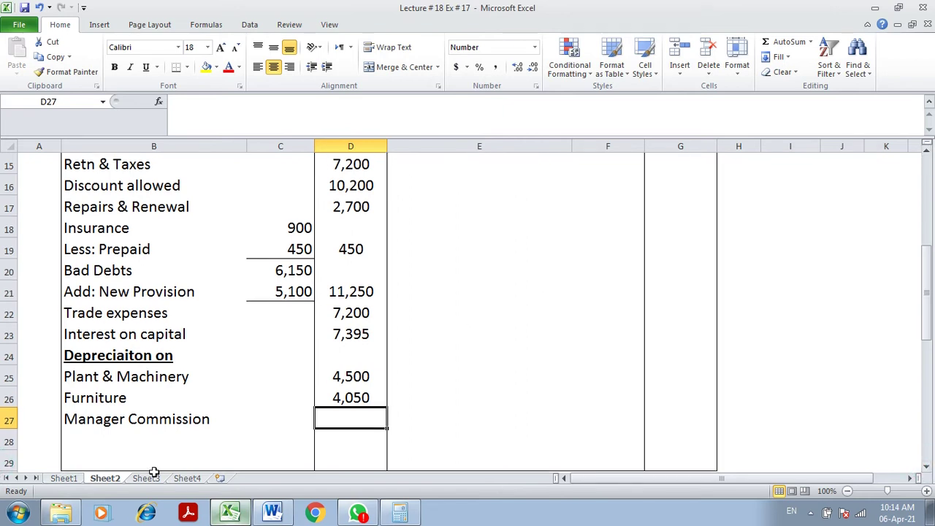
# Step: Enter the bold, underlined heading "Manager Commission" in C15 of Sheet3
pyautogui.click(152, 479)
pyautogui.press('Down')
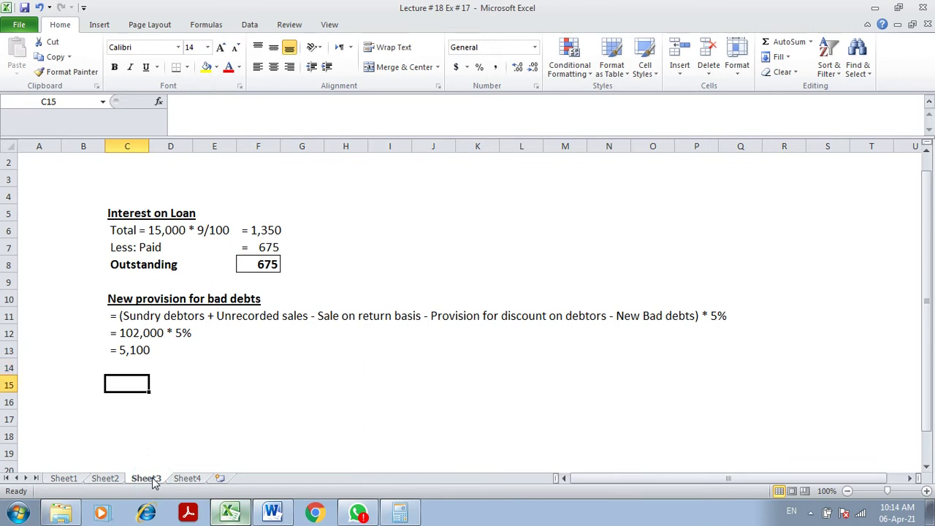
pyautogui.hotkey('ctrl', 'b')
pyautogui.hotkey('ctrl', 'u')
pyautogui.write('Manag')
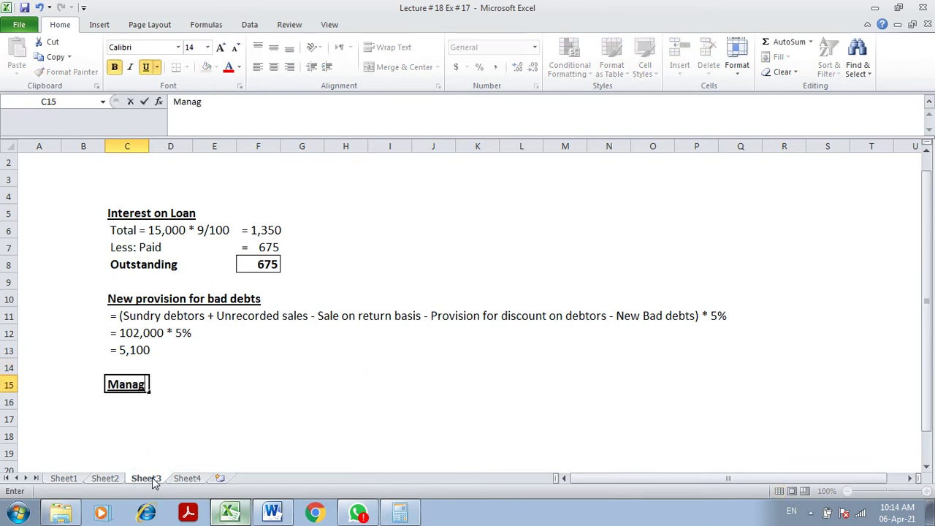
pyautogui.write('er Commission')
pyautogui.press('Return')
# Step: Write the commission working "= Net Profit * 10/110" in C16, checking the "after charging" wording in the Word adjustment
pyautogui.write('= N')
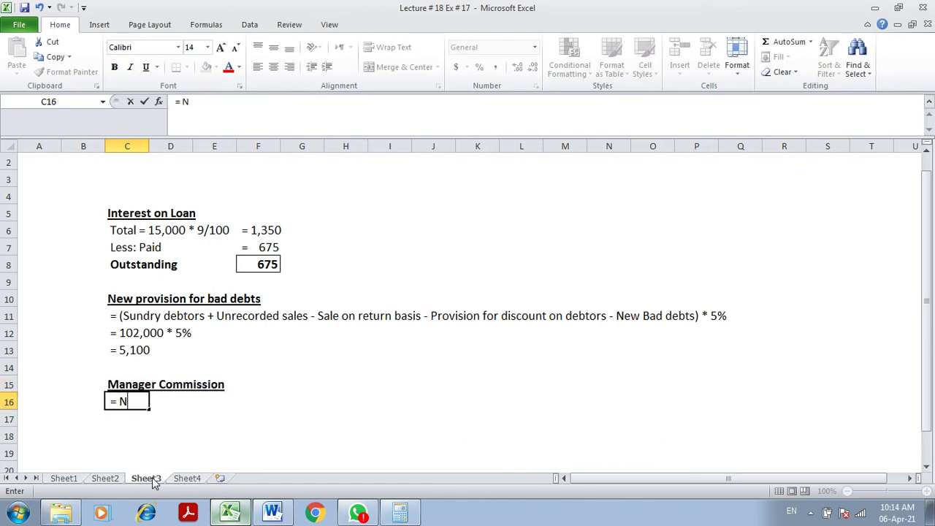
pyautogui.write('et Profit')
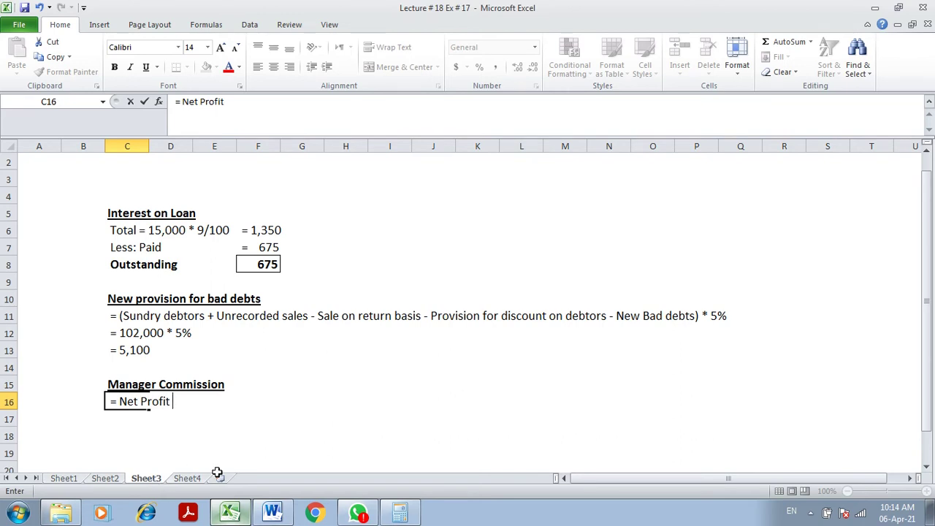
pyautogui.click(272, 513)
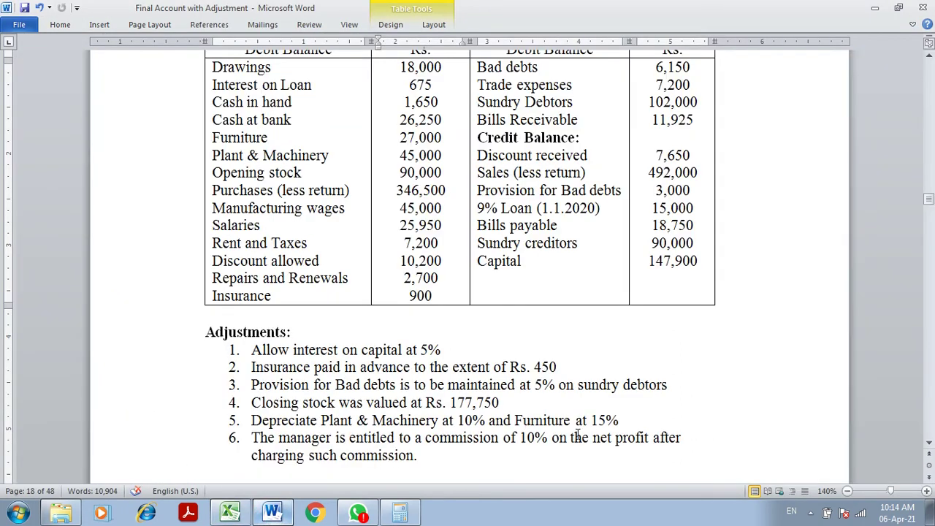
pyautogui.click(654, 439)
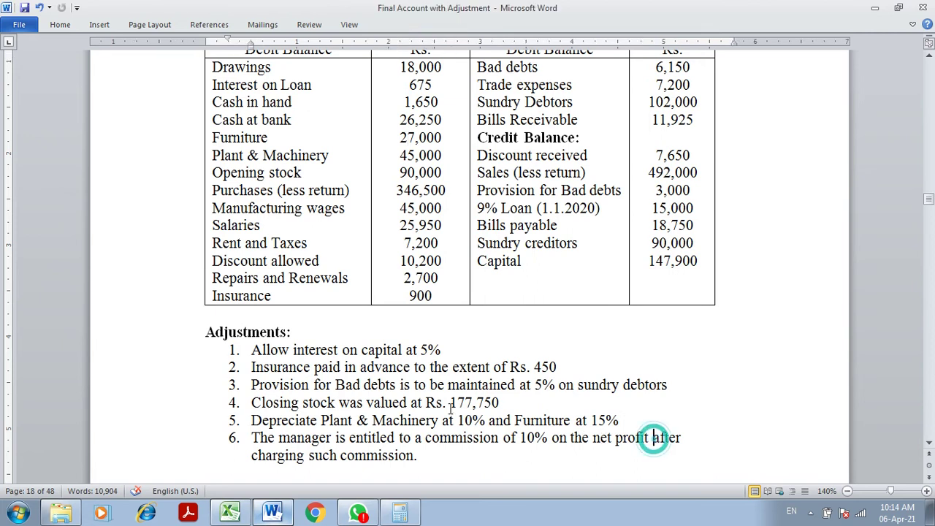
pyautogui.keyDown('shift'); pyautogui.click(305, 455); pyautogui.keyUp('shift')
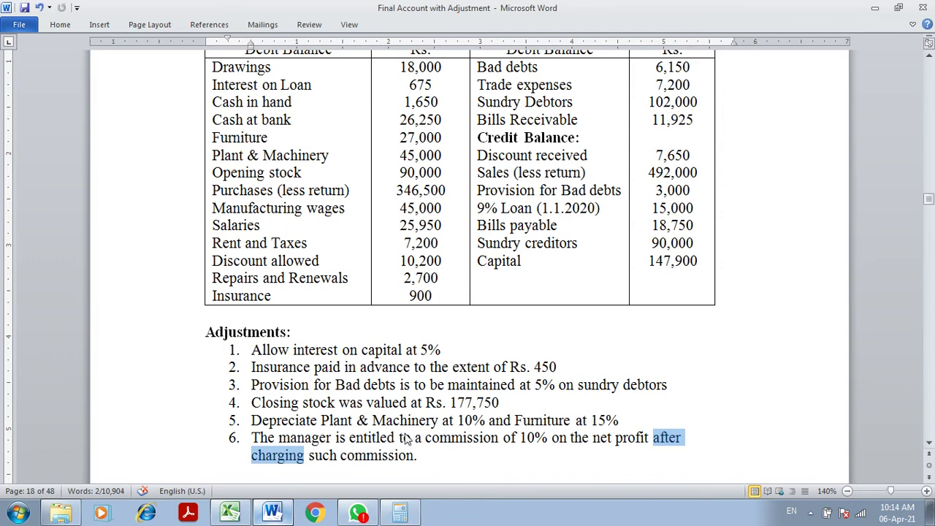
pyautogui.click(230, 514)
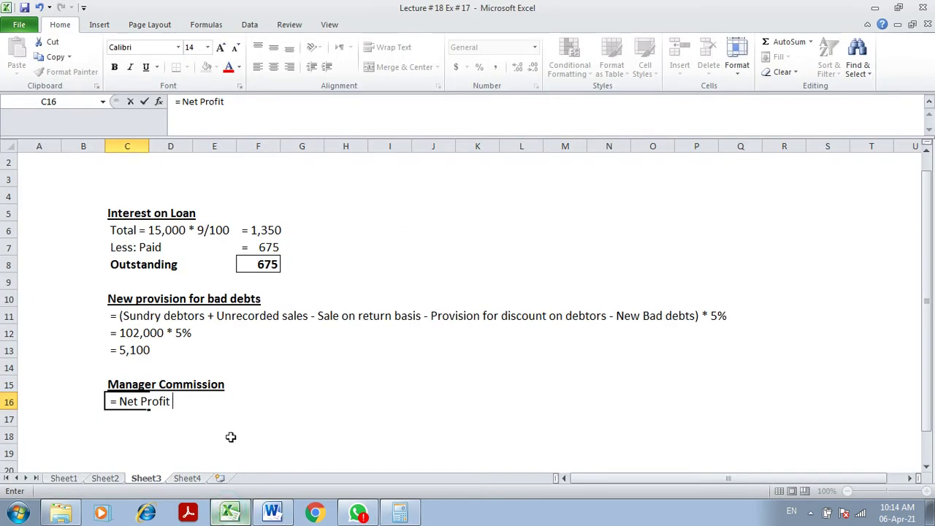
pyautogui.write('* 10/110')
pyautogui.press('Return')
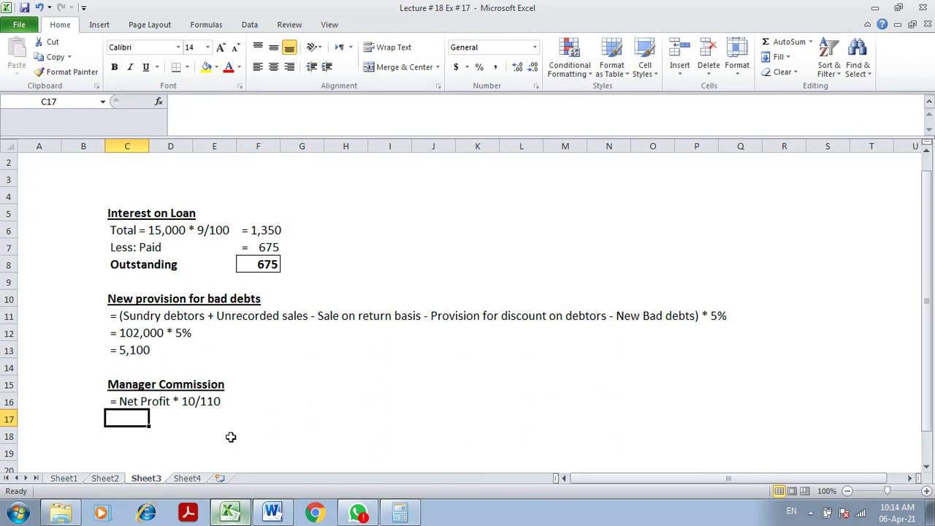
# Step: Colour the words "after charging" red in the Word commission adjustment and return to the Excel workings
pyautogui.click(272, 513)
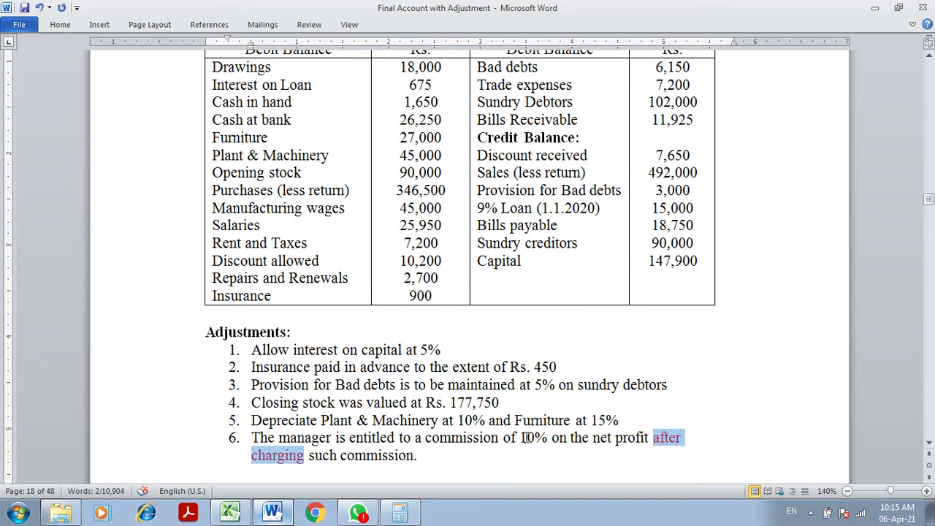
pyautogui.click(668, 438)
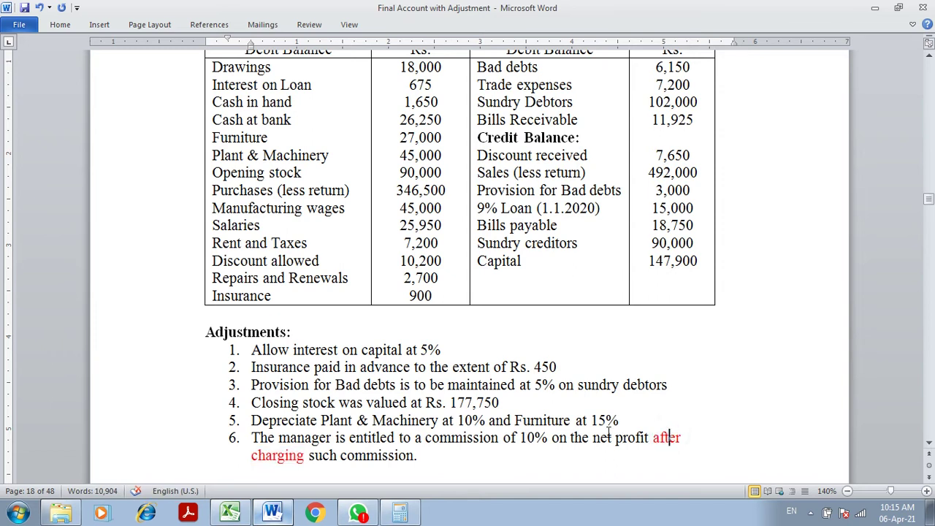
pyautogui.click(232, 514)
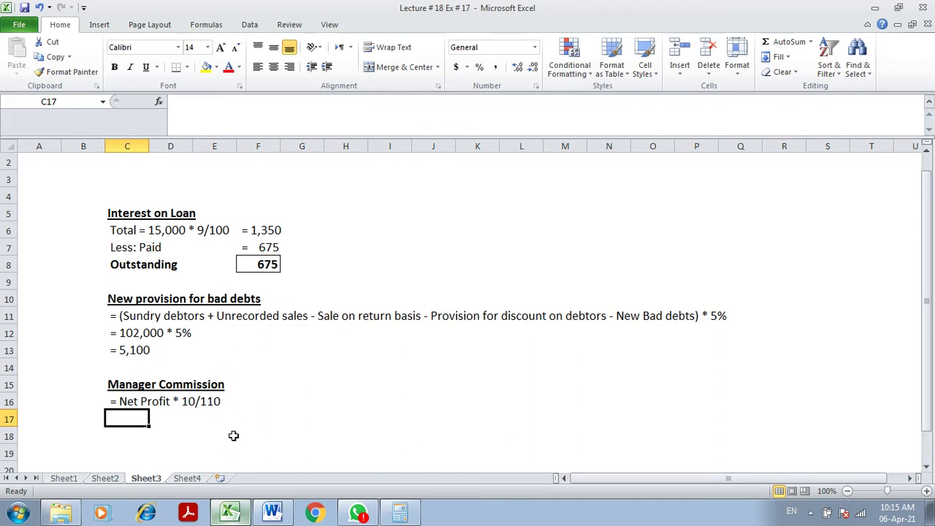
pyautogui.press('Down')
pyautogui.press('Down')
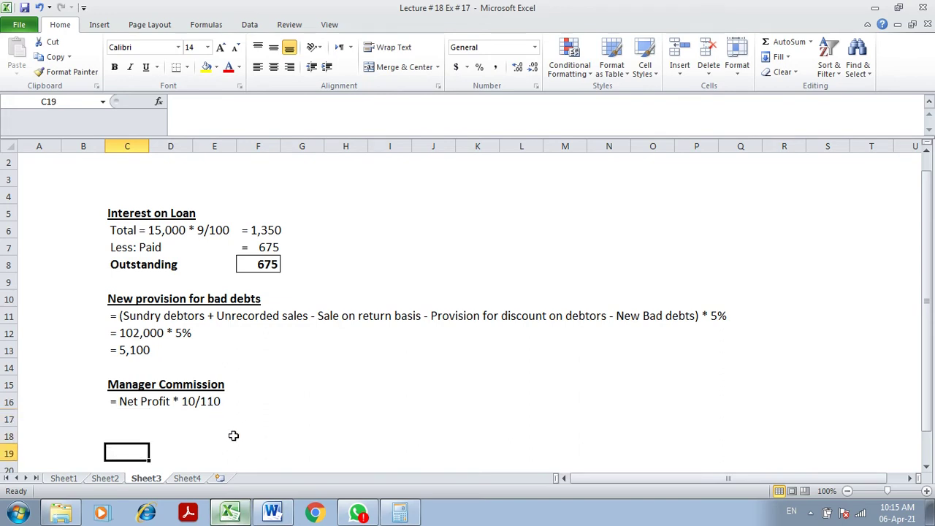
pyautogui.click(139, 394)
pyautogui.press('Down')
pyautogui.press('Down')
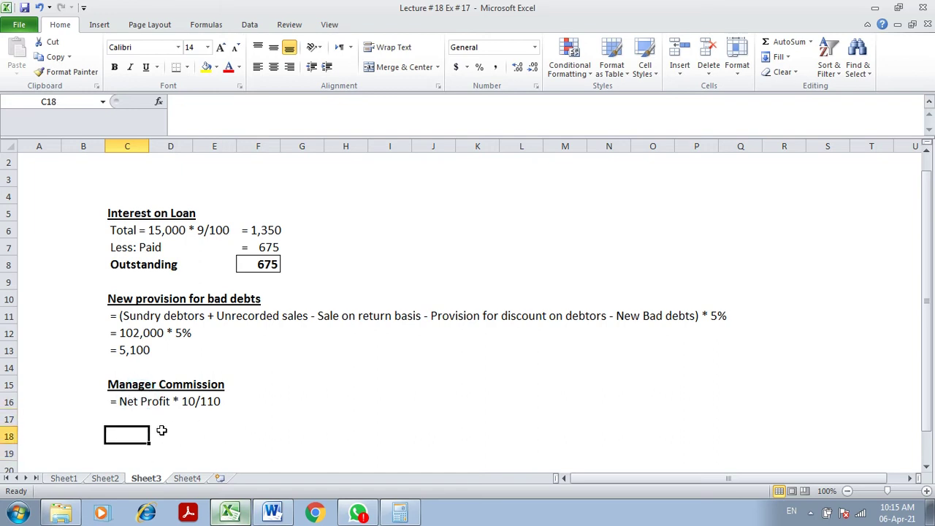
pyautogui.click(928, 467)
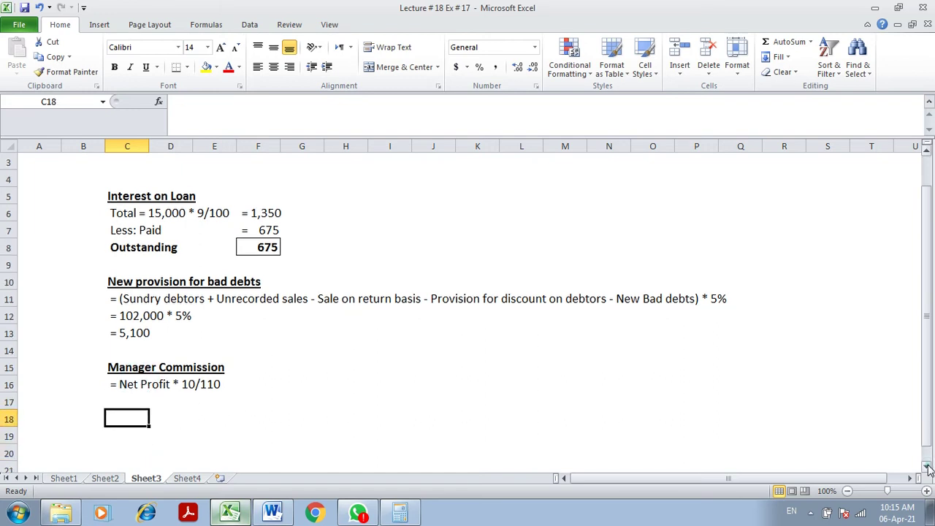
pyautogui.click(927, 466)
pyautogui.click(928, 466)
pyautogui.press('Down')
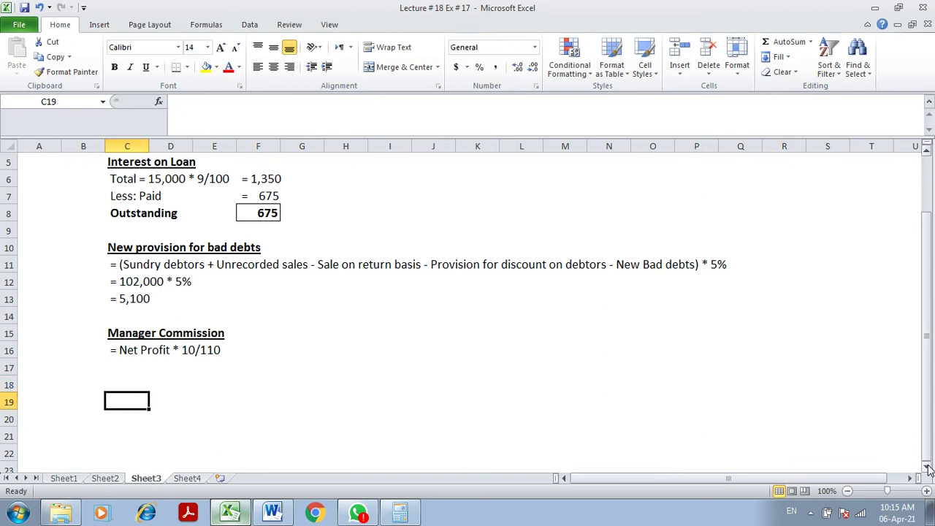
# Step: Write the working line "Net Profit = Income - Expenses" in C20 of Sheet3
pyautogui.click(110, 479)
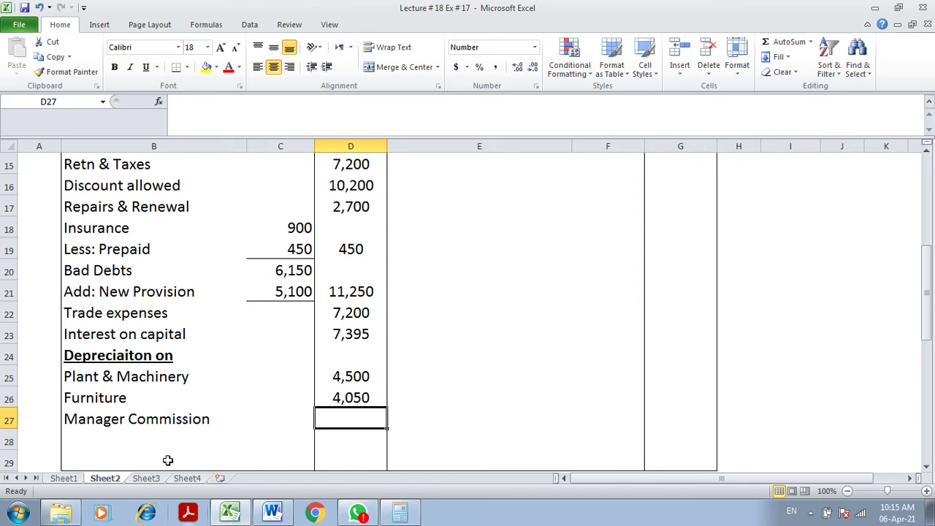
pyautogui.click(155, 479)
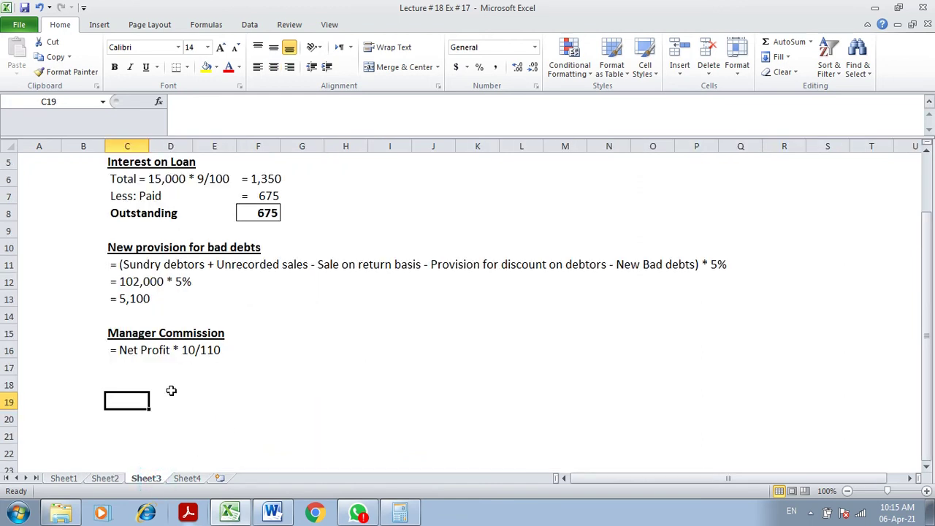
pyautogui.press('Down')
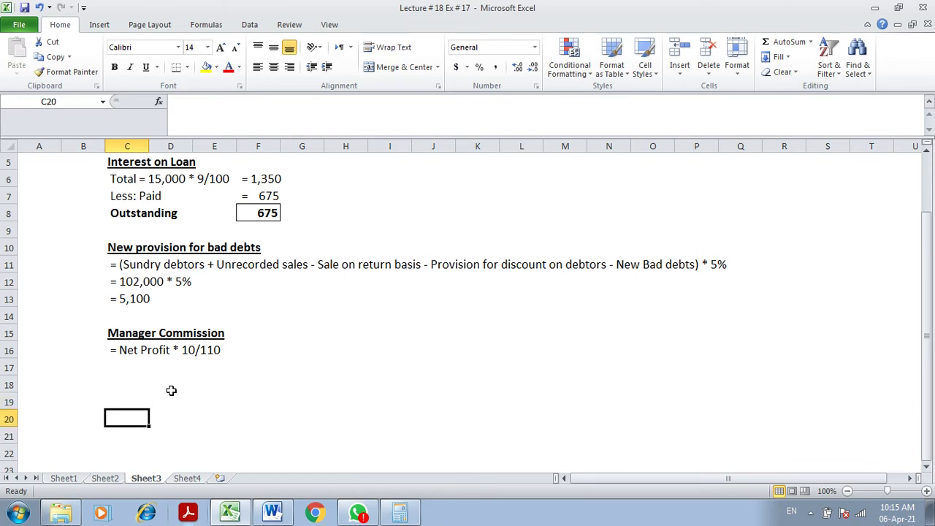
pyautogui.write('Ne')
pyautogui.press('BackSpace')
pyautogui.press('BackSpace')
pyautogui.write('Net Profit')
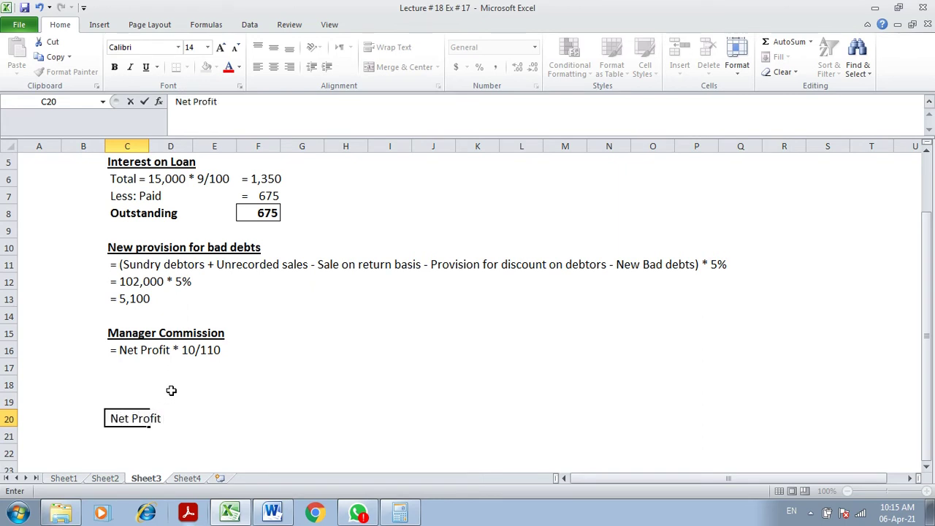
pyautogui.write(' = Income - Expenses')
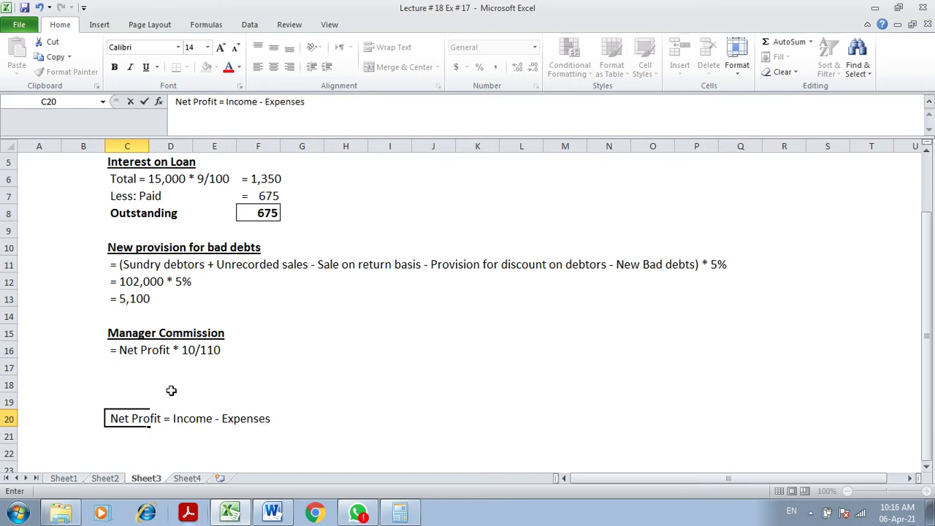
pyautogui.press('Return')
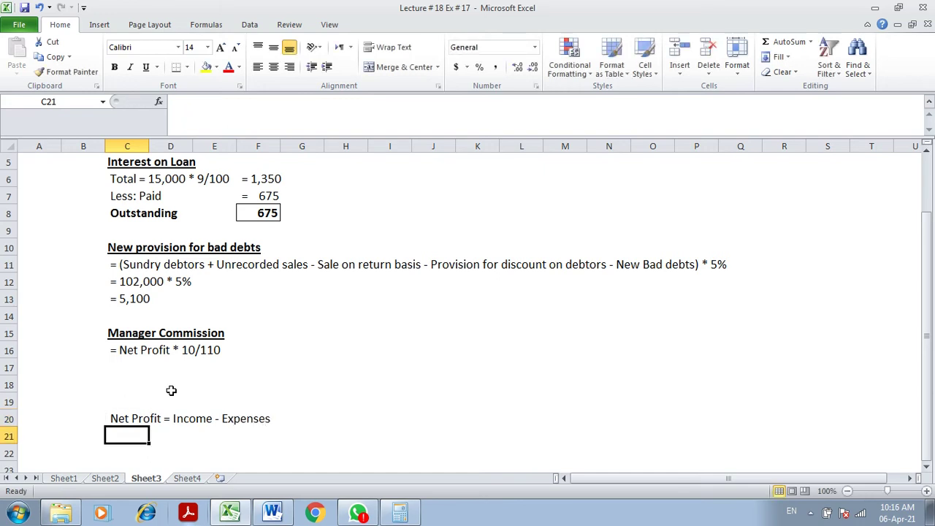
# Step: Start a second "Net Profit =" line in C21 and go to the account on Sheet2
pyautogui.write('Net Profit')
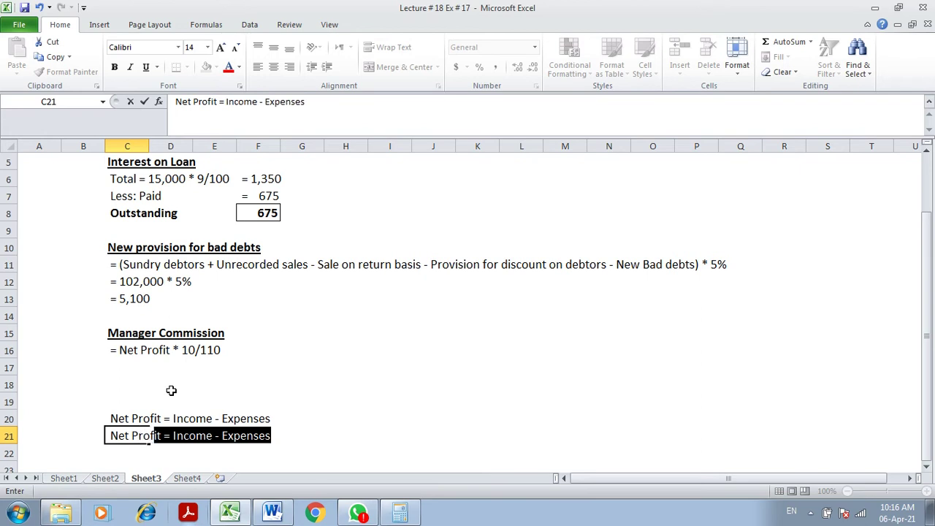
pyautogui.write(' =')
pyautogui.click(104, 479)
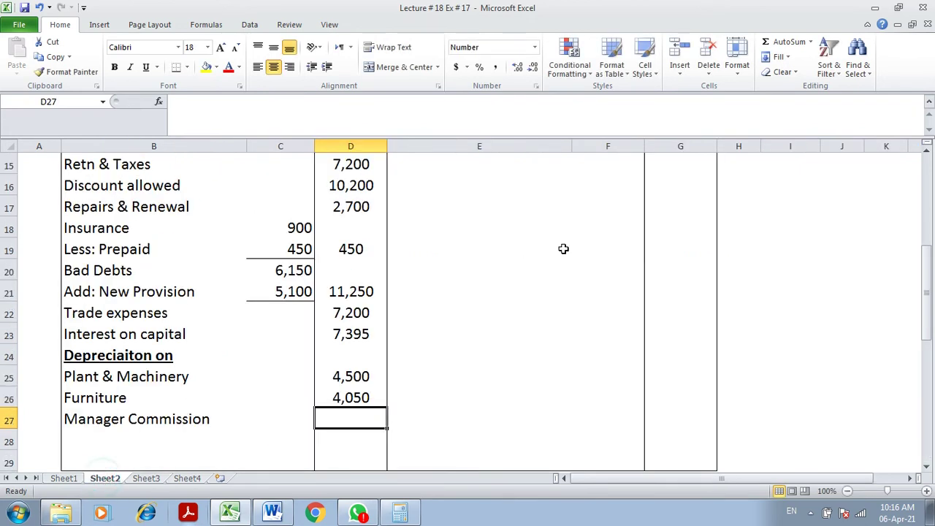
# Step: Total the incomes G12, G13 and G14 in I13 beside the account and label the sum "Cr" in J13
pyautogui.scroll(3, 789, 227)
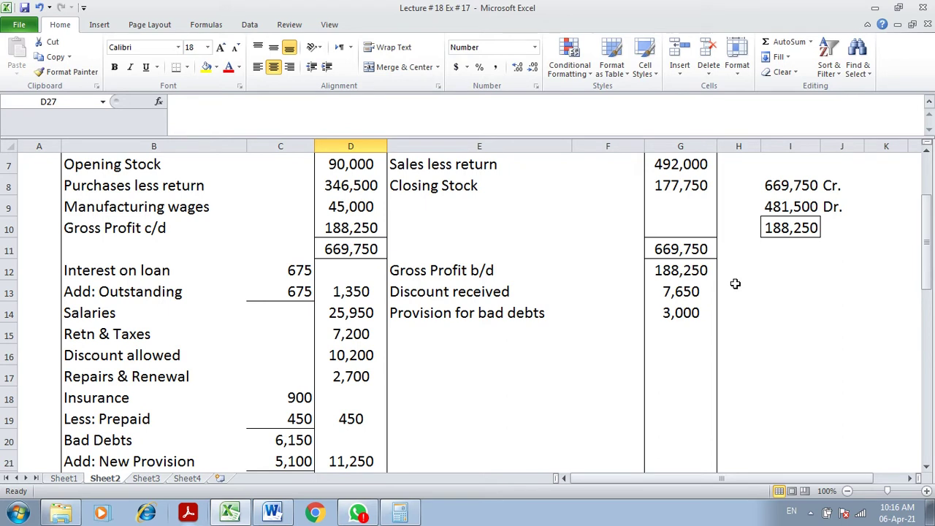
pyautogui.click(402, 513)
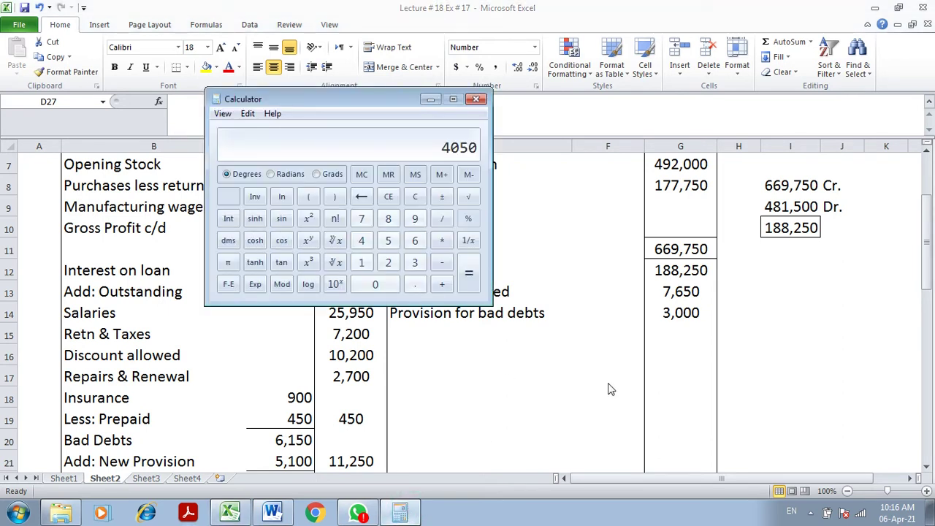
pyautogui.click(774, 298)
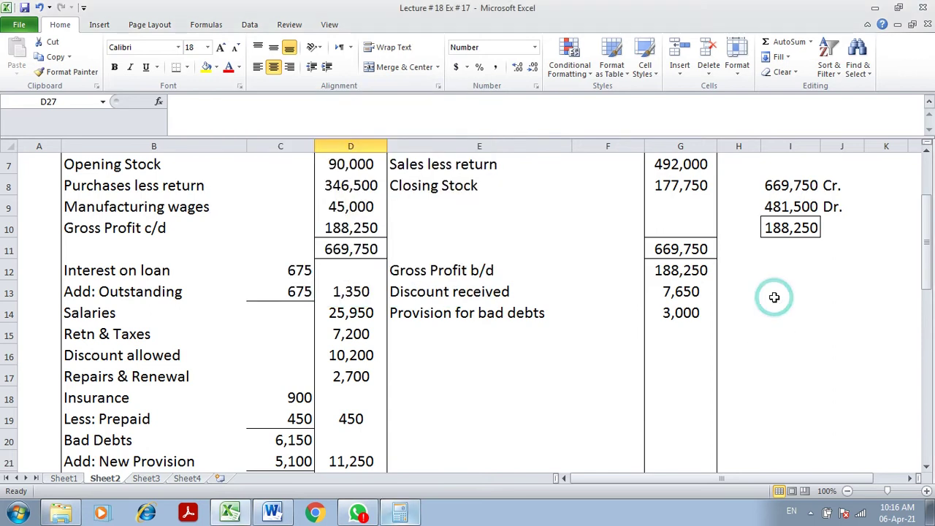
pyautogui.write('=')
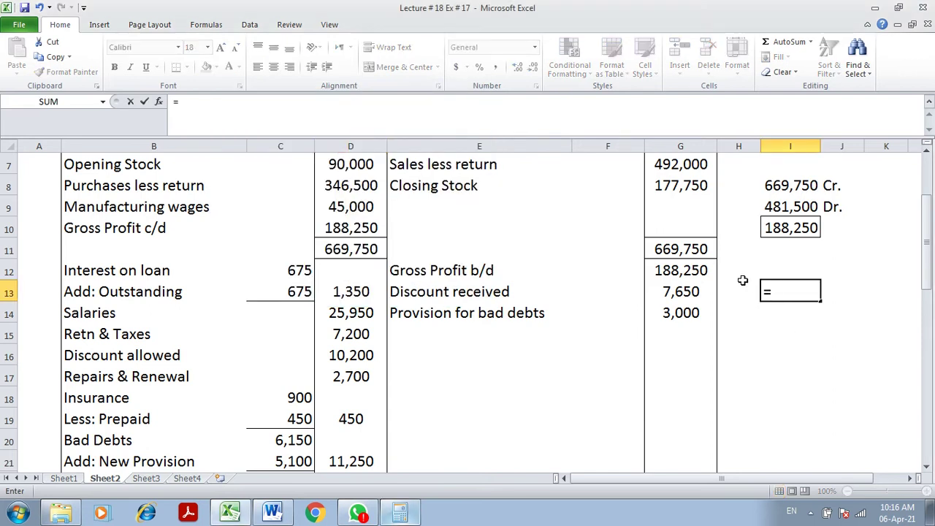
pyautogui.click(688, 272)
pyautogui.write('+')
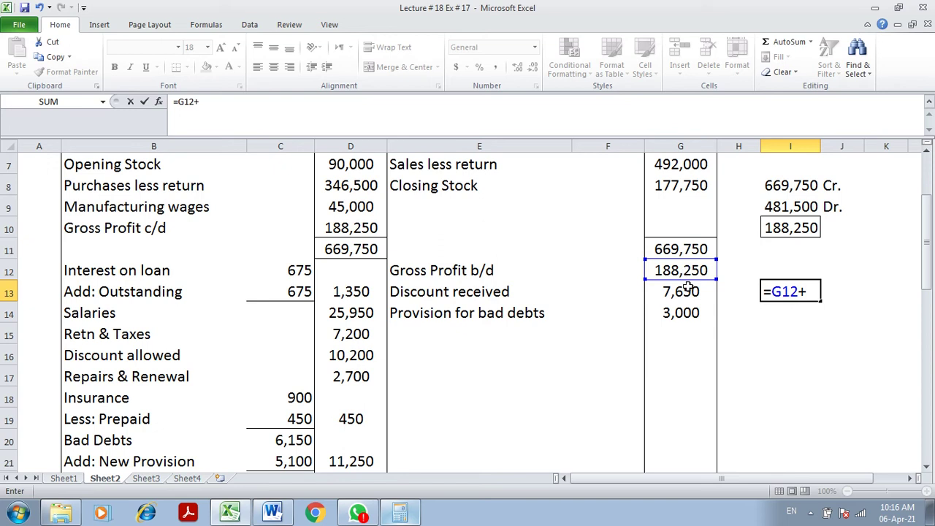
pyautogui.click(689, 290)
pyautogui.click(688, 312)
pyautogui.press('Tab')
pyautogui.write('Cr')
pyautogui.press('Return')
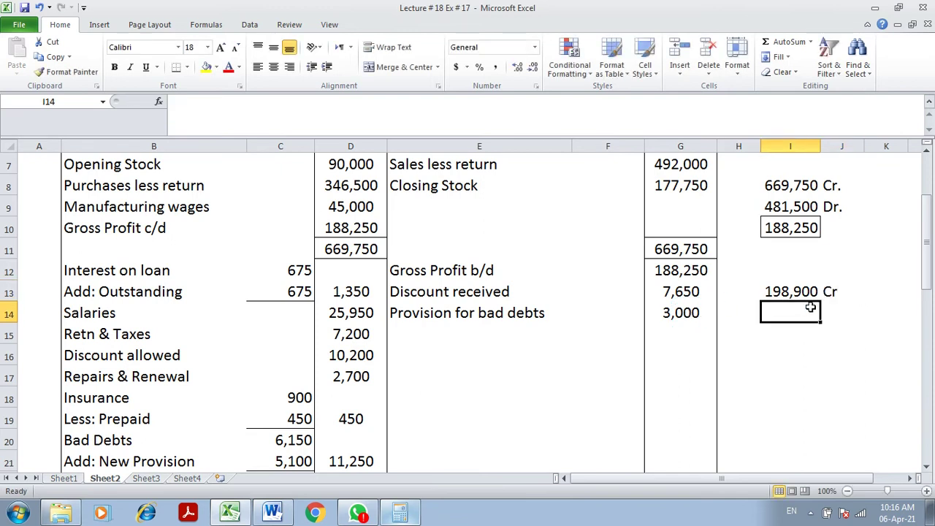
# Step: Change the working in C21 of Sheet3 to "Net Profit = 198,900 -"
pyautogui.click(160, 480)
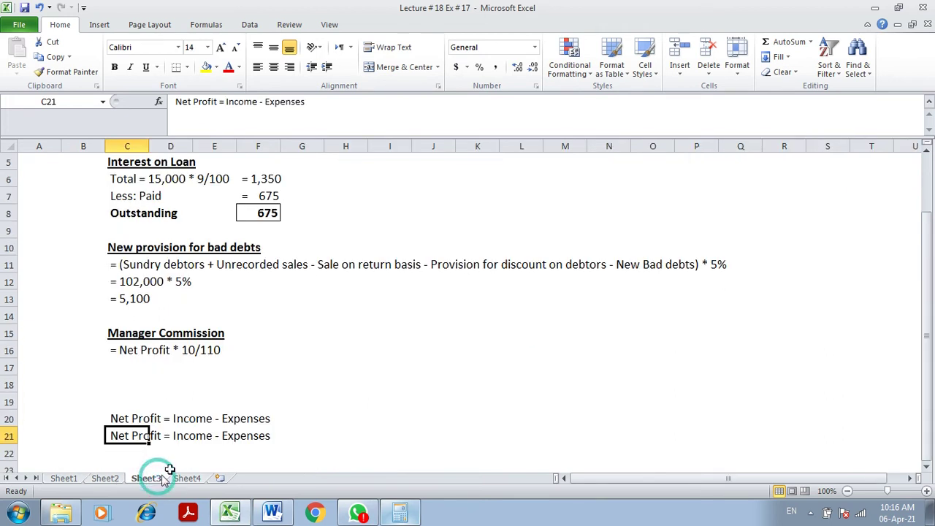
pyautogui.doubleClick(124, 436)
pyautogui.press('BackSpace')
pyautogui.press('BackSpace')
pyautogui.press('BackSpace')
pyautogui.press('BackSpace')
pyautogui.press('BackSpace')
pyautogui.press('BackSpace')
pyautogui.press('BackSpace')
pyautogui.press('BackSpace')
pyautogui.press('BackSpace')
pyautogui.press('BackSpace')
pyautogui.press('BackSpace')
pyautogui.press('BackSpace')
pyautogui.press('BackSpace')
pyautogui.press('BackSpace')
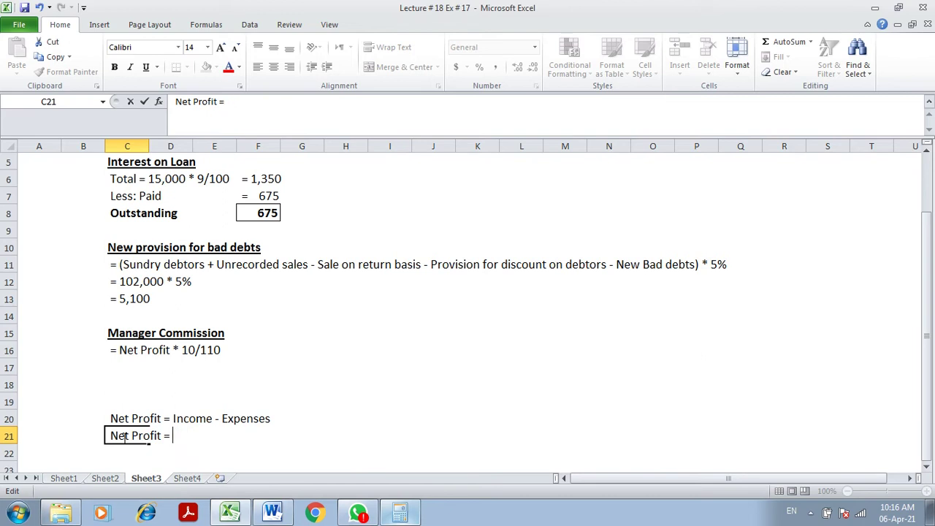
pyautogui.write('198,900 -')
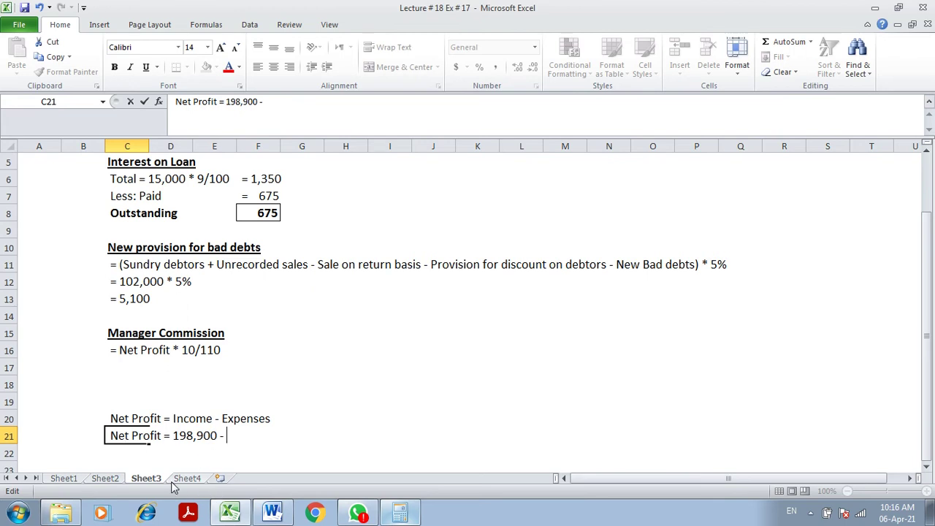
# Step: Total the expenses in Sheet2's I14 with =D13+D14+D15+D16+D17+D19+D21+D22+D23+D25+D26 and label the sum "Dr." in J14
pyautogui.click(110, 479)
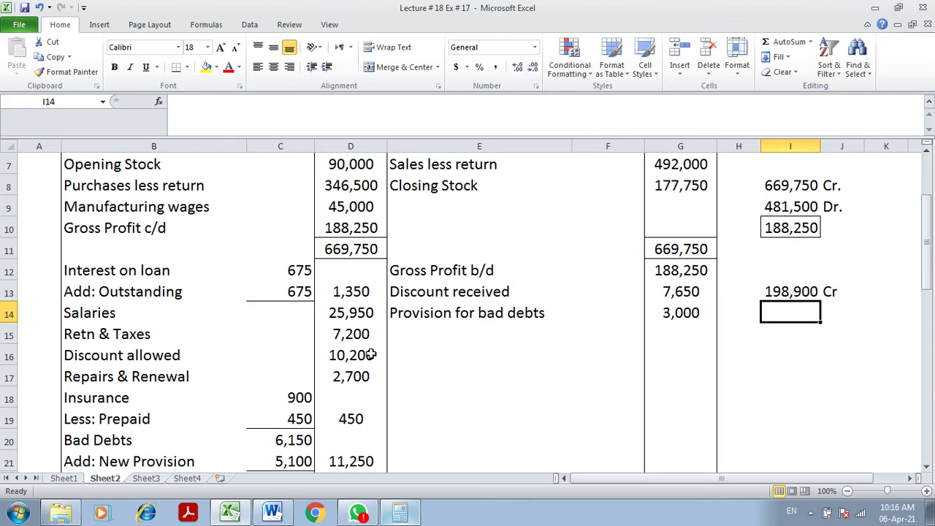
pyautogui.click(927, 470)
pyautogui.click(927, 469)
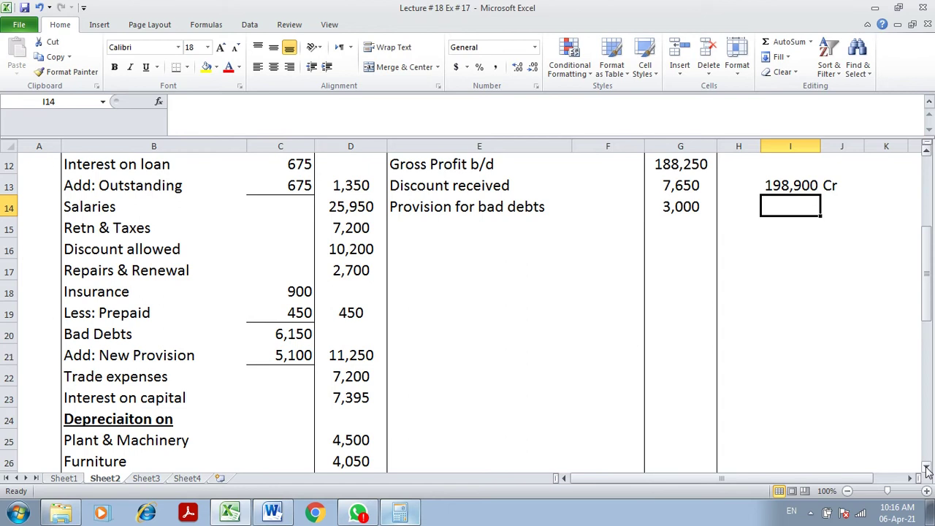
pyautogui.write('=')
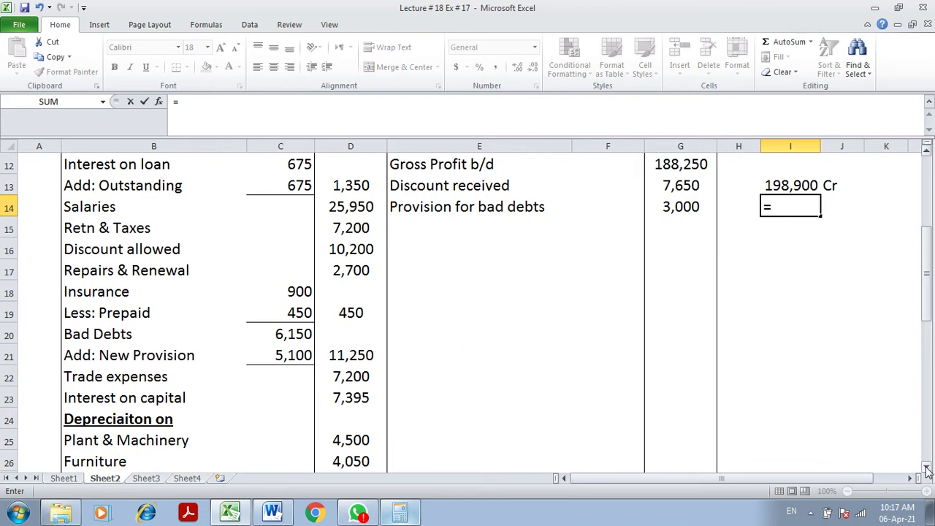
pyautogui.click(370, 188)
pyautogui.write('+')
pyautogui.click(371, 209)
pyautogui.write('+')
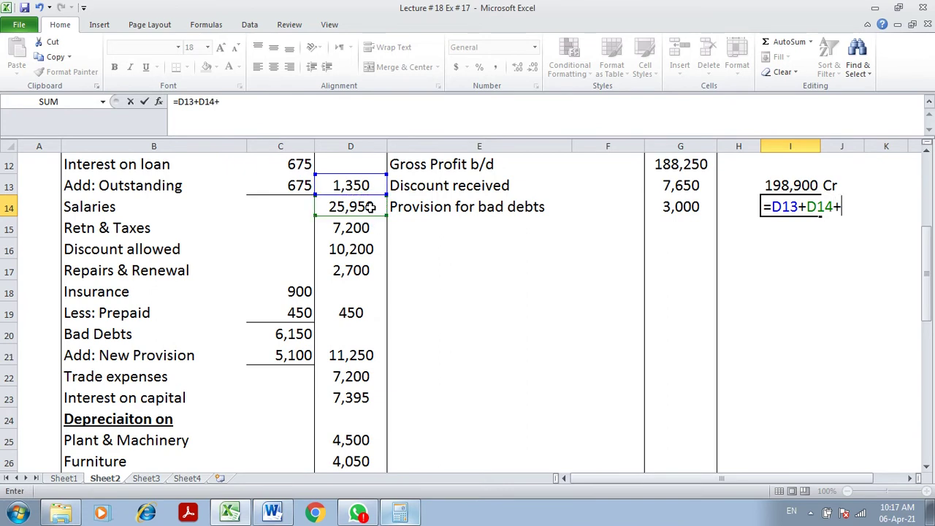
pyautogui.click(372, 229)
pyautogui.write('+')
pyautogui.click(369, 249)
pyautogui.write('+')
pyautogui.click(368, 271)
pyautogui.write('+')
pyautogui.click(365, 312)
pyautogui.write('+')
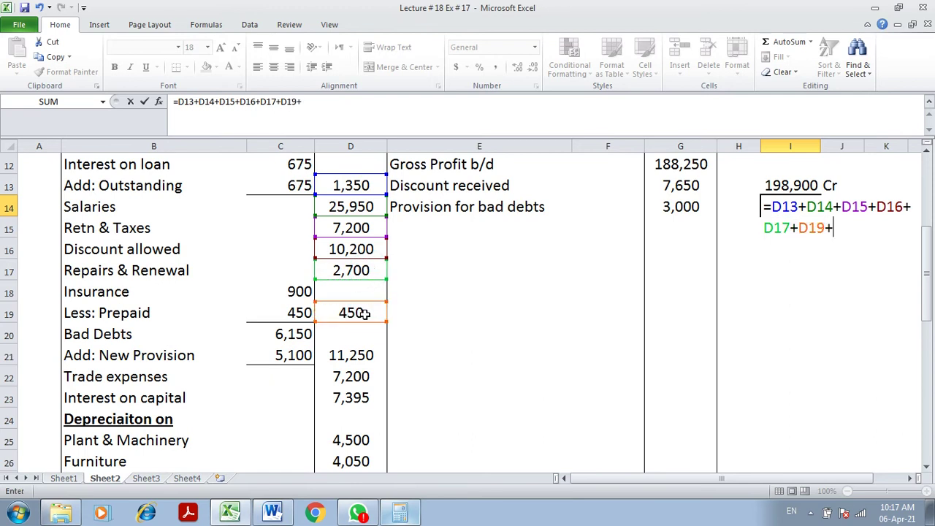
pyautogui.click(367, 351)
pyautogui.write('+')
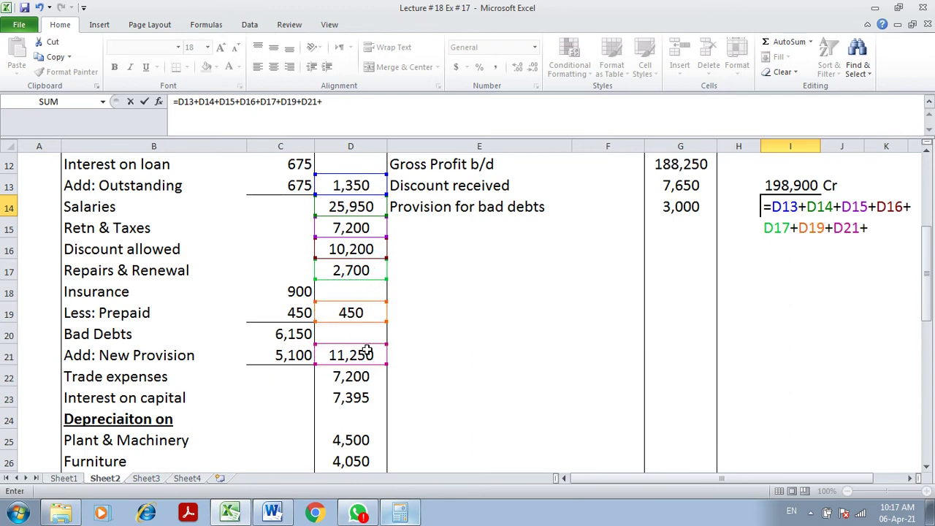
pyautogui.click(370, 376)
pyautogui.write('+')
pyautogui.click(371, 398)
pyautogui.write('+')
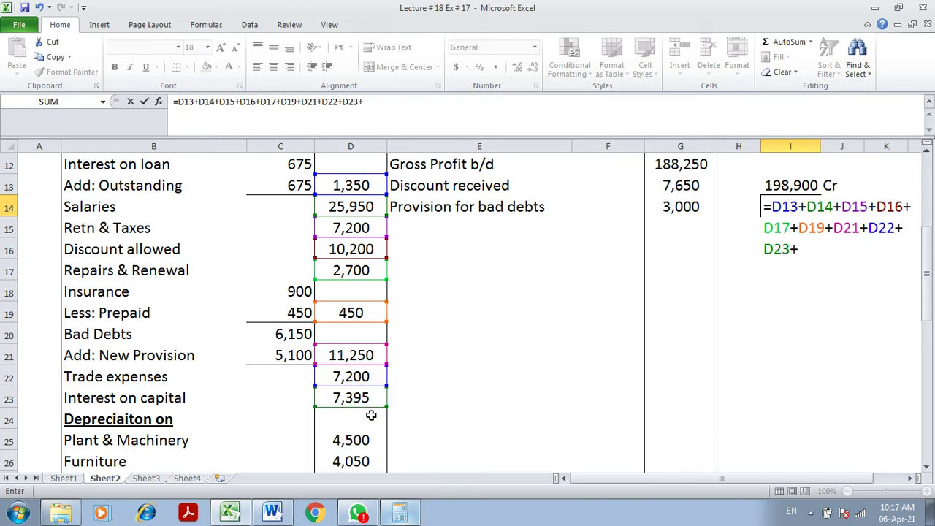
pyautogui.click(368, 438)
pyautogui.write('+')
pyautogui.click(362, 460)
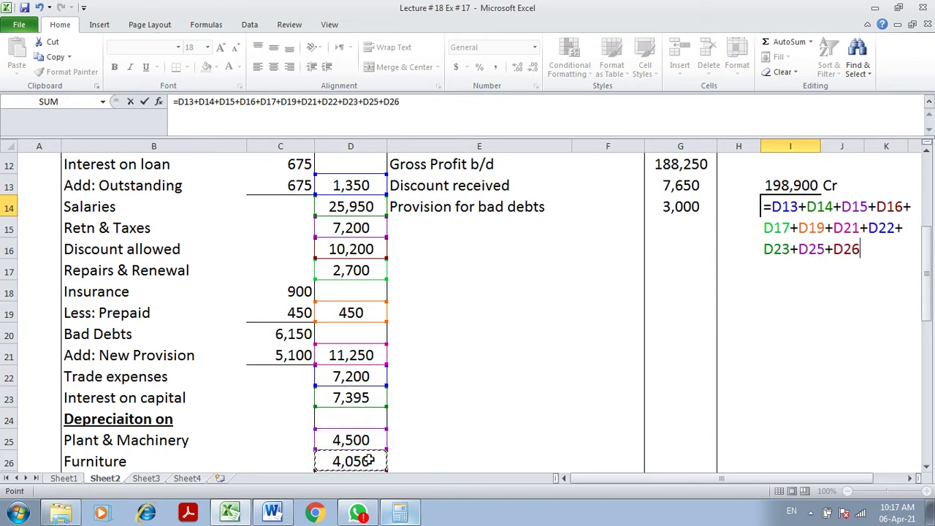
pyautogui.click(928, 468)
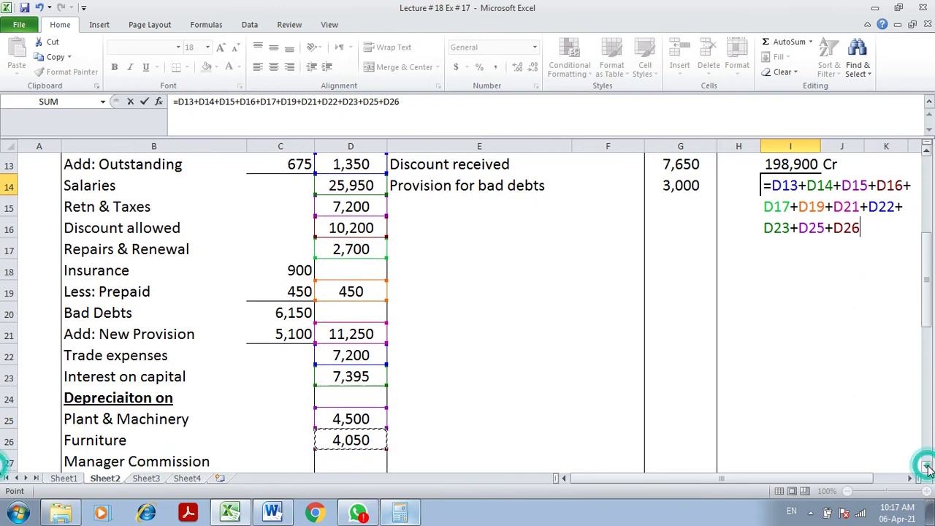
pyautogui.press('Tab')
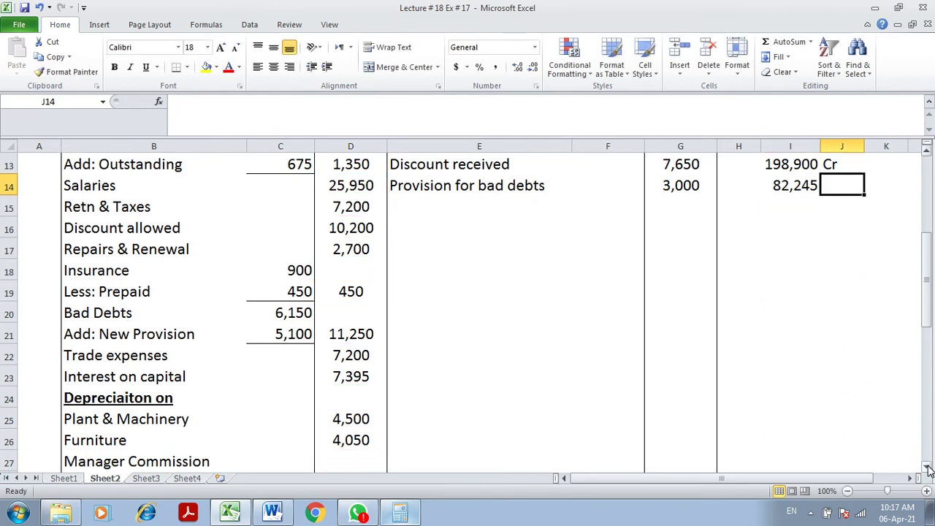
pyautogui.write('Dr.')
pyautogui.press('Return')
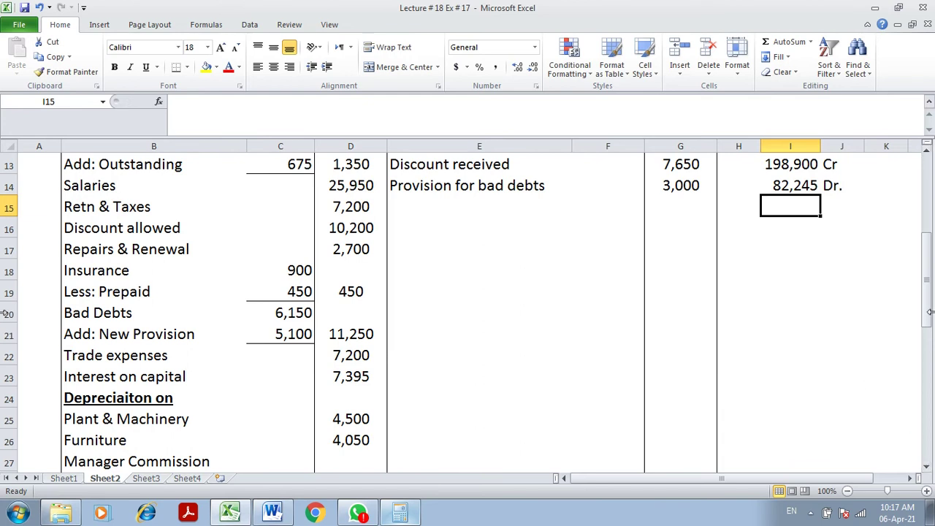
# Step: Complete the working in C21 of Sheet3 as "Net Profit = 198,900 - 82,245"
pyautogui.click(804, 185)
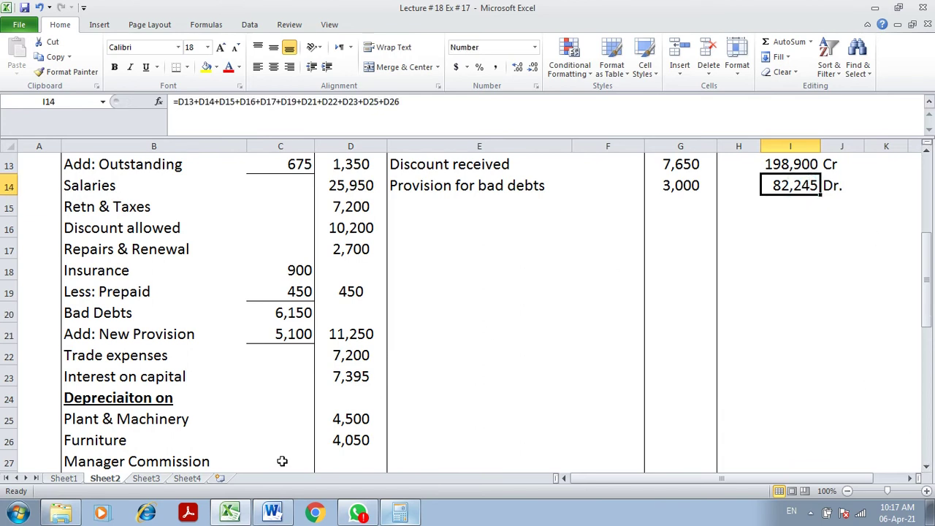
pyautogui.click(150, 481)
pyautogui.doubleClick(127, 437)
pyautogui.write('82')
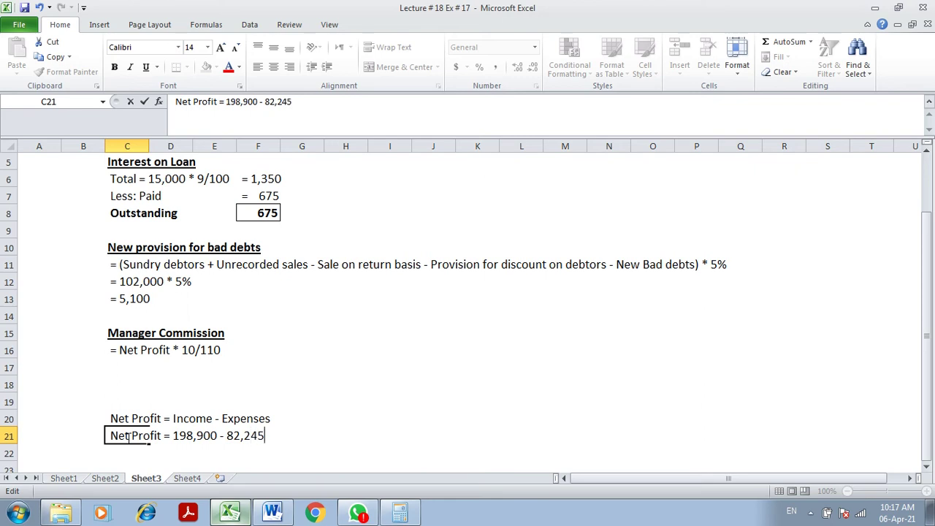
pyautogui.write(',245')
pyautogui.press('Return')
# Step: Enter "Net Profit = 116,655" in C22, subtracting 82245 from 198900 in Calculator to get the figure
pyautogui.write('Net Profit =')
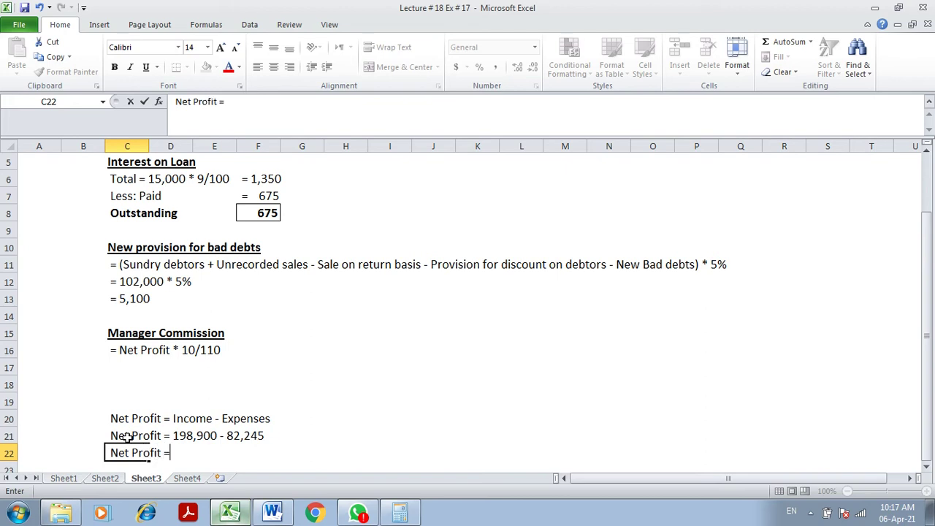
pyautogui.click(400, 514)
pyautogui.write('1989')
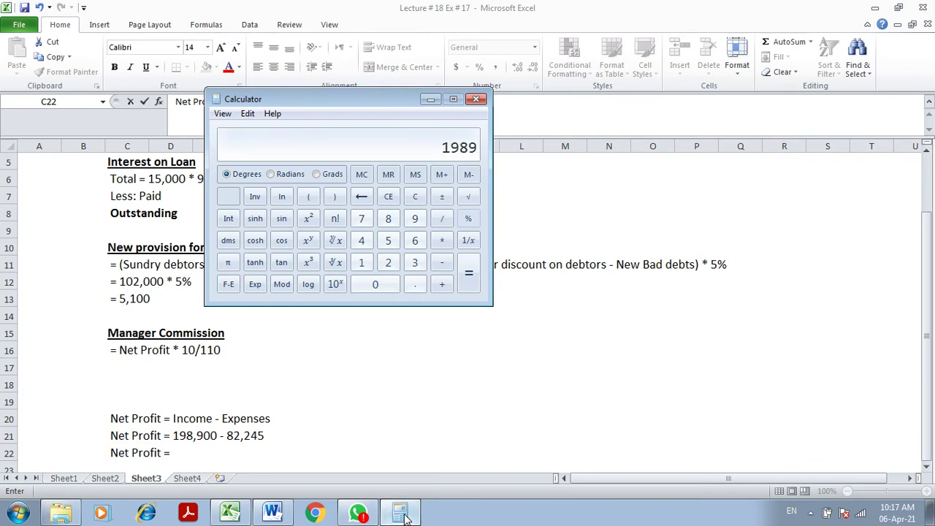
pyautogui.write('00 - 82')
pyautogui.write('245')
pyautogui.press('Return')
pyautogui.write('198900')
pyautogui.press('-')
pyautogui.write('82,245')
pyautogui.press('Return')
pyautogui.click(178, 478)
pyautogui.write('116,655')
pyautogui.press('Return')
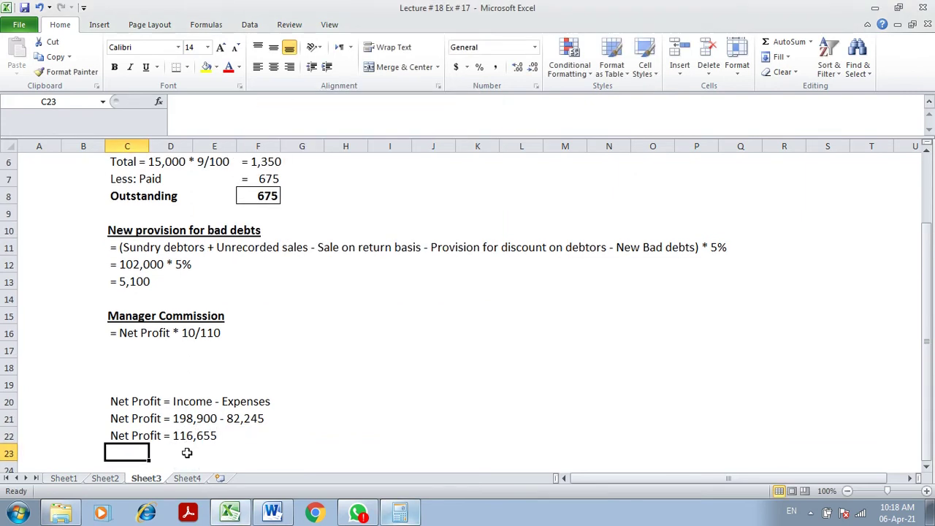
pyautogui.click(119, 477)
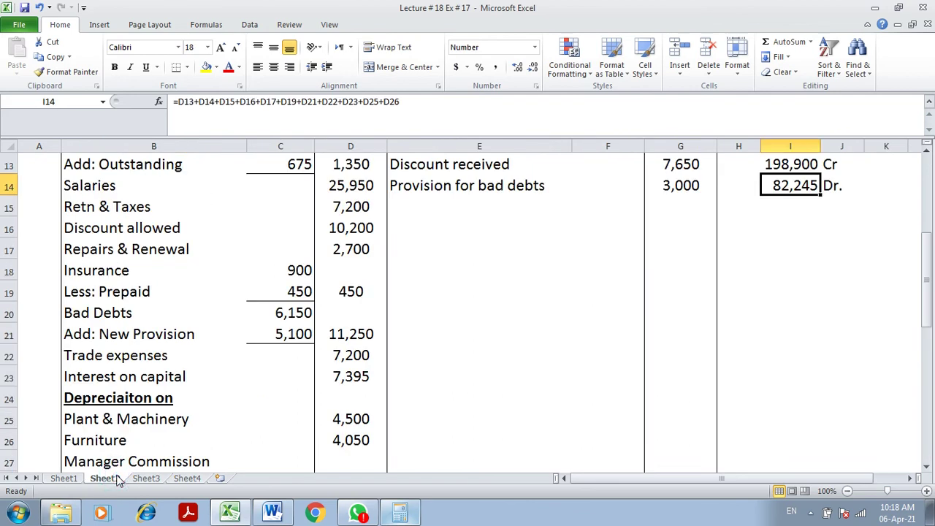
pyautogui.click(145, 479)
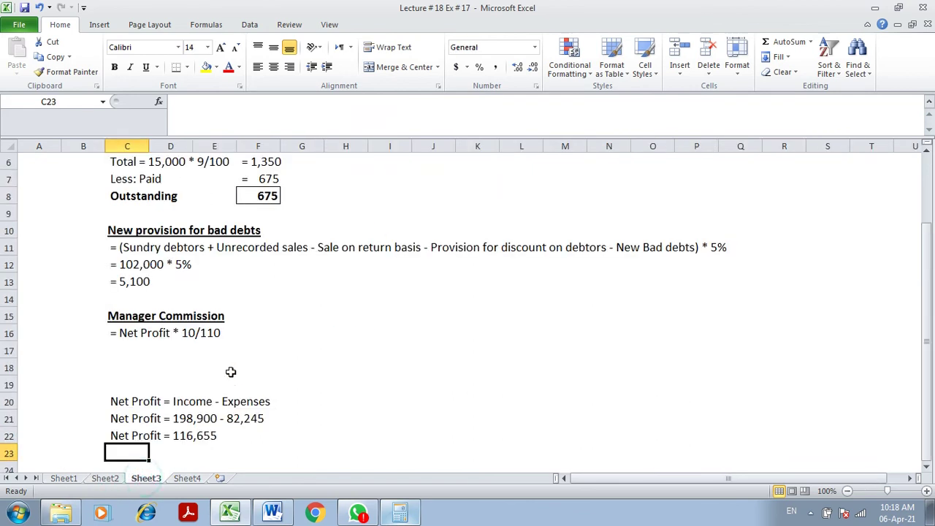
# Step: Enter the substituted manager commission calculation "= 116,655 * 10/110" in cell C17
pyautogui.click(118, 345)
pyautogui.doubleClick(119, 345)
pyautogui.write('= 116,6')
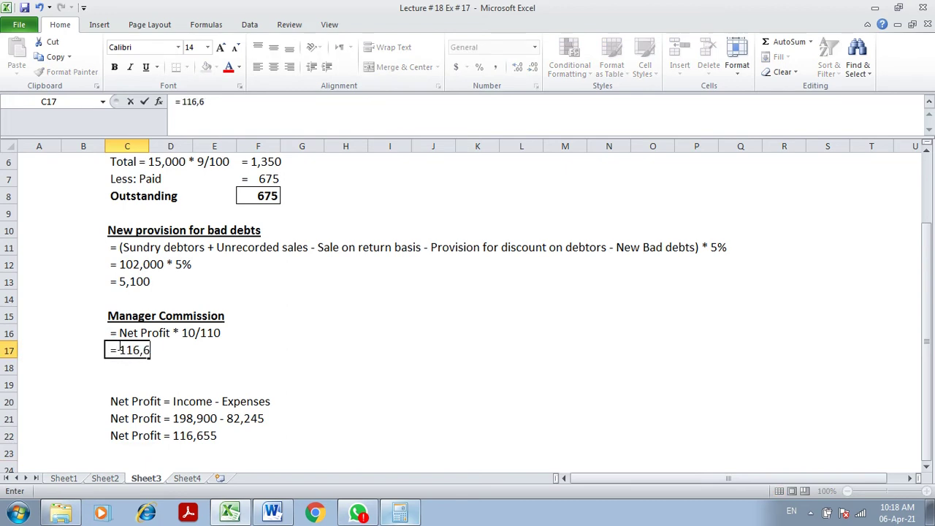
pyautogui.write('55 *10')
pyautogui.write('10')
pyautogui.write('/110')
pyautogui.press('Return')
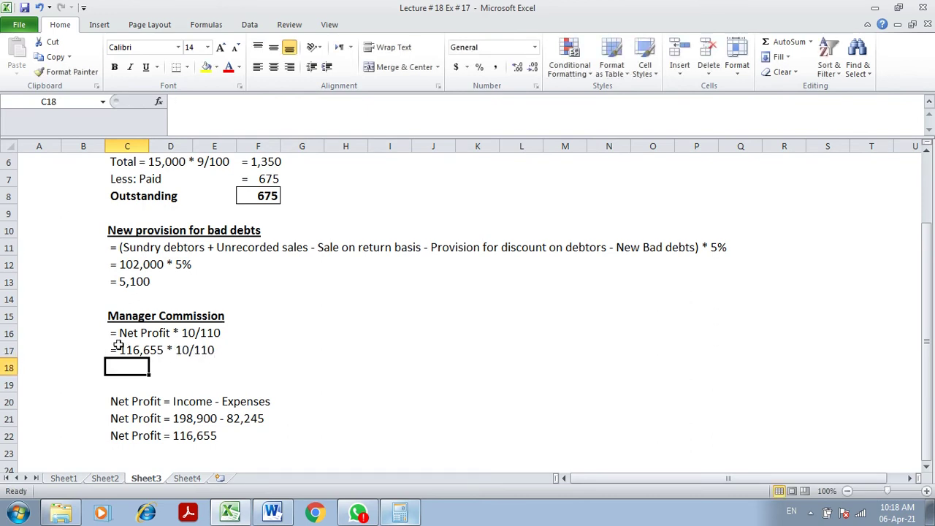
# Step: Work out 116,655 * 10/110 in Calculator and record the manager commission in Excel cell C18 as "= 10,605"
pyautogui.write('=')
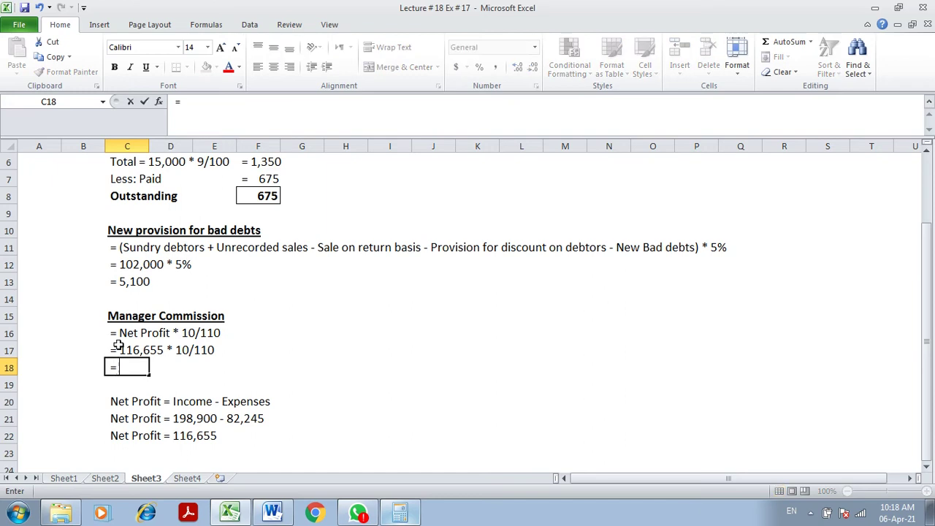
pyautogui.click(401, 514)
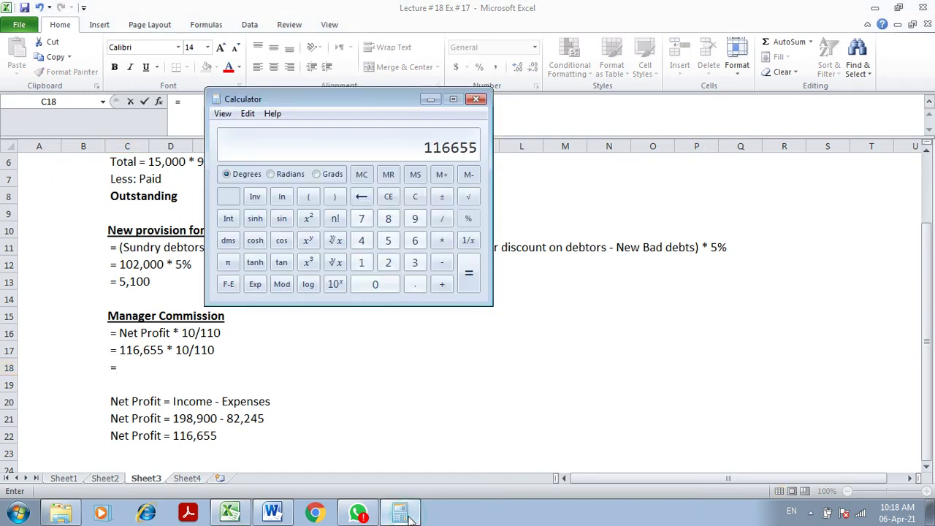
pyautogui.write('10/110')
pyautogui.press('Return')
pyautogui.click(132, 359)
pyautogui.write('= 10,')
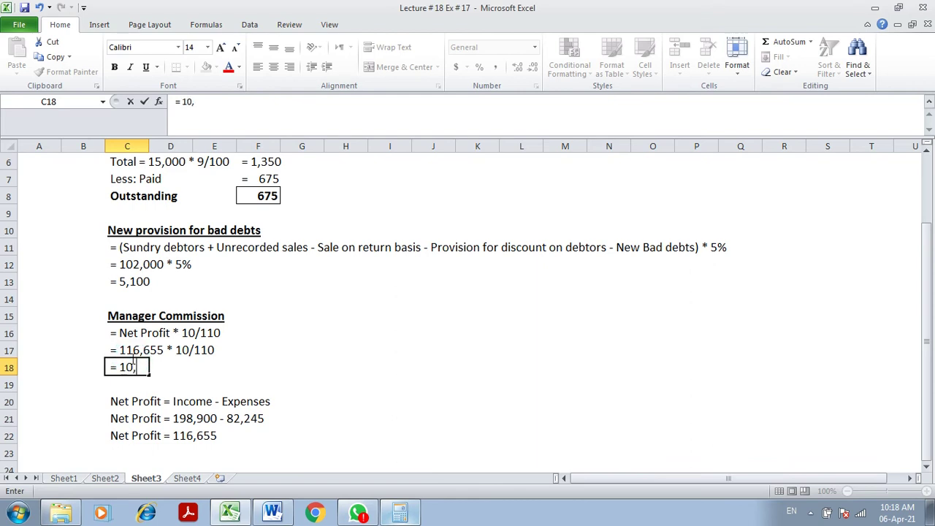
pyautogui.write('605')
pyautogui.press('Return')
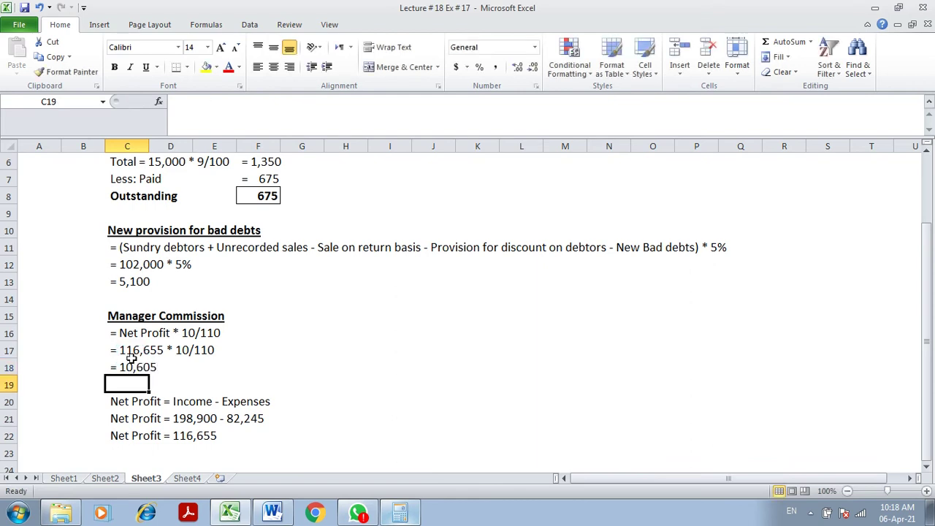
pyautogui.click(142, 316)
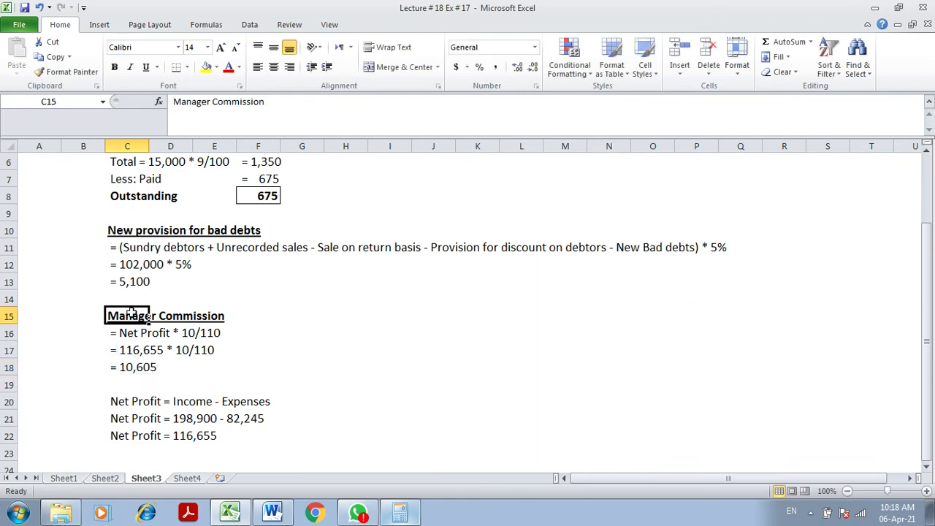
# Step: On Sheet2, enter 10,650 as the Manager Commission amount in cell D27
pyautogui.click(105, 478)
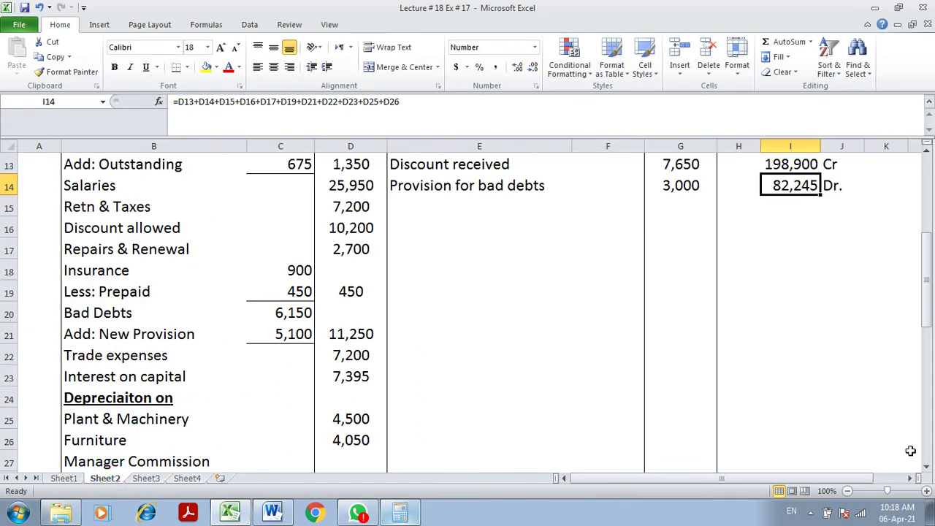
pyautogui.click(926, 466)
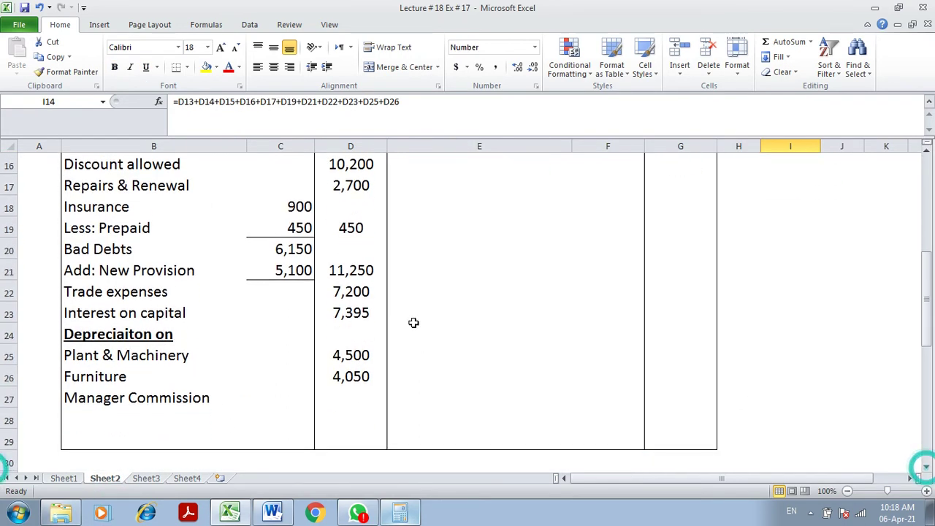
pyautogui.click(360, 393)
pyautogui.write('10')
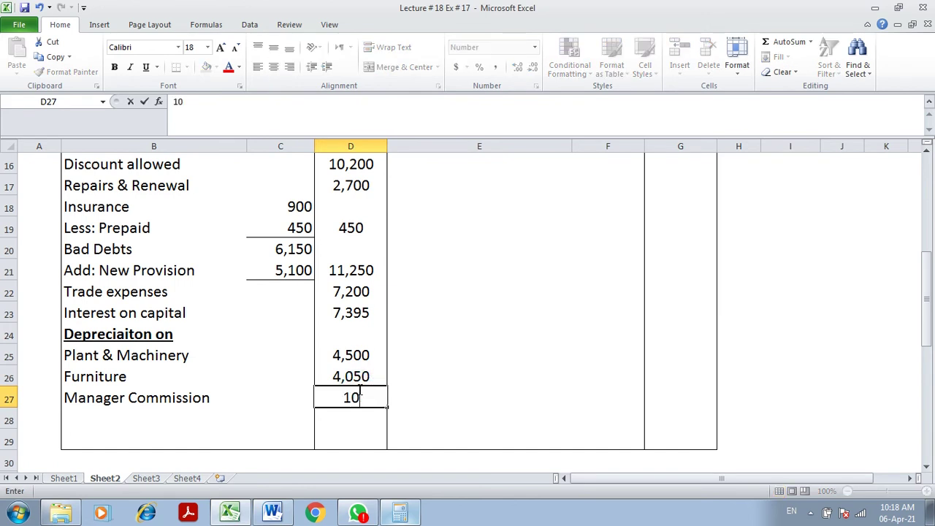
pyautogui.write(',650')
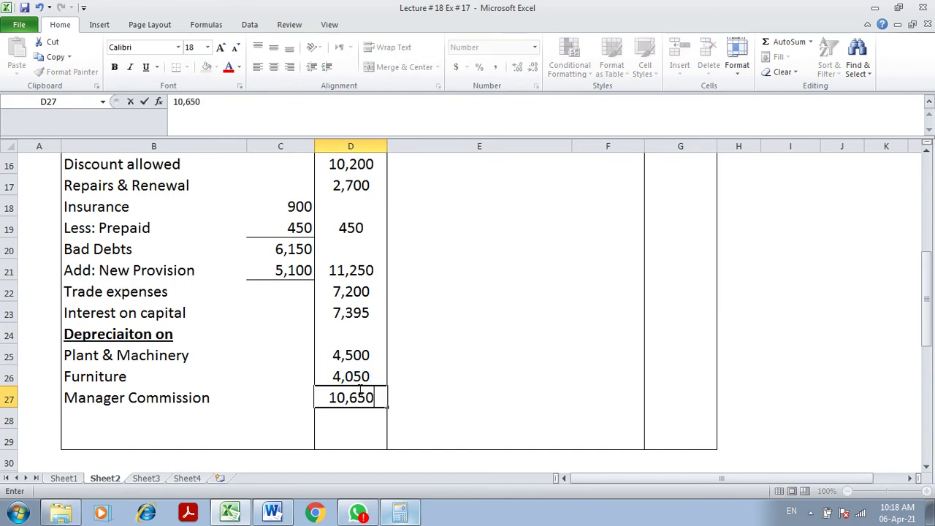
pyautogui.press('Return')
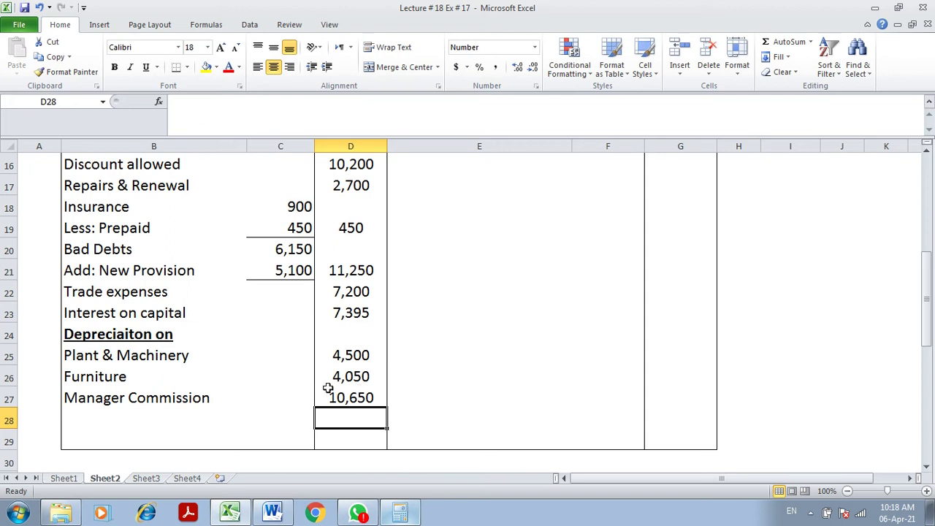
# Step: Fill the debit side total in D29 with a reference to the credit total in I13
pyautogui.click(336, 443)
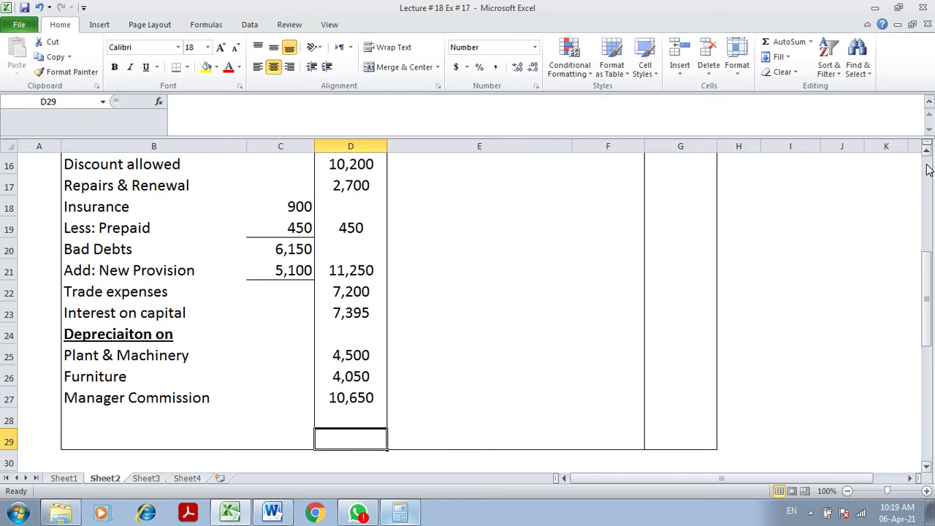
pyautogui.scroll(5, 927, 156)
pyautogui.click(803, 206)
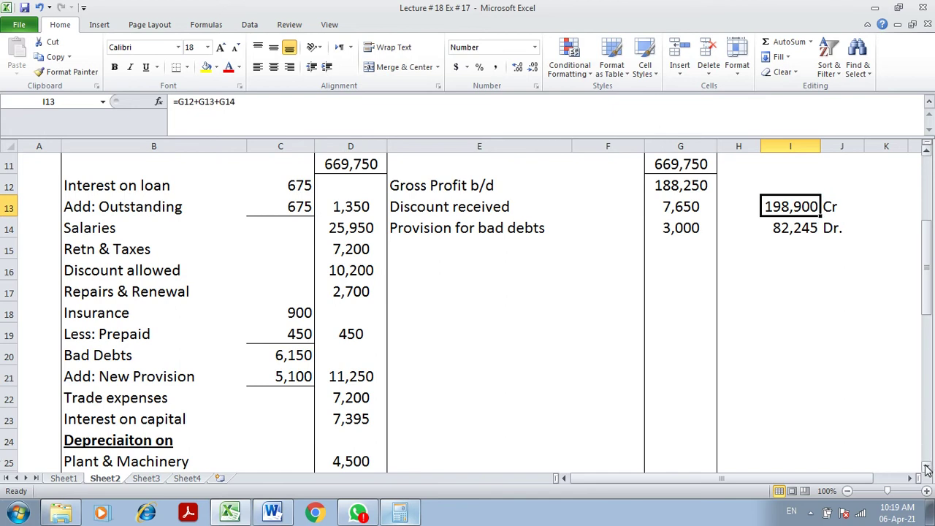
pyautogui.scroll(-5, 926, 469)
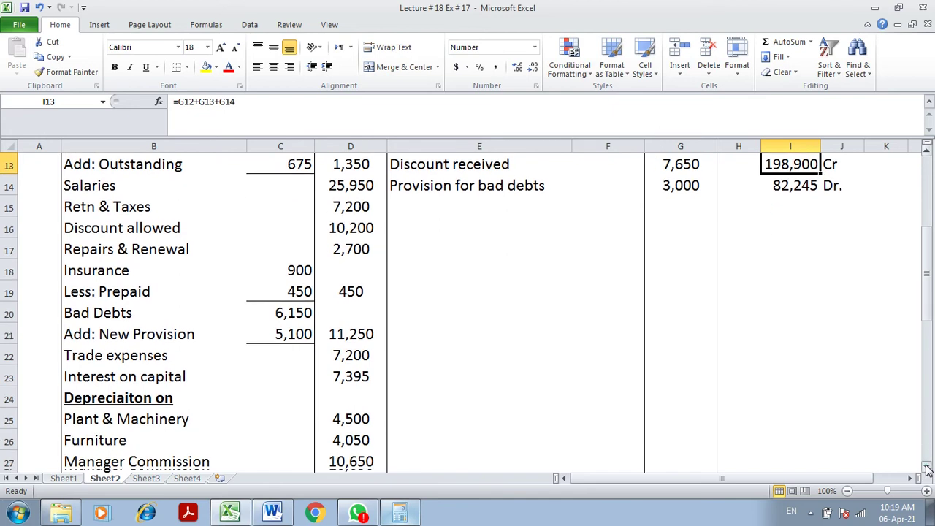
pyautogui.click(353, 436)
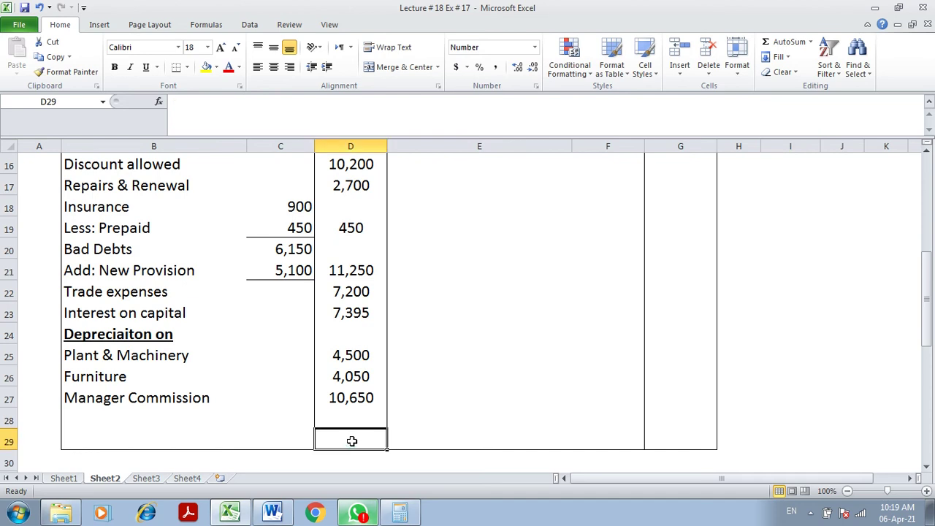
pyautogui.write('=')
pyautogui.scroll(5, 352, 442)
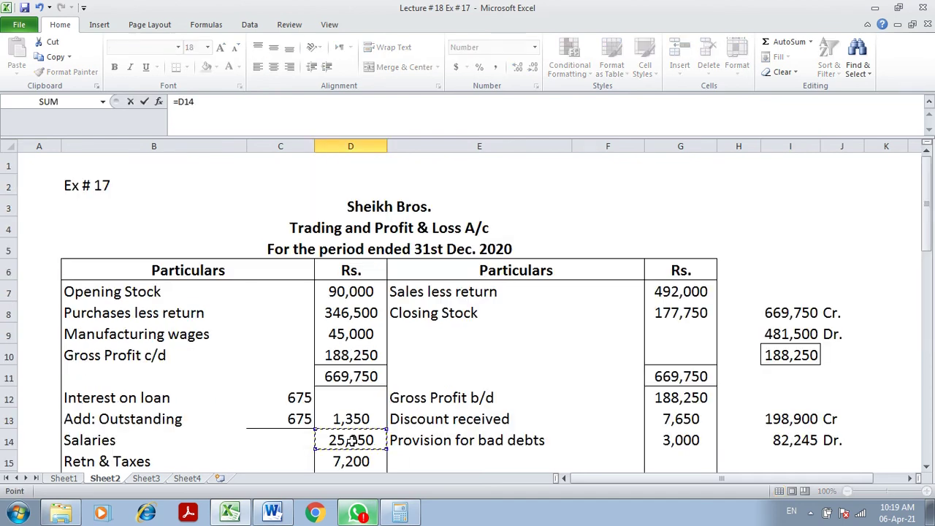
pyautogui.click(793, 419)
pyautogui.press('Return')
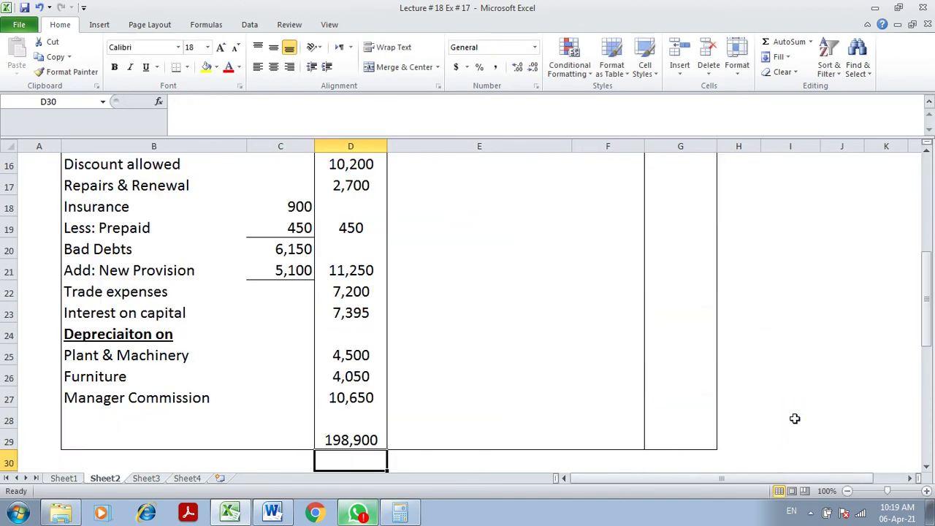
# Step: Fill the credit side total in G29 with the formula =I13
pyautogui.click(654, 444)
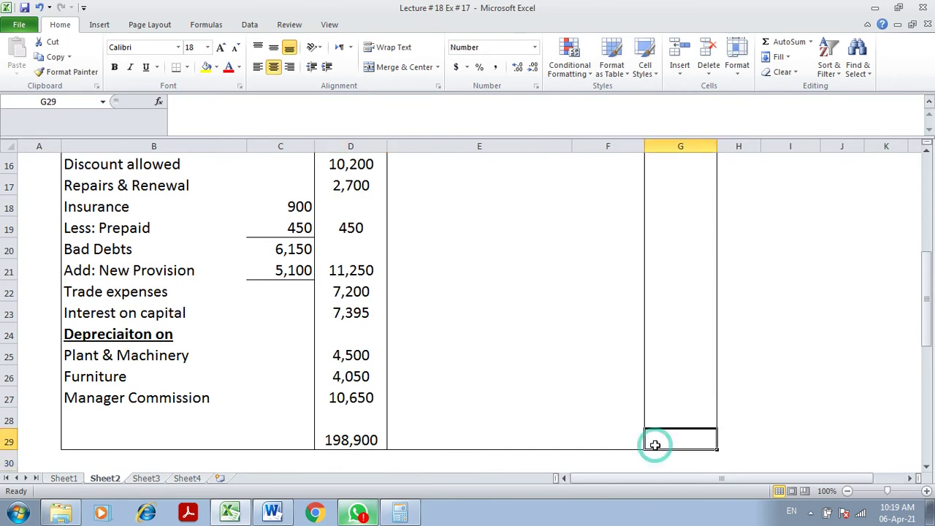
pyautogui.write('=')
pyautogui.scroll(5, 656, 446)
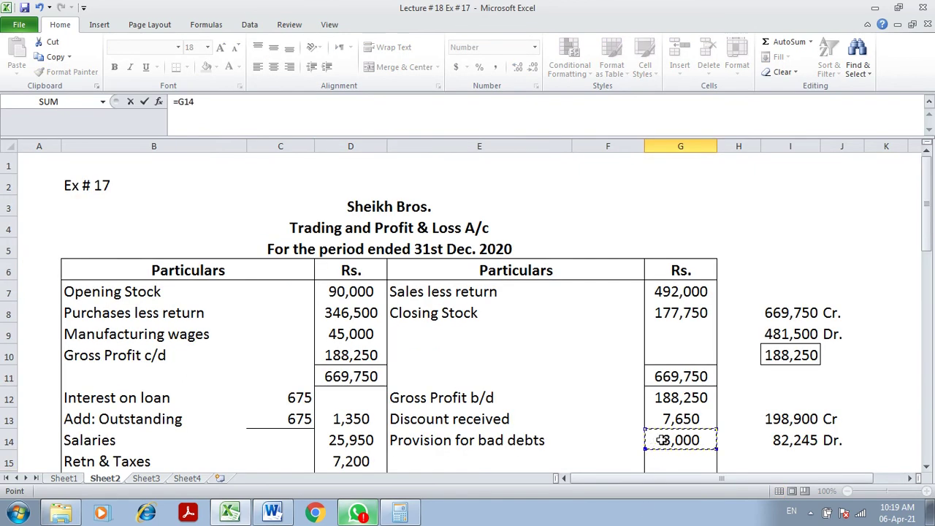
pyautogui.click(785, 427)
pyautogui.press('Return')
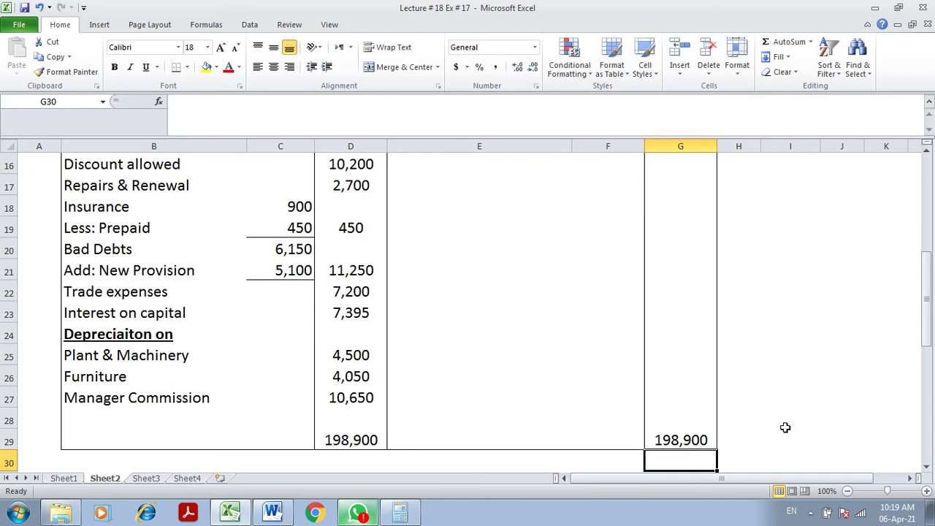
# Step: Outline the two total cells, D29 and G29, with a border
pyautogui.click(187, 66)
pyautogui.click(217, 190)
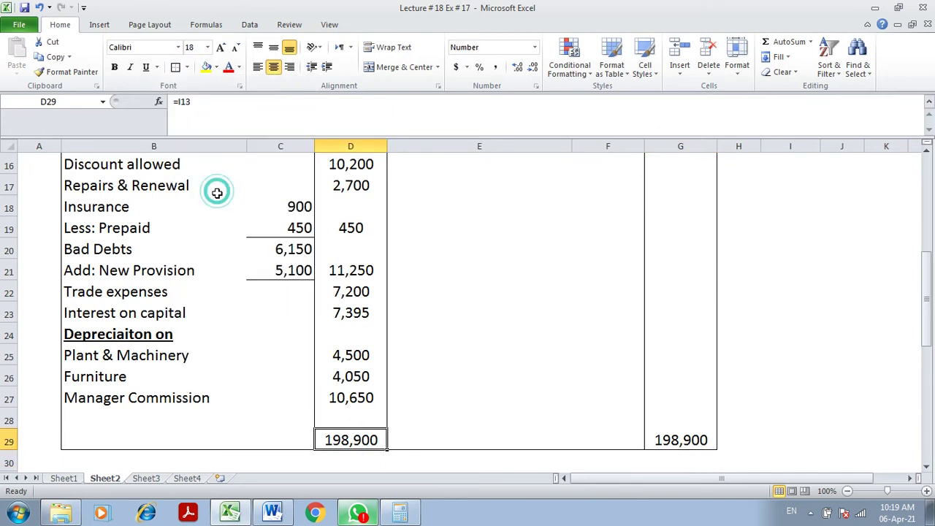
pyautogui.click(692, 447)
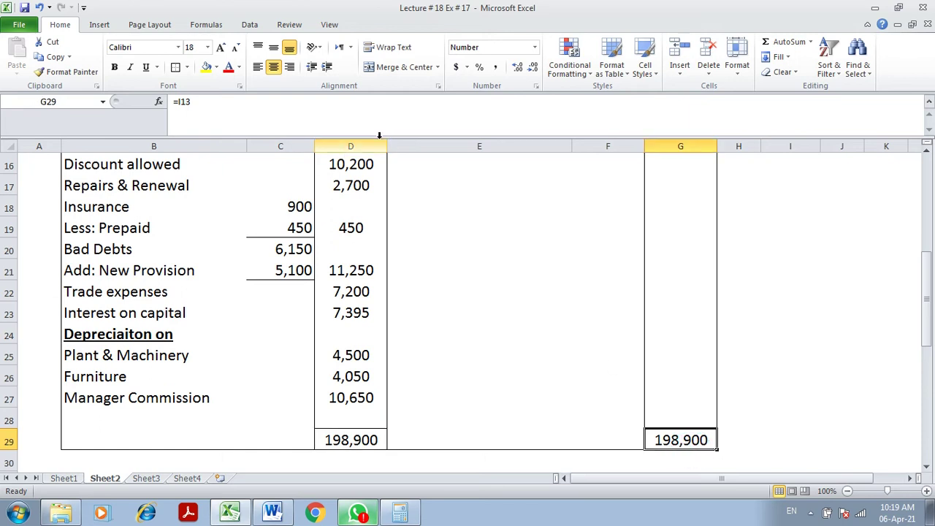
pyautogui.click(175, 67)
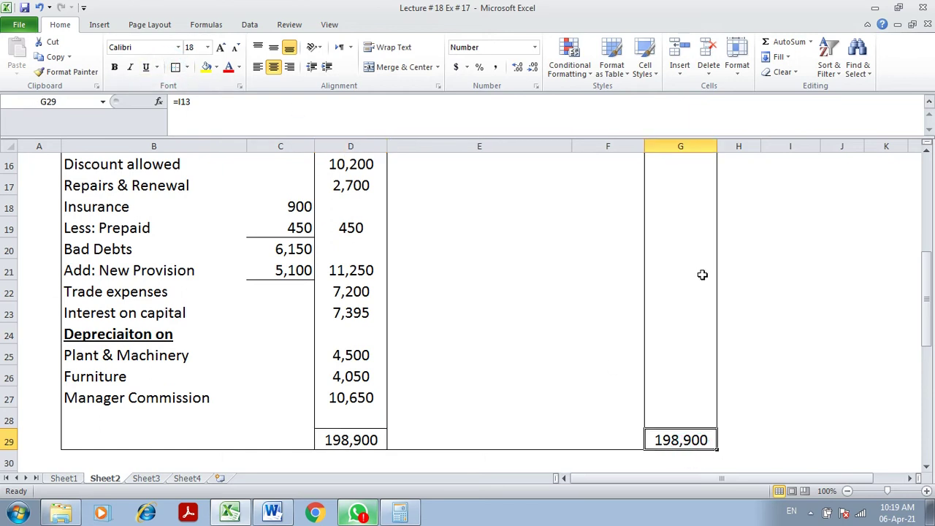
# Step: Calculate the difference between the Cr and Dr totals in I15 with =I13-I14 and outline the cell with a border
pyautogui.click(926, 149)
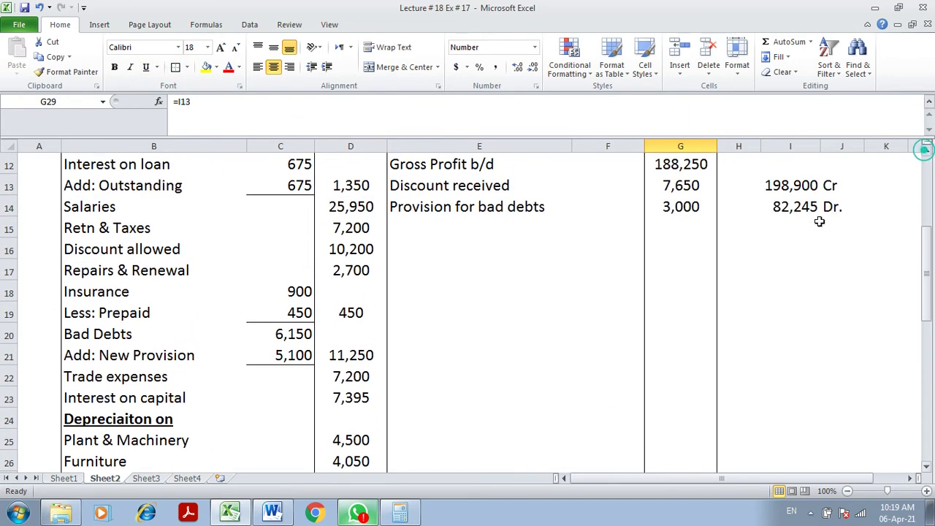
pyautogui.click(800, 226)
pyautogui.write('=')
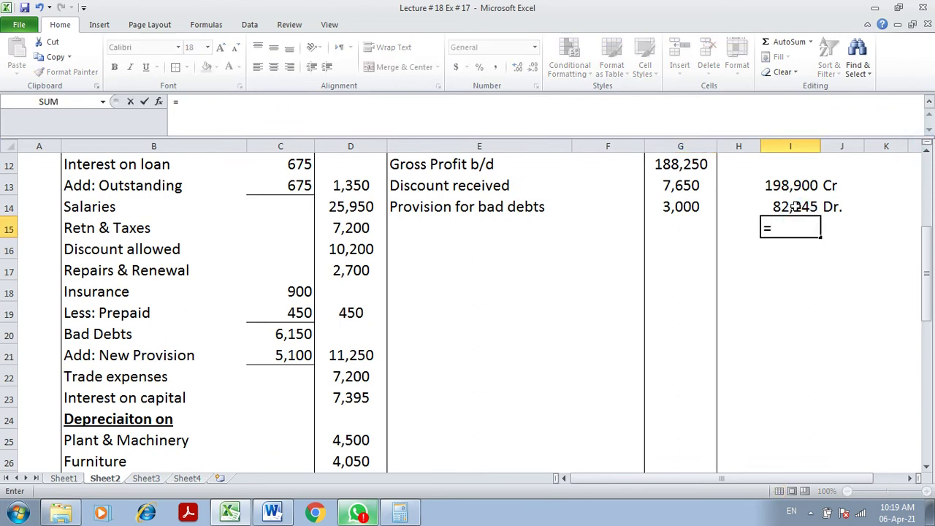
pyautogui.click(791, 187)
pyautogui.write('-')
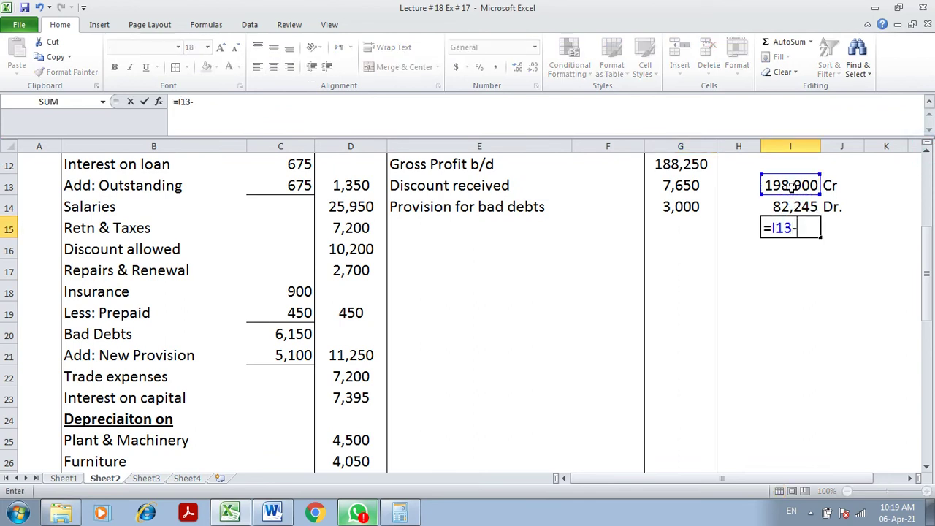
pyautogui.click(791, 207)
pyautogui.press('Return')
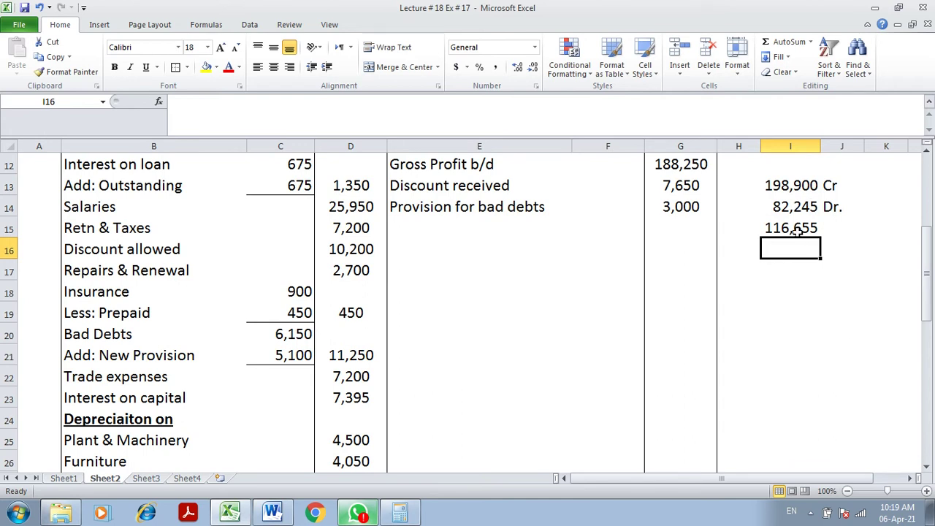
pyautogui.click(797, 229)
pyautogui.click(176, 67)
# Step: Label the row below Manager Commission, in B28, "Net Profit (116,655 - 10,650)"
pyautogui.click(926, 469)
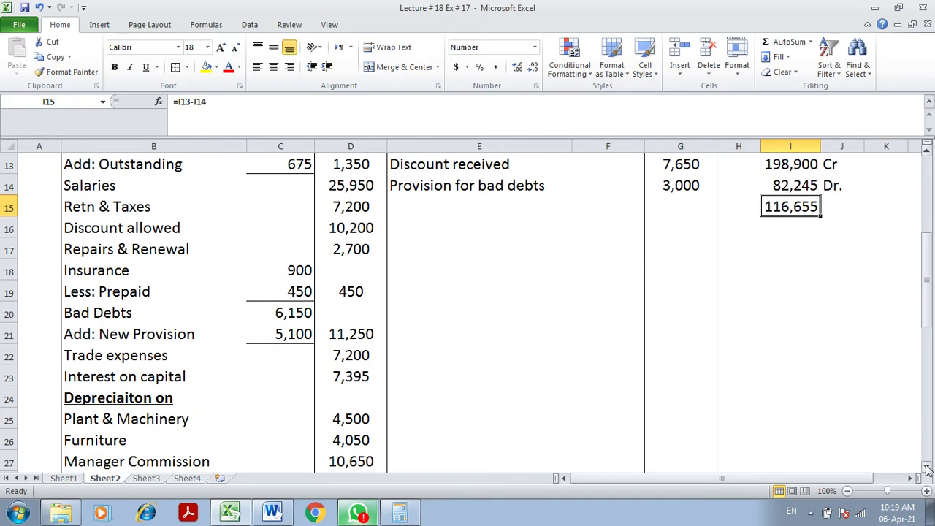
pyautogui.scroll(-5, 927, 469)
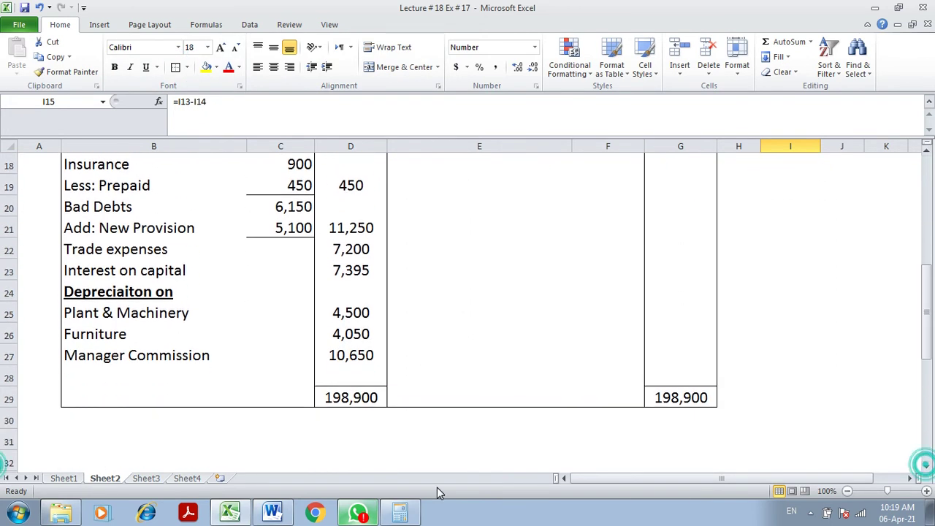
pyautogui.click(363, 358)
pyautogui.click(112, 379)
pyautogui.write('Net Pro')
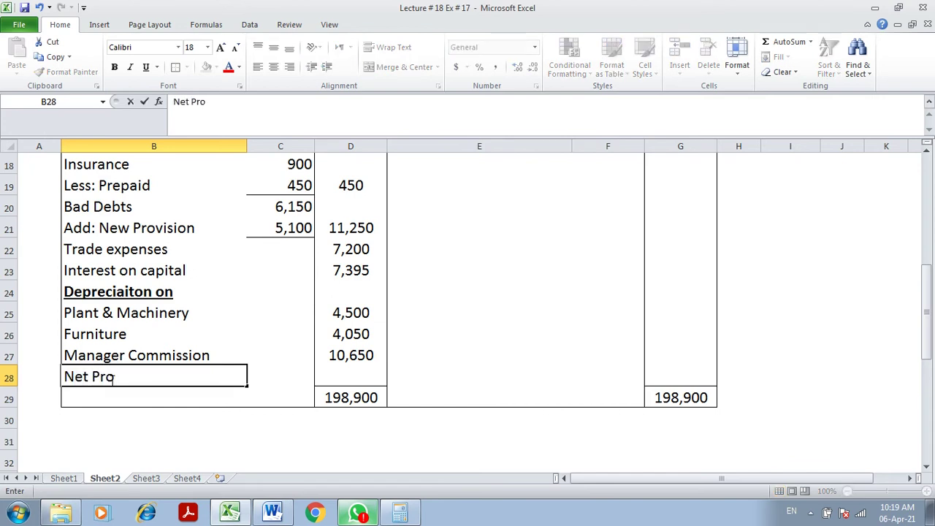
pyautogui.write('fit (115')
pyautogui.press('BackSpace')
pyautogui.write('6,655')
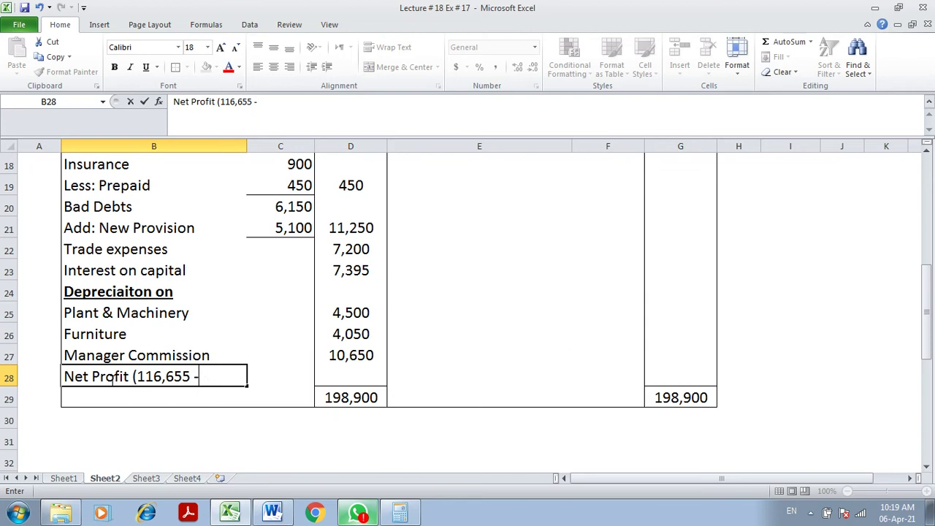
pyautogui.write(' - 10,650')
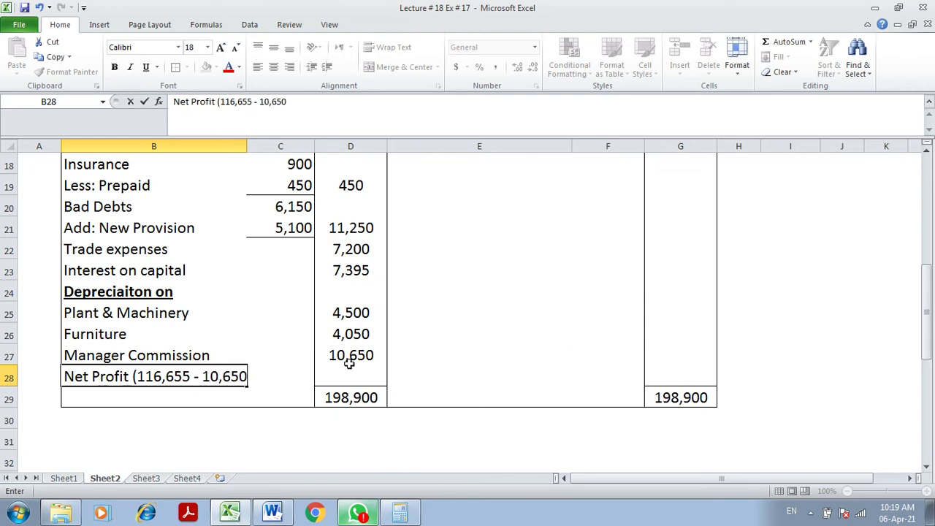
pyautogui.write(')')
pyautogui.press('Tab')
pyautogui.click(351, 368)
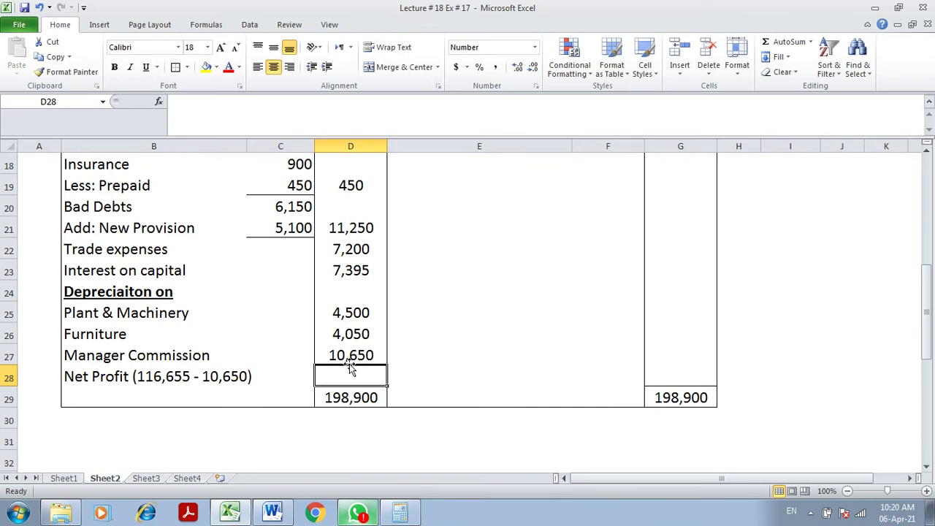
pyautogui.write('=1166')
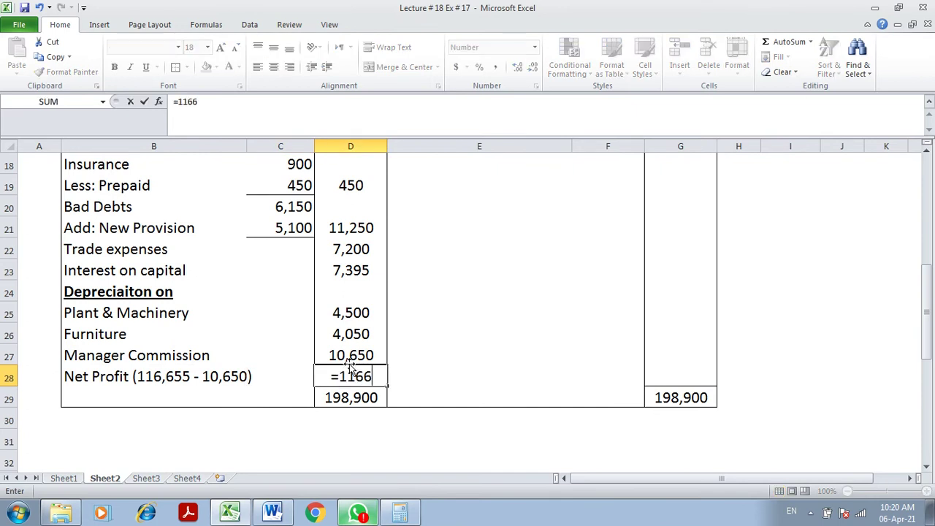
pyautogui.write('55-10650')
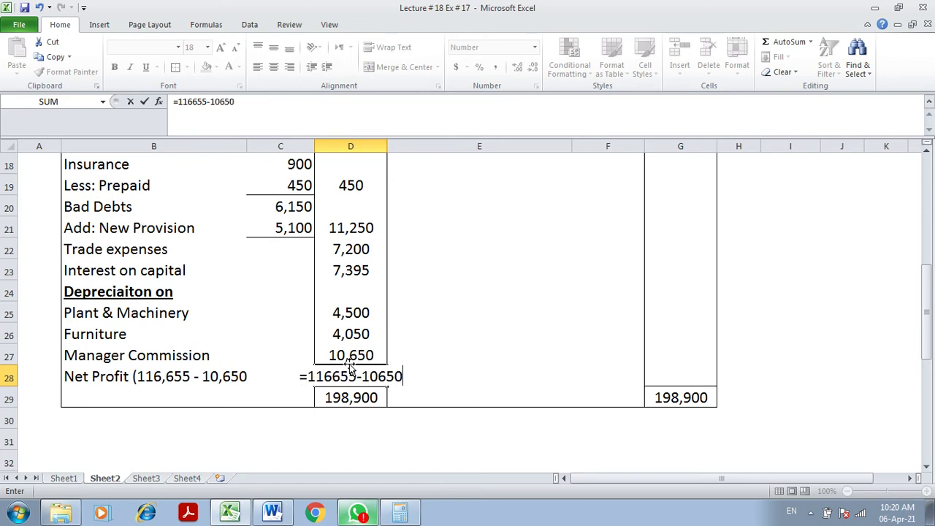
pyautogui.press('Return')
pyautogui.click(352, 374)
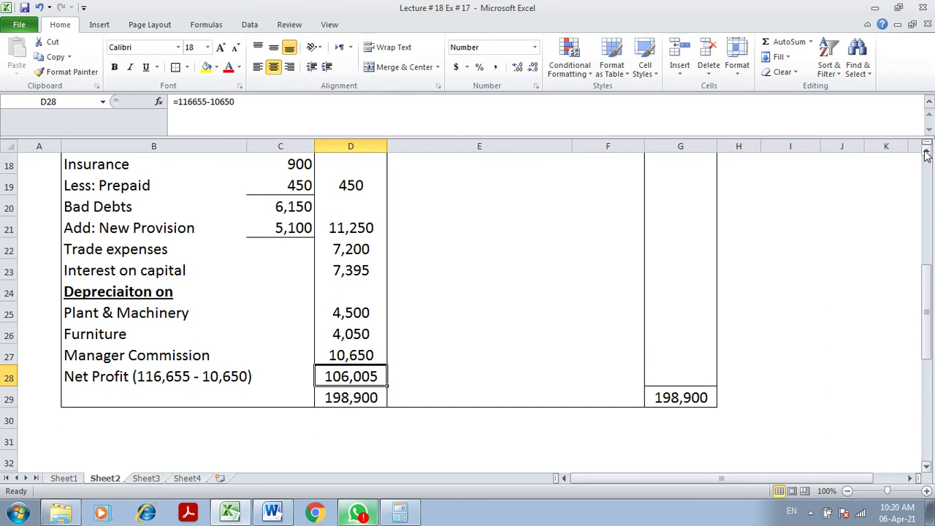
# Step: Check the Manager Commission working on Sheet3 and correct the commission amount in D27 on Sheet2 to 10,605
pyautogui.scroll(2, 926, 156)
pyautogui.click(793, 228)
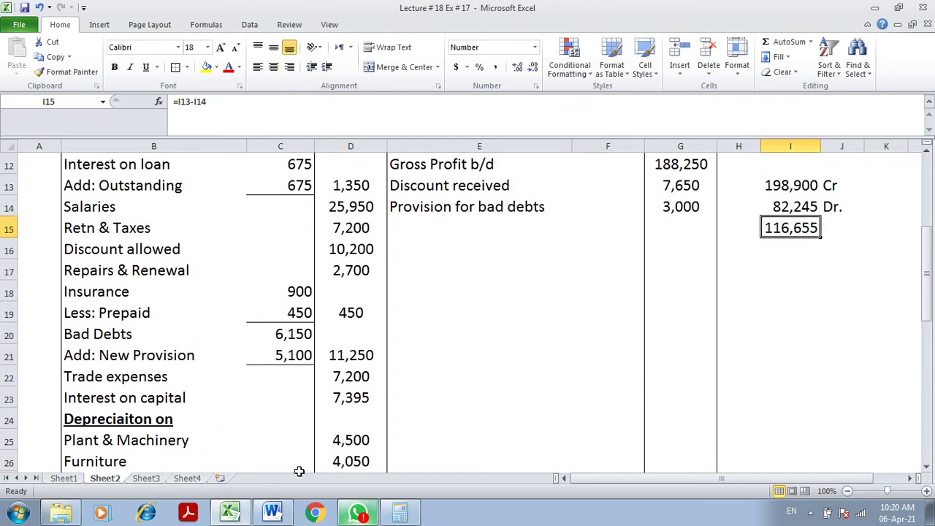
pyautogui.click(153, 479)
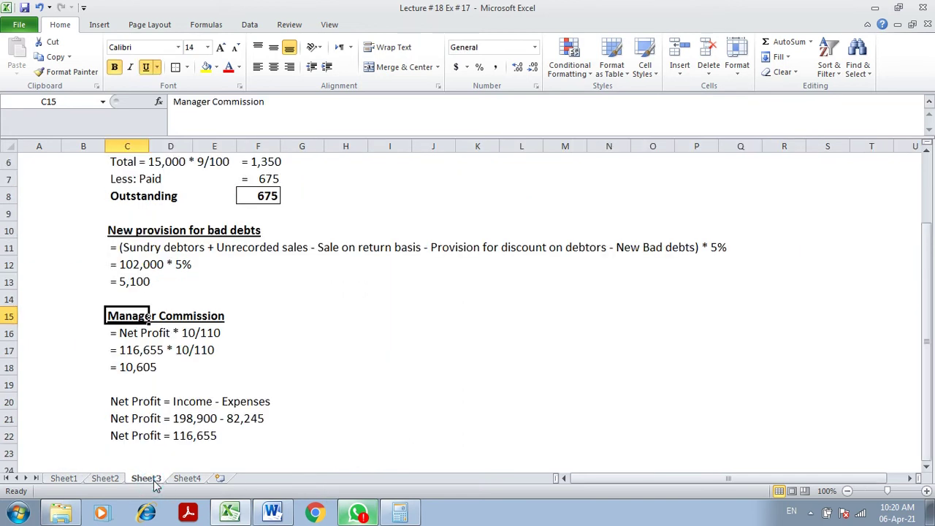
pyautogui.click(106, 479)
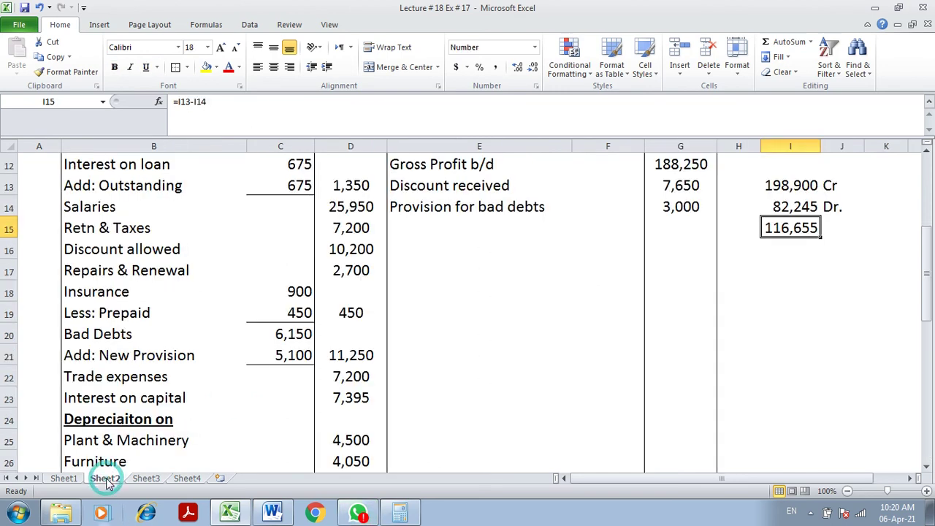
pyautogui.click(144, 479)
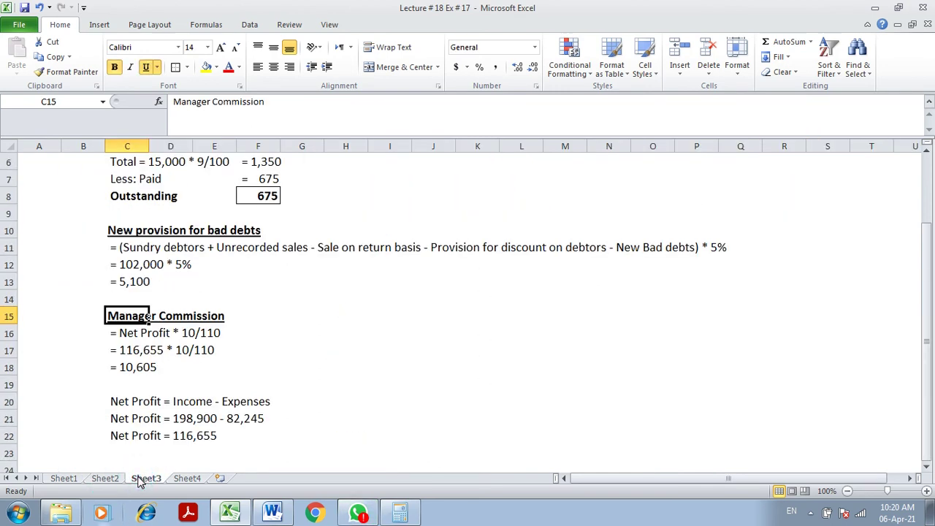
pyautogui.click(110, 480)
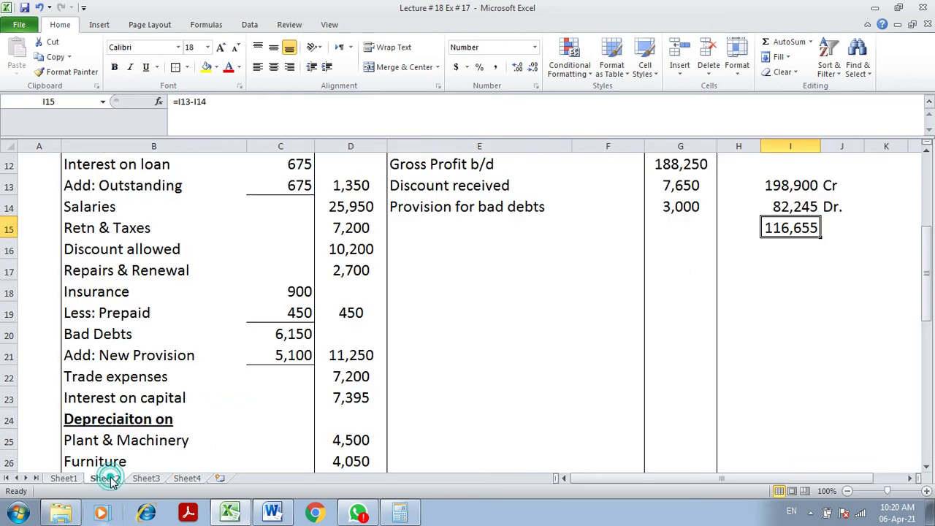
pyautogui.click(927, 466)
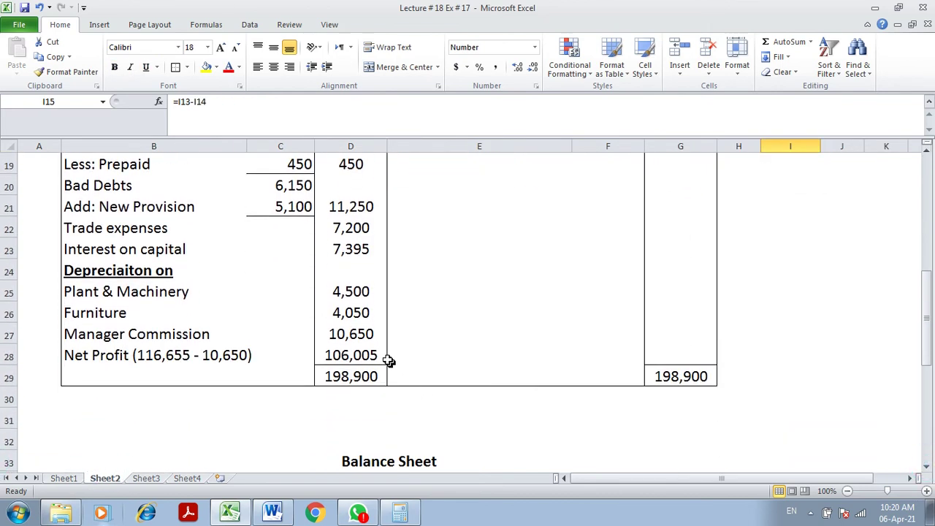
pyautogui.click(362, 335)
pyautogui.write('10,605')
pyautogui.press('Return')
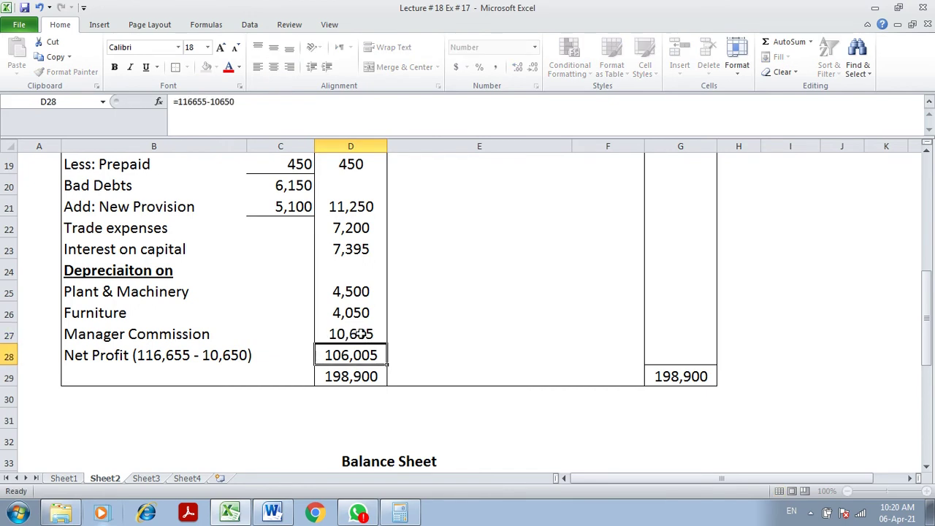
# Step: Correct the net profit label in B28 to "Net Profit (116,655 - 10,605)"
pyautogui.click(167, 355)
pyautogui.doubleClick(118, 355)
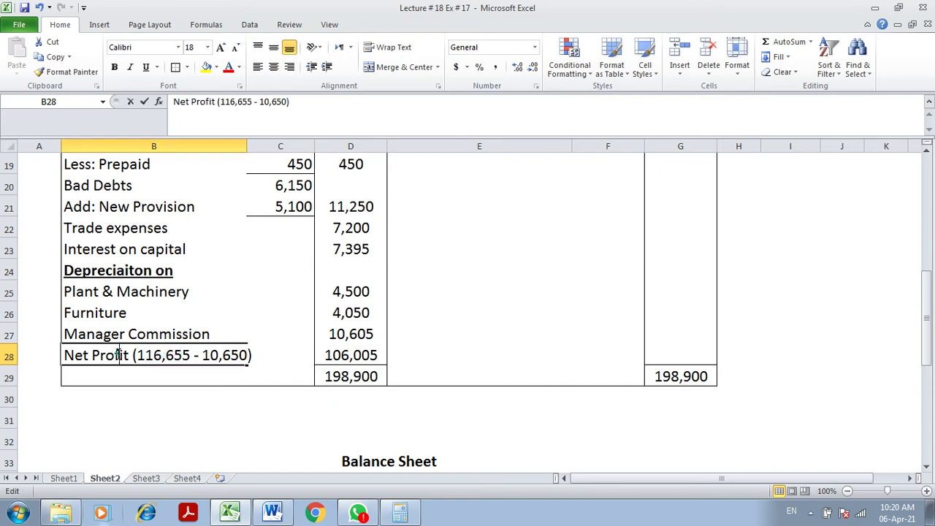
pyautogui.press('End')
pyautogui.press('BackSpace')
pyautogui.press('BackSpace')
pyautogui.press('BackSpace')
pyautogui.press('BackSpace')
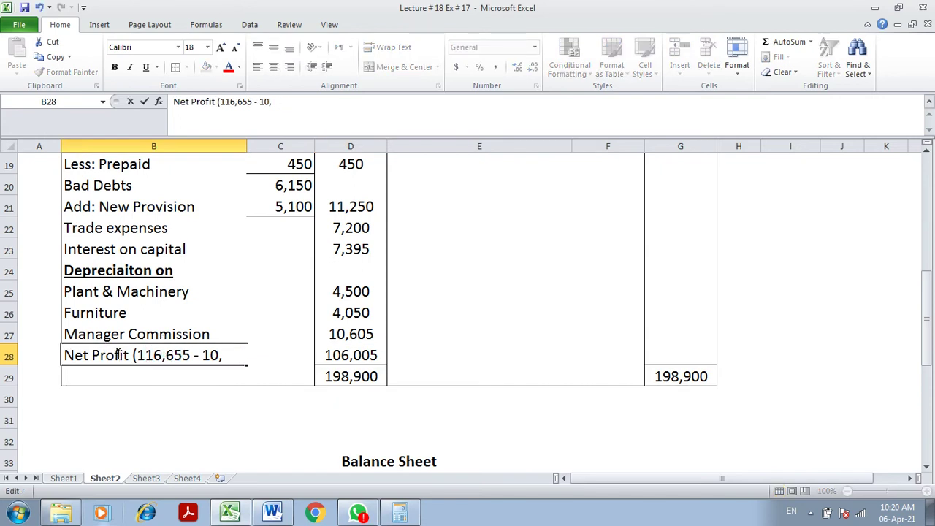
pyautogui.write('605')
pyautogui.press('Return')
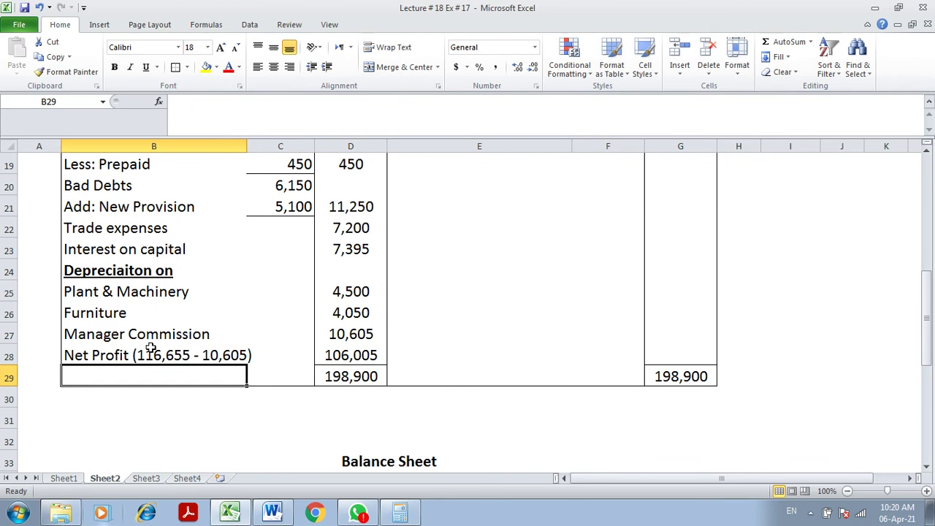
pyautogui.click(329, 356)
pyautogui.write('=')
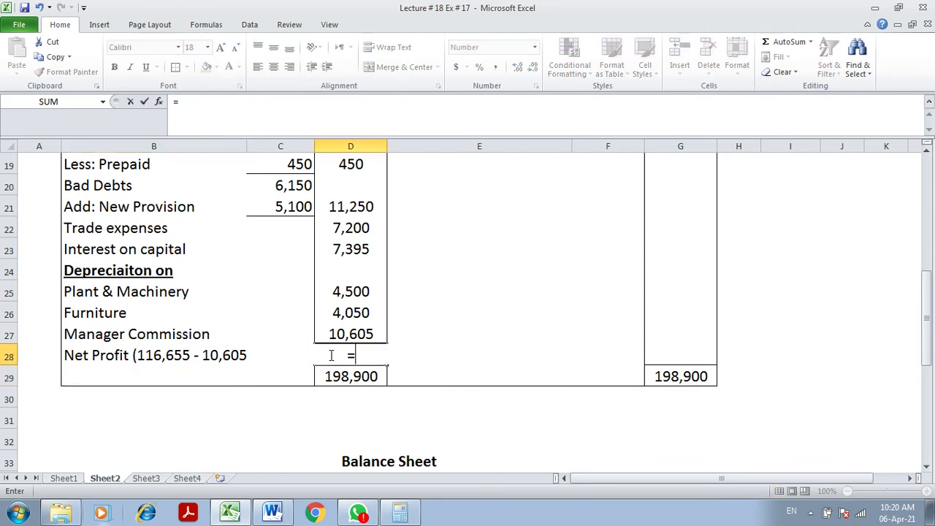
pyautogui.write('116655-')
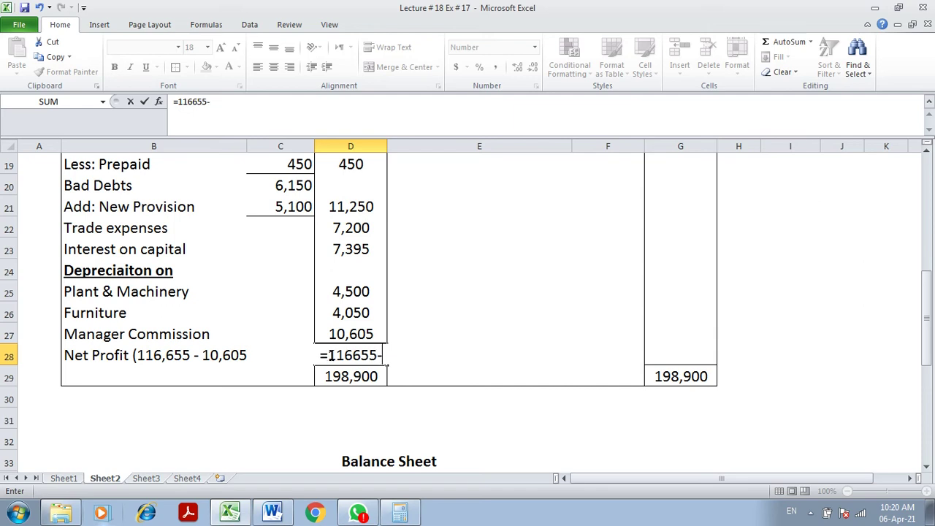
pyautogui.write('10605')
pyautogui.press('Return')
pyautogui.click(330, 355)
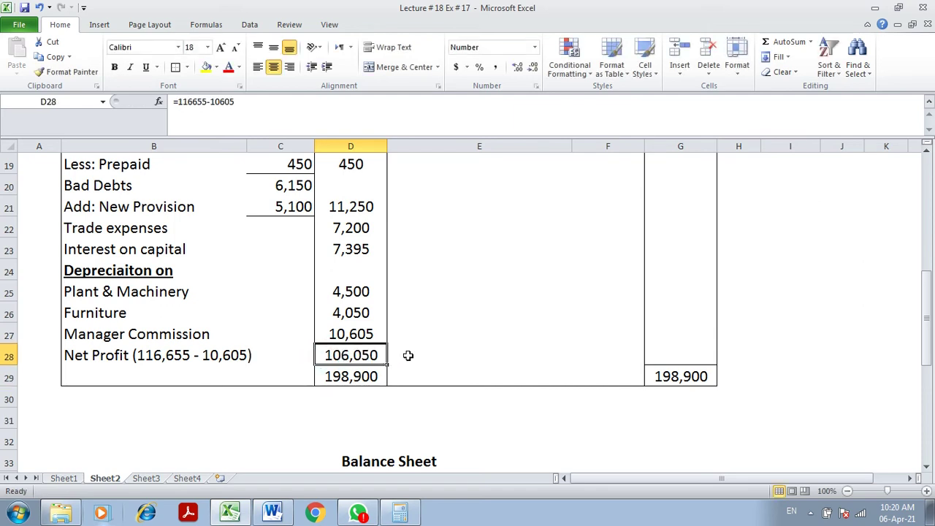
# Step: Review the Cr and Dr difference in I15 against the Manager Commission and Net Profit amounts in D27 and D28
pyautogui.press('pageup')
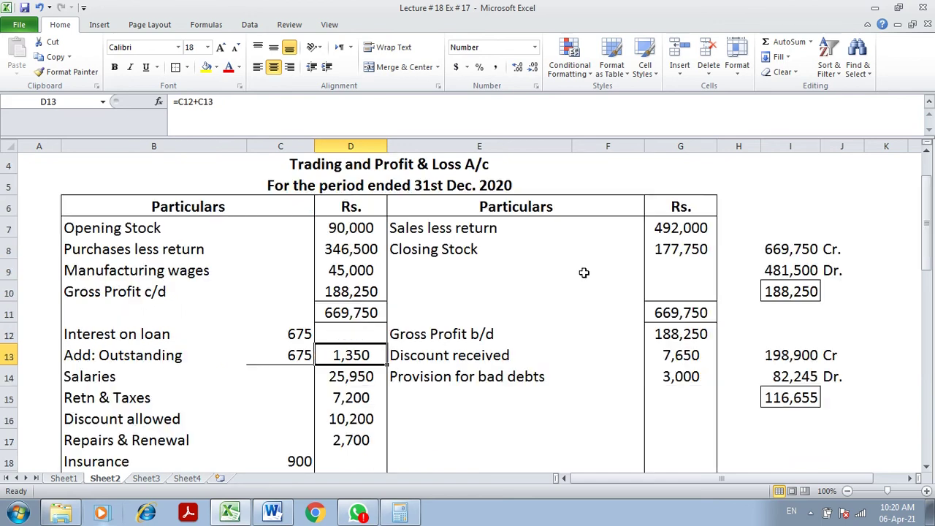
pyautogui.click(804, 398)
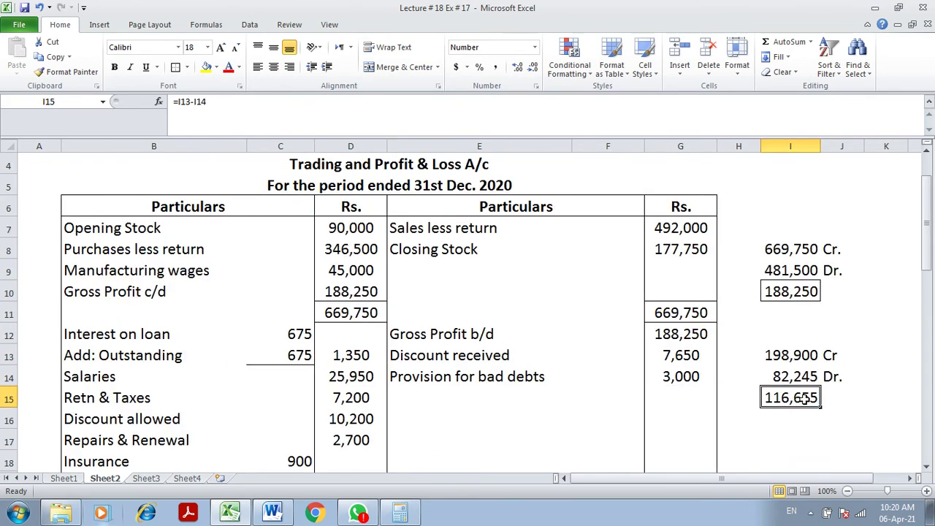
pyautogui.press('pagedown')
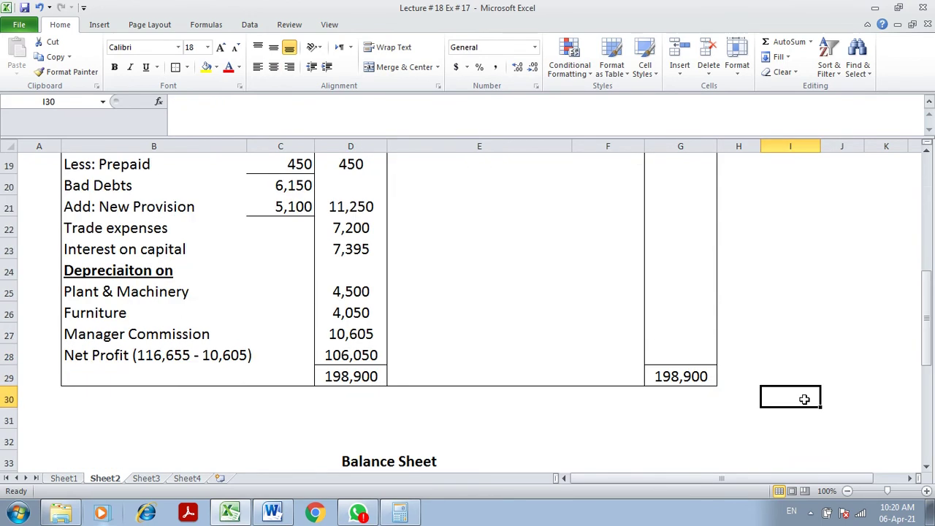
pyautogui.click(356, 335)
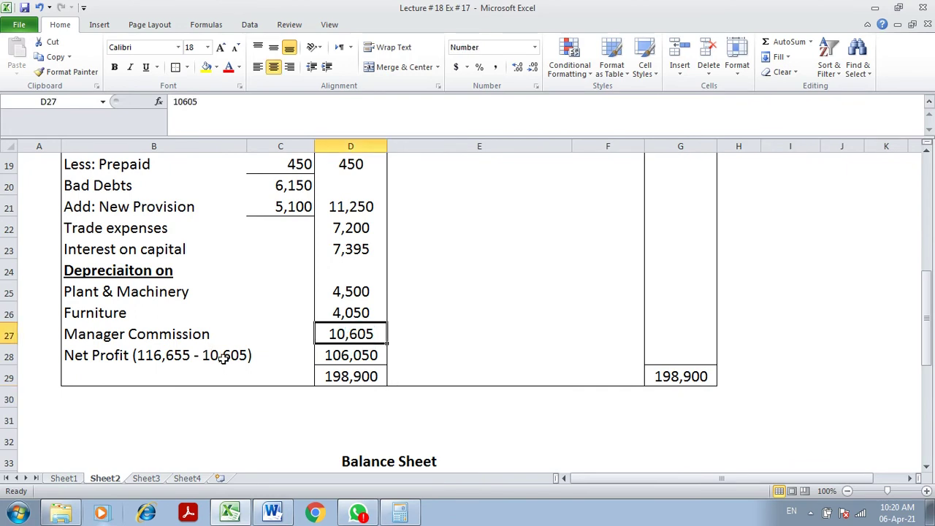
pyautogui.click(351, 355)
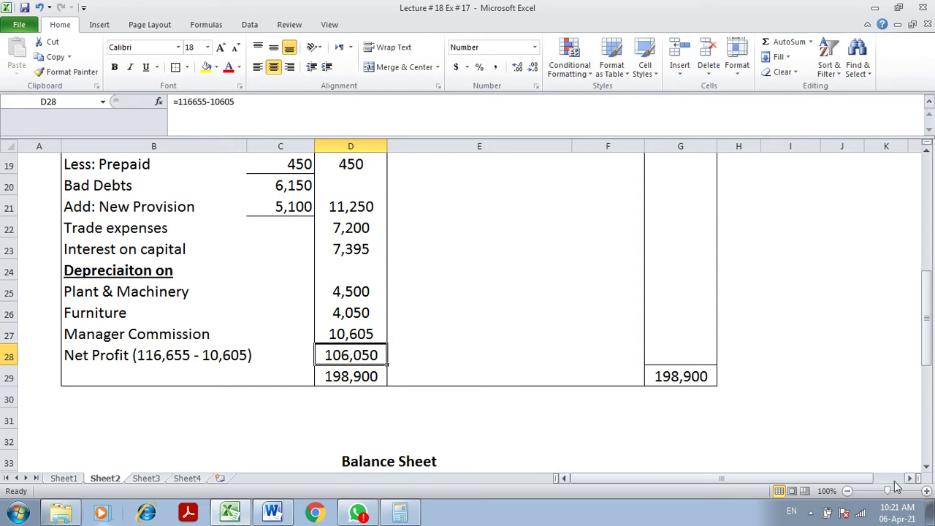
# Step: Enter the heading "Current Assets" in B36, the first row under Assets in the Balance Sheet
pyautogui.scroll(-5, 927, 470)
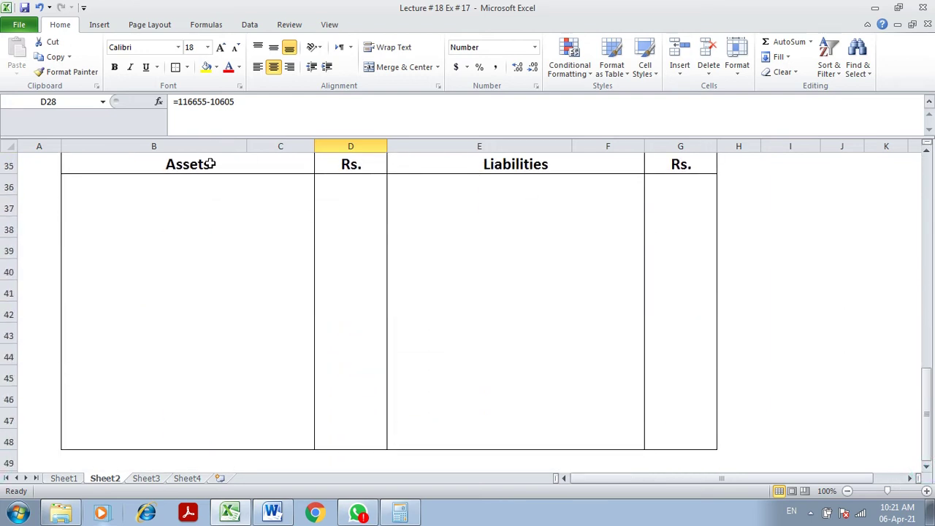
pyautogui.click(137, 185)
pyautogui.write('Cu')
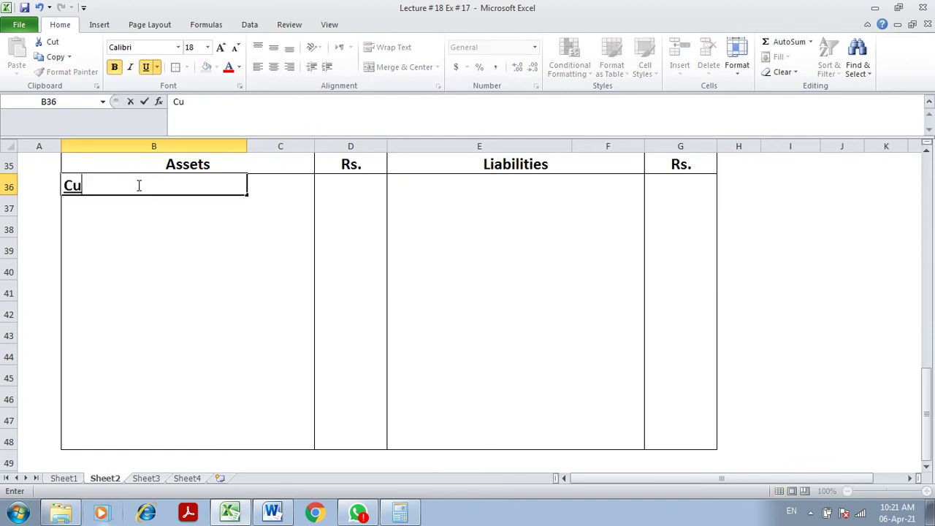
pyautogui.write('rrent Assets')
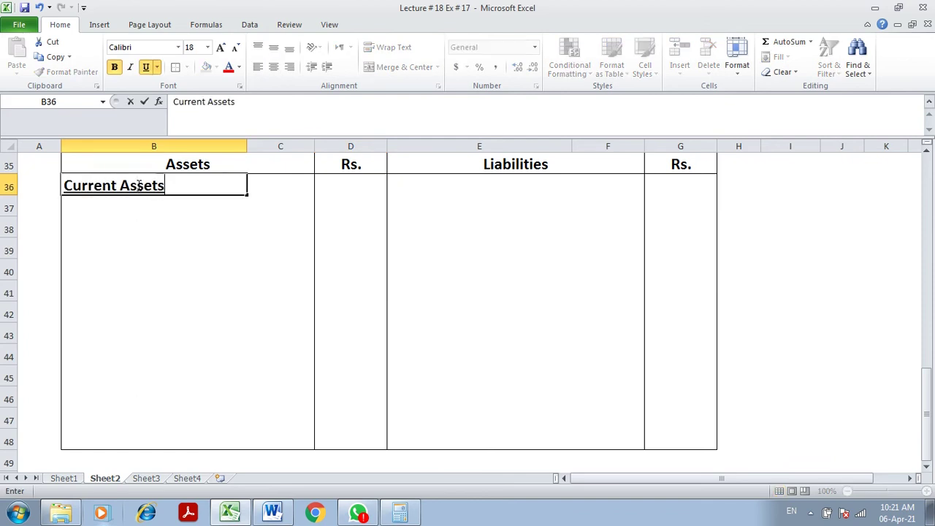
pyautogui.press('Return')
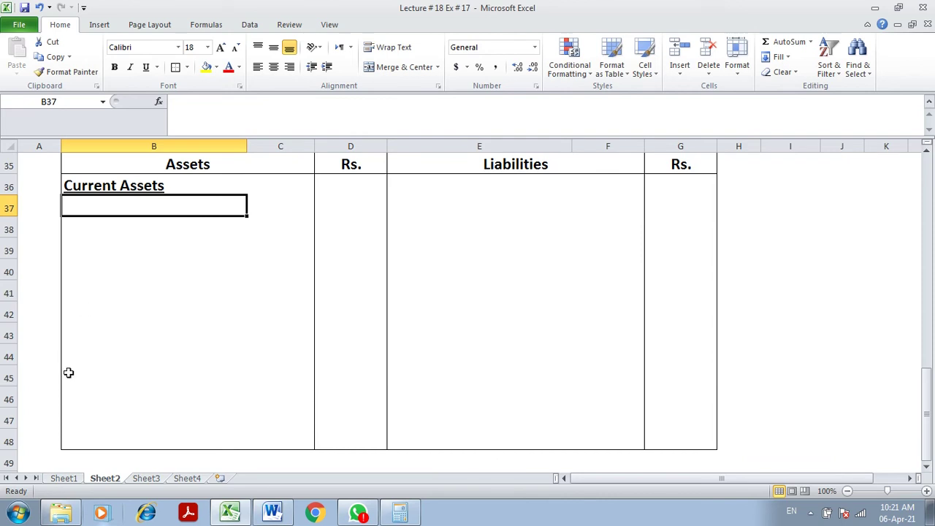
# Step: Look up cash in hand in the Word trial balance and enter "Cash in hand" with 1,650 in row 37 of the Excel Balance Sheet
pyautogui.click(274, 510)
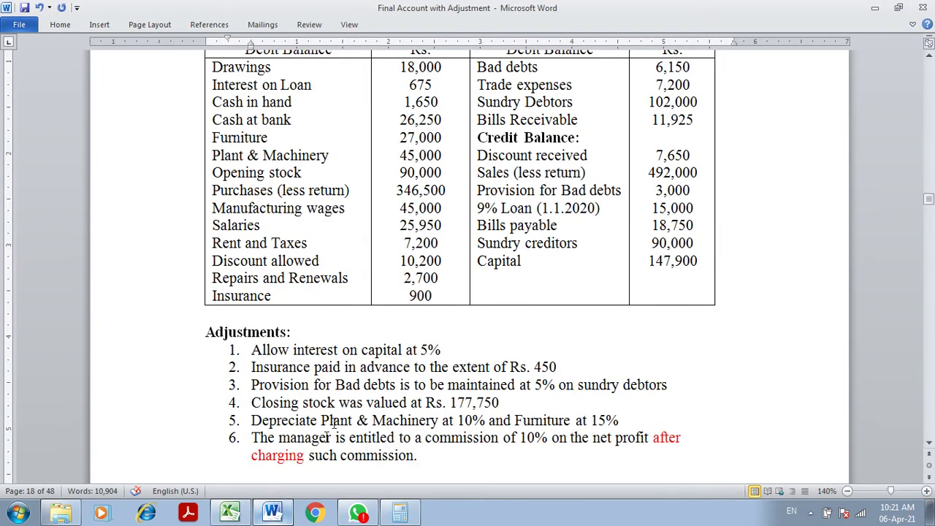
pyautogui.click(252, 102)
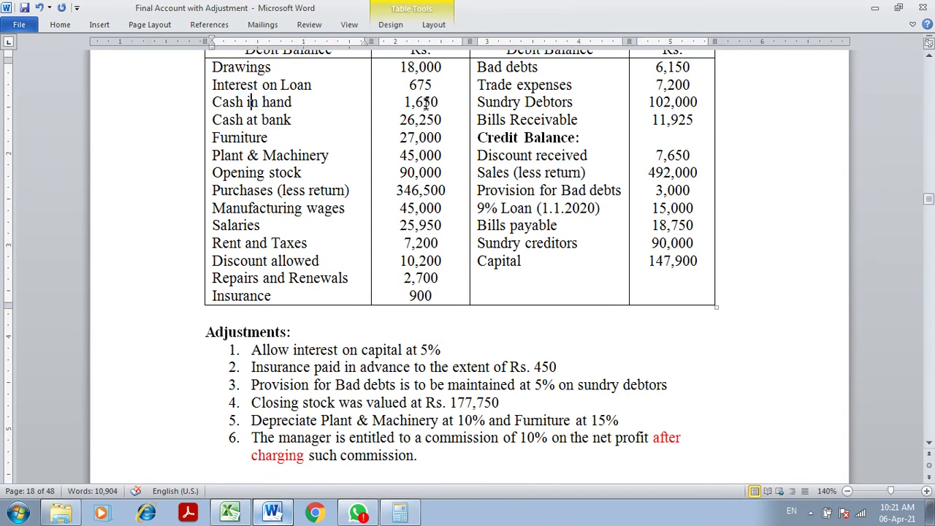
pyautogui.click(230, 512)
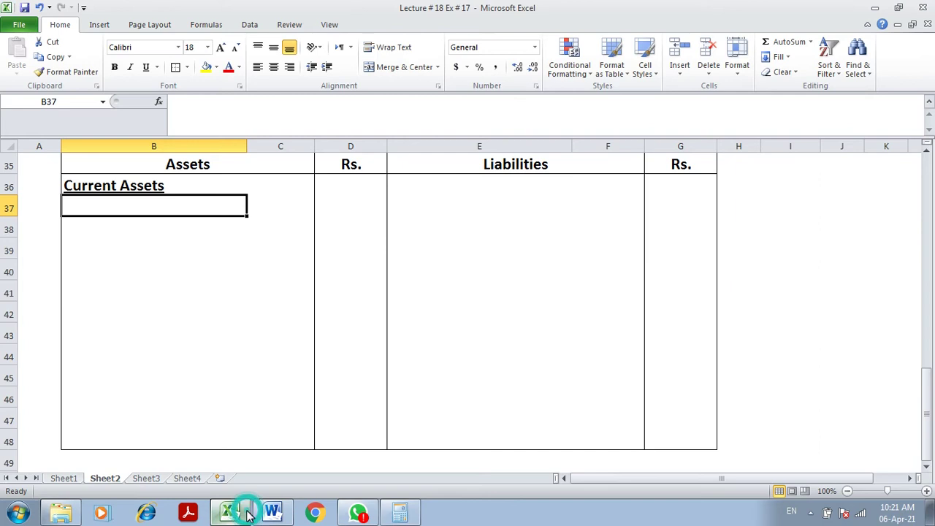
pyautogui.write('Cash in hand')
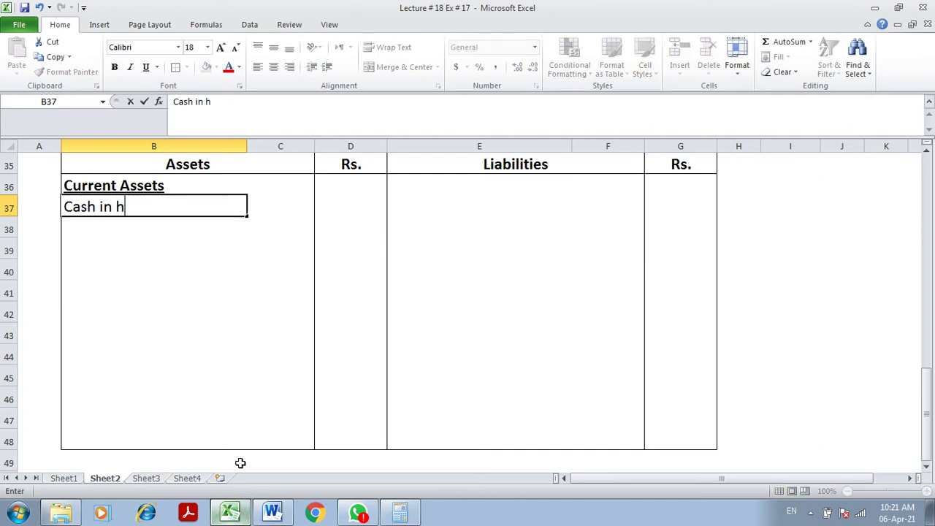
pyautogui.press('Tab')
pyautogui.press('Tab')
pyautogui.write('1,650')
pyautogui.press('Return')
# Step: Add "Cash at bank" in row 38 with the amount 26,250 taken from the Word trial balance
pyautogui.write('Cash at bank')
pyautogui.press('Tab')
pyautogui.press('Tab')
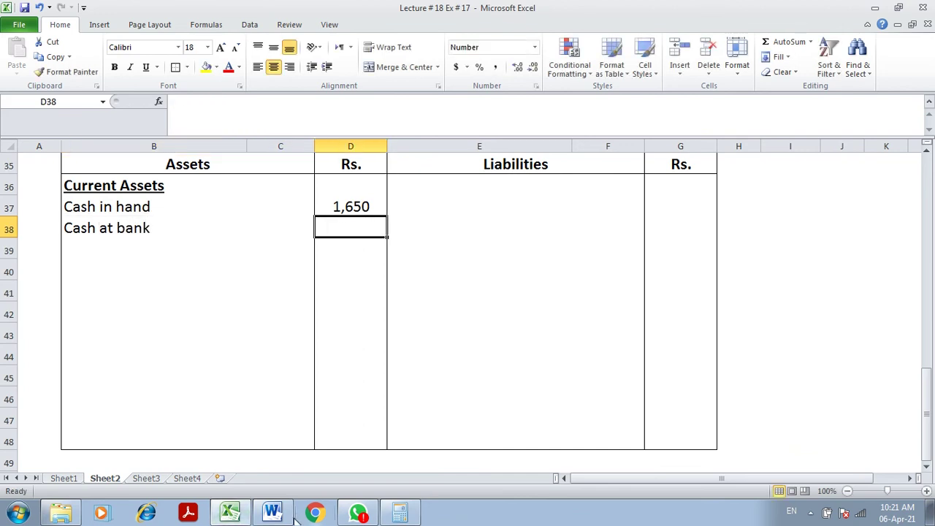
pyautogui.click(272, 514)
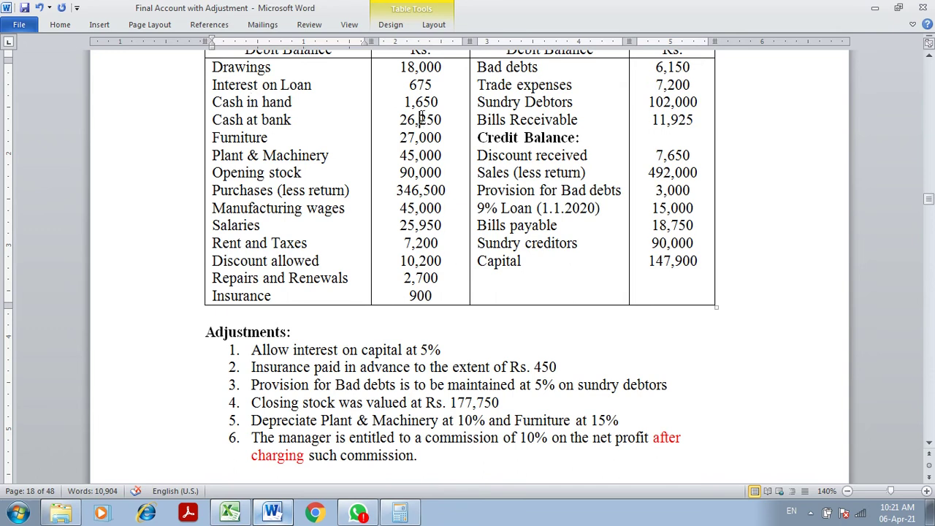
pyautogui.click(230, 513)
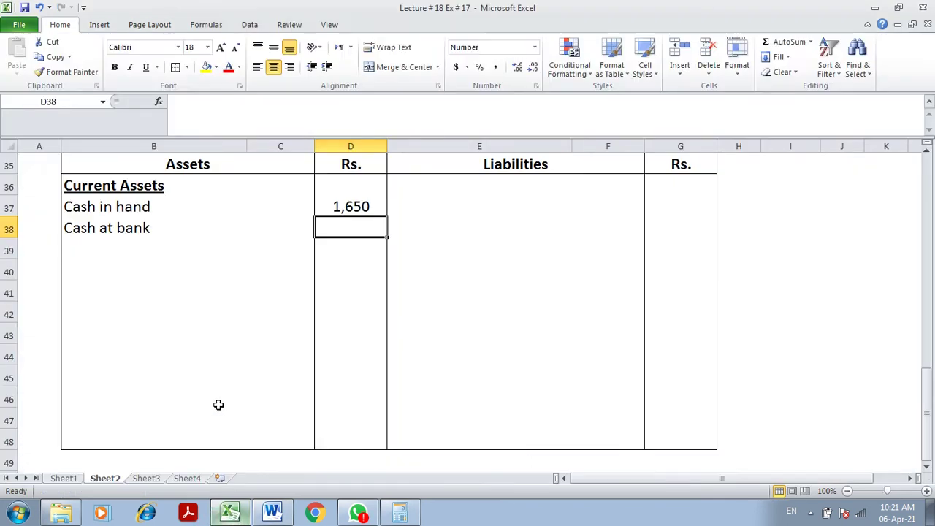
pyautogui.write('26,250')
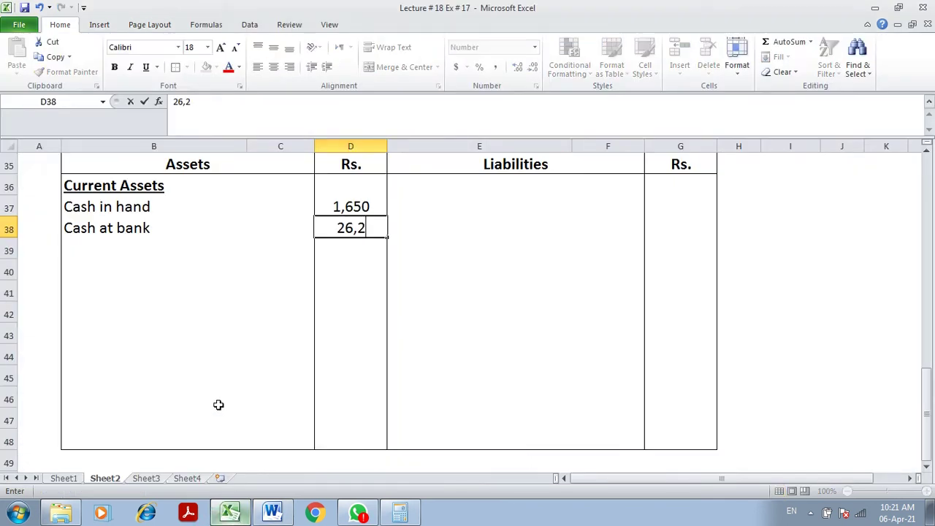
pyautogui.press('Return')
# Step: Look up sundry debtors in the Word trial balance and enter "Sundry Debtors" with 102,000 in B39 and C39 of the Excel Balance Sheet
pyautogui.click(273, 513)
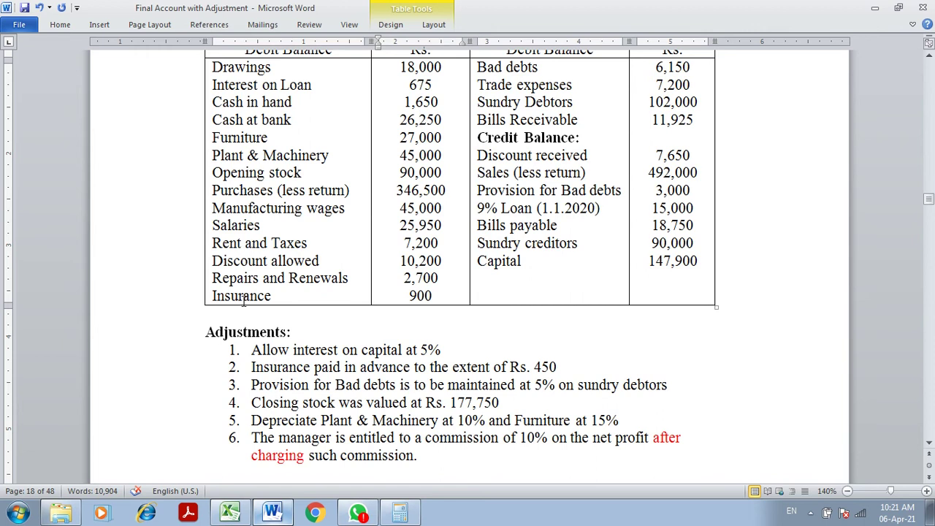
pyautogui.click(515, 102)
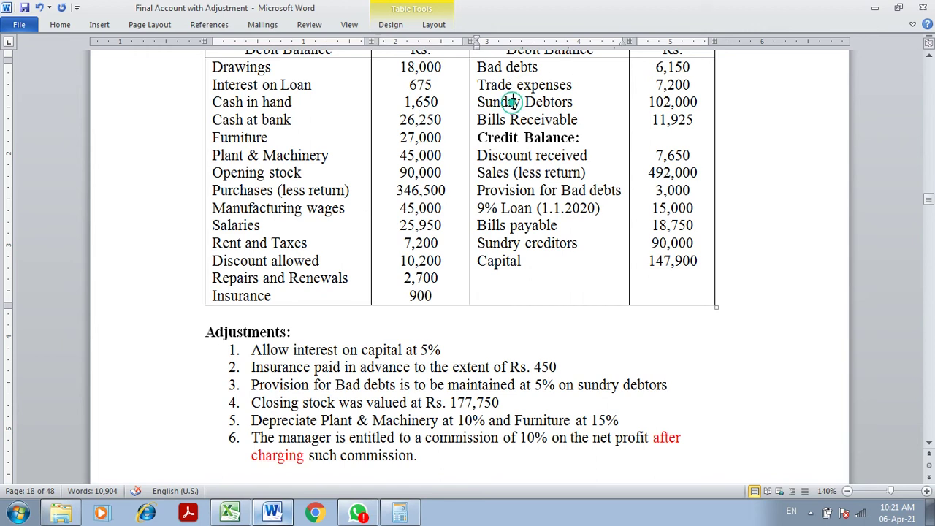
pyautogui.click(230, 513)
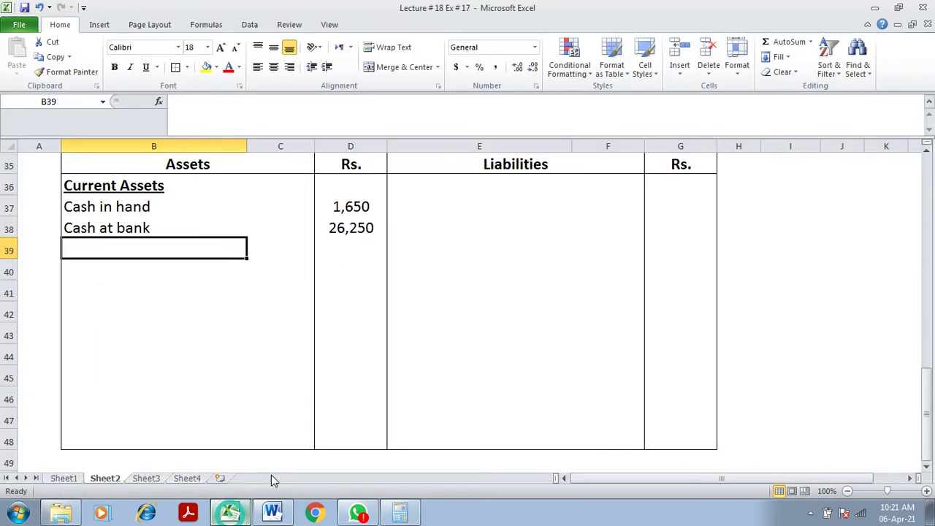
pyautogui.write('Sundry De')
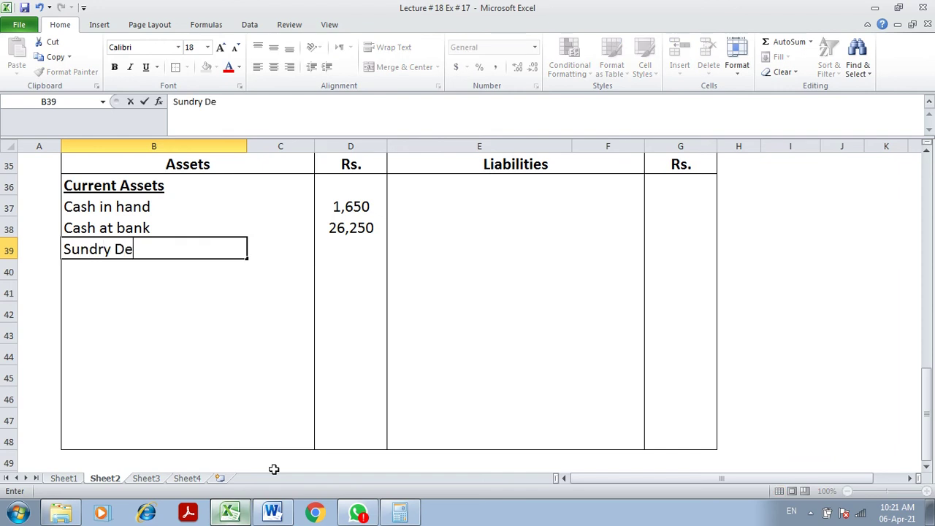
pyautogui.write('btors')
pyautogui.press('Tab')
pyautogui.write('102,000')
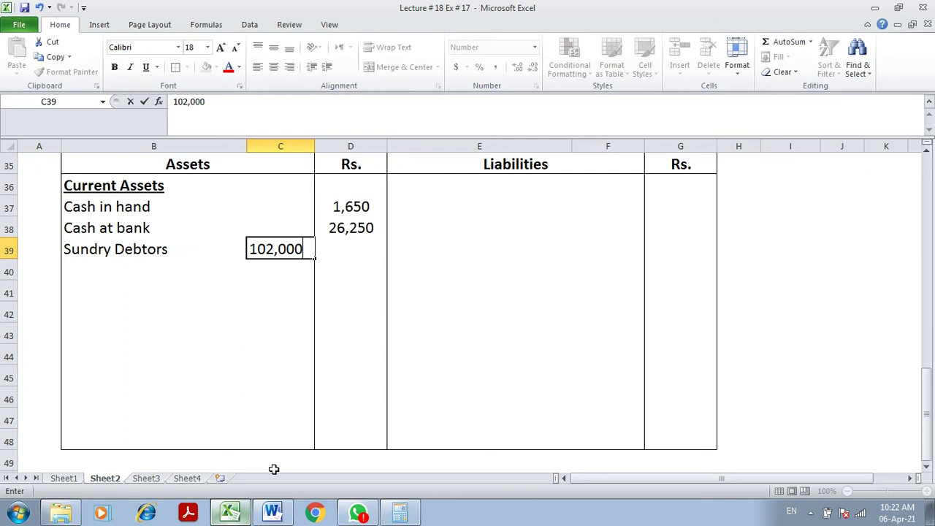
pyautogui.press('Return')
# Step: Add "Less: New Provision" in B40 and link C40 to the new provision amount in C21
pyautogui.write('Less: New Pro')
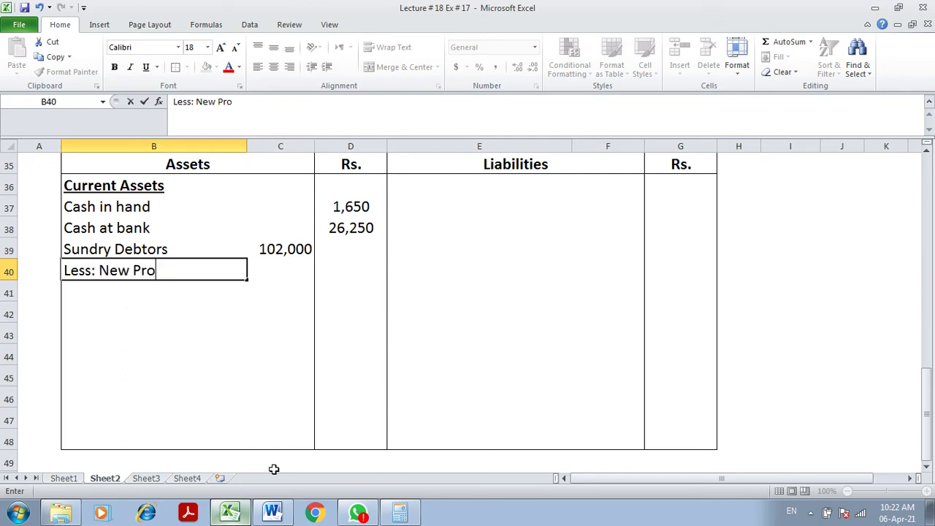
pyautogui.write('vision')
pyautogui.press('Tab')
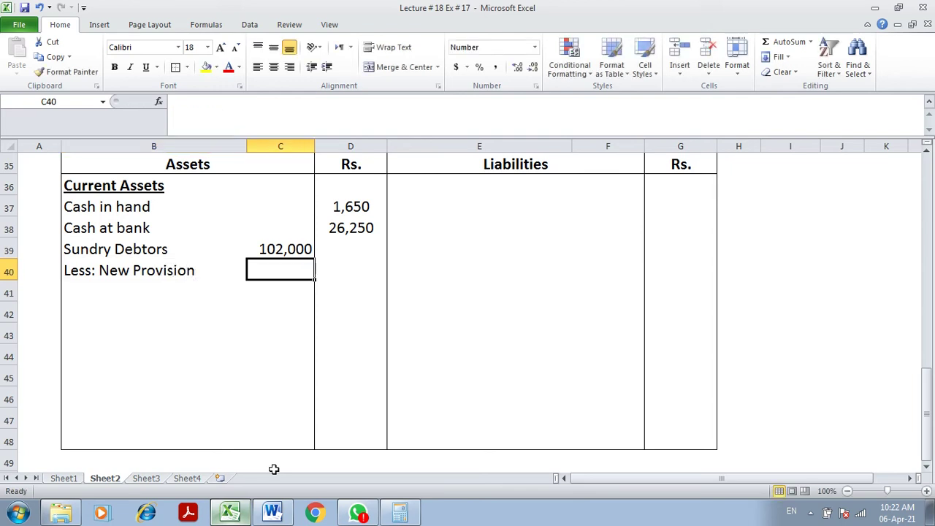
pyautogui.write('=')
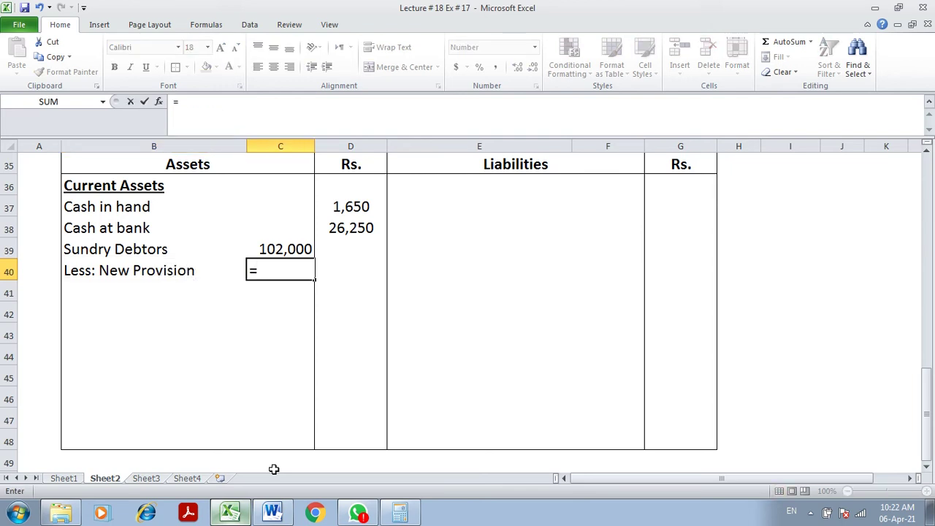
pyautogui.press('pageup')
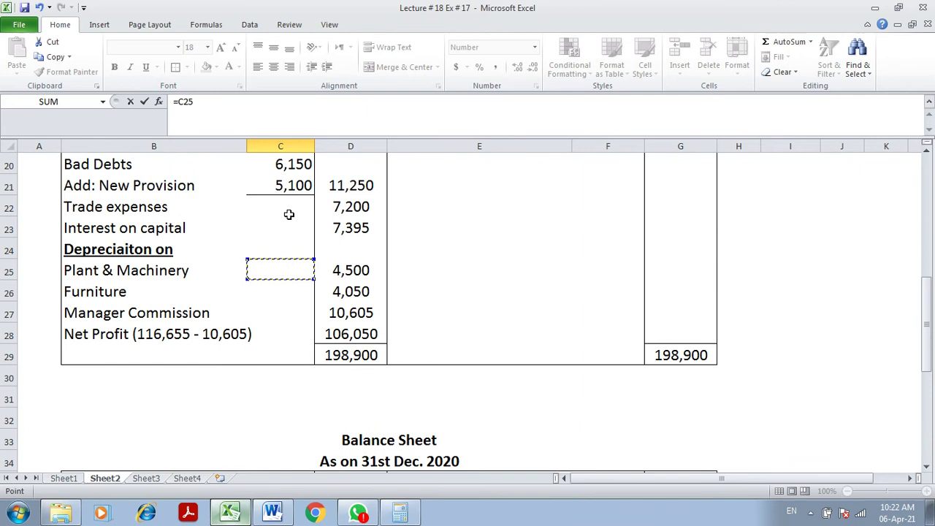
pyautogui.click(290, 187)
pyautogui.press('Return')
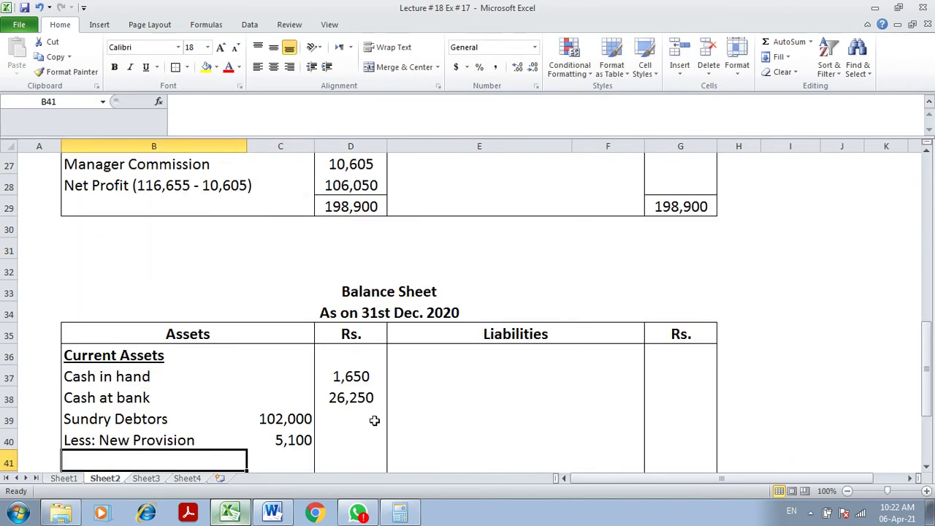
# Step: Add a bottom border to the provision amount in C40 and calculate net debtors in D40 as C39 minus C40
pyautogui.click(291, 441)
pyautogui.click(187, 67)
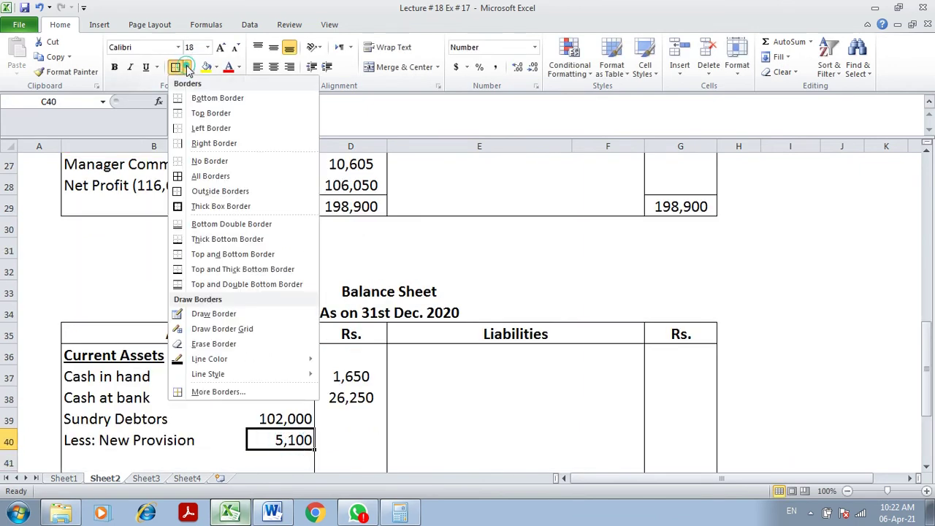
pyautogui.click(212, 98)
pyautogui.press('Right')
pyautogui.write('=')
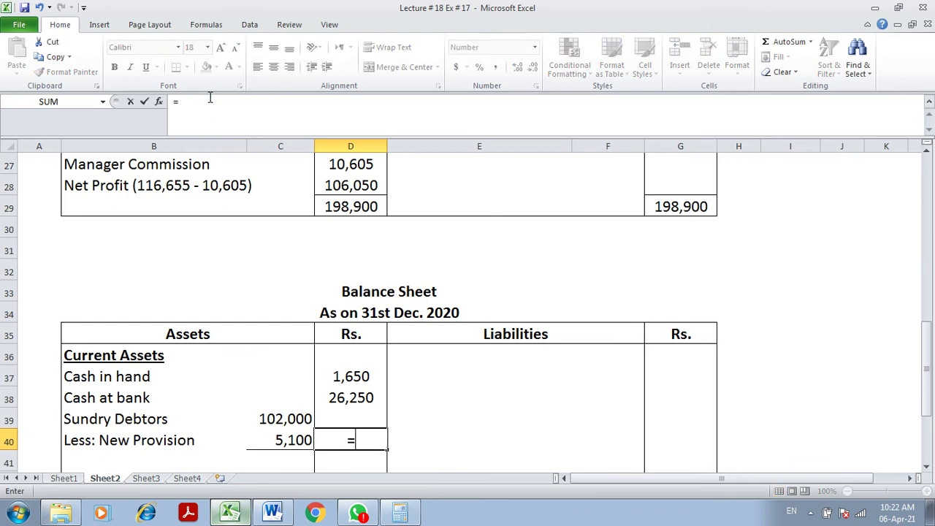
pyautogui.click(291, 417)
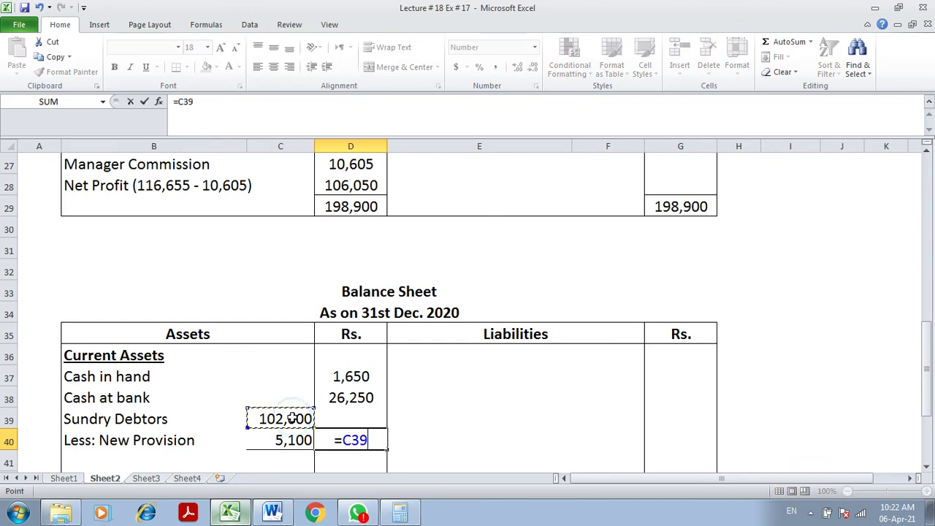
pyautogui.write('-')
pyautogui.click(291, 437)
pyautogui.press('Tab')
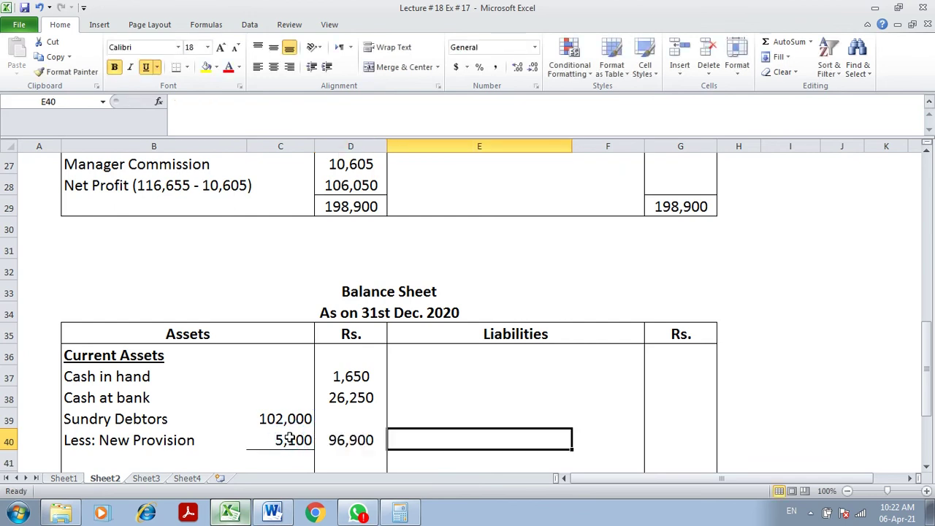
# Step: Add "Closing Stock" in row 41 with the amount 177,750 taken from the adjustments in the Word document
pyautogui.click(123, 442)
pyautogui.press('Down')
pyautogui.write('C')
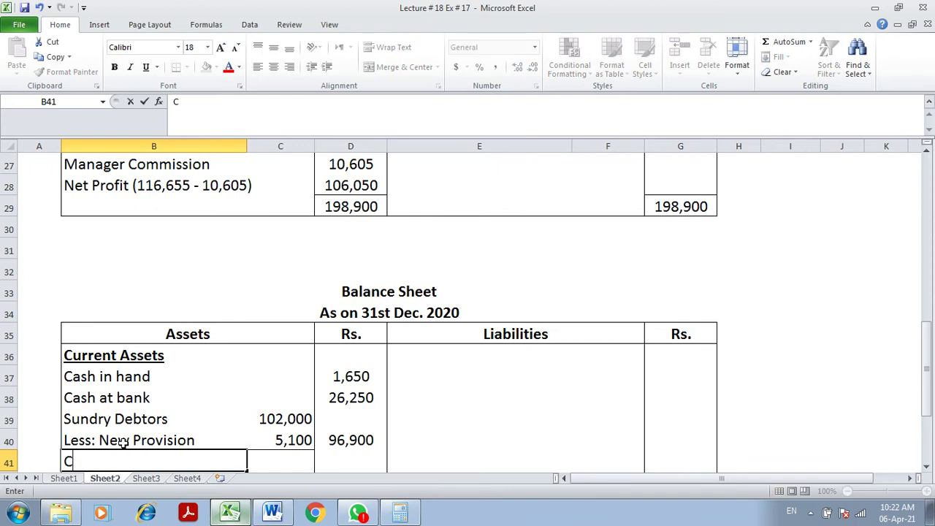
pyautogui.write('losing Stock')
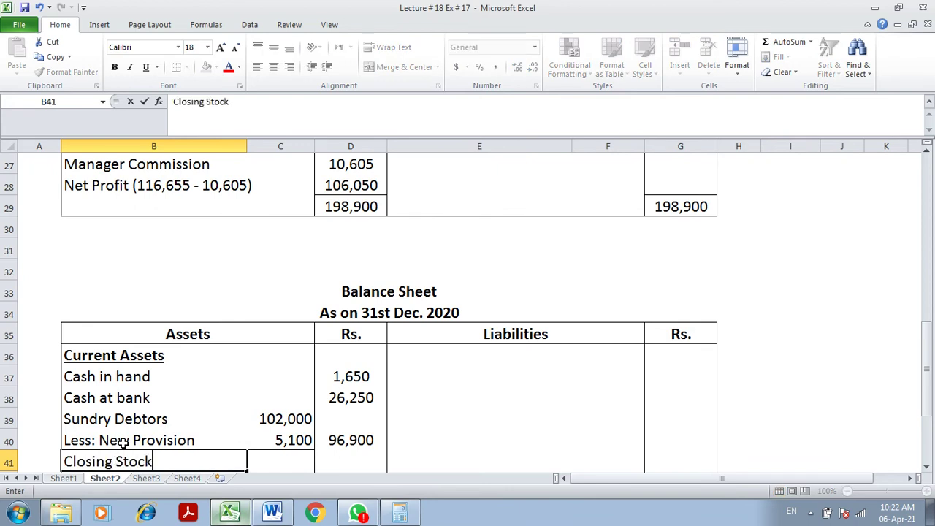
pyautogui.press('Tab')
pyautogui.press('Tab')
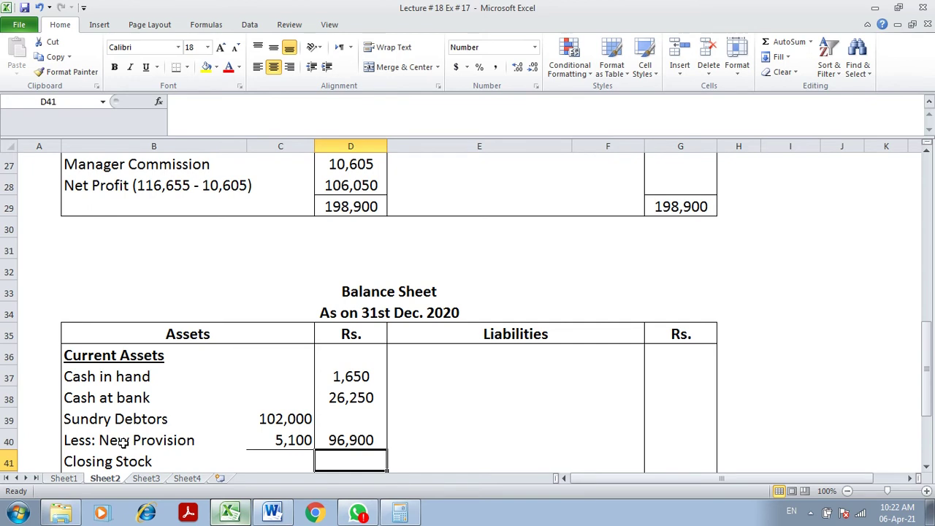
pyautogui.click(272, 513)
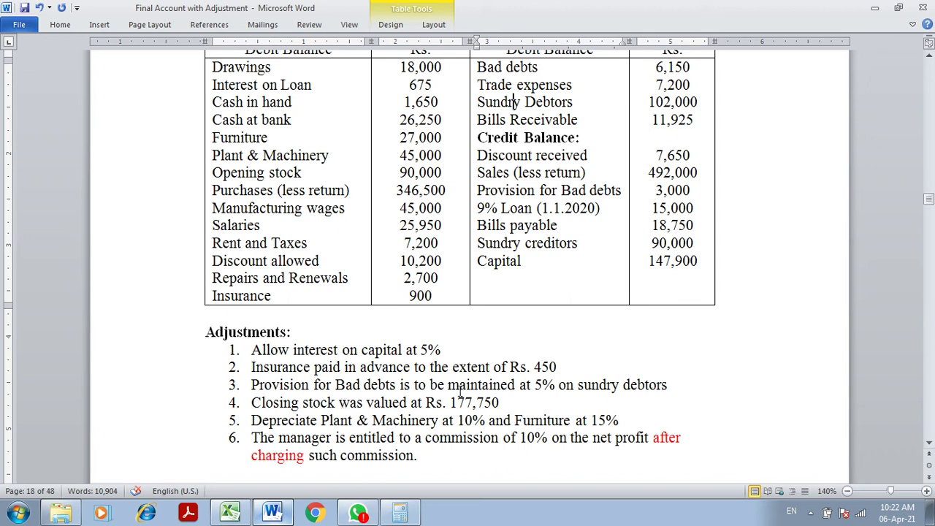
pyautogui.click(230, 514)
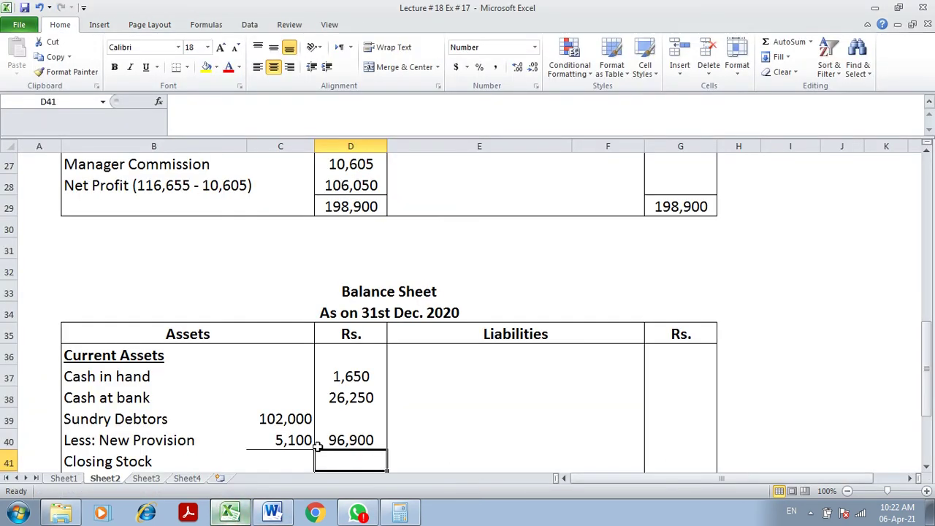
pyautogui.write('177,750')
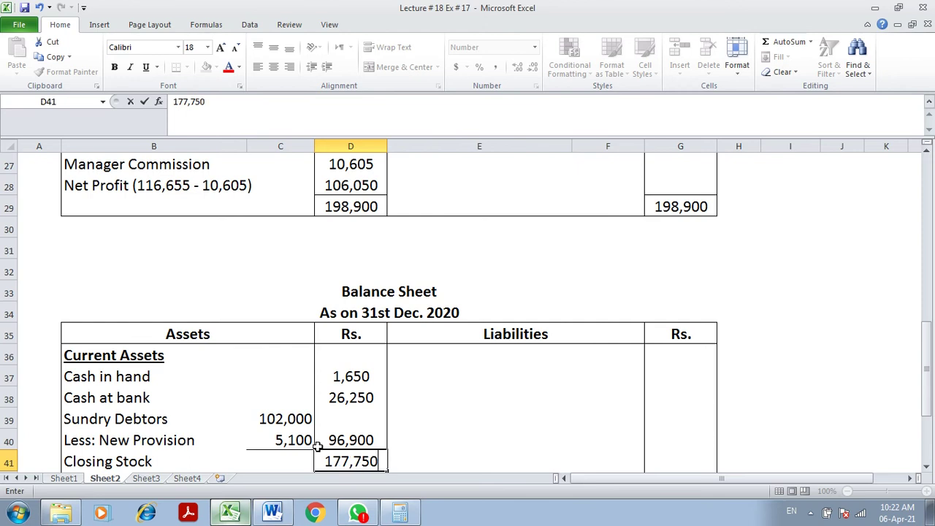
pyautogui.press('Return')
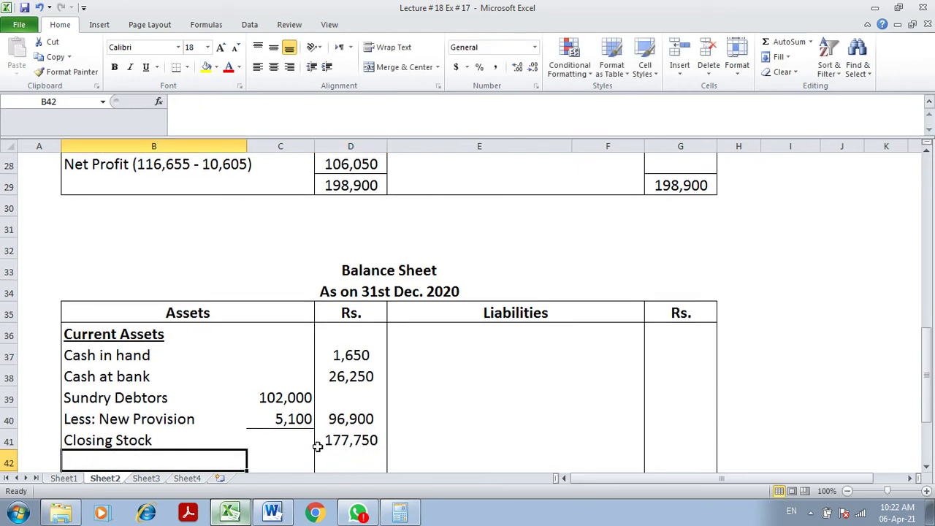
# Step: Add "Prepaid insurance" in row 42 with 450 from the Word adjustments, and check it against the prepaid deduction in C19
pyautogui.write('Prepai')
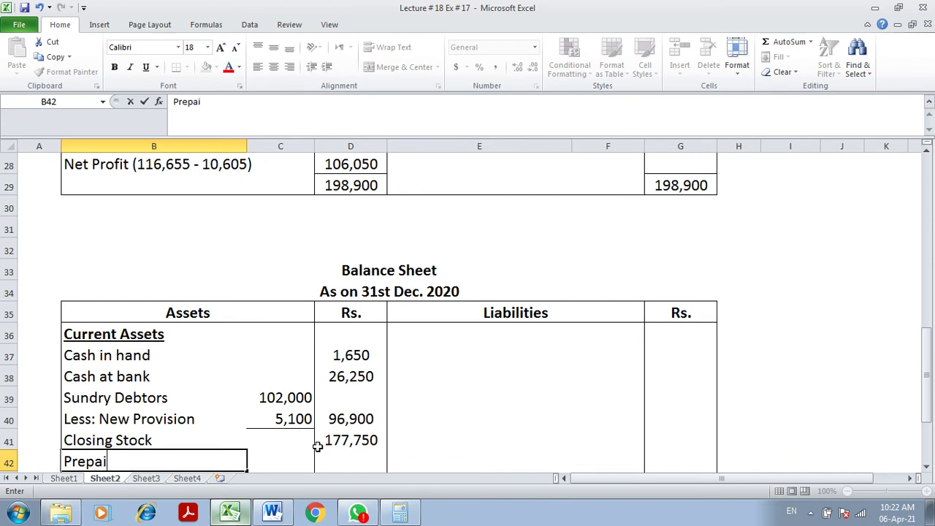
pyautogui.write('d insurance')
pyautogui.press('Tab')
pyautogui.press('Tab')
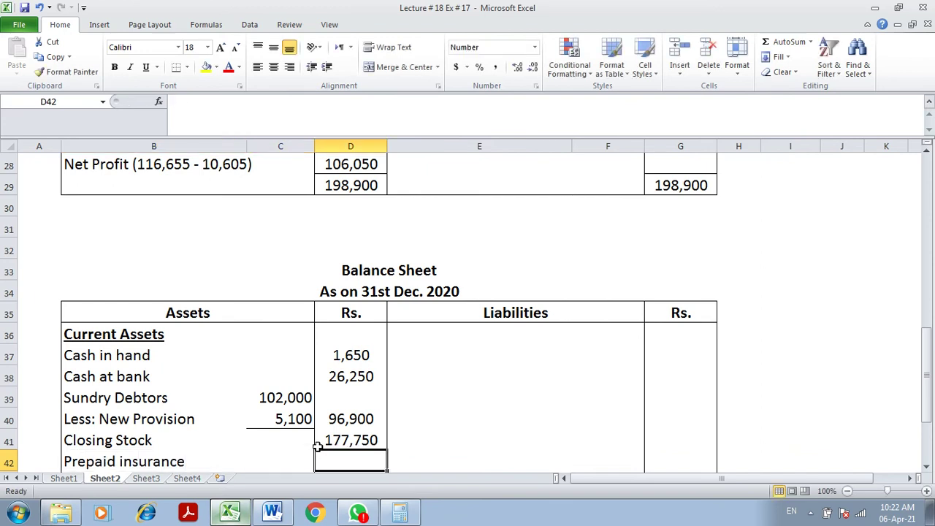
pyautogui.click(272, 512)
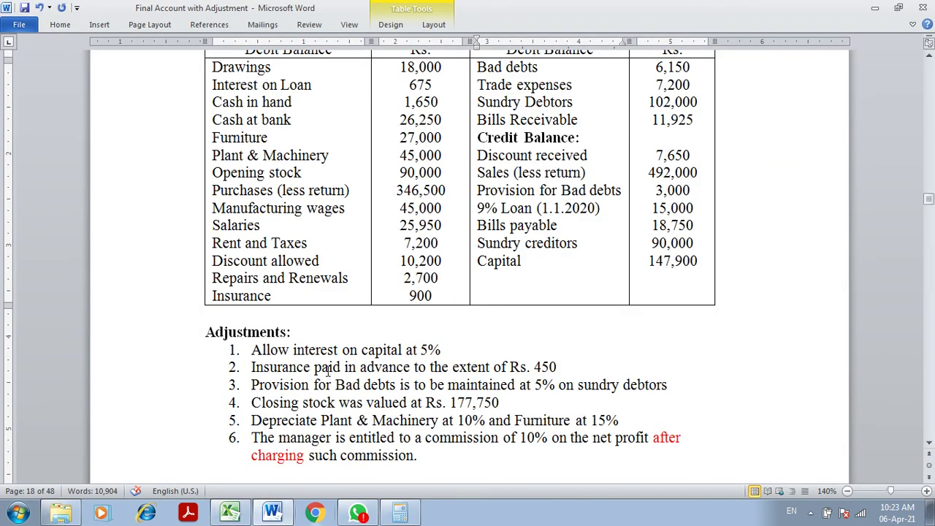
pyautogui.click(230, 513)
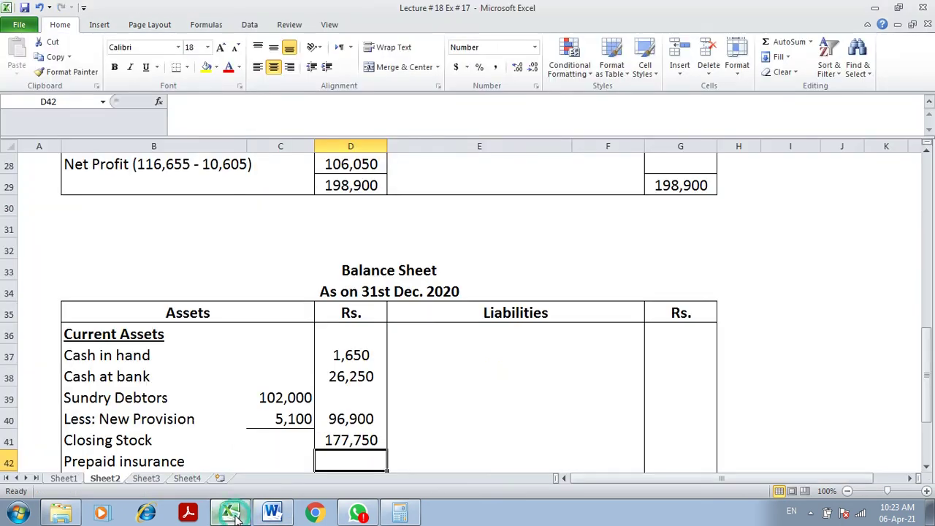
pyautogui.write('4,050')
pyautogui.press('pageup')
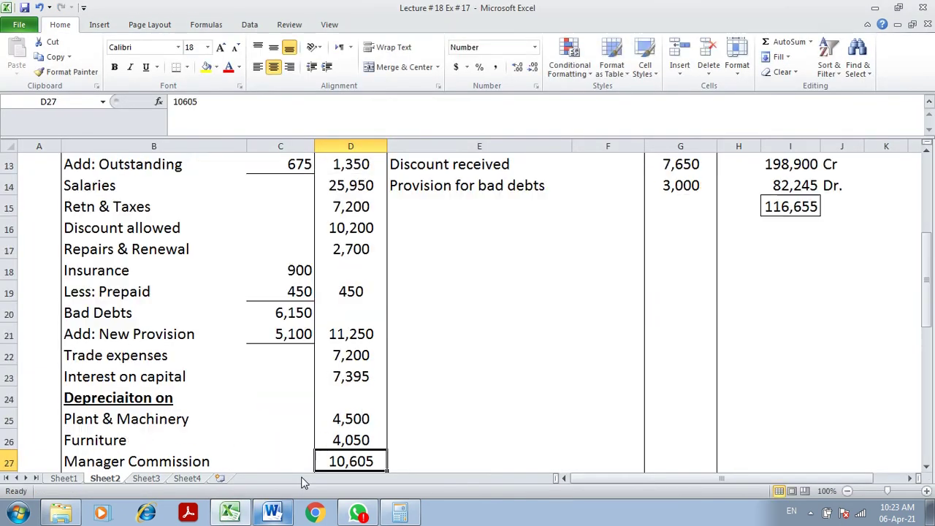
pyautogui.click(303, 292)
pyautogui.press('pagedown')
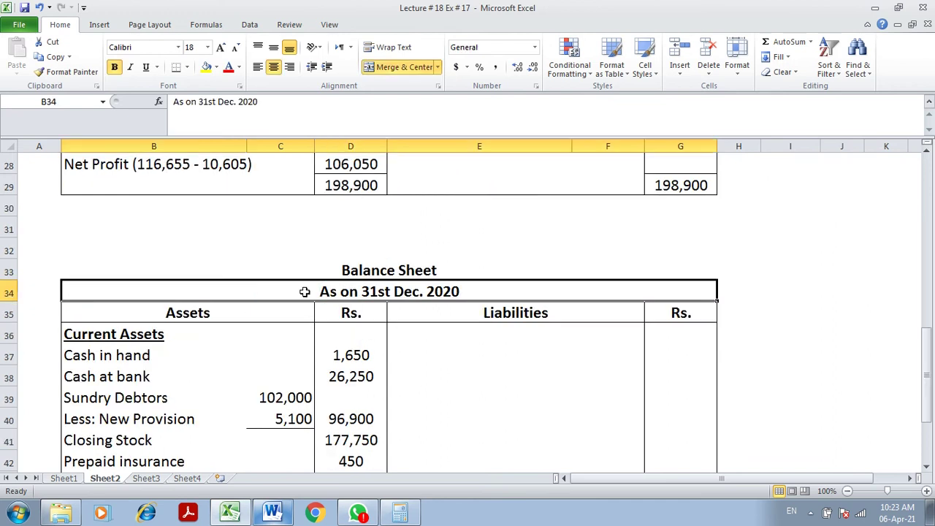
pyautogui.click(353, 460)
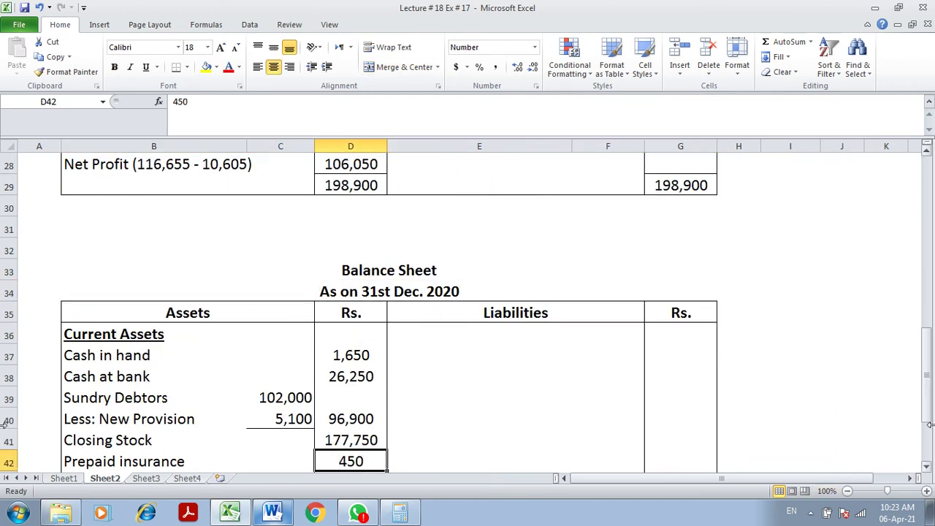
# Step: Look up the fixed assets in the Word trial balance and enter the bold, underlined heading "Fixed Assets" in B44 of the Excel Balance Sheet
pyautogui.click(926, 471)
pyautogui.click(926, 470)
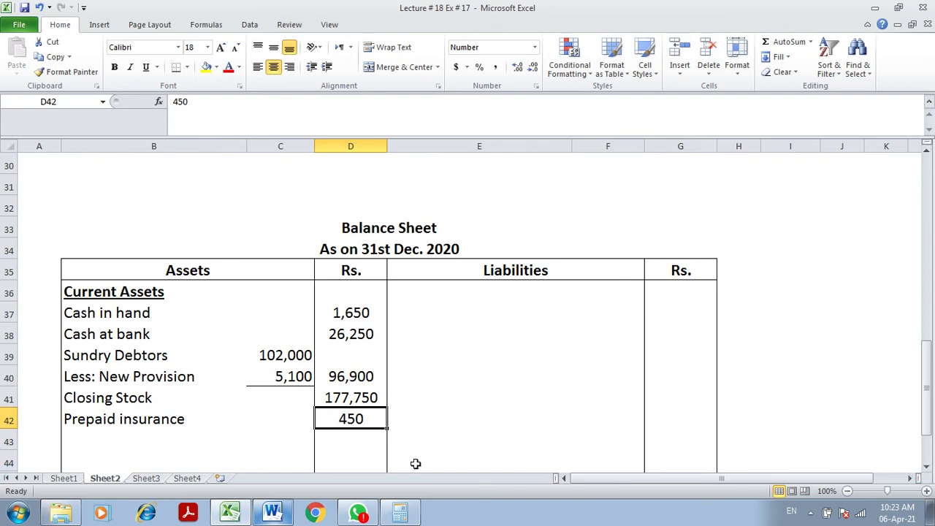
pyautogui.click(273, 513)
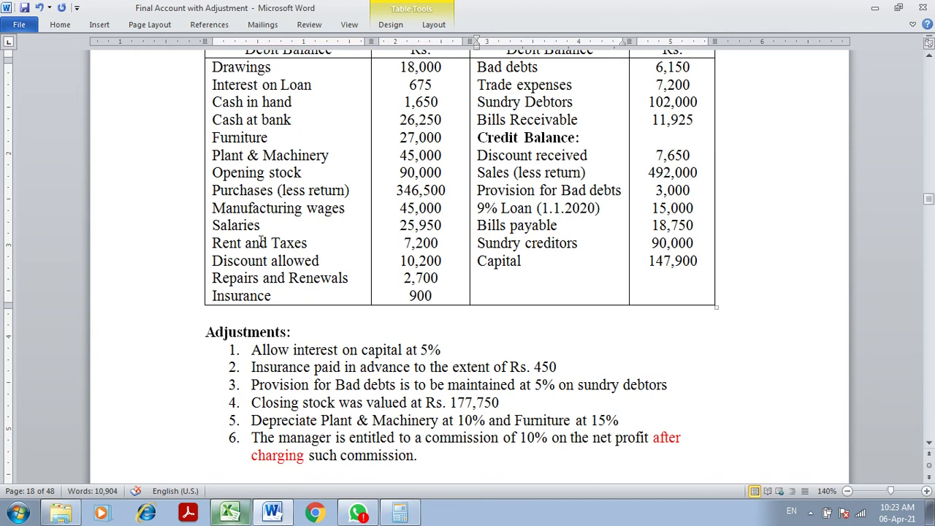
pyautogui.click(236, 142)
pyautogui.click(231, 515)
pyautogui.press('Down')
pyautogui.press('Left')
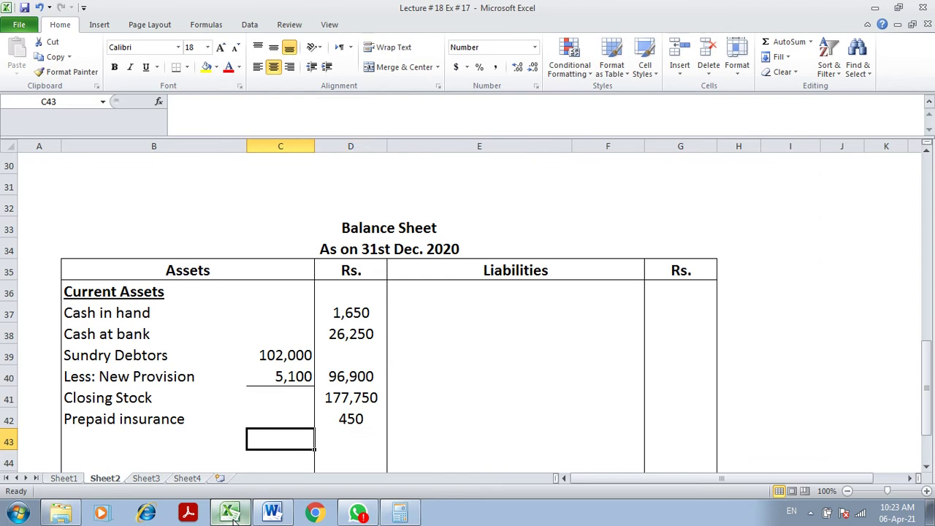
pyautogui.press('Down')
pyautogui.press('Left')
pyautogui.hotkey('ctrl', 'b')
pyautogui.hotkey('ctrl', 'u')
pyautogui.write('Fixed Asse')
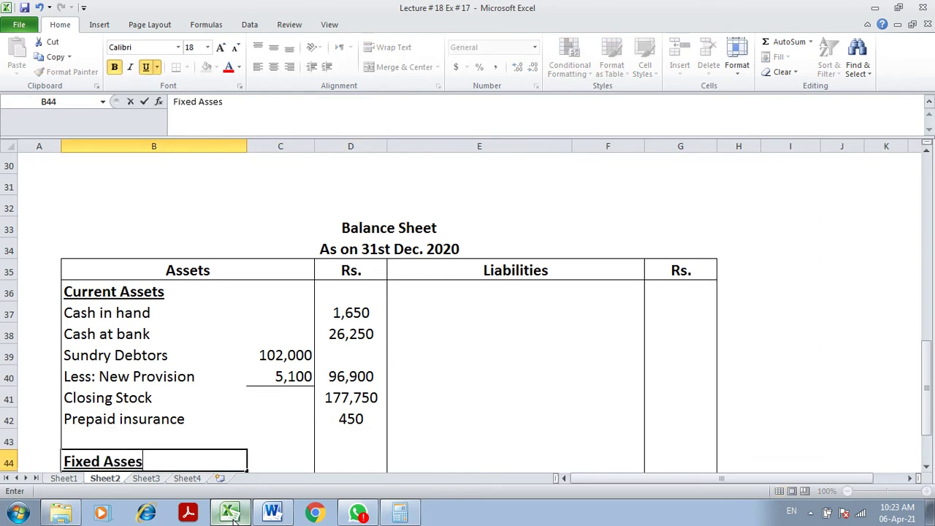
pyautogui.press('Return')
pyautogui.press('Return')
pyautogui.press('Return')
pyautogui.press('Return')
pyautogui.press('Return')
pyautogui.press('Return')
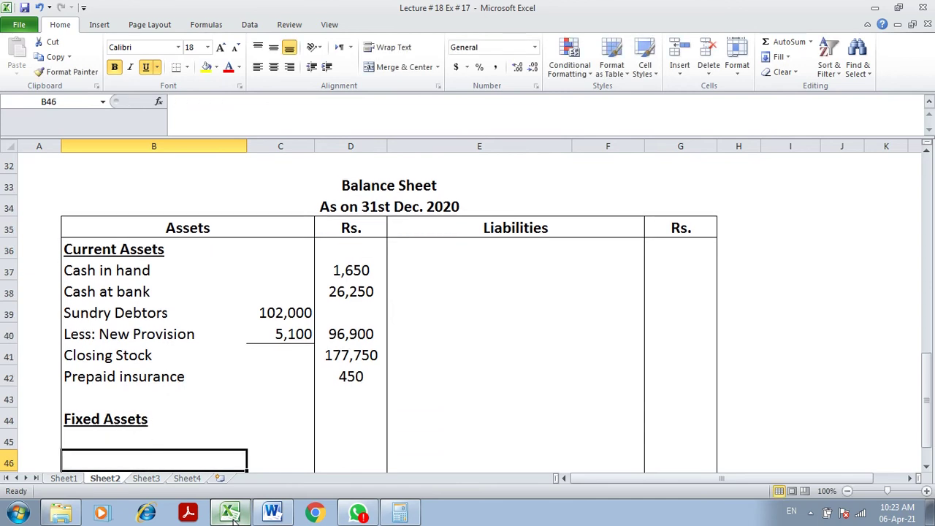
# Step: Enter "Plant & Machinery" in B45 below the Fixed Assets heading, without bold or underline
pyautogui.click(85, 356)
pyautogui.hotkey('ctrl', 'b')
pyautogui.hotkey('ctrl', 'u')
pyautogui.write('Plan')
pyautogui.press('BackSpace')
pyautogui.press('BackSpace')
pyautogui.press('BackSpace')
pyautogui.hotkey('ctrl', 'b')
pyautogui.hotkey('ctrl', 'u')
pyautogui.write('Plant & Mach')
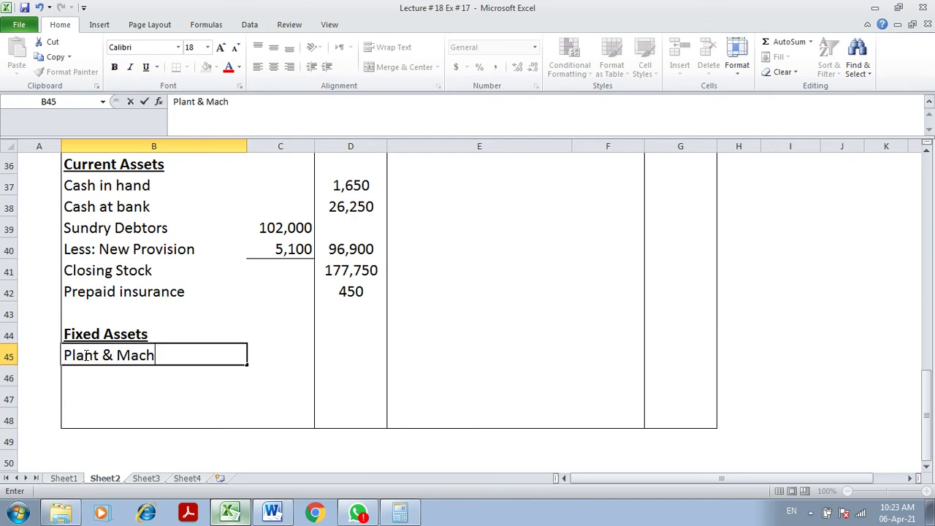
pyautogui.write('inery')
pyautogui.press('Tab')
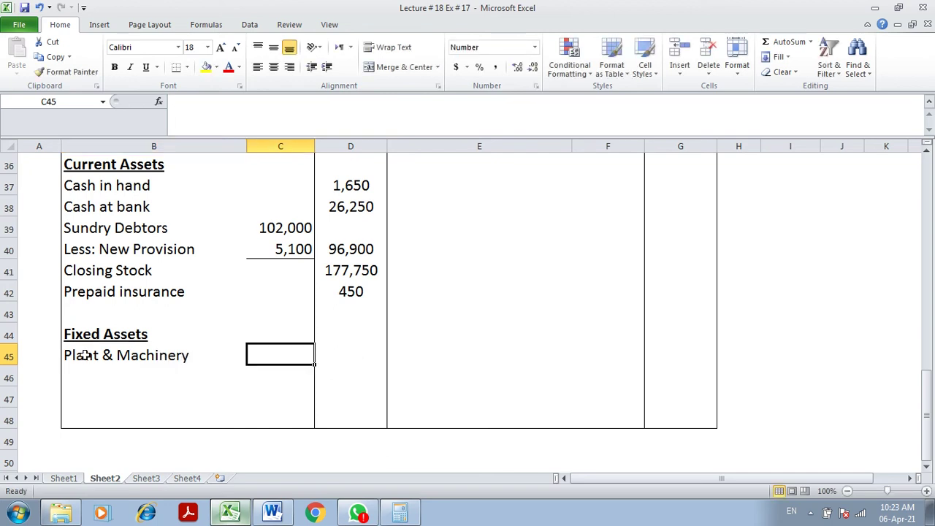
# Step: Look up Plant & Machinery in the Word trial balance and enter its amount of 45,000 in C45 of the Excel Balance Sheet
pyautogui.click(273, 511)
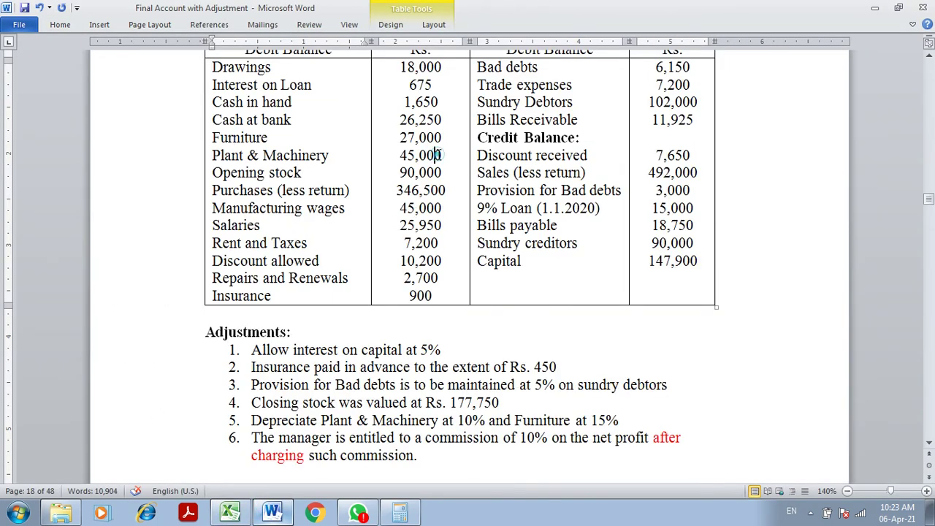
pyautogui.click(231, 513)
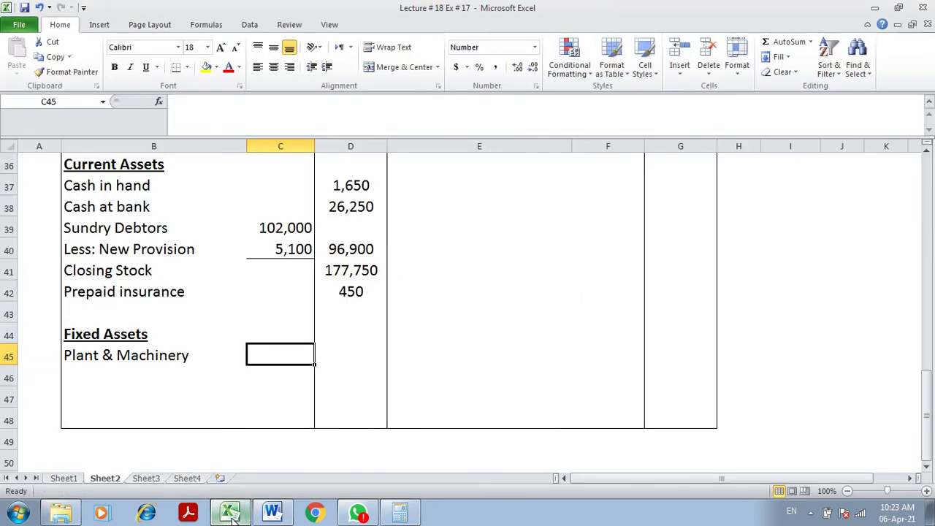
pyautogui.write('45,000')
pyautogui.press('Return')
# Step: Add "Less: Depreciation" in B46 and link C46 to the Plant & Machinery depreciation in D25
pyautogui.write('Less: Depreciation')
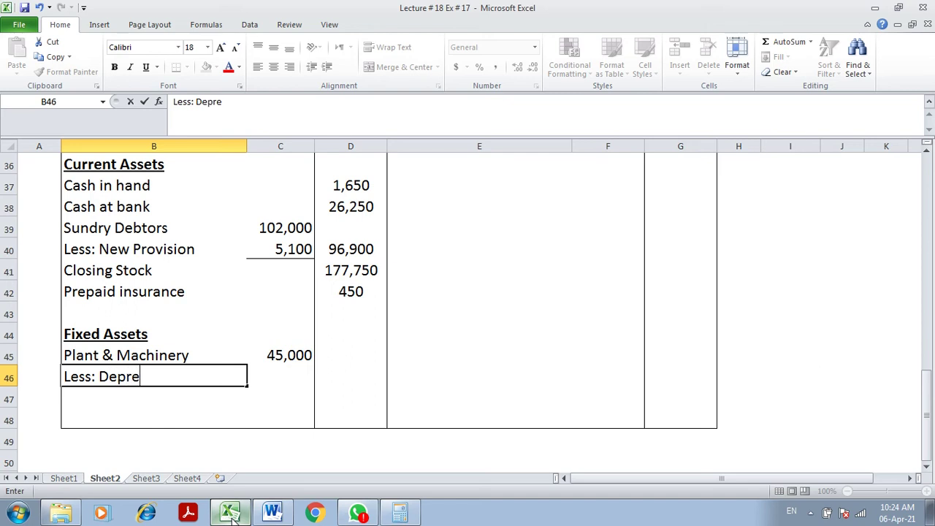
pyautogui.press('Tab')
pyautogui.write('=')
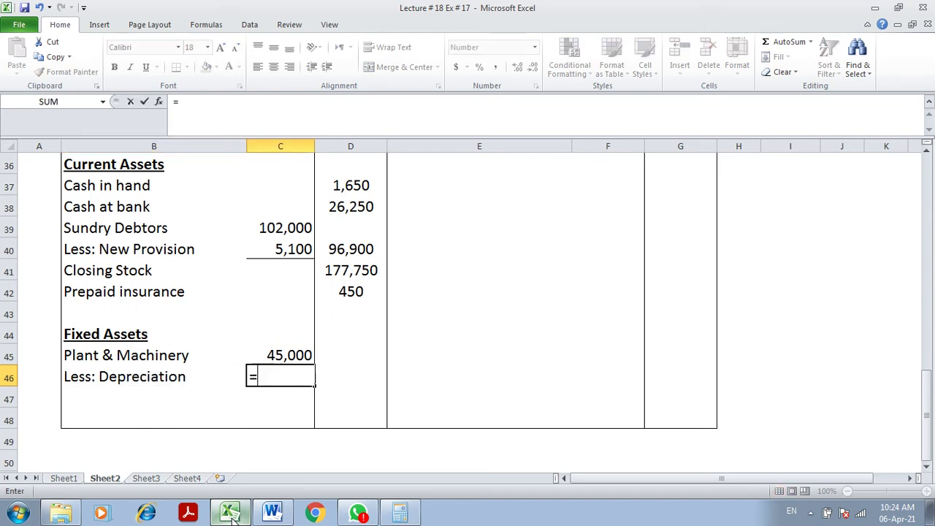
pyautogui.press('Up')
pyautogui.press('Up')
pyautogui.press('Up')
pyautogui.press('Up')
pyautogui.press('Up')
pyautogui.press('Up')
pyautogui.press('Up')
pyautogui.press('Up')
pyautogui.press('Up')
pyautogui.press('Up')
pyautogui.press('Up')
pyautogui.press('Up')
pyautogui.press('Up')
pyautogui.press('Up')
pyautogui.press('Up')
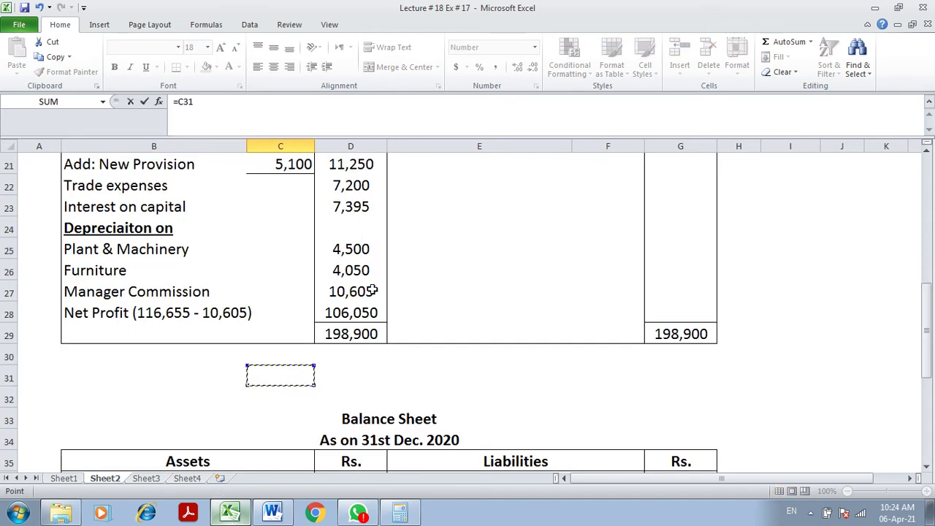
pyautogui.click(352, 249)
pyautogui.press('Return')
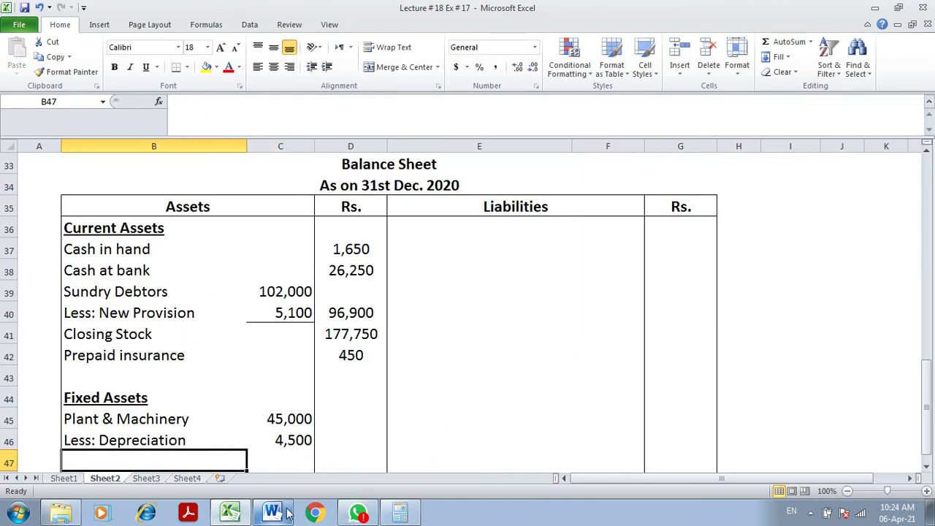
# Step: Apply a bottom border to the depreciation amount in C46
pyautogui.click(292, 444)
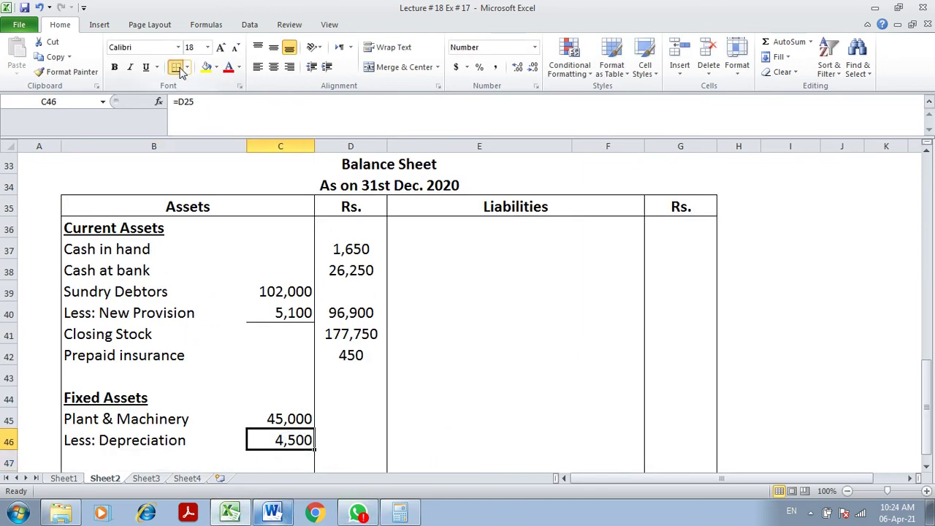
pyautogui.press('Right')
pyautogui.press('Left')
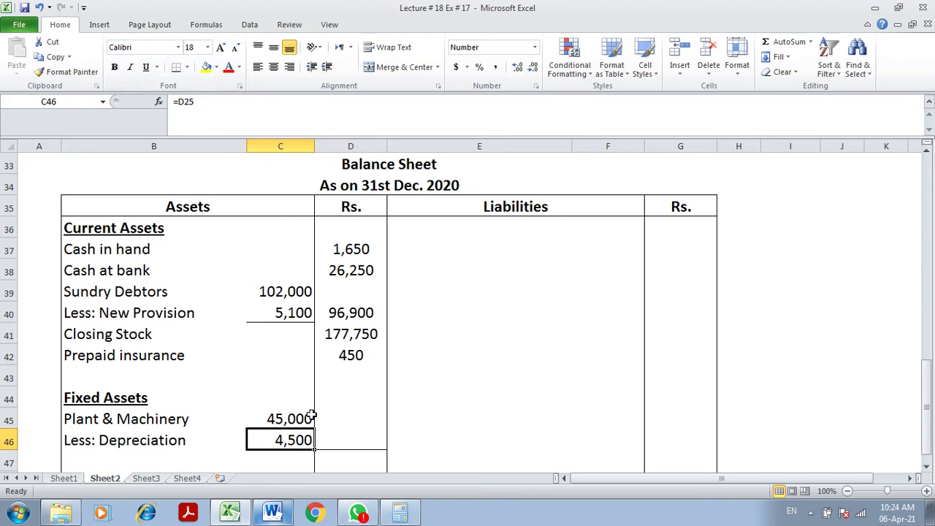
pyautogui.click(174, 68)
pyautogui.press('Right')
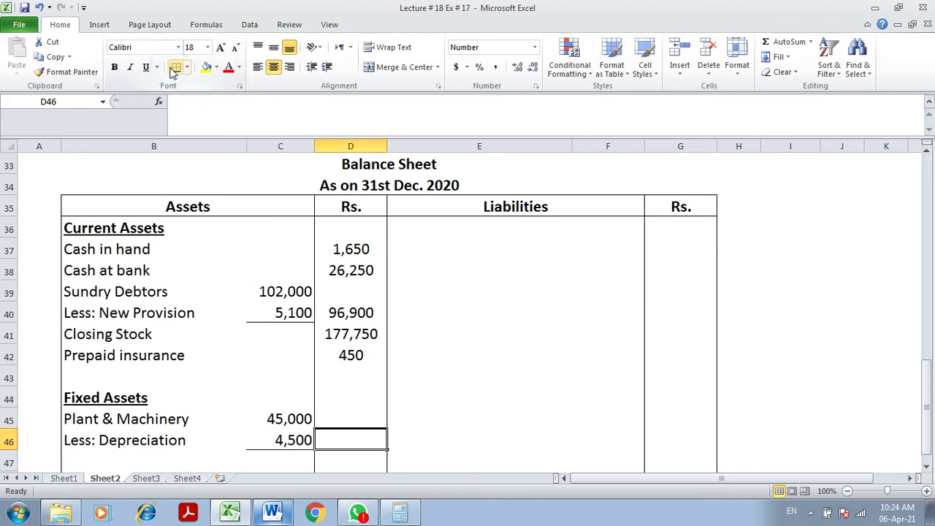
pyautogui.press('Left')
pyautogui.click(174, 68)
pyautogui.press('Right')
pyautogui.press('Left')
pyautogui.click(174, 67)
pyautogui.press('Right')
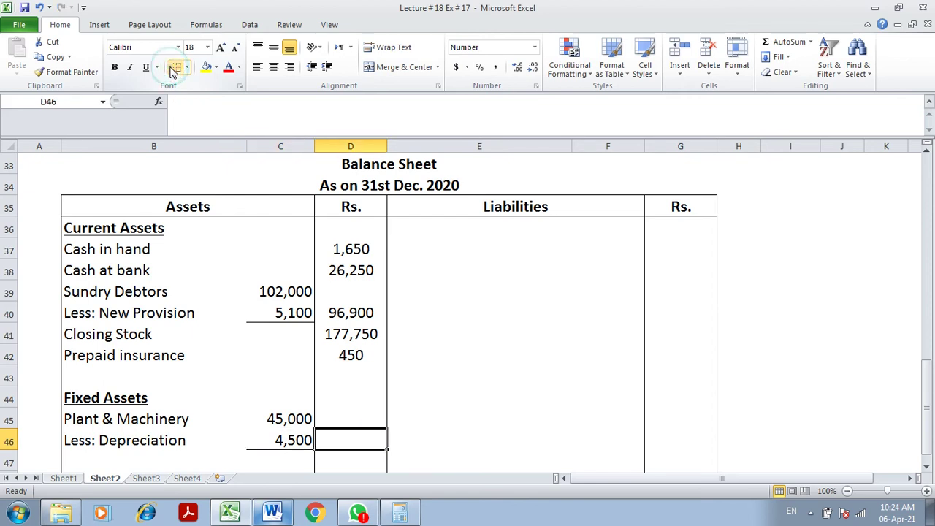
# Step: Calculate the net Plant & Machinery value in D46 with the formula =C45-C46
pyautogui.write('=')
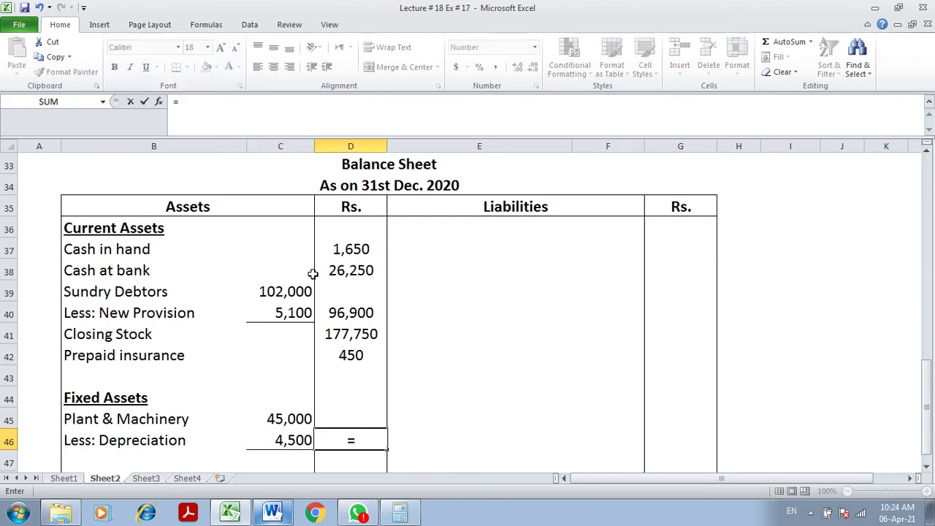
pyautogui.click(292, 419)
pyautogui.write('-')
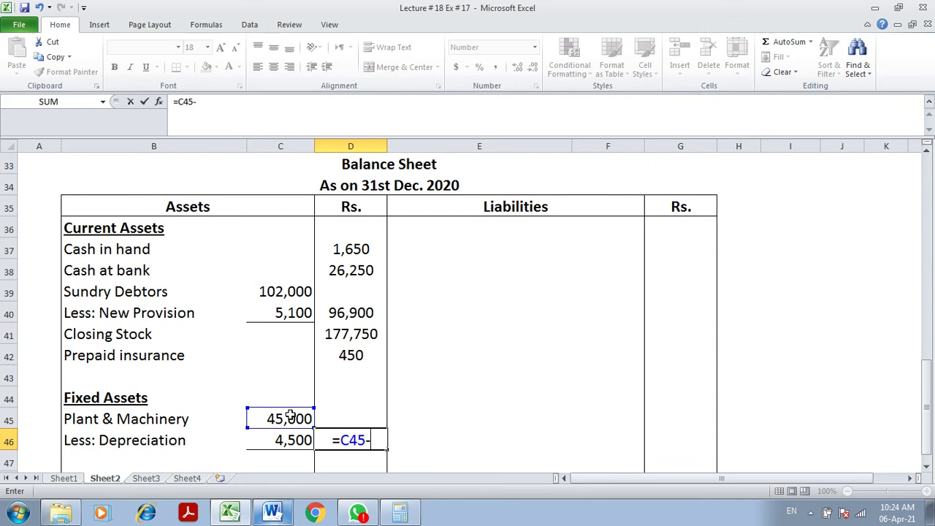
pyautogui.click(292, 436)
pyautogui.press('Tab')
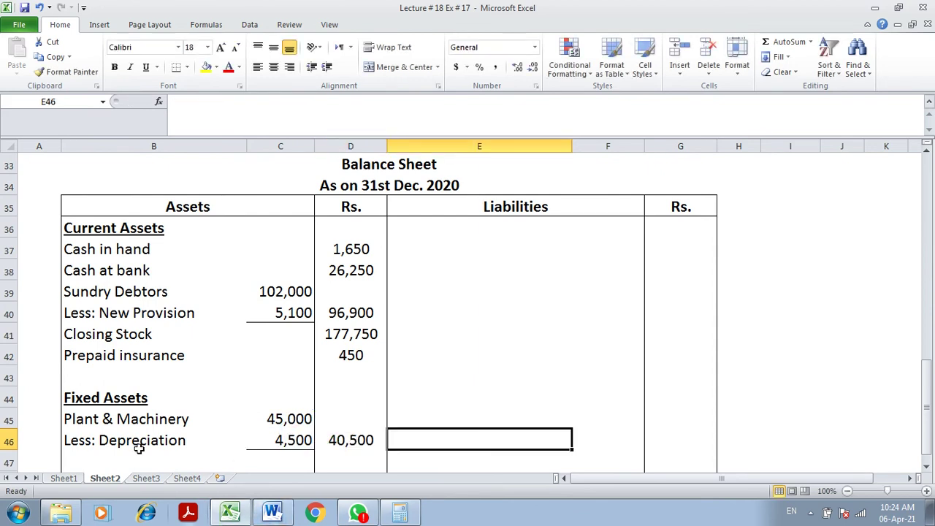
# Step: Add "Furniture" in B47 with 27,000 in C47, taking the amount from the Word trial balance
pyautogui.click(98, 460)
pyautogui.write('F')
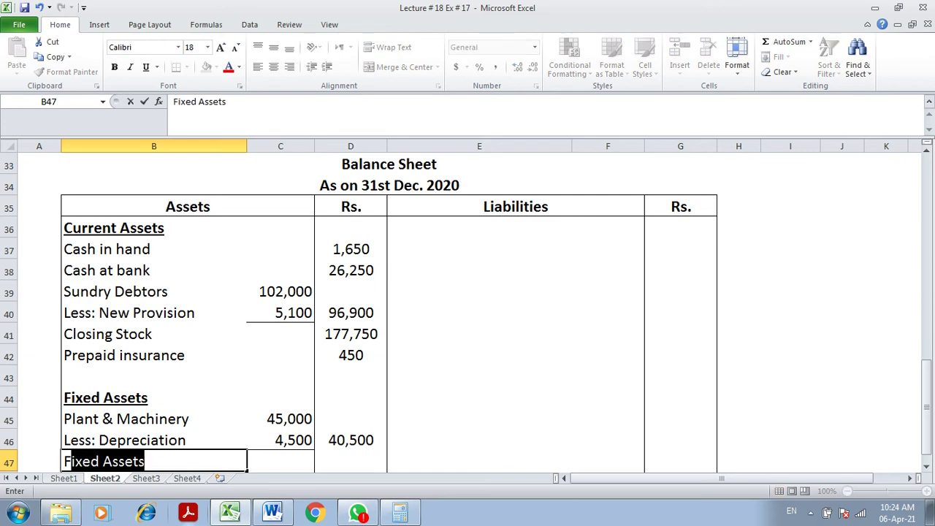
pyautogui.write('urniture')
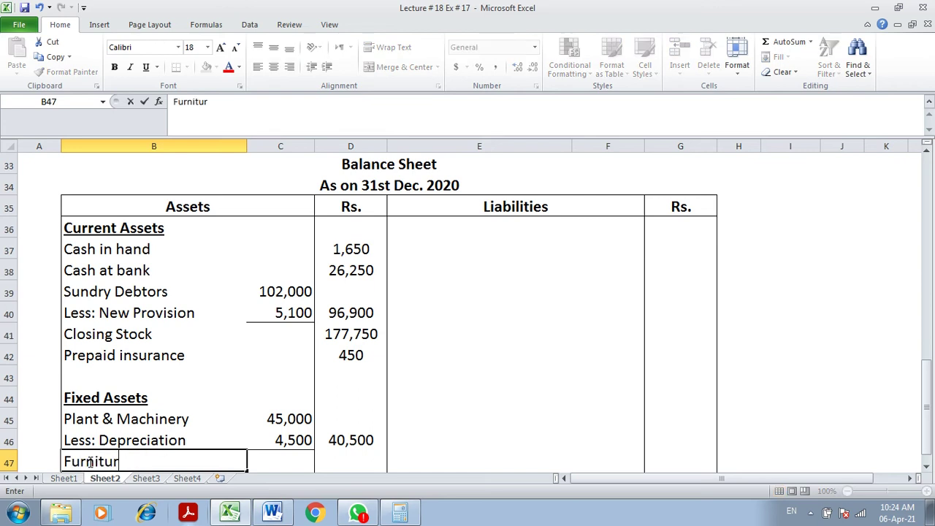
pyautogui.press('Tab')
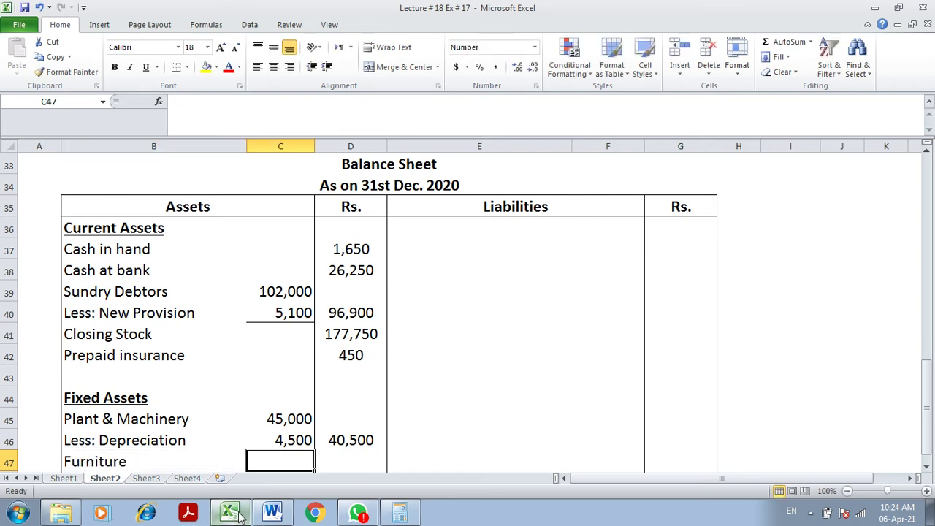
pyautogui.click(272, 513)
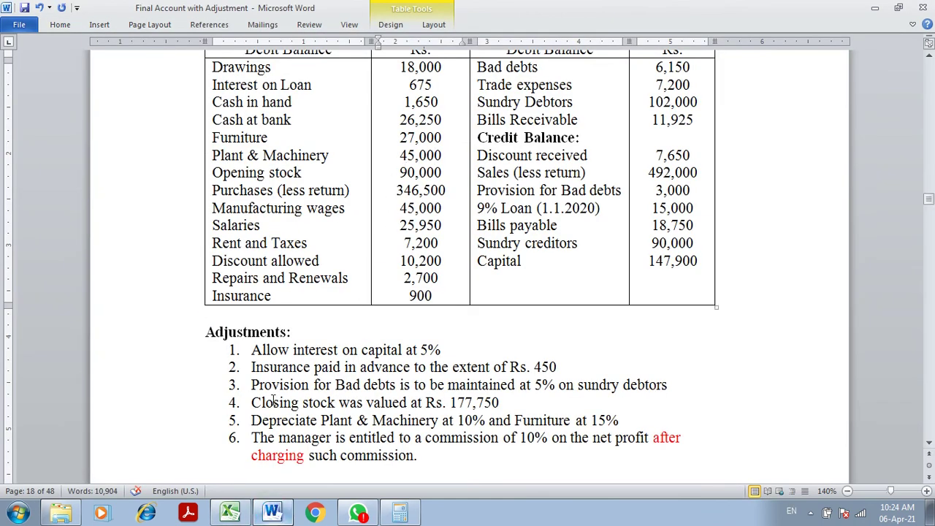
pyautogui.click(232, 512)
pyautogui.write('27,000')
pyautogui.press('Return')
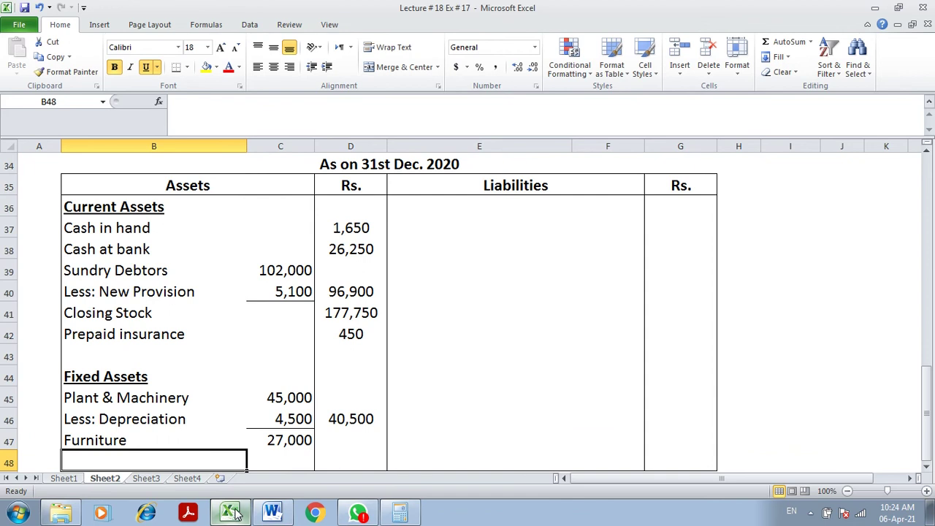
# Step: Insert a row at row 48 for "Less: Depreciation" and link C48 to the Furniture depreciation in D26
pyautogui.rightClick(9, 459)
pyautogui.click(55, 355)
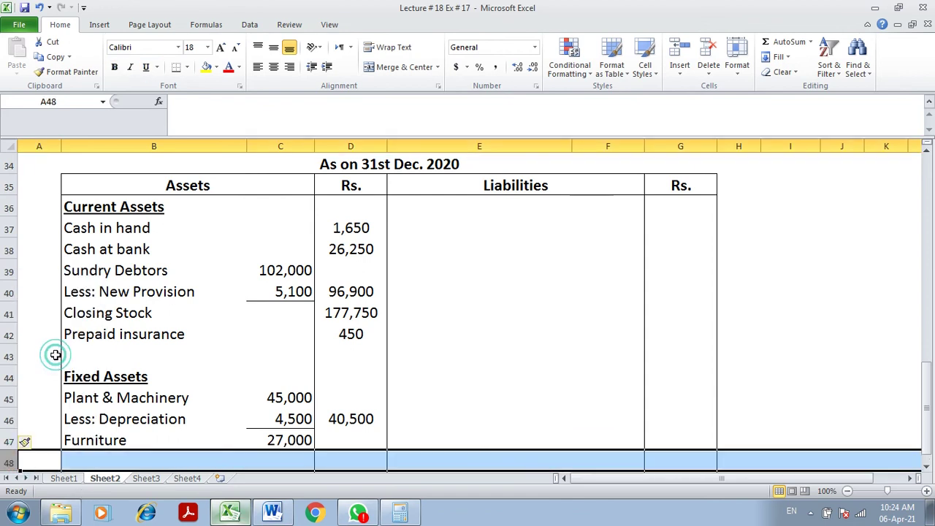
pyautogui.click(106, 454)
pyautogui.write('Le')
pyautogui.press('Tab')
pyautogui.write('=')
pyautogui.scroll(5, 98, 451)
pyautogui.click(99, 452)
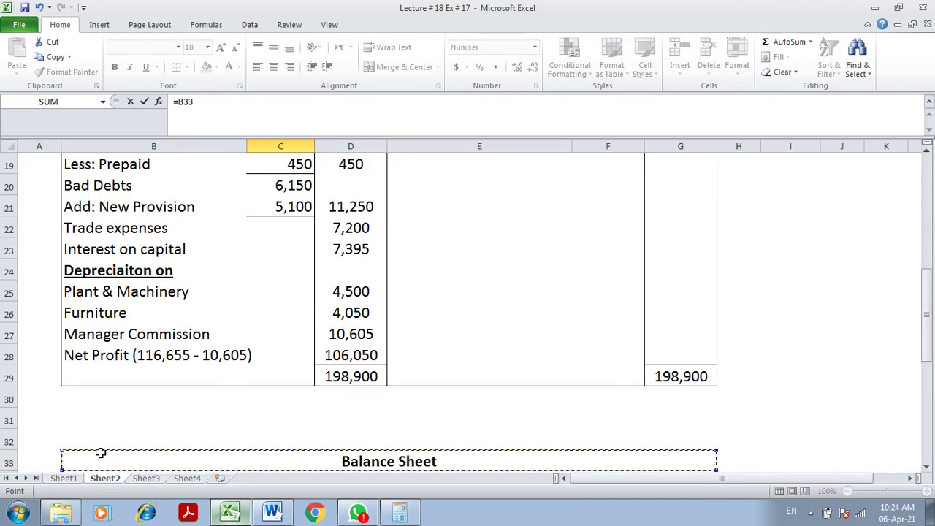
pyautogui.click(346, 314)
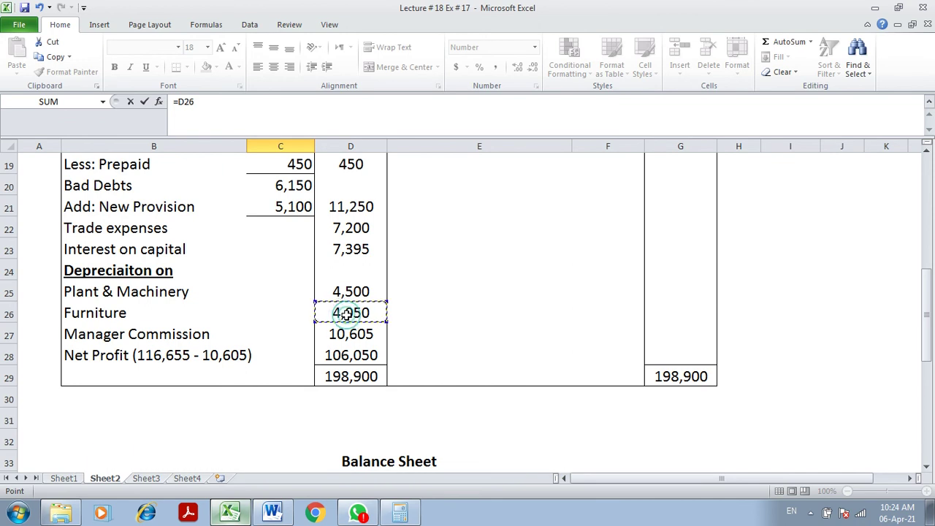
pyautogui.press('Return')
# Step: Underline C48 with a bottom border and calculate the net Furniture value in D48 as =C47-C48
pyautogui.click(300, 421)
pyautogui.click(296, 438)
pyautogui.click(177, 67)
pyautogui.press('Right')
pyautogui.write('=')
pyautogui.click(294, 418)
pyautogui.write('-')
pyautogui.click(298, 440)
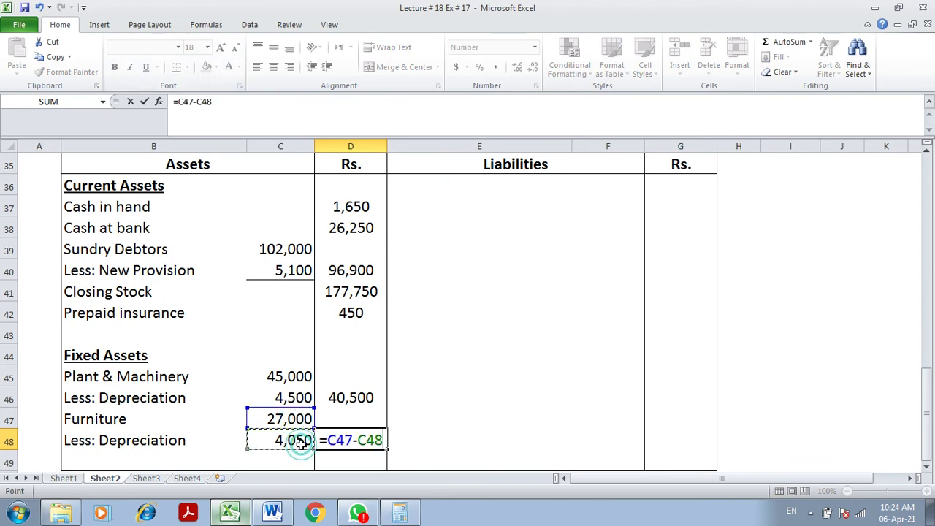
pyautogui.press('Tab')
# Step: Review the Word trial balance for asset items still missing from the Balance Sheet, then return to Excel
pyautogui.scroll(5, 351, 440)
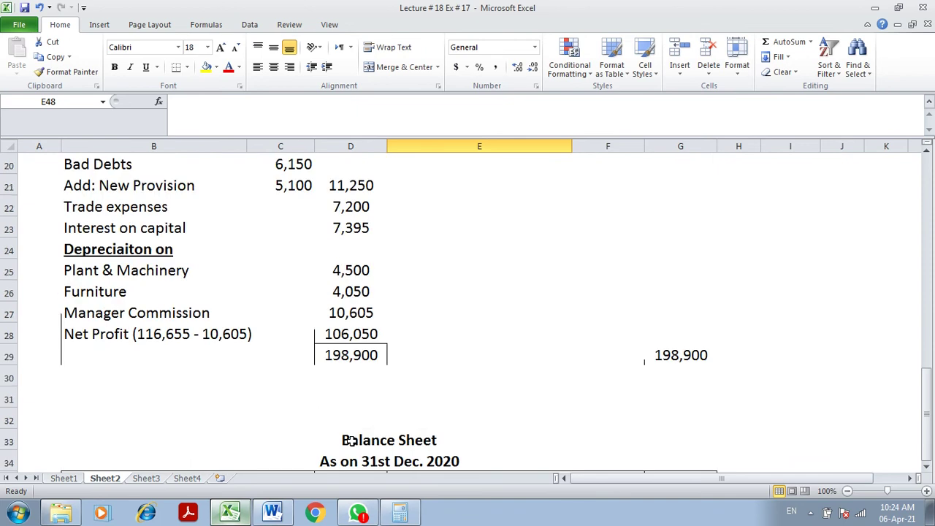
pyautogui.click(351, 440)
pyautogui.click(273, 513)
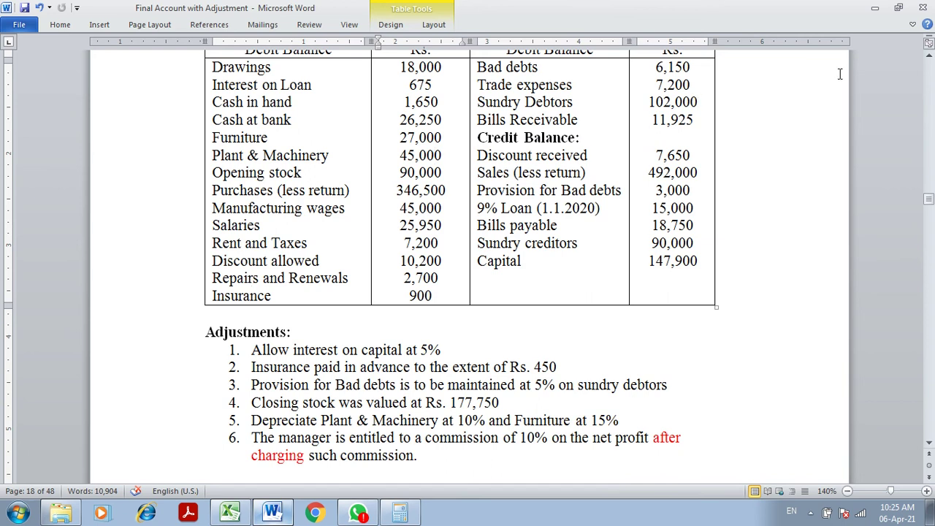
pyautogui.click(929, 60)
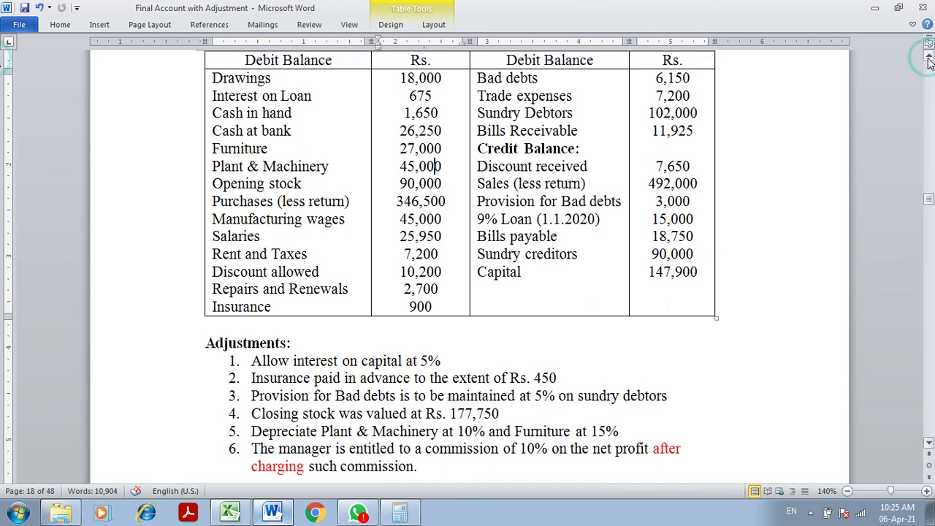
pyautogui.click(929, 60)
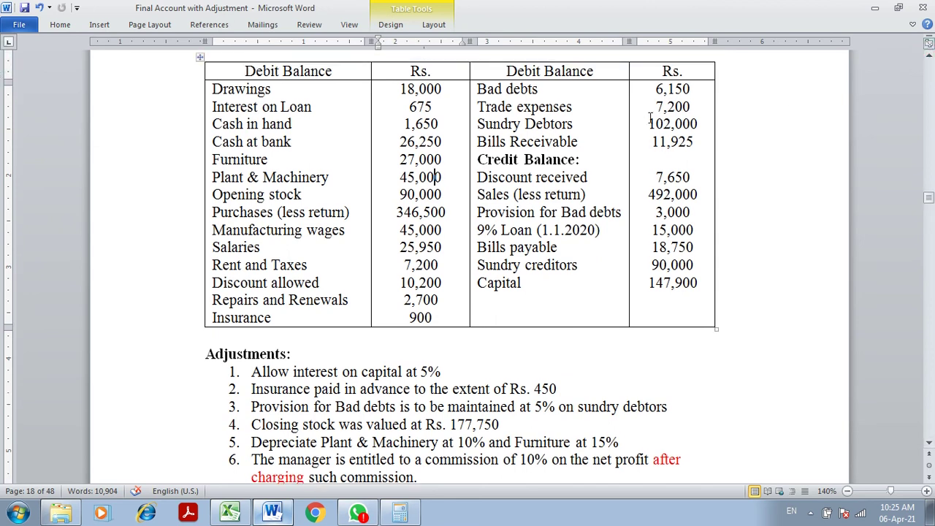
pyautogui.click(566, 141)
pyautogui.click(232, 513)
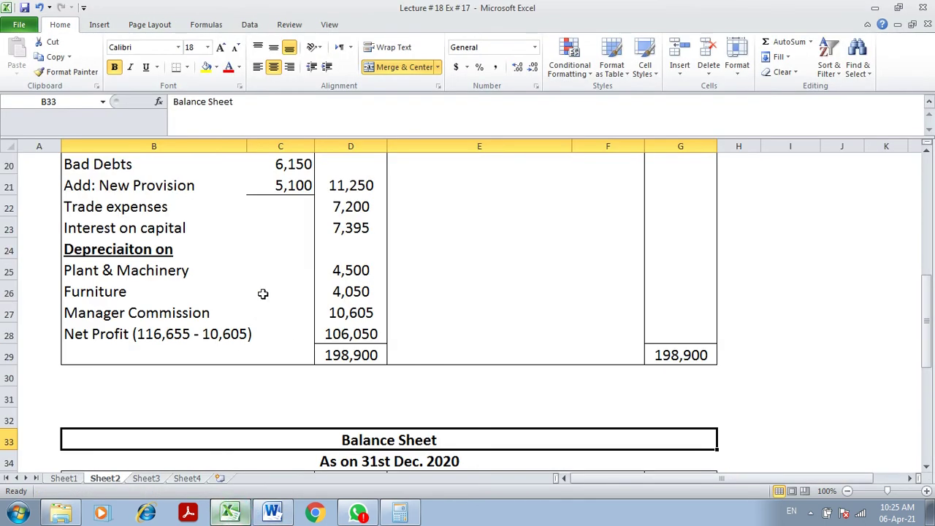
# Step: Insert a row below Prepaid insurance and enter "Bills Receivable" in B43 with 11,925 in D43
pyautogui.press('pageup')
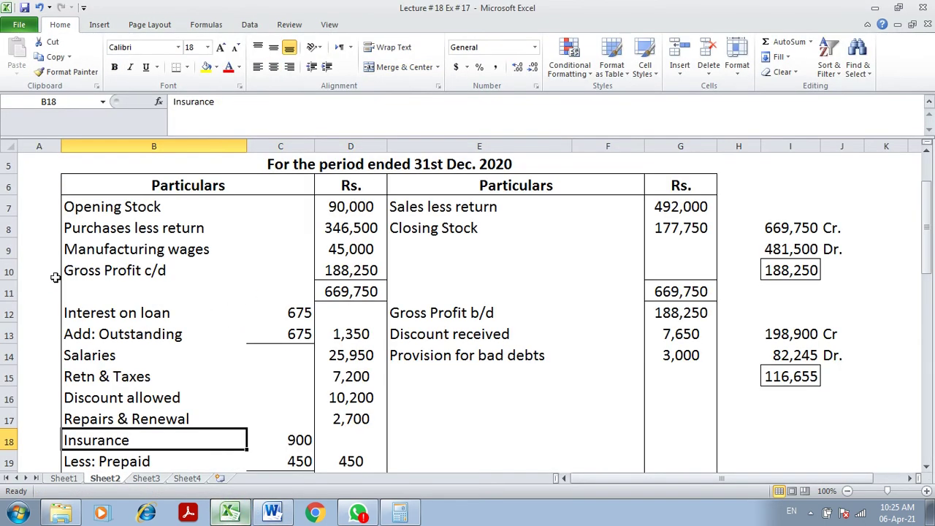
pyautogui.press('pagedown')
pyautogui.press('pagedown')
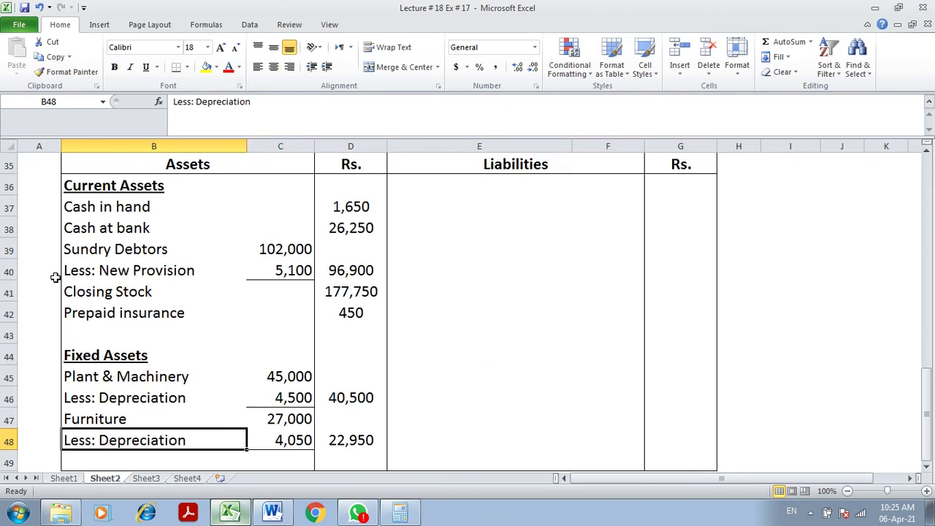
pyautogui.rightClick(9, 334)
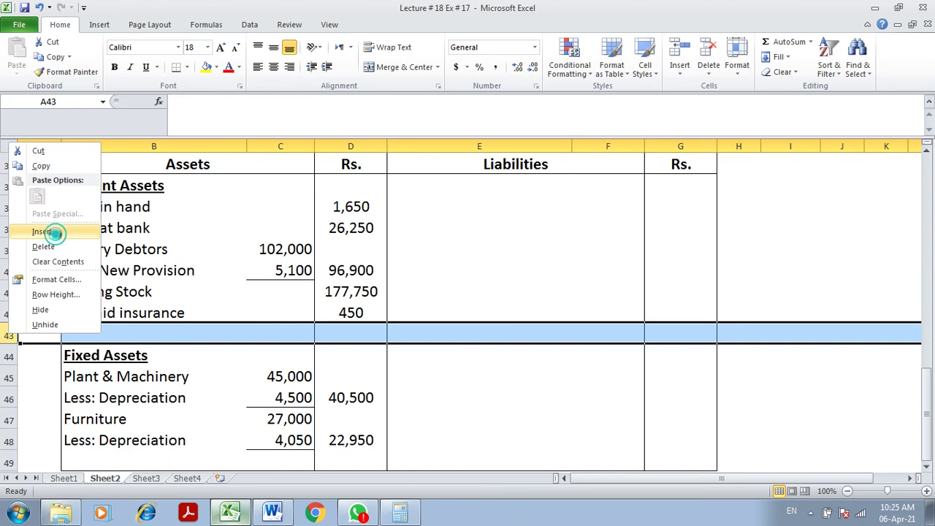
pyautogui.click(55, 232)
pyautogui.click(89, 334)
pyautogui.write('Bills Receivable')
pyautogui.press('Tab')
pyautogui.press('Tab')
pyautogui.write('11,925')
pyautogui.press('Return')
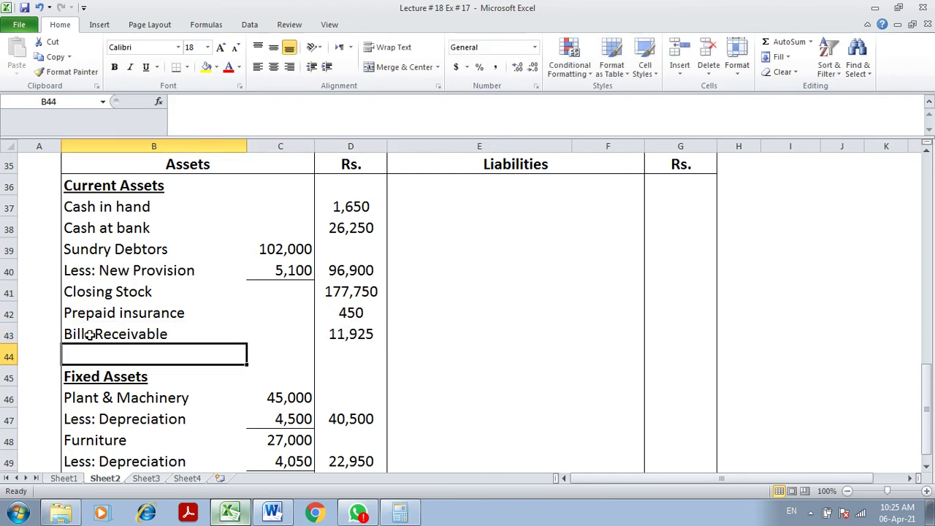
# Step: Consult the credit balances in the Word trial balance and enter the heading "Current Liabilities" in E36 of the Excel Balance Sheet
pyautogui.click(273, 513)
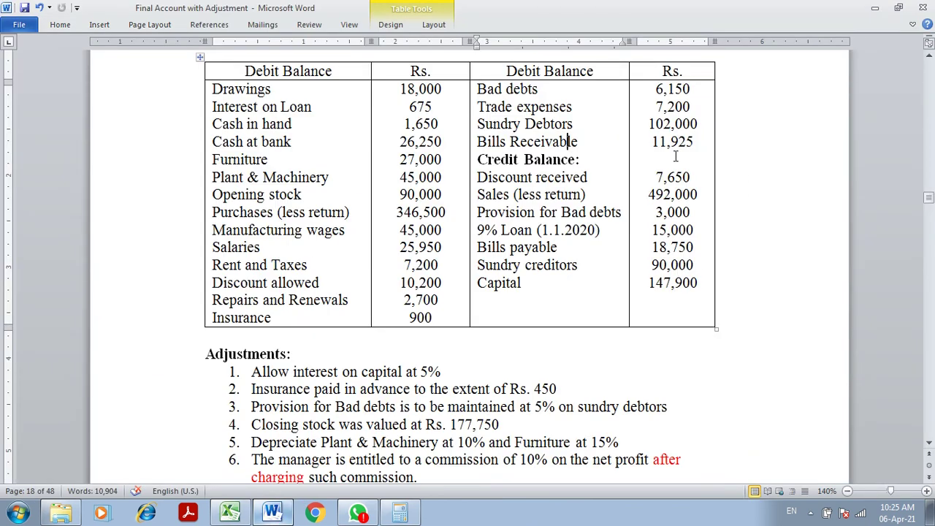
pyautogui.click(231, 513)
pyautogui.click(455, 189)
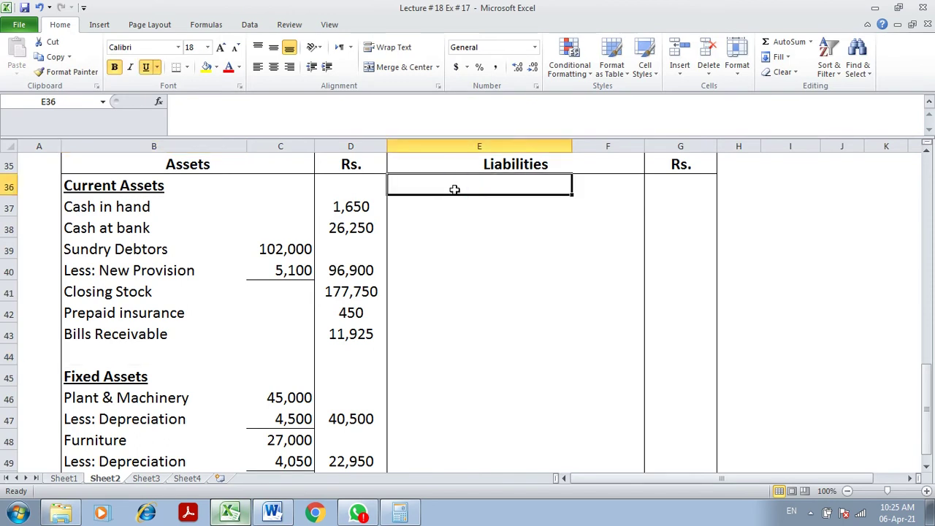
pyautogui.write('Current Liabilities')
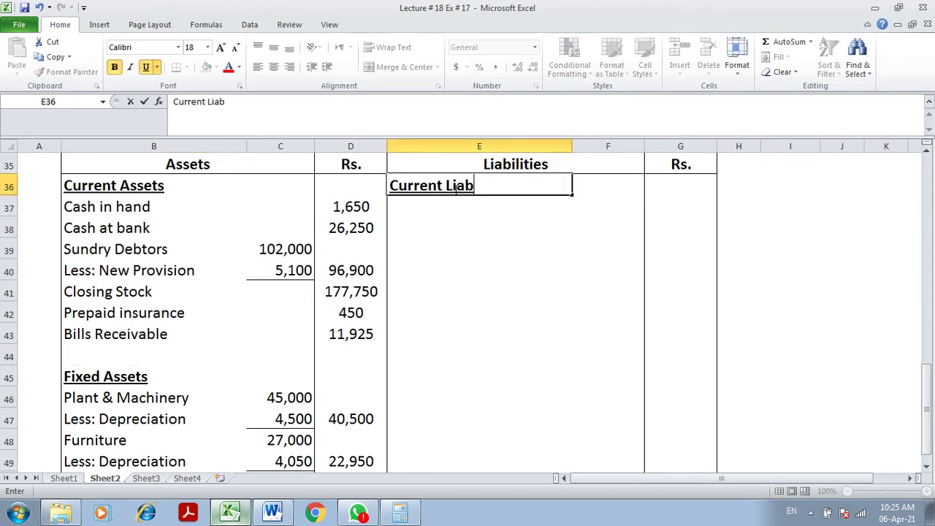
pyautogui.press('Return')
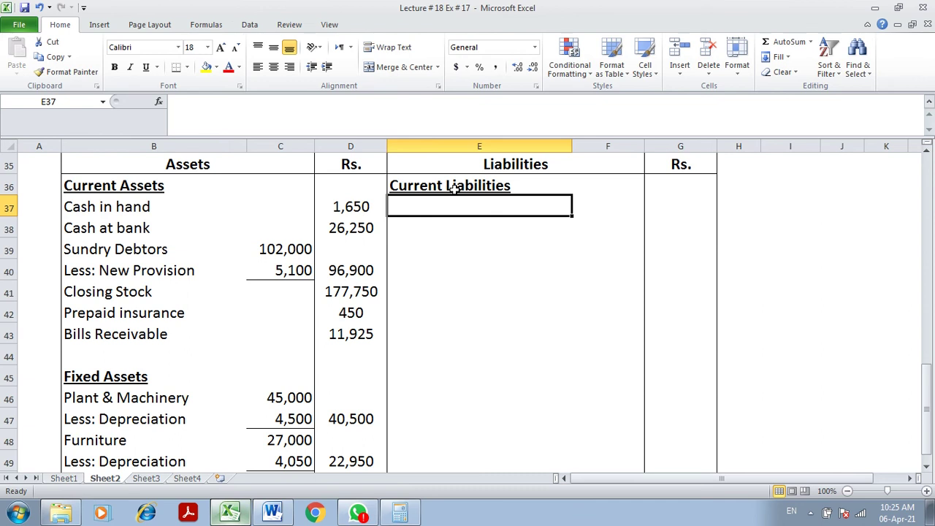
# Step: Check the creditors' balance in the Word trial balance and enter "Sundry creditors" in Excel cell E37 with 90,000 in G37
pyautogui.click(272, 513)
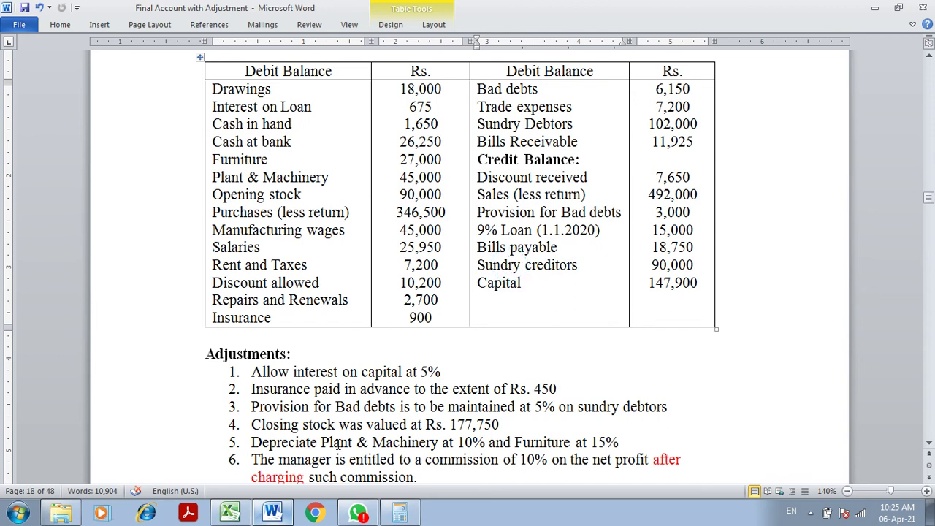
pyautogui.click(231, 513)
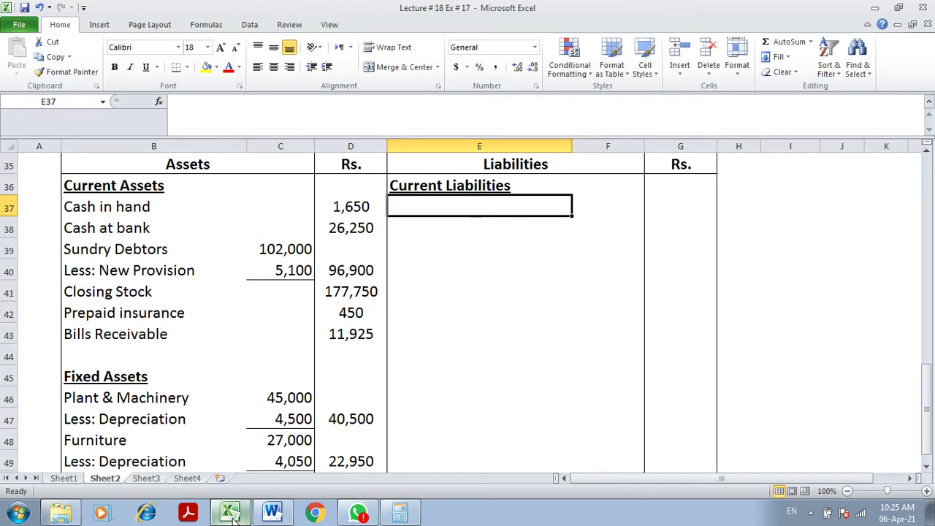
pyautogui.write('Sundry creditors')
pyautogui.press('Tab')
pyautogui.press('Tab')
pyautogui.write('90,000')
pyautogui.press('Return')
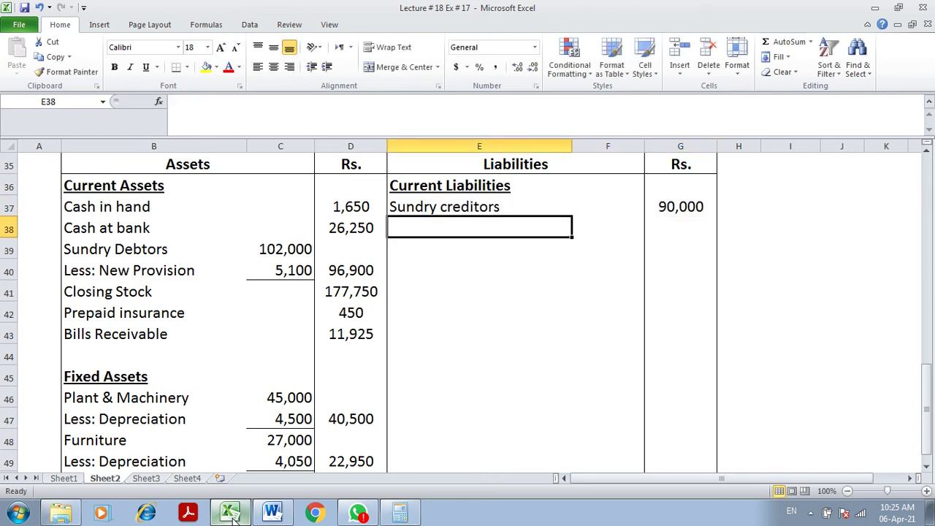
# Step: Check the bills payable balance in Word and enter "Bills Payable" in Excel cell E38 with 18,750 in G38
pyautogui.click(273, 513)
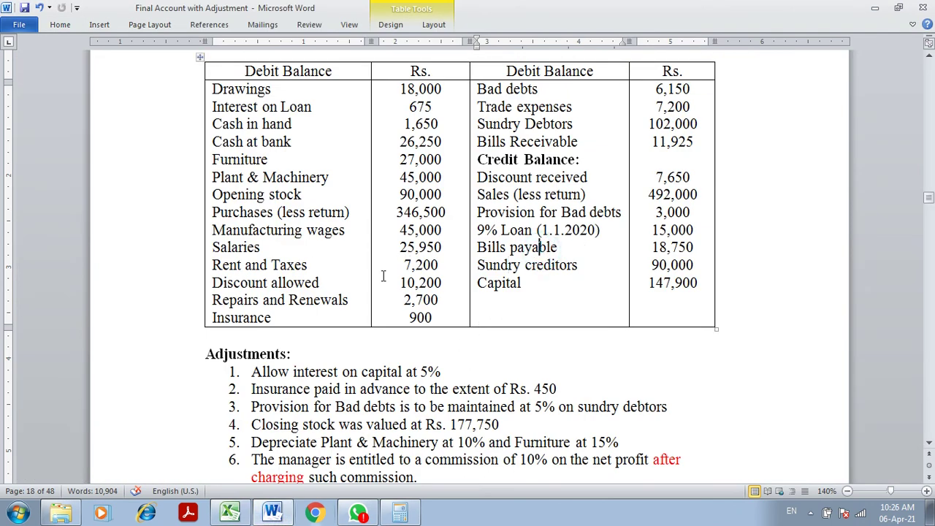
pyautogui.click(230, 514)
pyautogui.write('Bills Payable')
pyautogui.press('Tab')
pyautogui.press('Tab')
pyautogui.write('18,750')
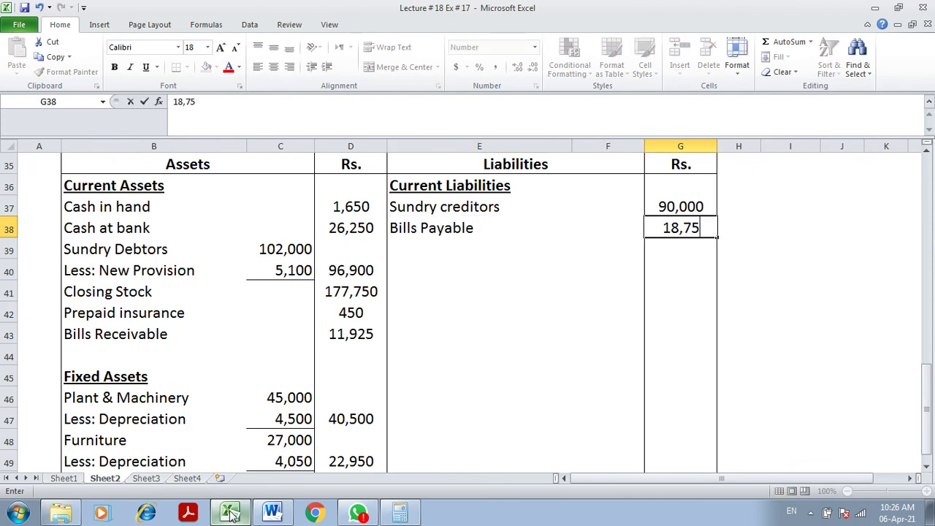
pyautogui.press('Return')
# Step: Consult the Word trial balance and the outstanding loan interest in the Excel income account, and enter "Outstanding interest" in E39
pyautogui.click(272, 514)
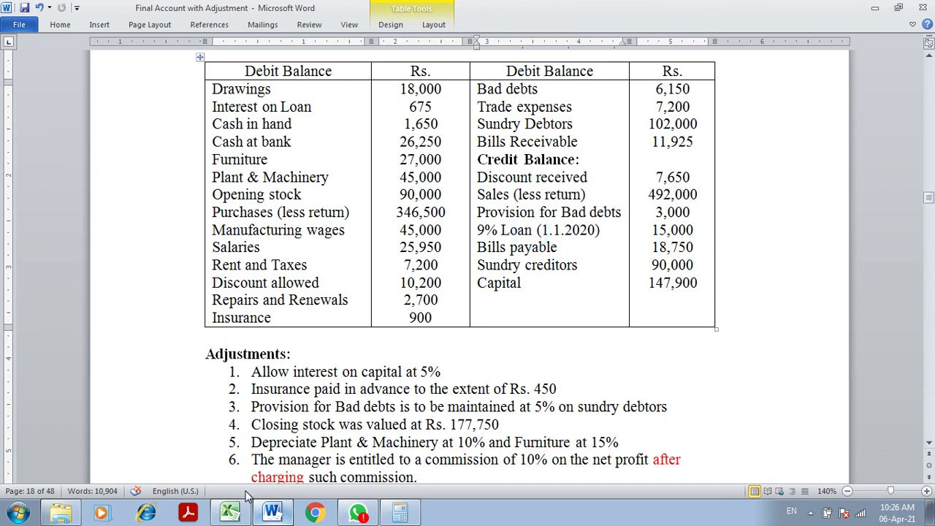
pyautogui.click(229, 513)
pyautogui.press('pageup')
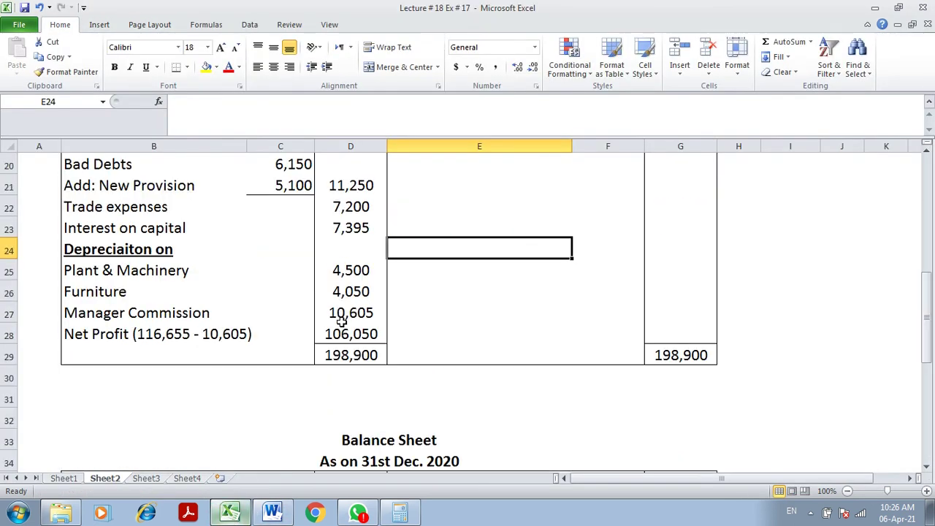
pyautogui.press('pageup')
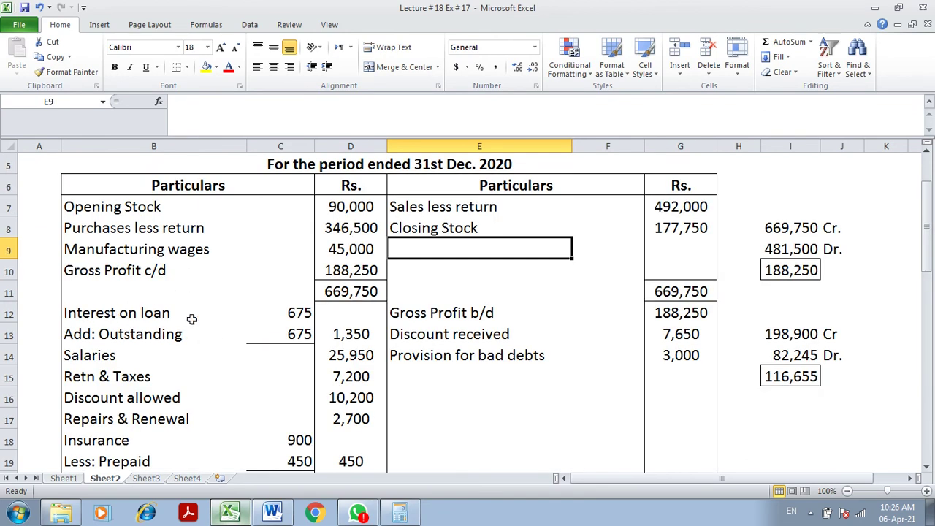
pyautogui.click(295, 335)
pyautogui.scroll(-10, 294, 334)
pyautogui.click(294, 334)
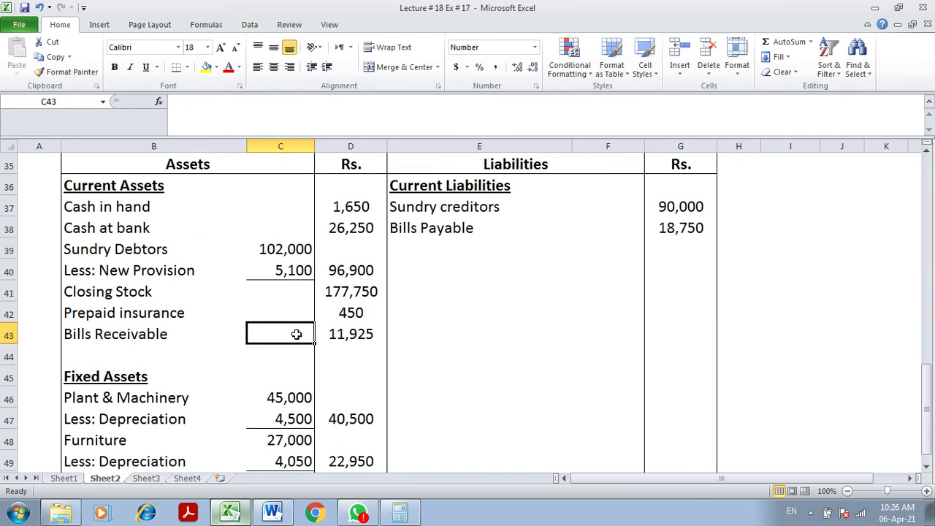
pyautogui.click(406, 247)
pyautogui.write('Outst')
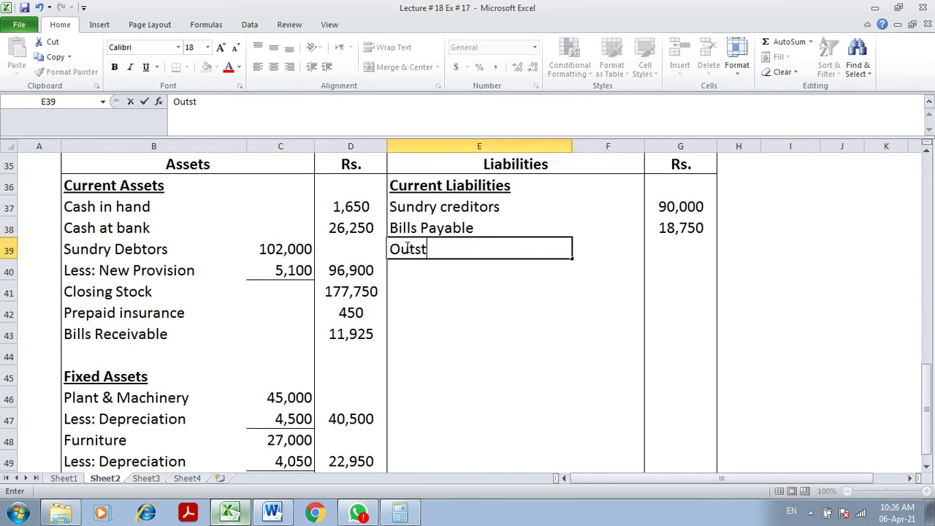
pyautogui.write('anding inter')
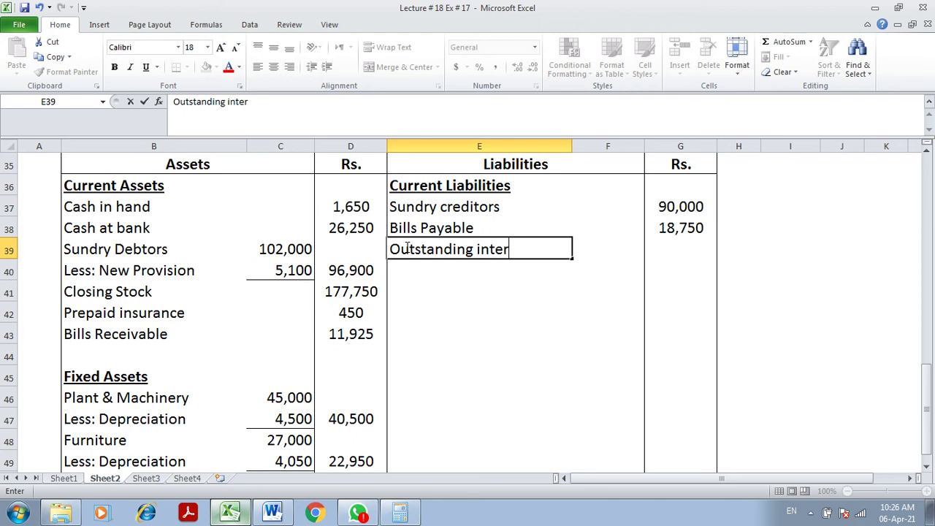
pyautogui.write('est')
pyautogui.press('Tab')
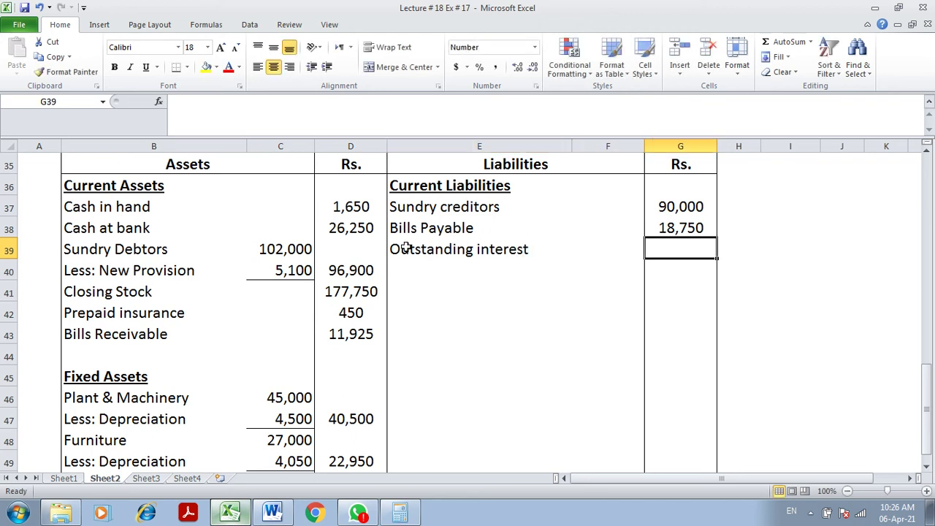
# Step: Look up the outstanding loan interest in C13 and enter 675 in G39 of the Balance Sheet
pyautogui.scroll(10, 406, 248)
pyautogui.click(304, 334)
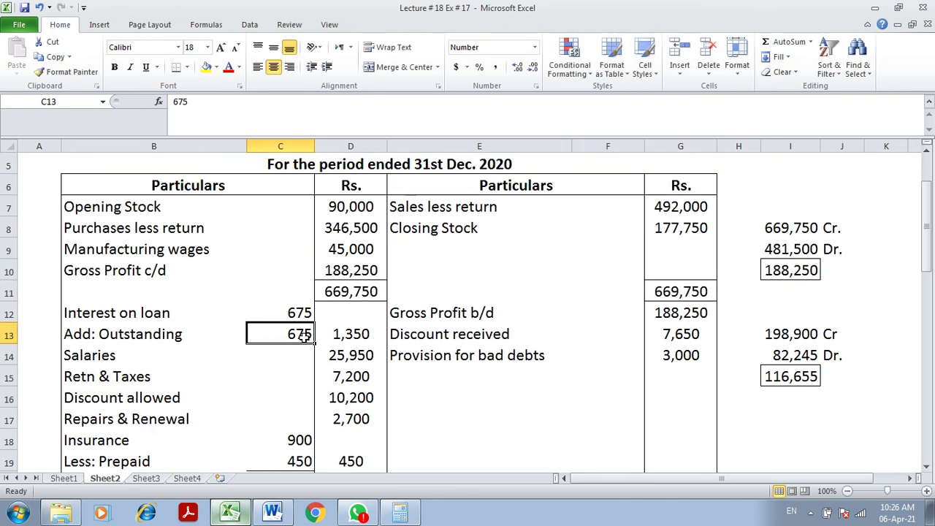
pyautogui.press('pagedown')
pyautogui.press('pagedown')
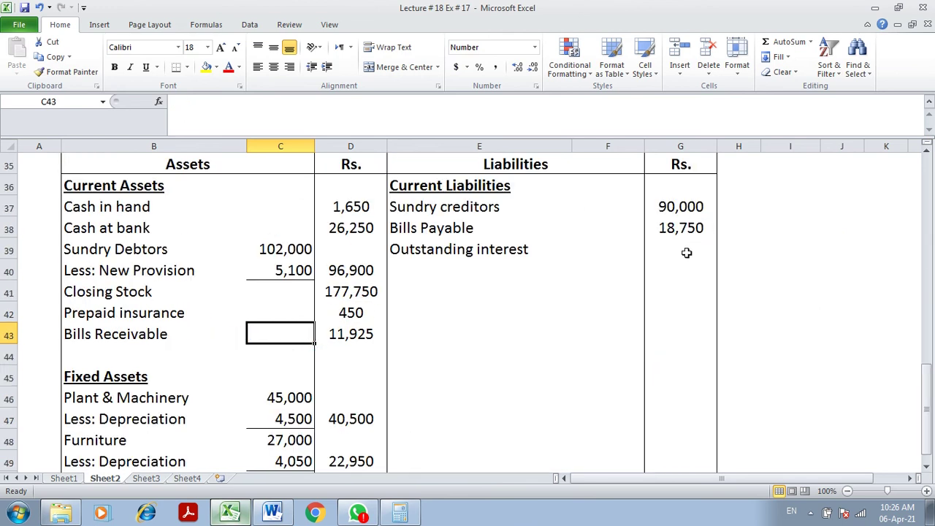
pyautogui.click(687, 252)
pyautogui.write('675')
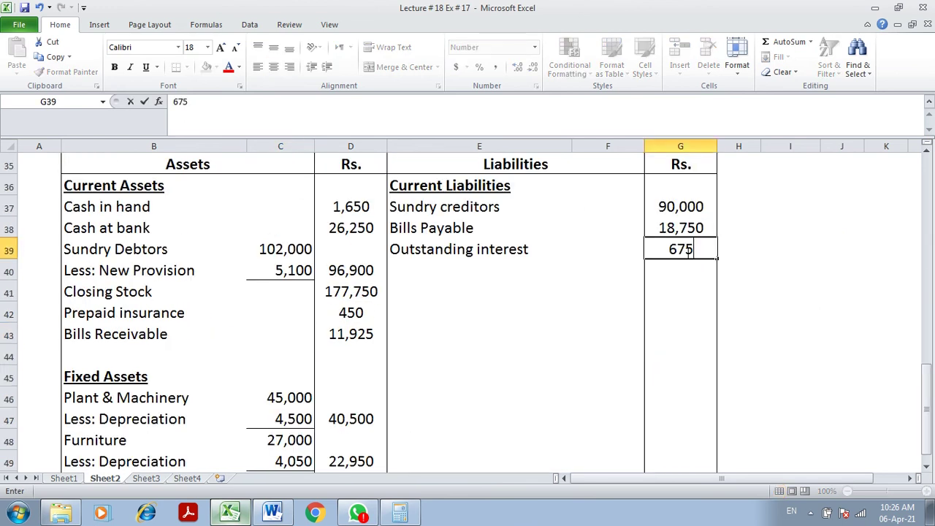
pyautogui.press('Return')
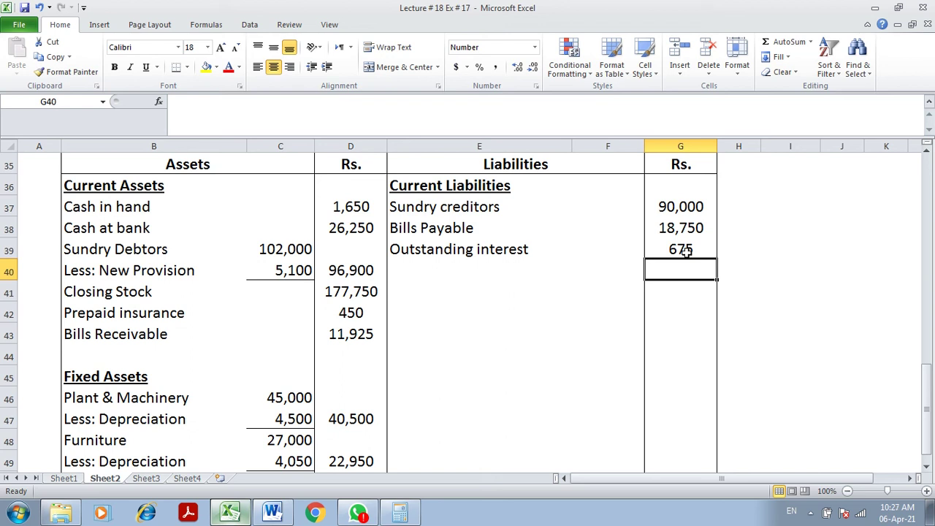
# Step: Examine the manager's commission adjustment in Word, then the outstanding interest and Manager Commission entries in the Excel income account
pyautogui.click(276, 513)
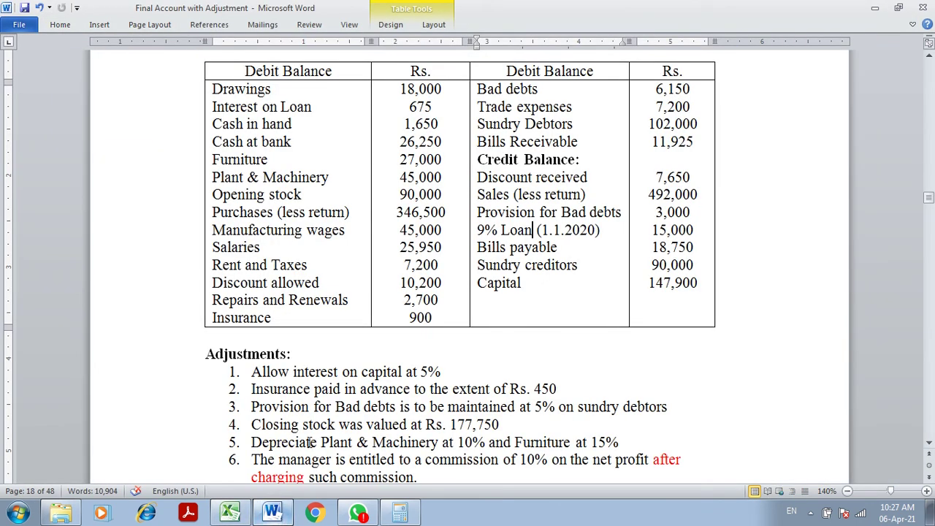
pyautogui.click(349, 459)
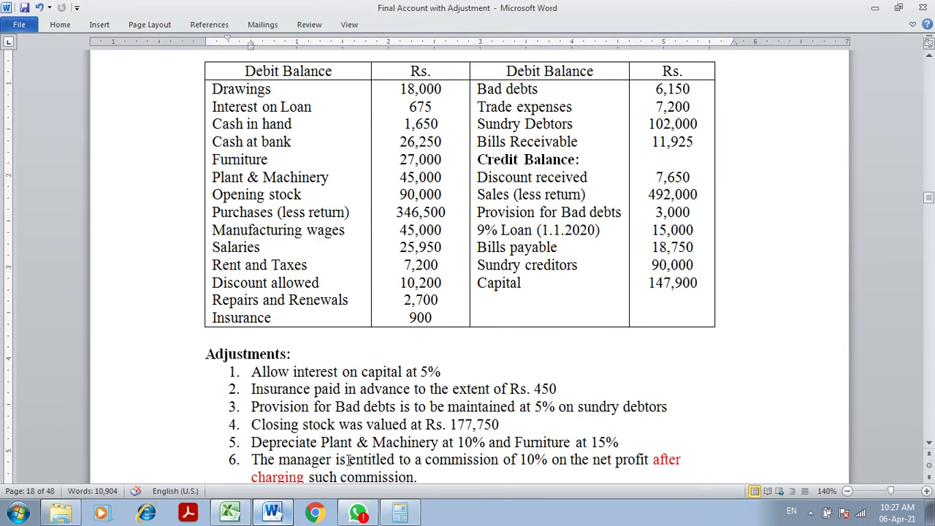
pyautogui.click(234, 516)
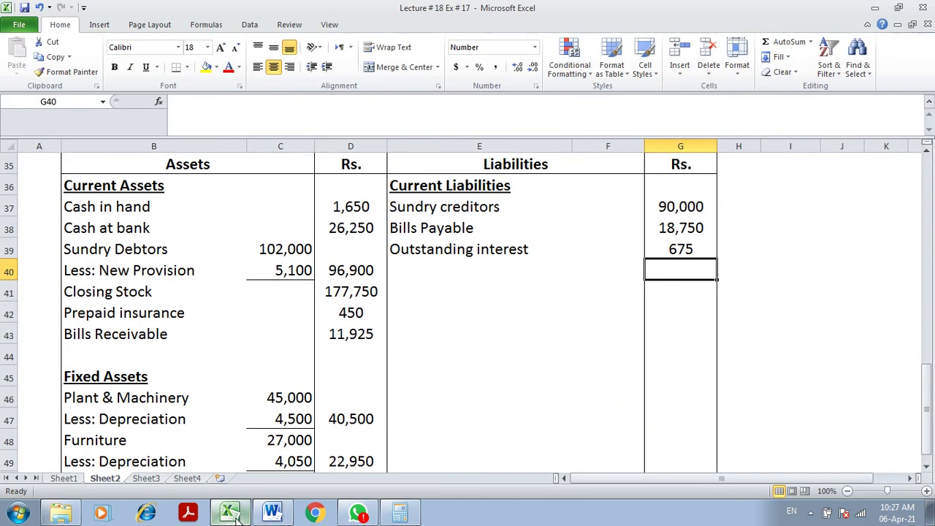
pyautogui.press('pageup')
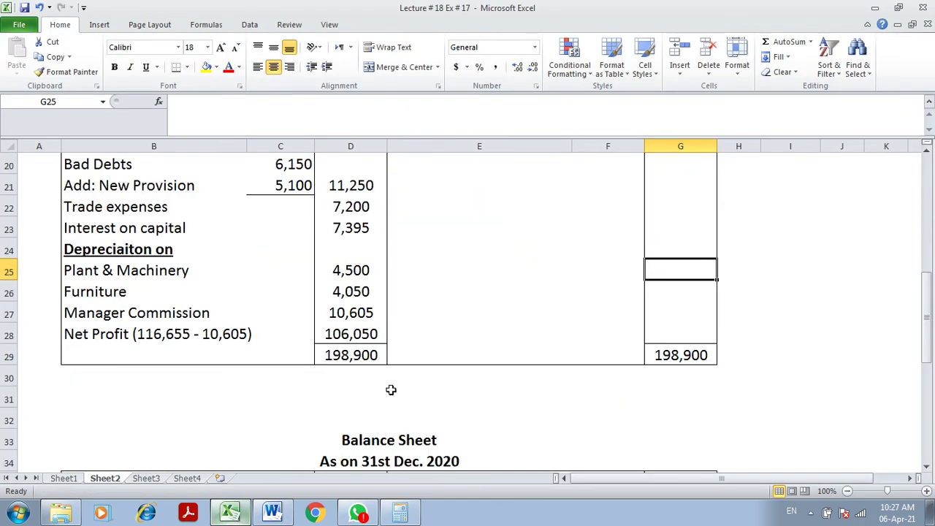
pyautogui.click(349, 319)
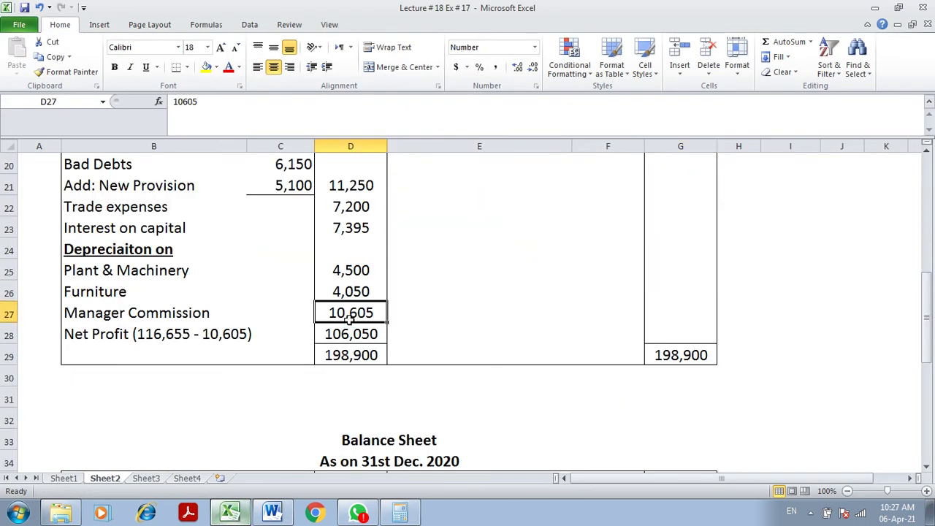
pyautogui.press('pageup')
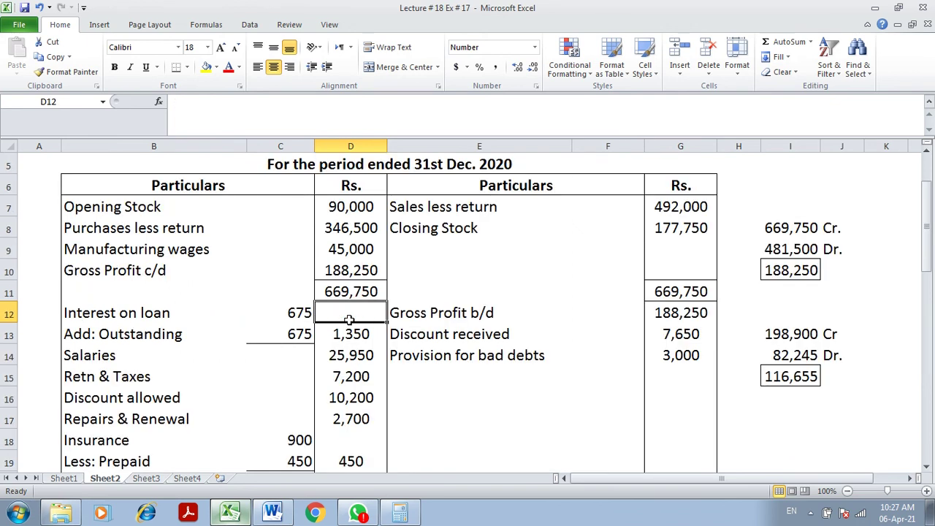
pyautogui.click(311, 334)
pyautogui.press('pagedown')
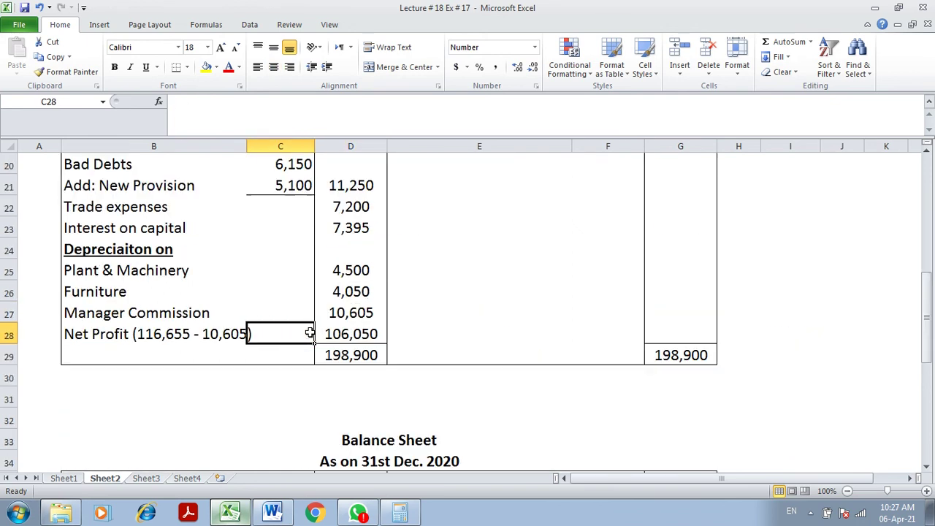
pyautogui.click(345, 313)
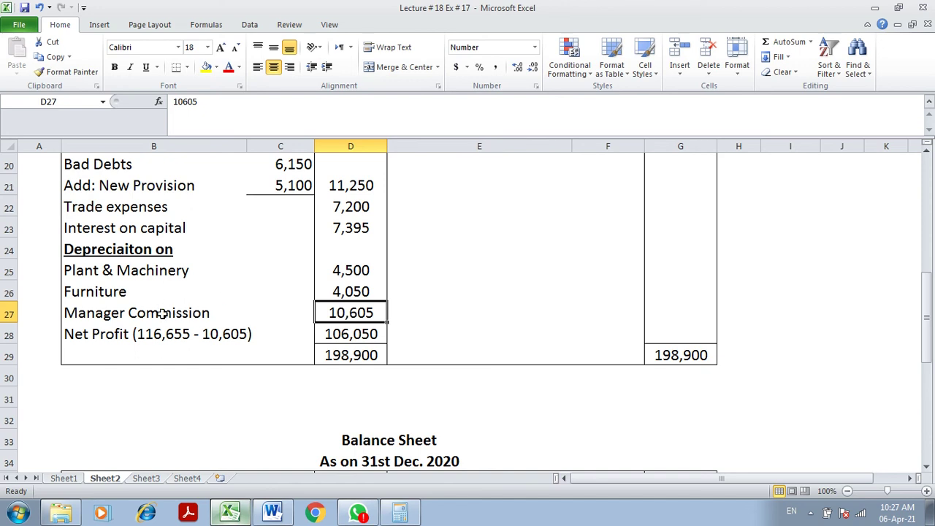
pyautogui.press('pagedown')
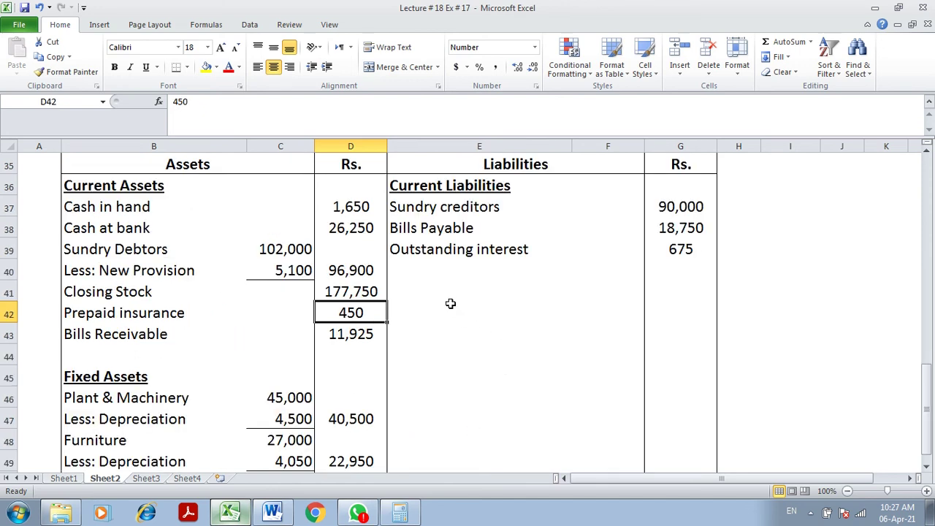
# Step: Enter "Outstanding manager commission" in E40 under Current Liabilities as plain, non-underlined text
pyautogui.click(423, 271)
pyautogui.write('P')
pyautogui.press('BackSpace')
pyautogui.write('O')
pyautogui.press('BackSpace')
pyautogui.press('BackSpace')
pyautogui.hotkey('ctrl', 'b')
pyautogui.hotkey('ctrl', 'u')
pyautogui.write('Outs')
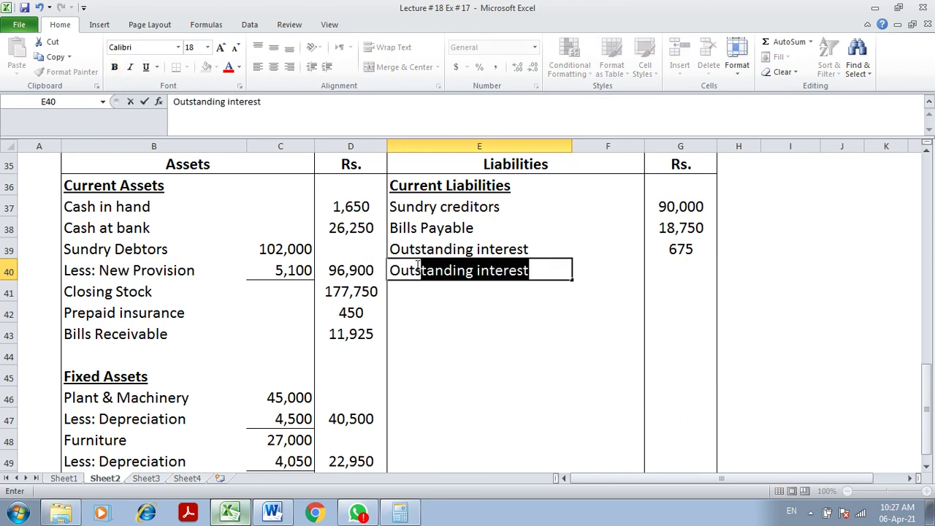
pyautogui.write('tanding ')
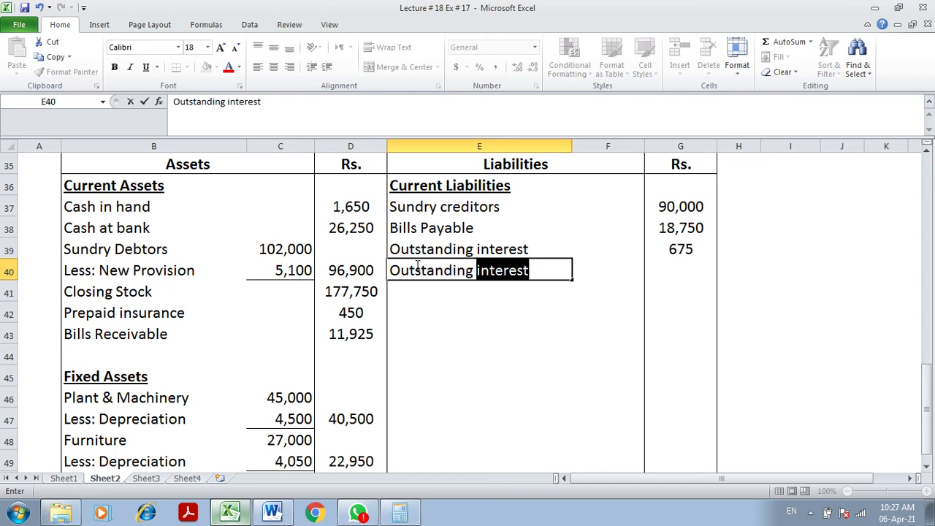
pyautogui.write('c')
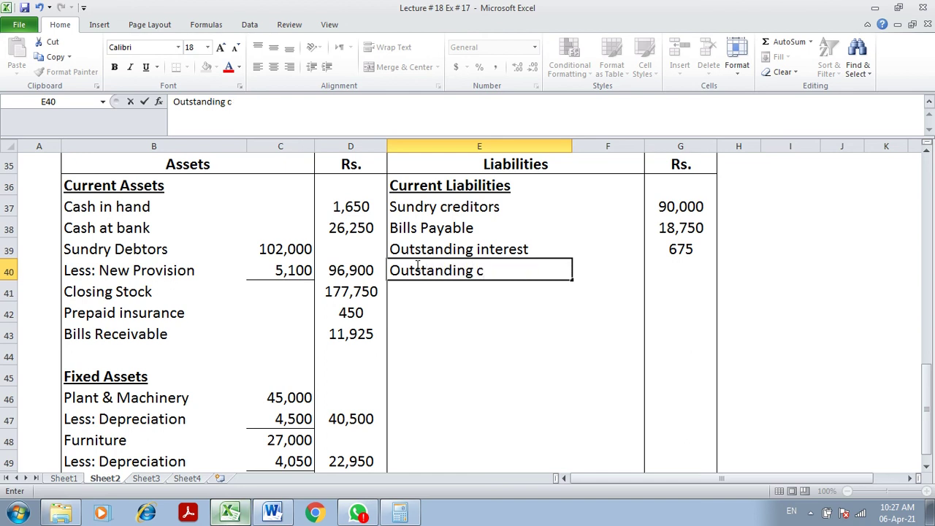
pyautogui.write('manager commission')
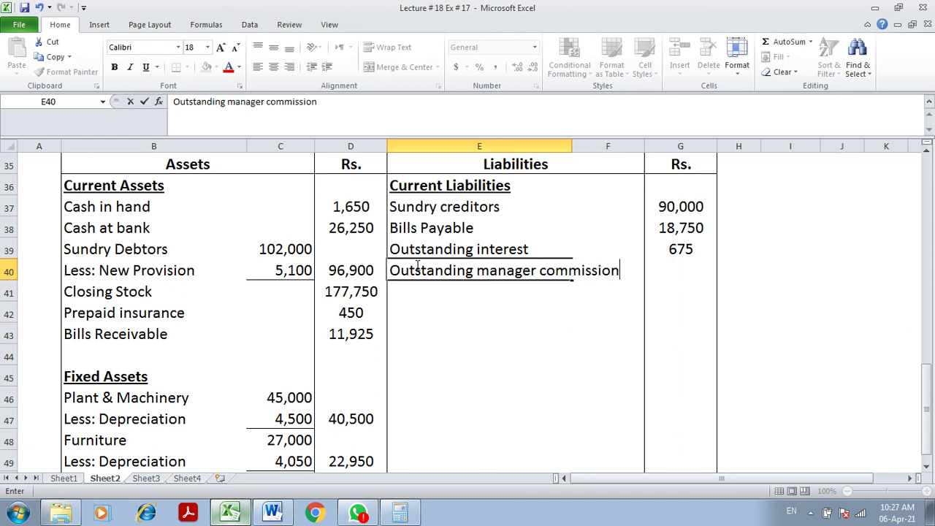
# Step: Fill G40 with a formula that references the Manager Commission amount in D27
pyautogui.press('Tab')
pyautogui.press('Right')
pyautogui.write('=')
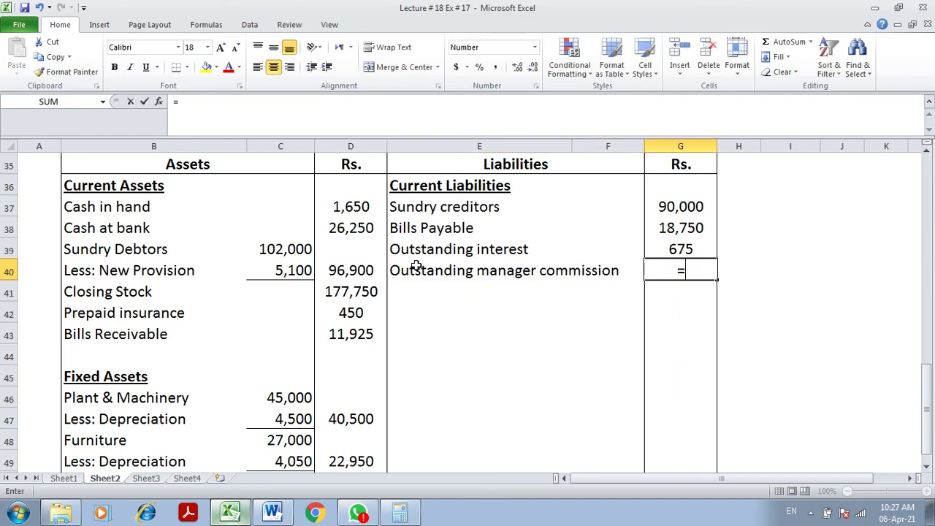
pyautogui.press('Up')
pyautogui.press('Up')
pyautogui.press('Up')
pyautogui.press('Up')
pyautogui.press('Up')
pyautogui.press('Up')
pyautogui.press('Up')
pyautogui.press('Up')
pyautogui.press('Up')
pyautogui.press('Up')
pyautogui.press('Up')
pyautogui.press('Up')
pyautogui.press('Up')
pyautogui.press('Up')
pyautogui.press('Up')
pyautogui.click(358, 313)
pyautogui.press('Return')
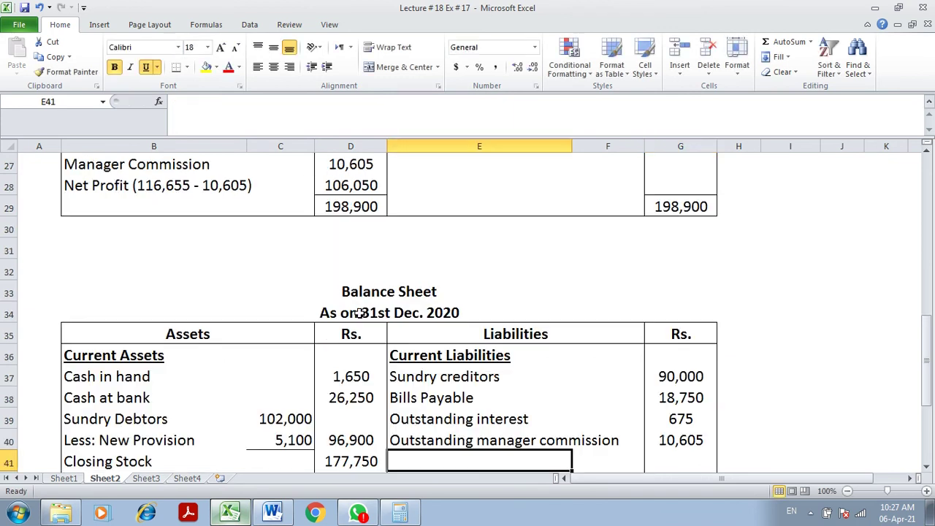
# Step: Add the bold, underlined heading "Long Term Liabilities" in E42, leaving row 41 blank on the liabilities side
pyautogui.press('Down')
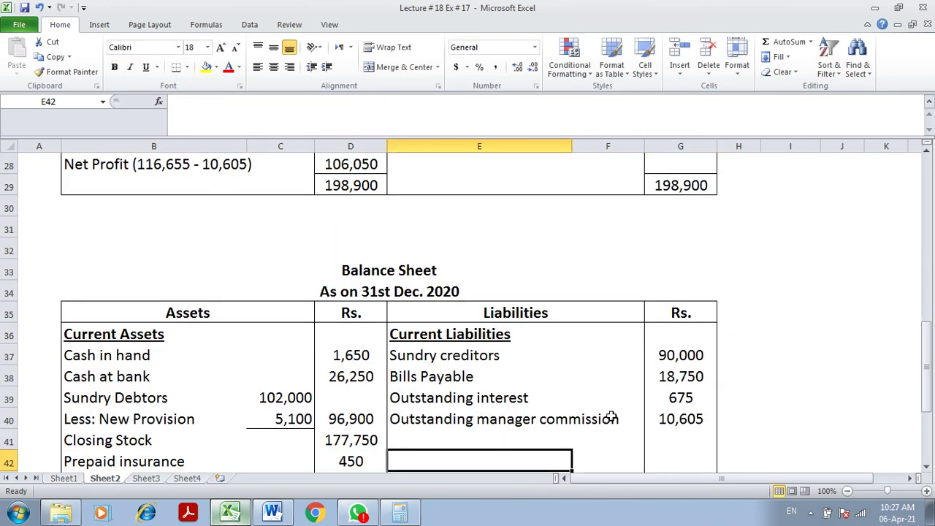
pyautogui.hotkey('ctrl', 'b')
pyautogui.hotkey('ctrl', 'u')
pyautogui.write('L')
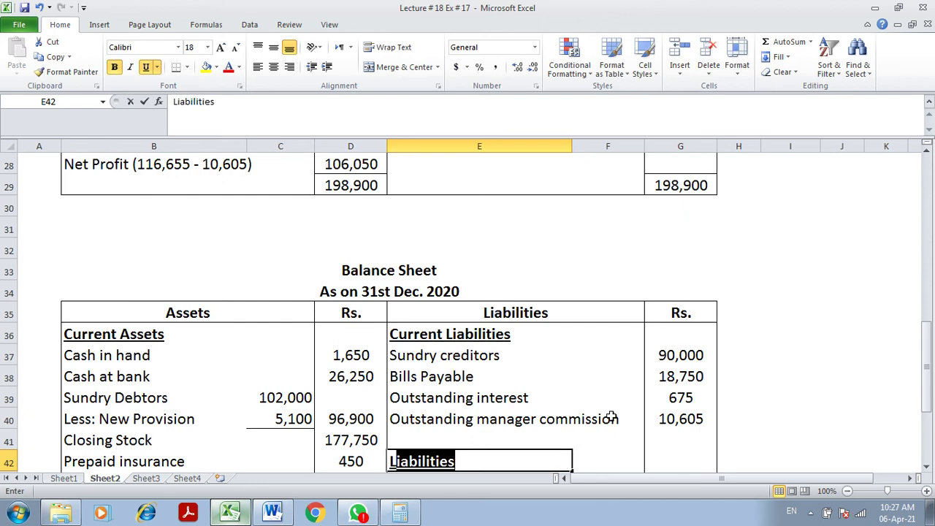
pyautogui.write('ong Term Lia')
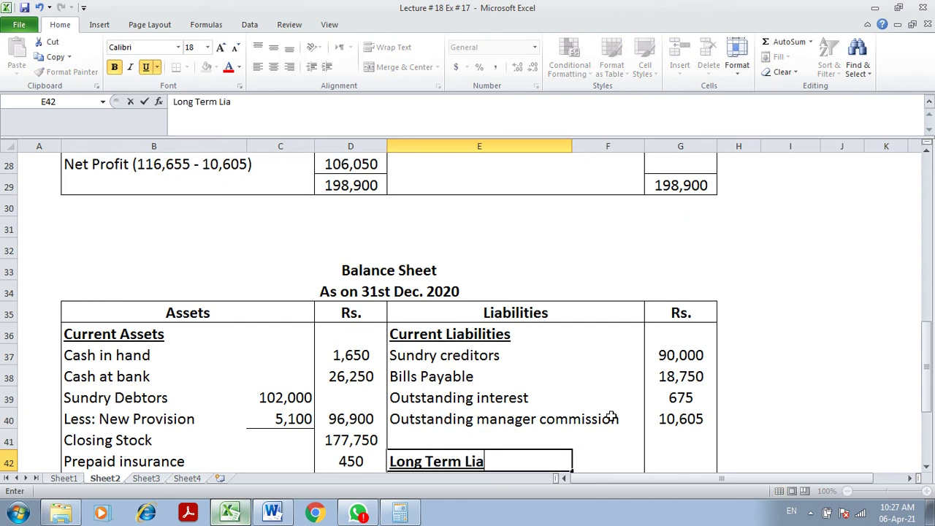
pyautogui.write('bilities')
pyautogui.press('Return')
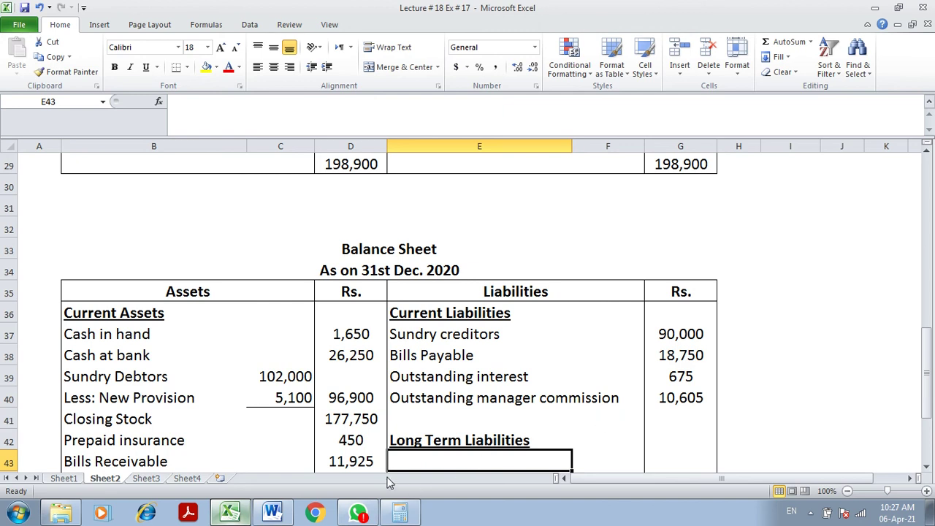
# Step: Enter "9% Loan" in E43 under Long Term Liabilities, with 15,000 from the Word trial balance in G43
pyautogui.click(281, 512)
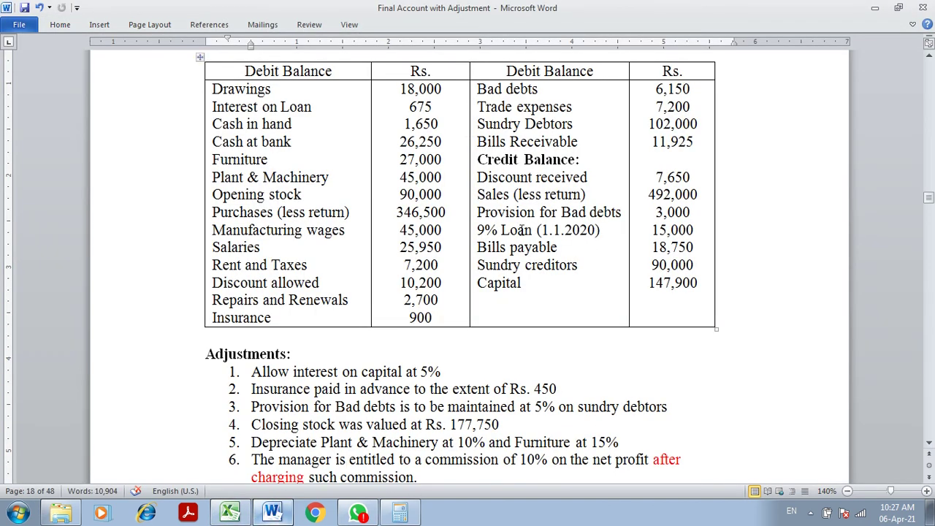
pyautogui.click(229, 513)
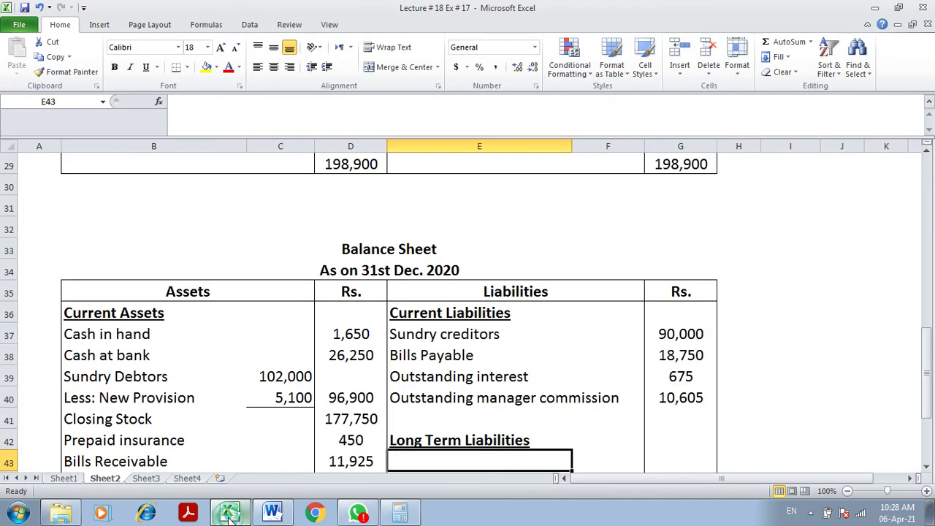
pyautogui.write('9% Loan')
pyautogui.press('Tab')
pyautogui.press('Tab')
pyautogui.write('15,000')
pyautogui.press('Return')
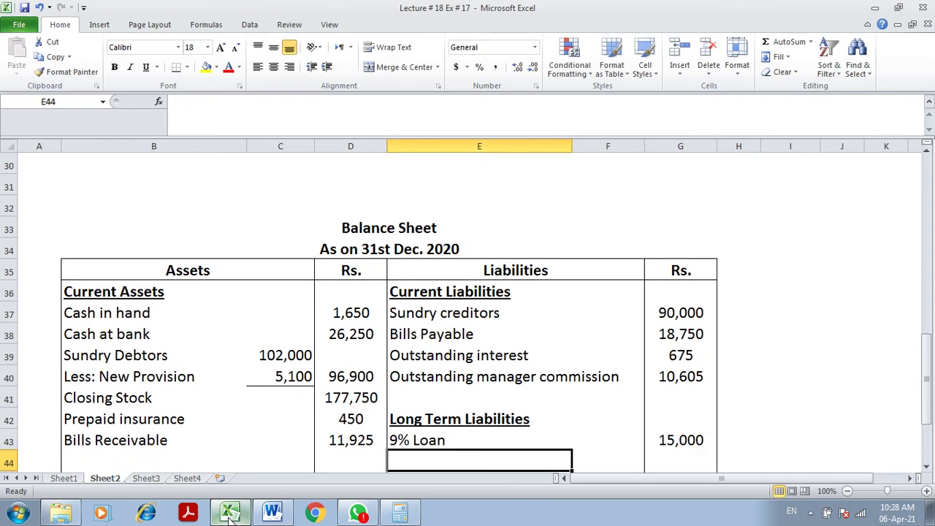
# Step: Add the bold, underlined heading "Owners Equity" in E45, leaving row 44 blank on the liabilities side
pyautogui.press('Return')
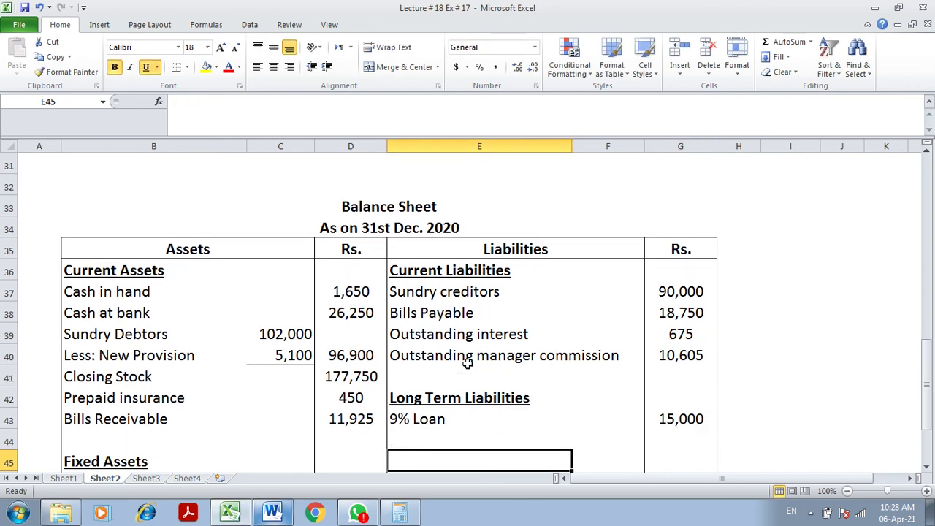
pyautogui.write('Owners')
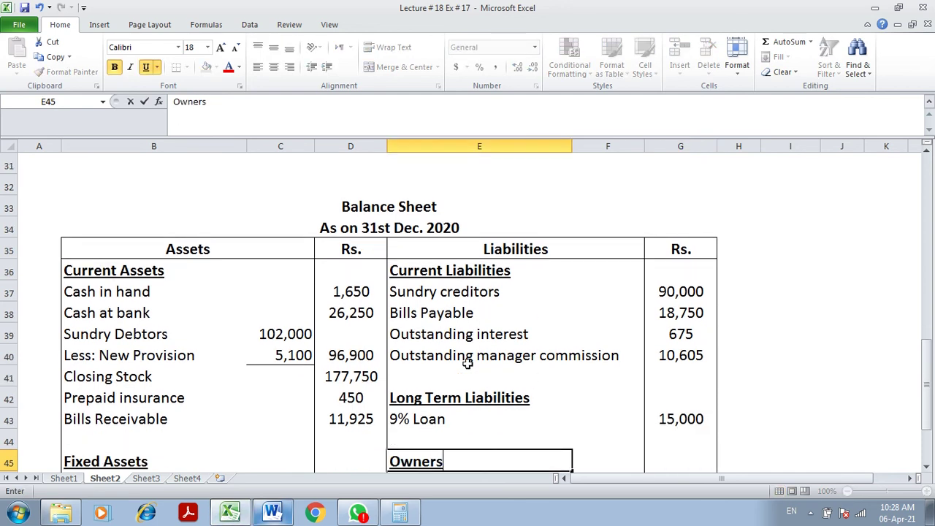
pyautogui.write(' Equity')
pyautogui.press('Return')
# Step: Enter "Capital" in E46 as plain, non-underlined text, with 147,900 from the Word trial balance in F46
pyautogui.write('Cap')
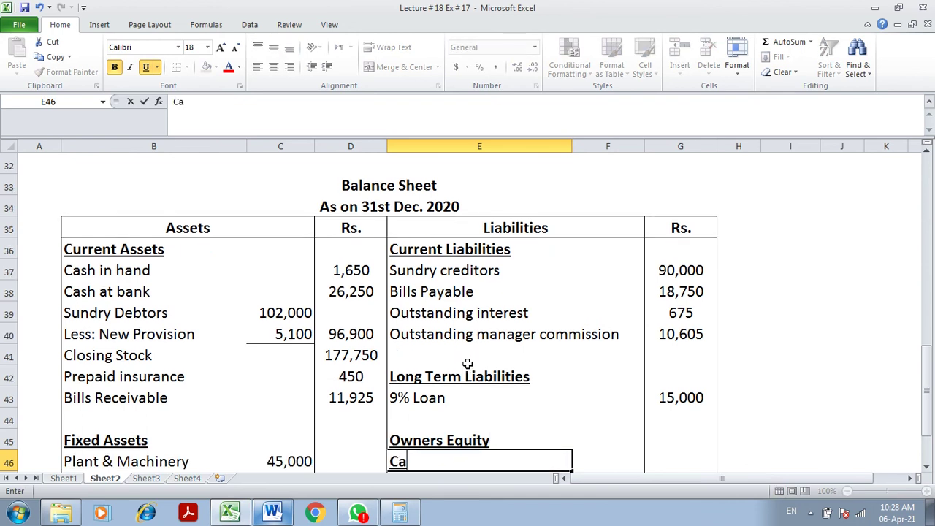
pyautogui.press('BackSpace')
pyautogui.press('BackSpace')
pyautogui.press('BackSpace')
pyautogui.hotkey('ctrl', 'b')
pyautogui.hotkey('ctrl', 'u')
pyautogui.write('Capital')
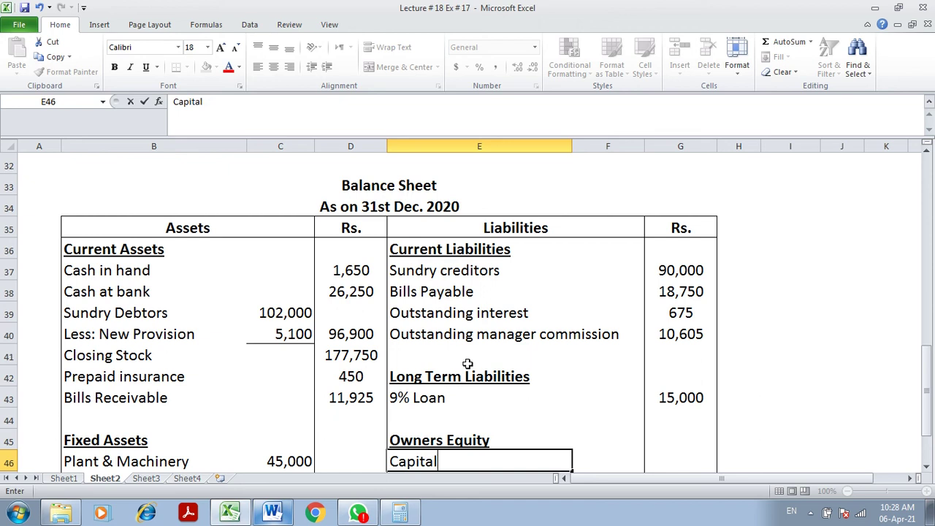
pyautogui.press('Tab')
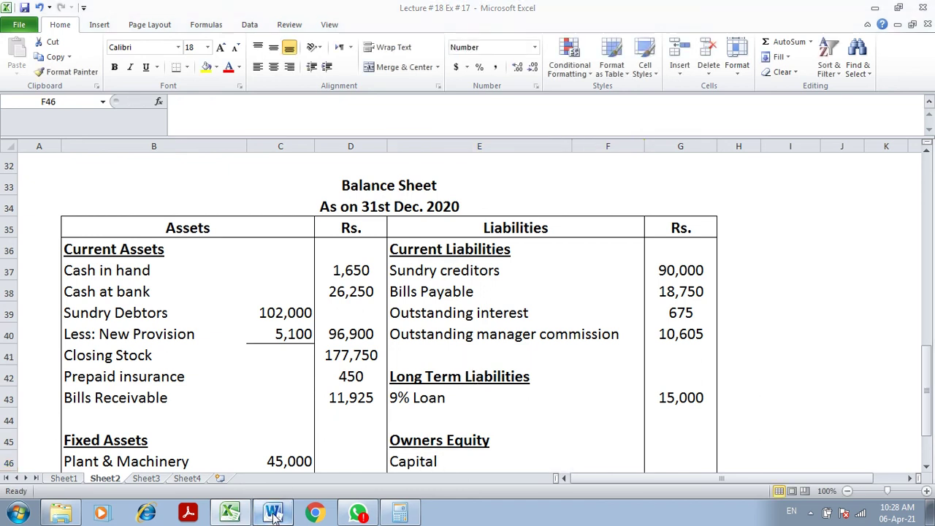
pyautogui.click(274, 515)
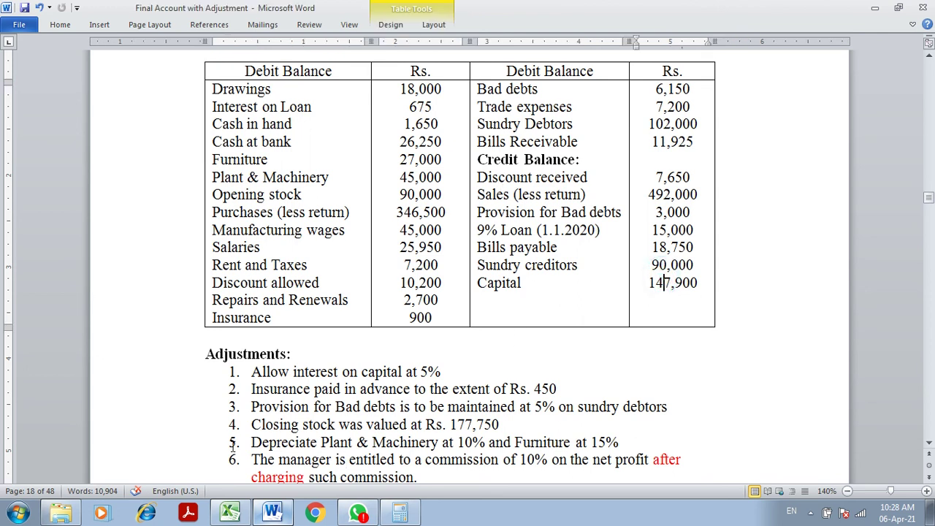
pyautogui.click(231, 514)
pyautogui.write('14')
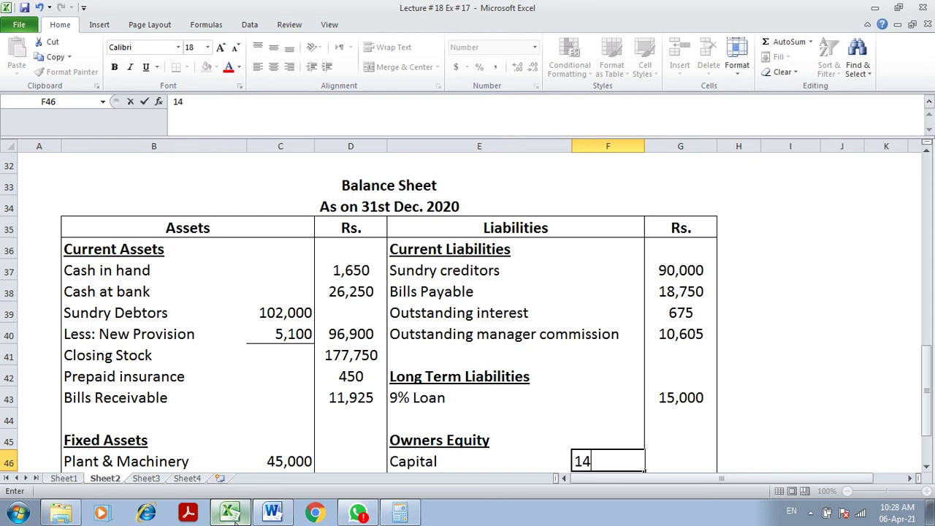
pyautogui.write('7,900')
pyautogui.press('Return')
# Step: Enter "Add: Net Profit" in E47 and fill F47 with a formula referencing the Net Profit amount in D28
pyautogui.write('Ad')
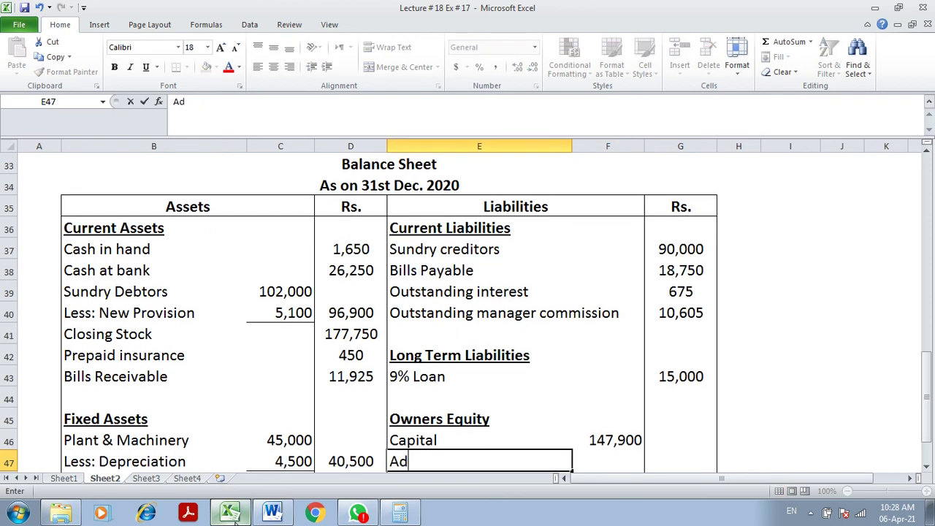
pyautogui.write('d: NEt Profit')
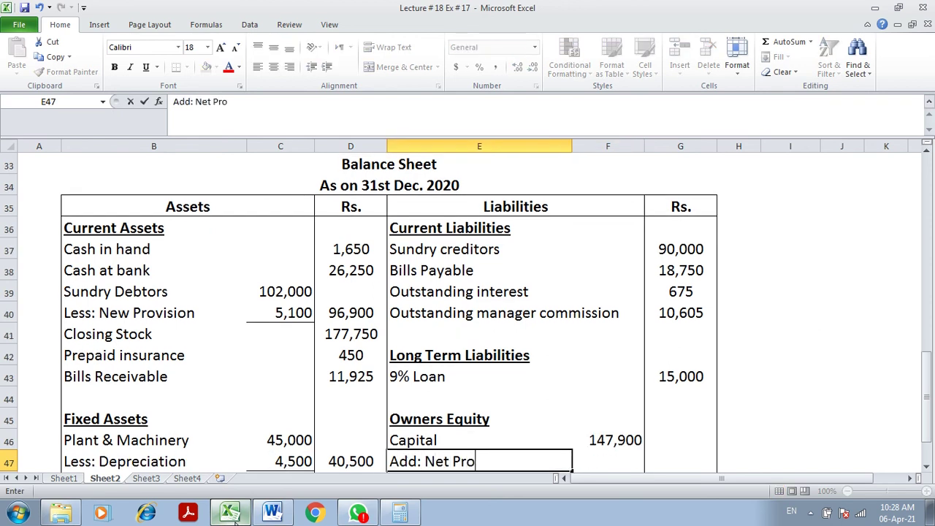
pyautogui.press('Tab')
pyautogui.write('=')
pyautogui.scroll(5, 241, 460)
pyautogui.click(248, 460)
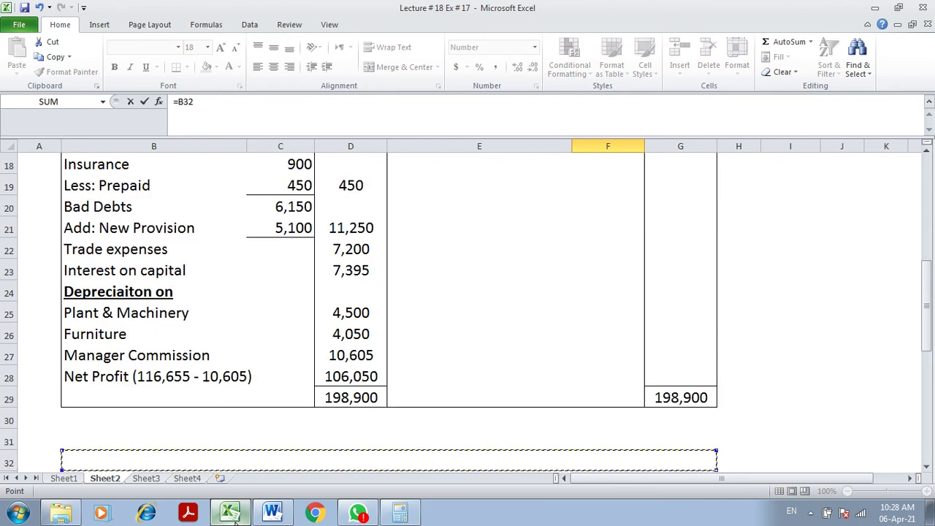
pyautogui.click(356, 372)
pyautogui.press('Return')
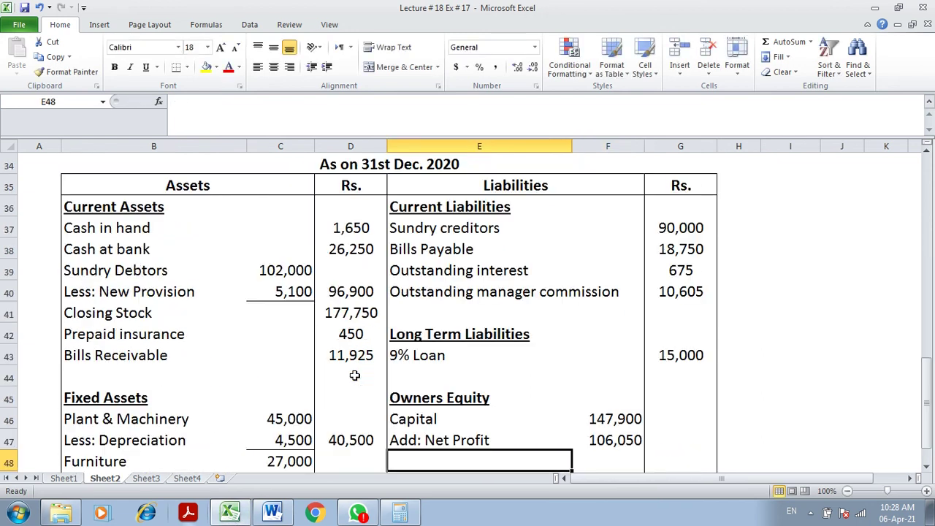
# Step: Enter "Add: Interest on capital" in E48 and fill F48 with a formula referencing the interest amount in D23
pyautogui.write('Add')
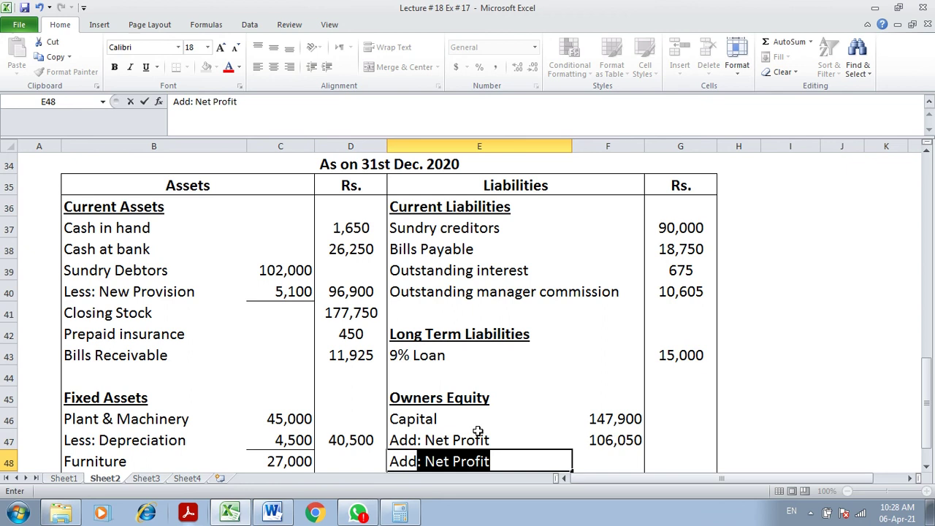
pyautogui.write(': Intere')
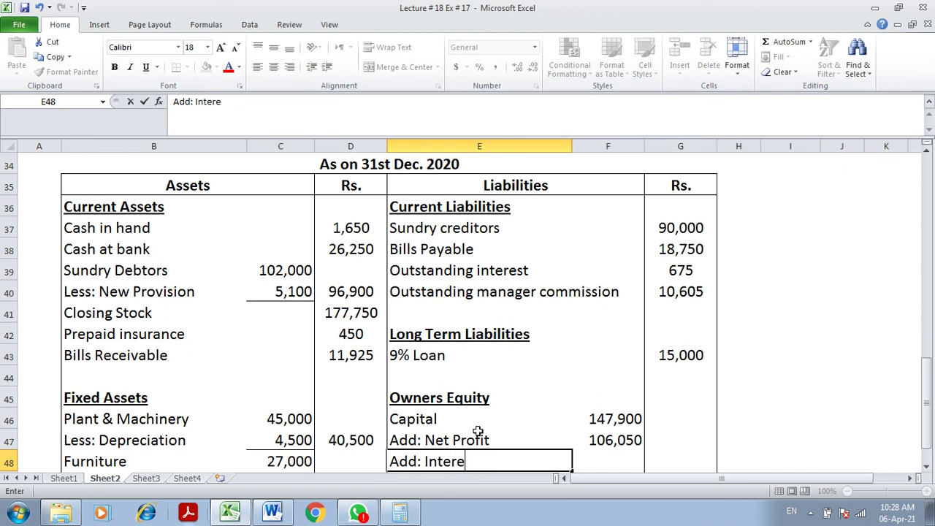
pyautogui.write('st on capital')
pyautogui.press('Tab')
pyautogui.write('=')
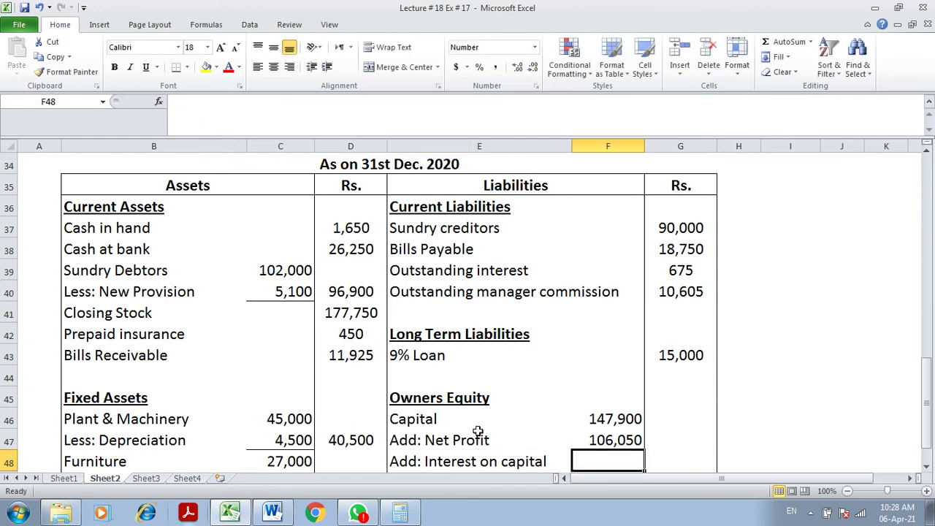
pyautogui.press('pageup')
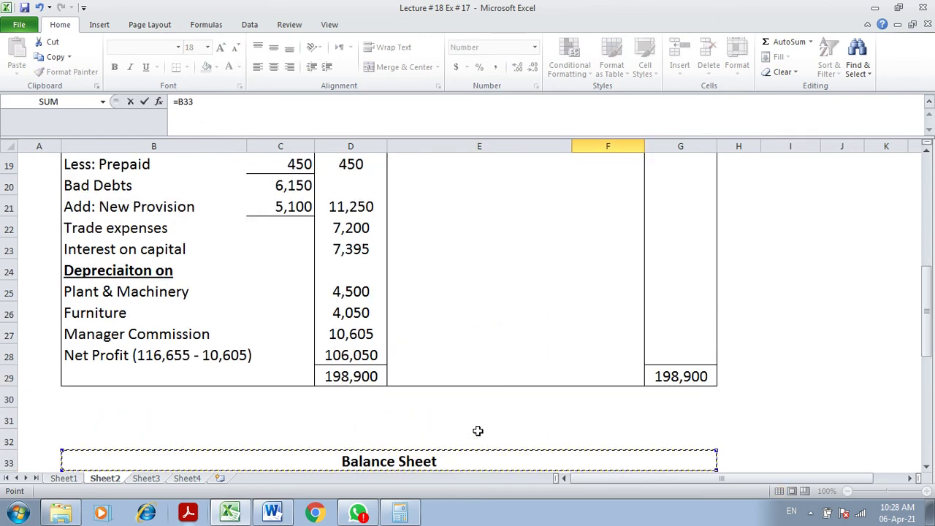
pyautogui.click(342, 250)
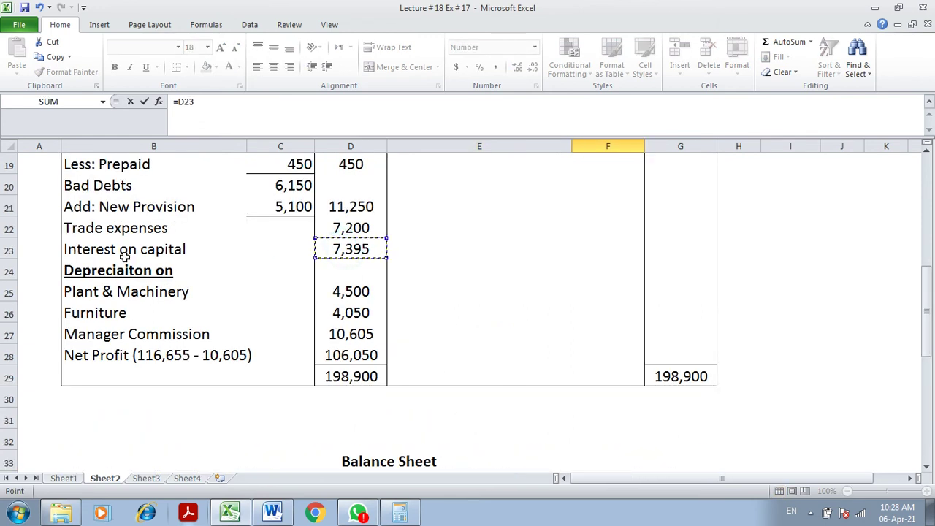
pyautogui.press('Return')
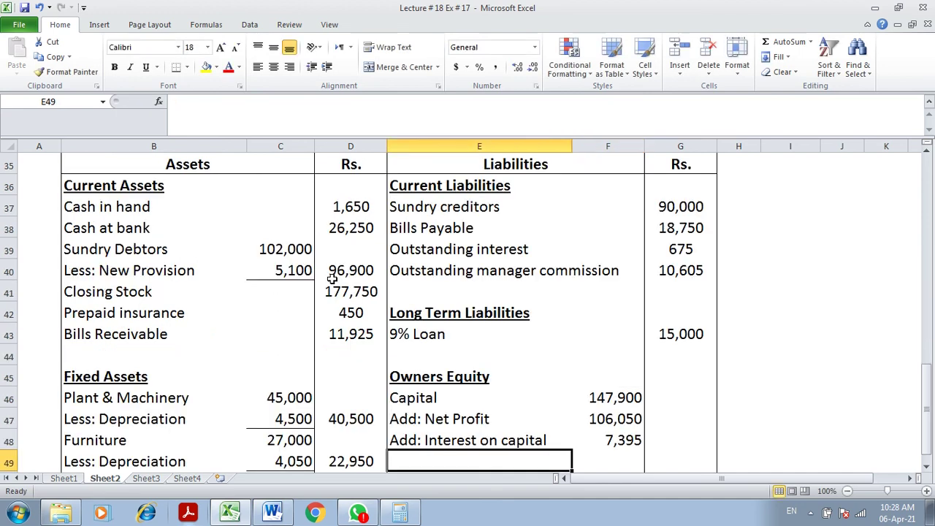
# Step: Check the Word trial balance, and total capital, net profit and interest on capital in F49 with =F46+F47+F48
pyautogui.click(629, 439)
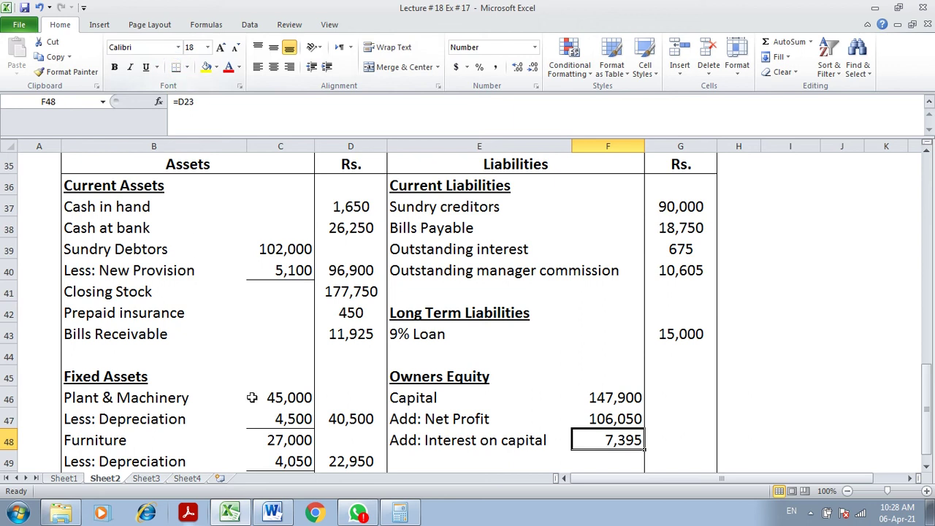
pyautogui.click(275, 511)
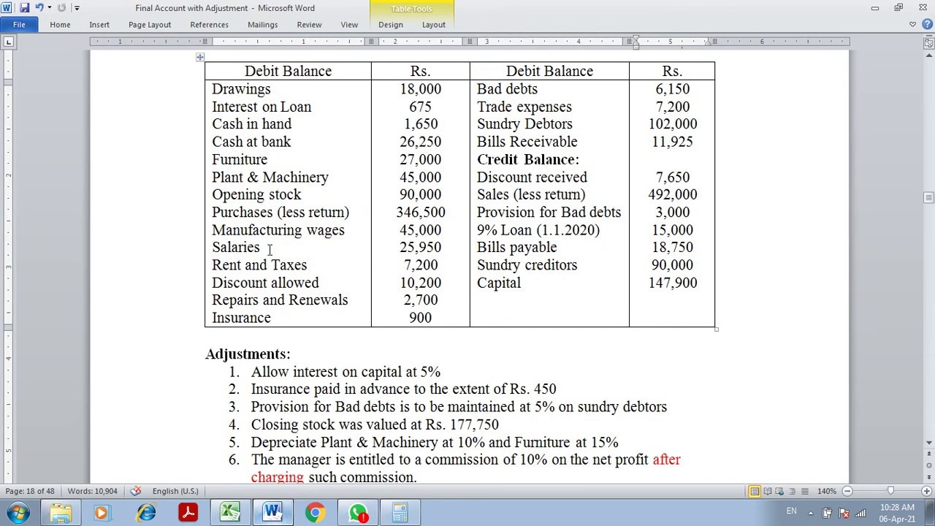
pyautogui.click(230, 512)
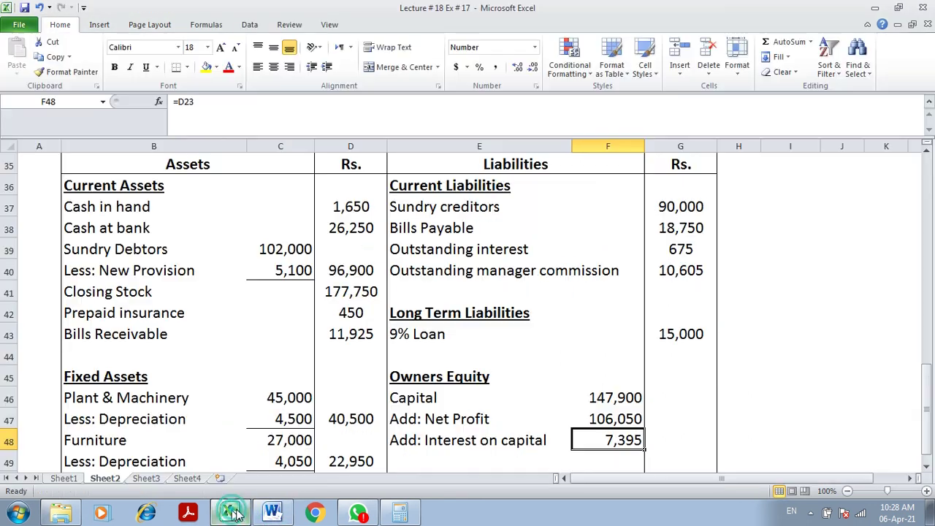
pyautogui.press('Return')
pyautogui.write('=')
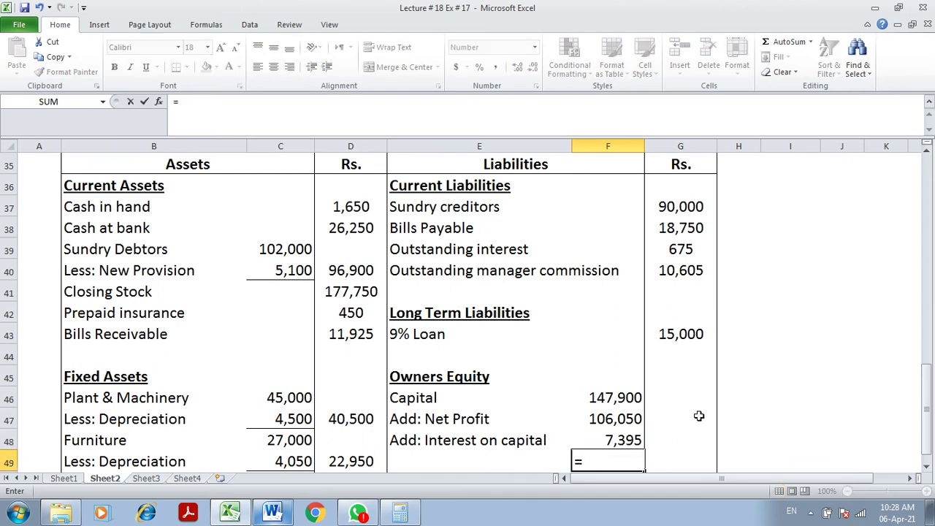
pyautogui.click(627, 400)
pyautogui.write('+')
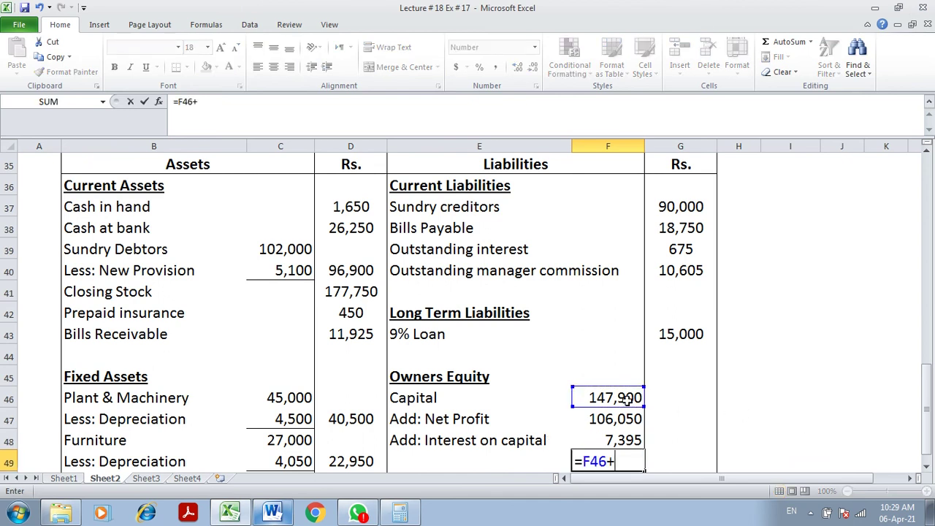
pyautogui.click(627, 419)
pyautogui.write('+')
pyautogui.click(624, 440)
pyautogui.press('Return')
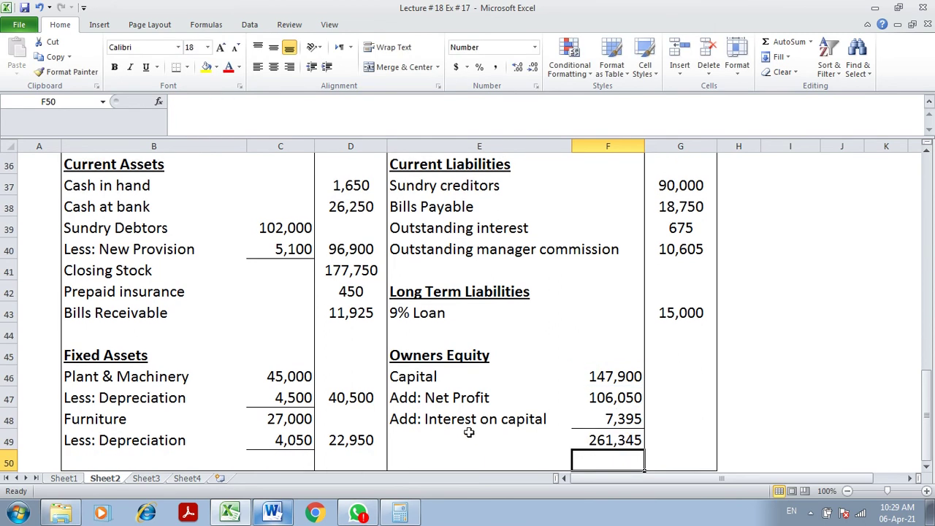
# Step: Insert a new blank row at row 50 of the Balance Sheet
pyautogui.click(10, 462)
pyautogui.rightClick(10, 462)
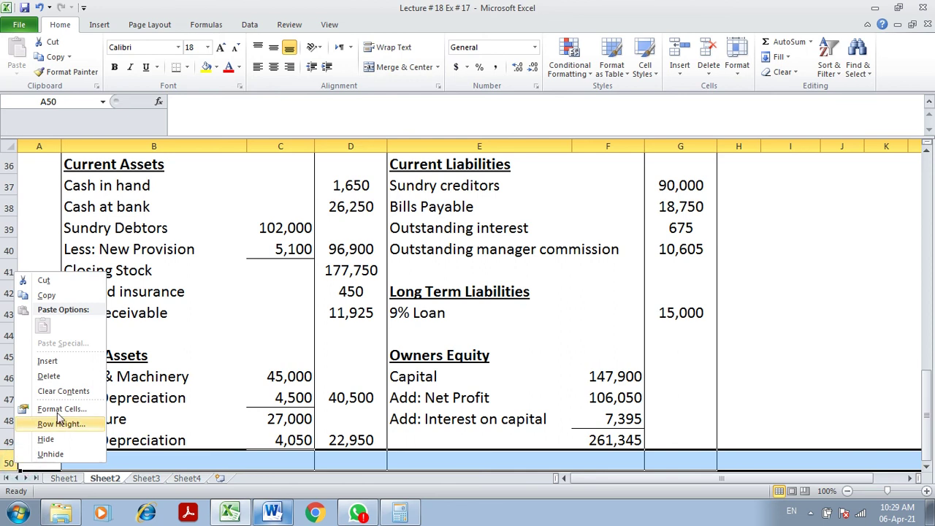
pyautogui.click(53, 363)
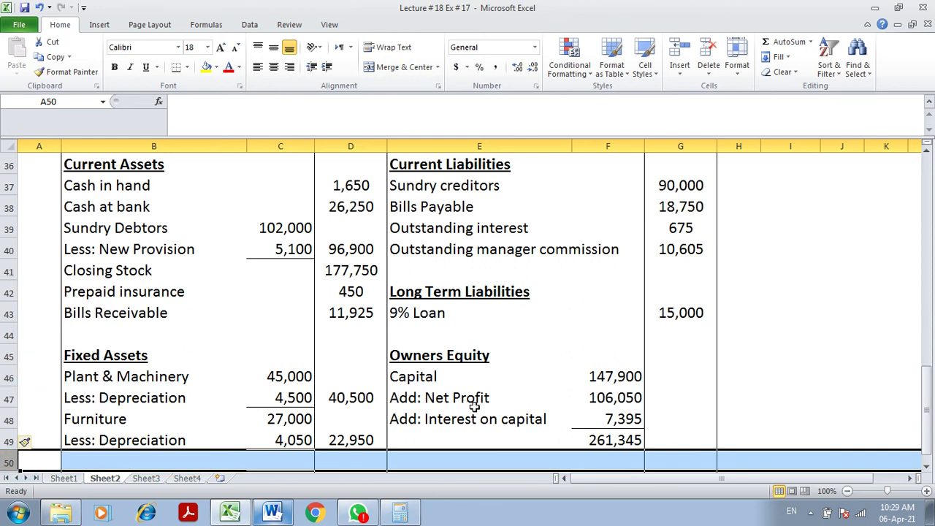
# Step: Enter "Less: Drawings" in E50, with 18,000 from the Word trial balance in F50
pyautogui.click(407, 458)
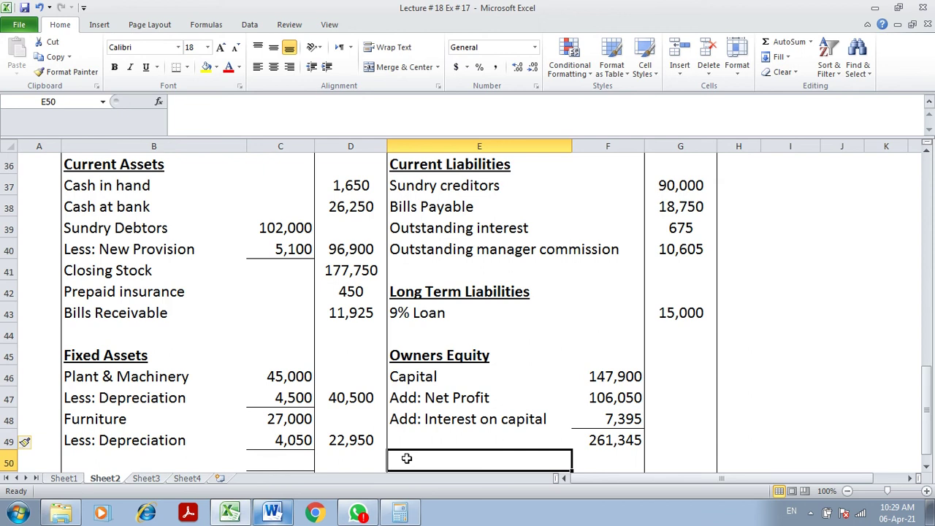
pyautogui.write('Less: Drawings')
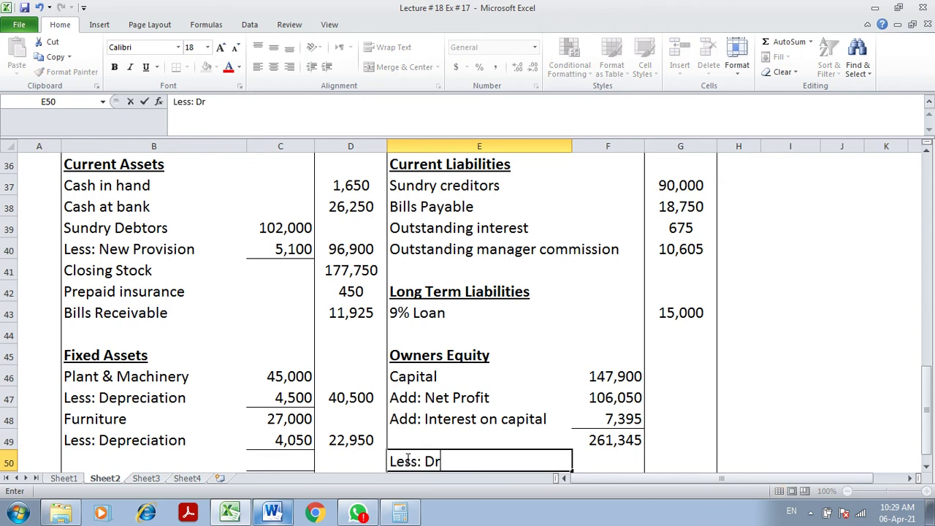
pyautogui.press('Tab')
pyautogui.write('=')
pyautogui.press('BackSpace')
pyautogui.click(273, 512)
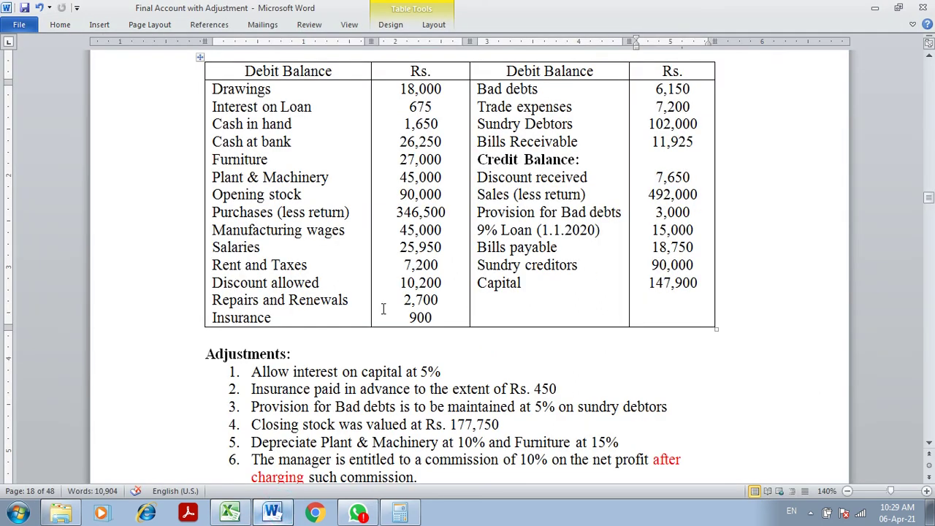
pyautogui.click(246, 515)
pyautogui.write('18,000')
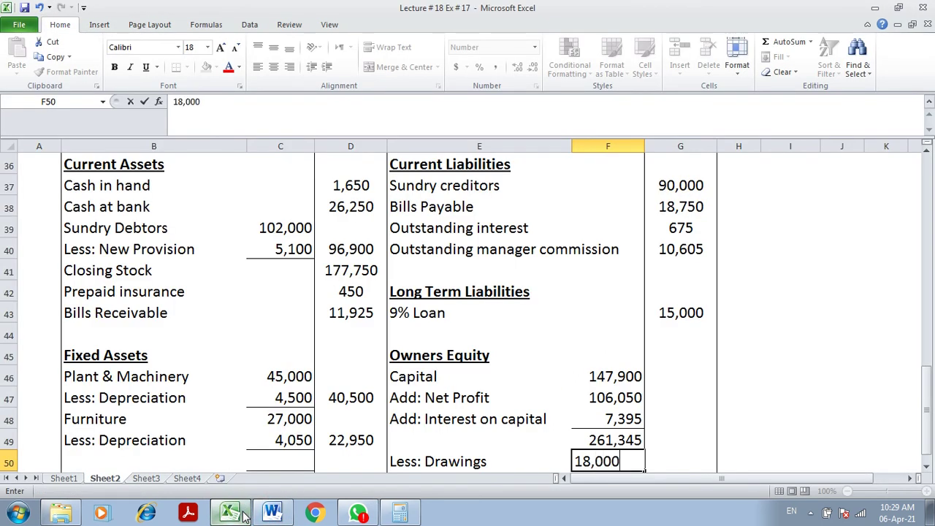
pyautogui.press('Tab')
# Step: Calculate the closing capital in G50 by subtracting drawings from the subtotal with =F49-F50
pyautogui.write('=')
pyautogui.click(599, 443)
pyautogui.write('-')
pyautogui.click(607, 461)
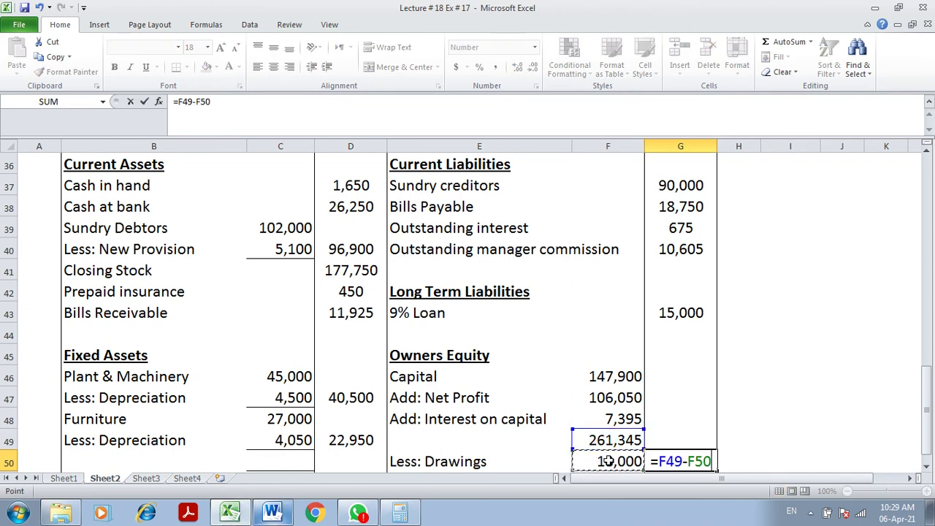
pyautogui.press('Tab')
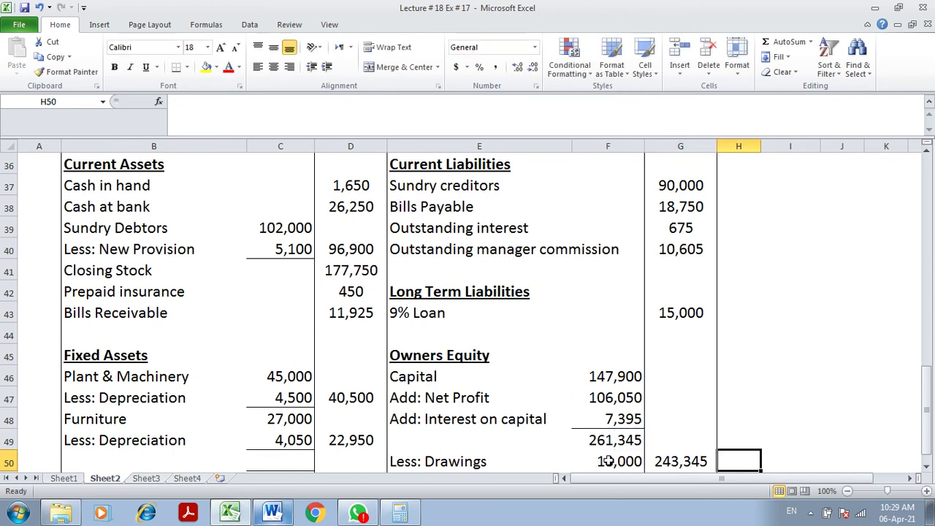
pyautogui.click(927, 466)
pyautogui.click(927, 465)
pyautogui.click(926, 466)
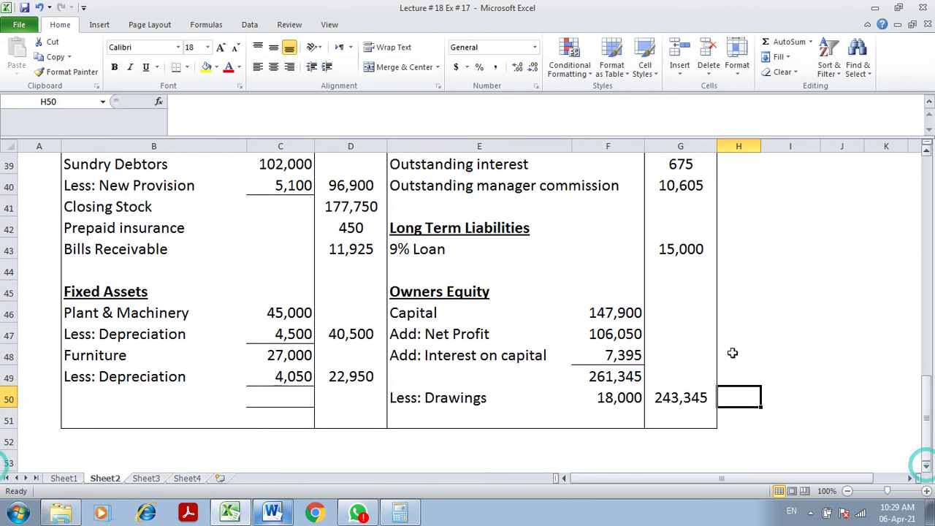
# Step: Apply outside borders to the total cells G51 and D51 of the Balance Sheet
pyautogui.click(686, 416)
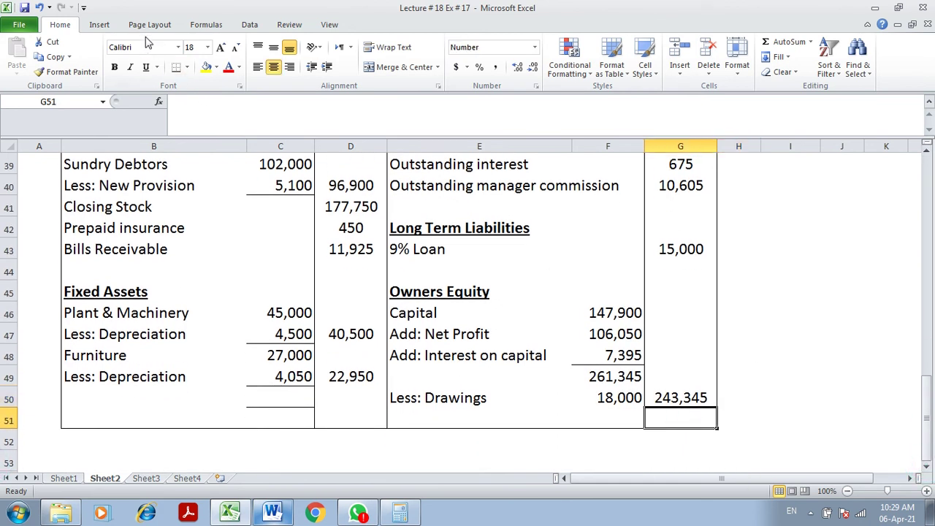
pyautogui.click(187, 66)
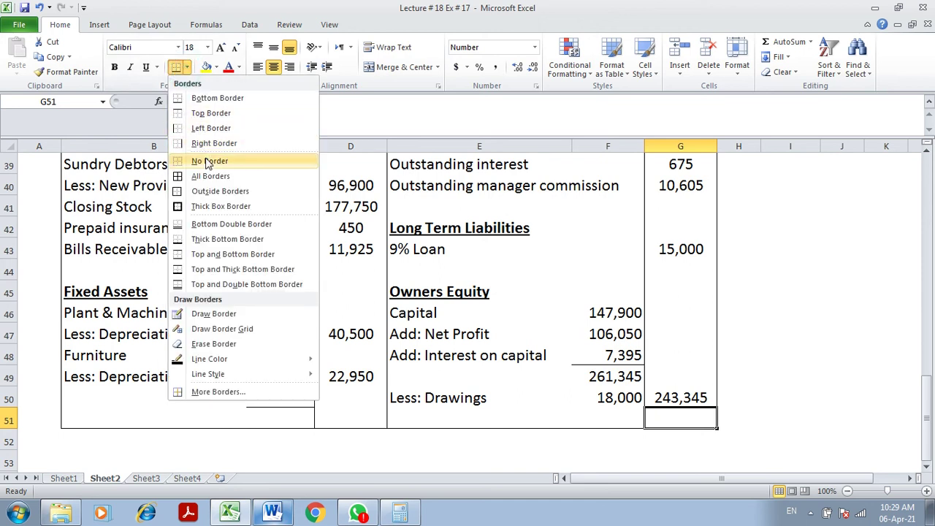
pyautogui.click(219, 190)
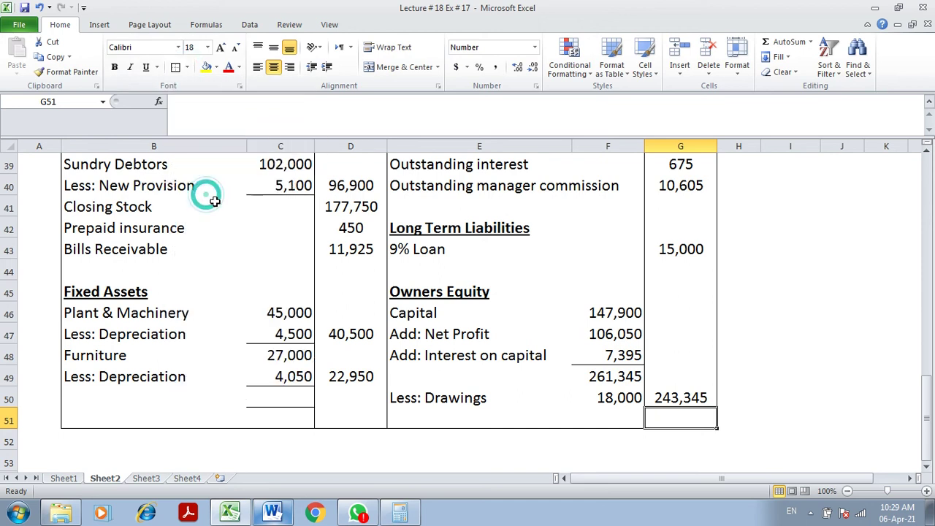
pyautogui.click(359, 420)
pyautogui.click(175, 67)
# Step: Total the Liabilities amounts in G51 with a SUM from Sundry creditors in G37 down to the closing capital in G50
pyautogui.click(695, 414)
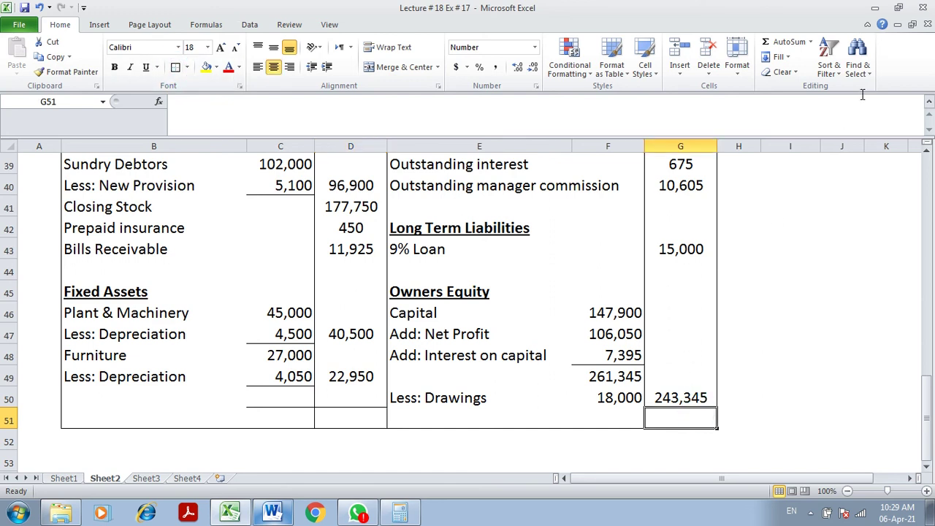
pyautogui.click(789, 41)
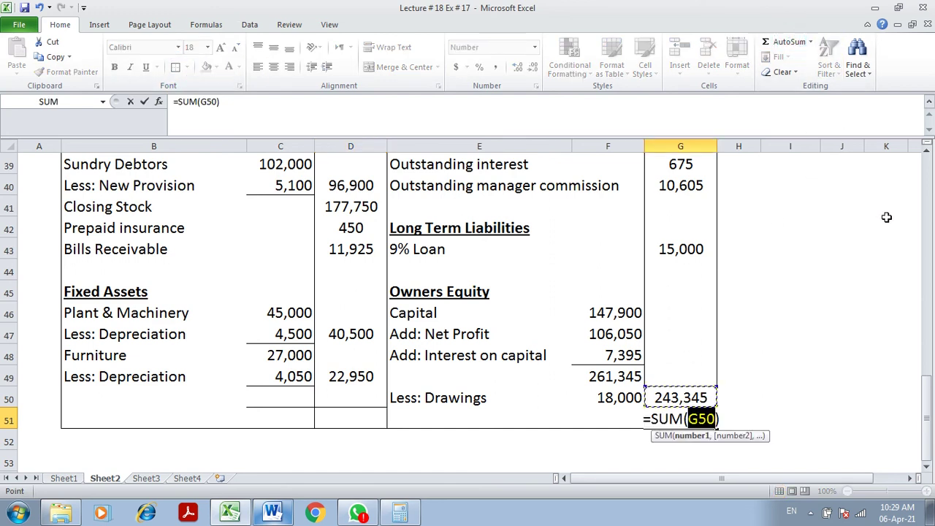
pyautogui.press('pageup')
pyautogui.click(681, 446)
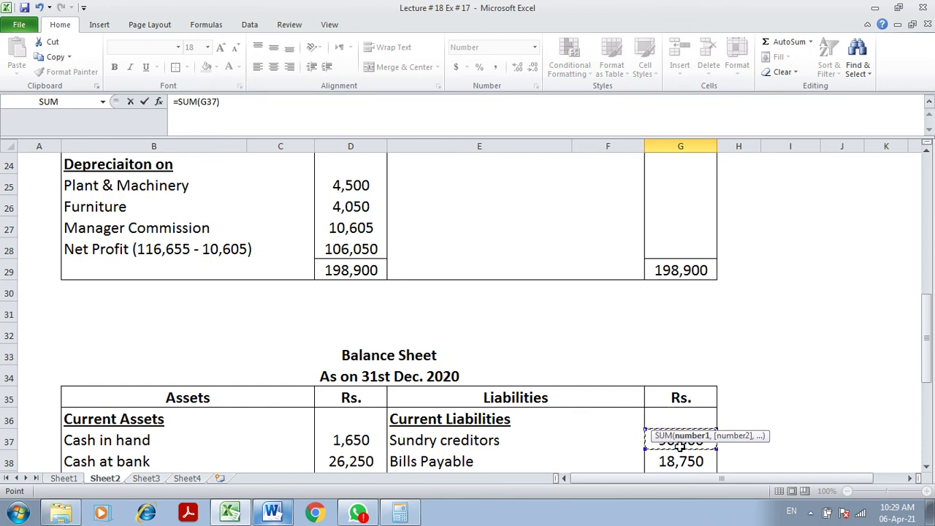
pyautogui.moveTo(681, 443); pyautogui.dragTo(680, 393)
pyautogui.press('Return')
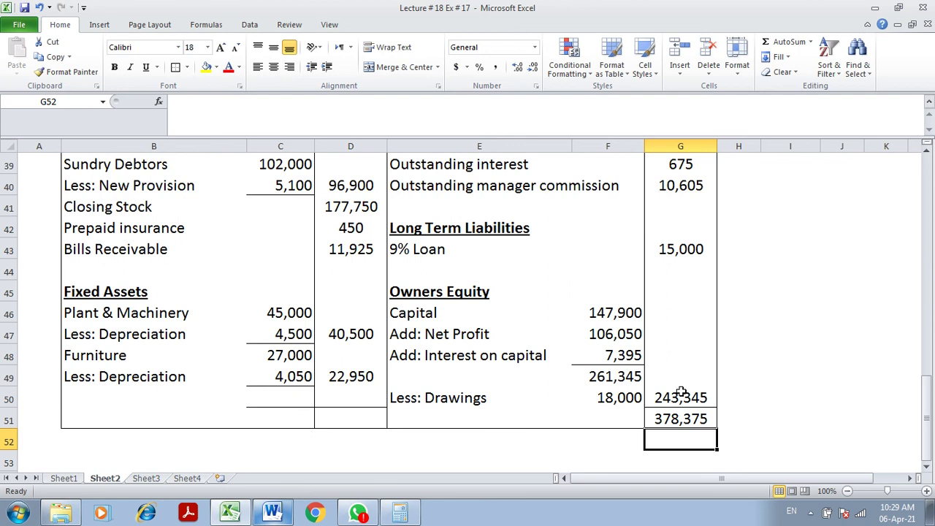
# Step: Total the Assets amounts in D51 with =SUM(D37:D49)
pyautogui.click(373, 415)
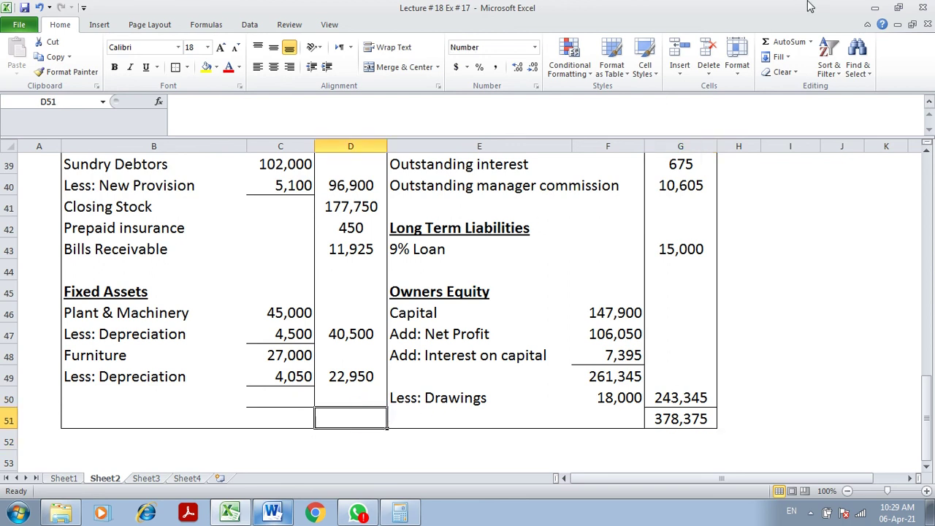
pyautogui.click(776, 46)
pyautogui.press('pageup')
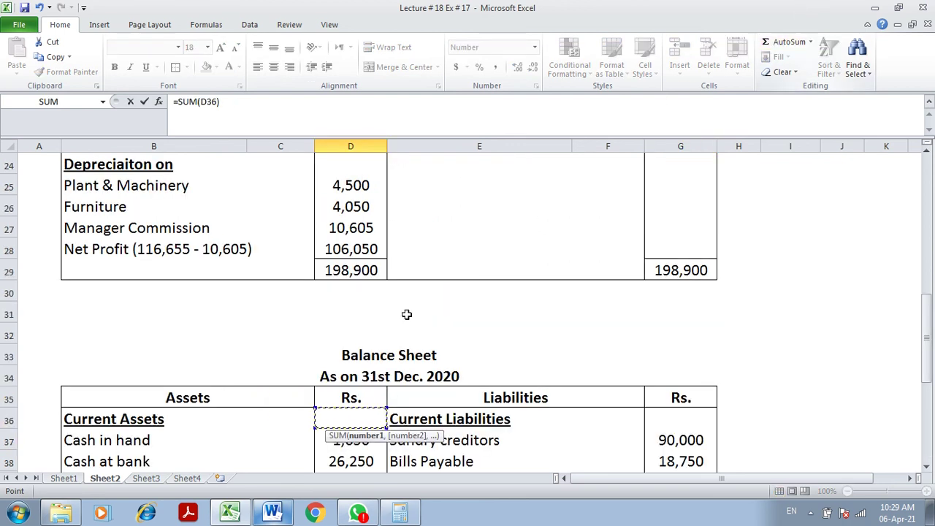
pyautogui.click(359, 438)
pyautogui.hotkey('shift', 'pagedown')
pyautogui.keyDown('shift'); pyautogui.click(341, 383); pyautogui.keyUp('shift')
pyautogui.press('Return')
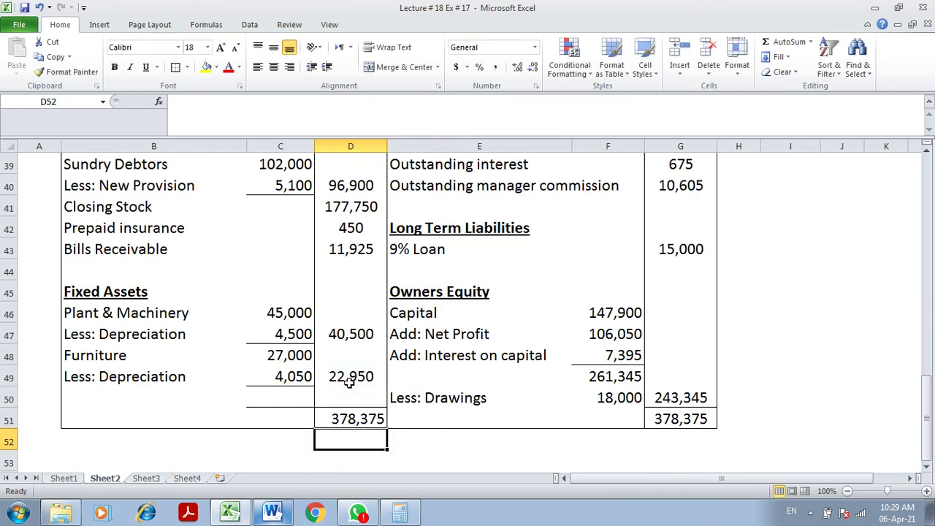
pyautogui.click(366, 414)
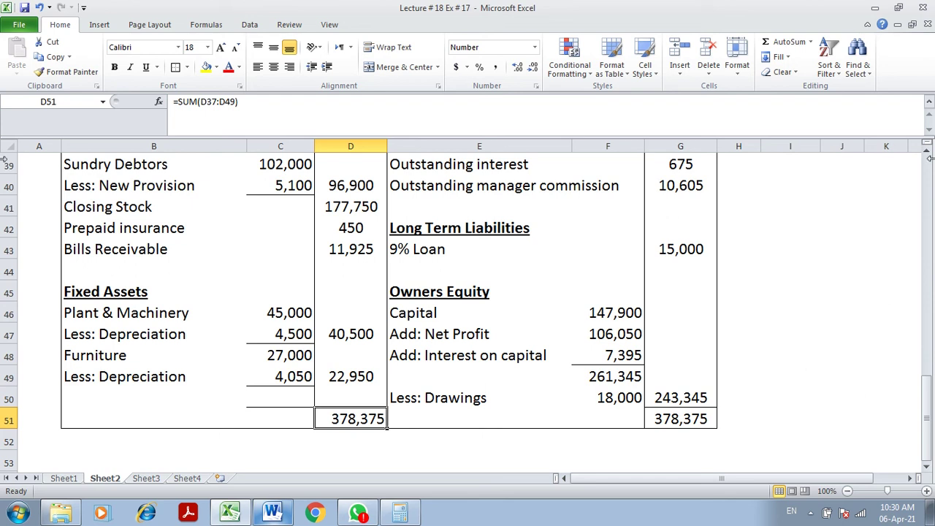
# Step: Colour the "Outstanding manager commission" label in E40 and the "Manager Commission" label in B27 red
pyautogui.scroll(3, 926, 156)
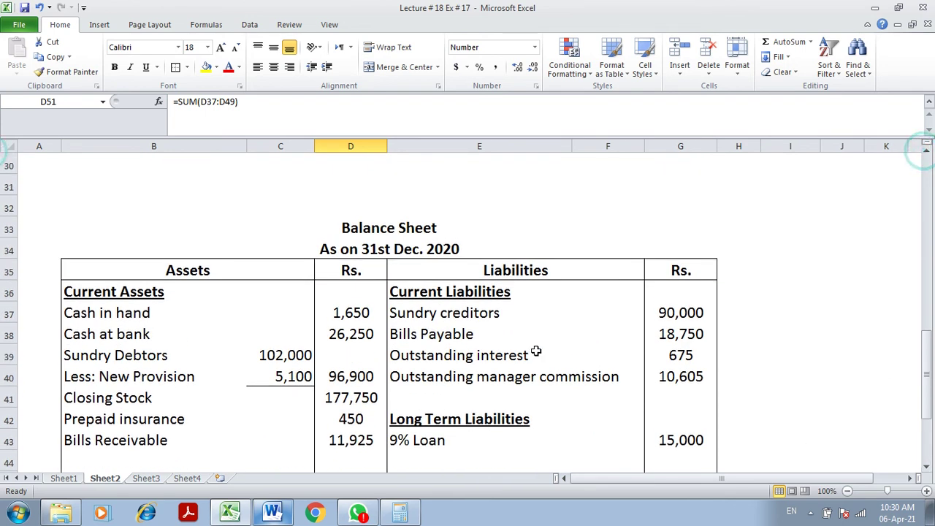
pyautogui.click(431, 375)
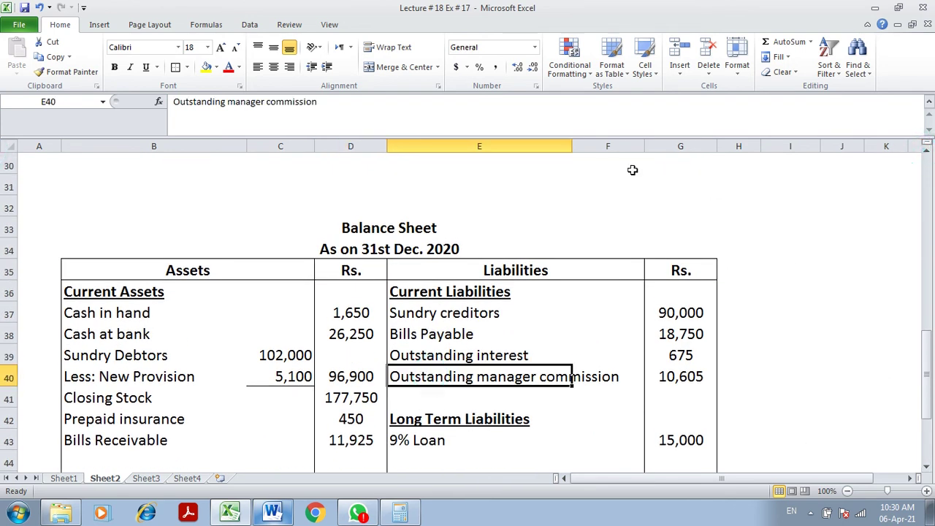
pyautogui.click(228, 66)
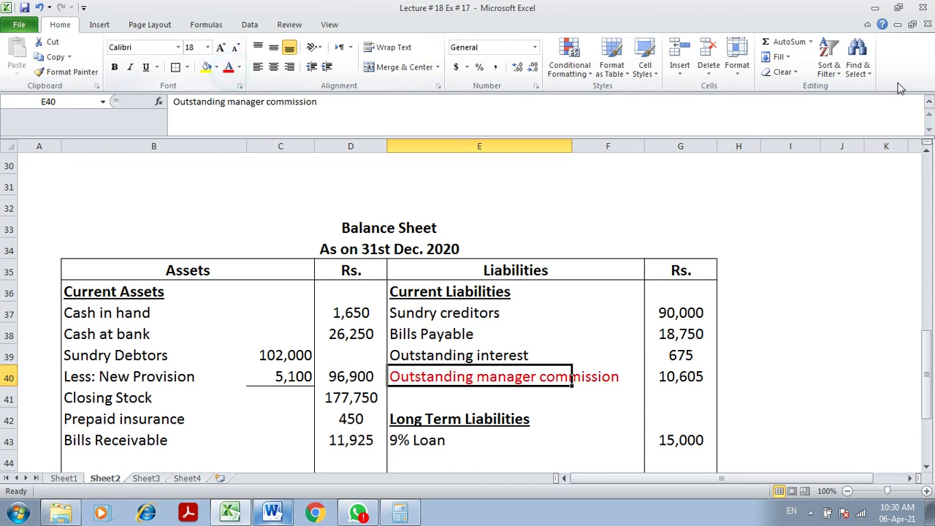
pyautogui.scroll(3, 926, 153)
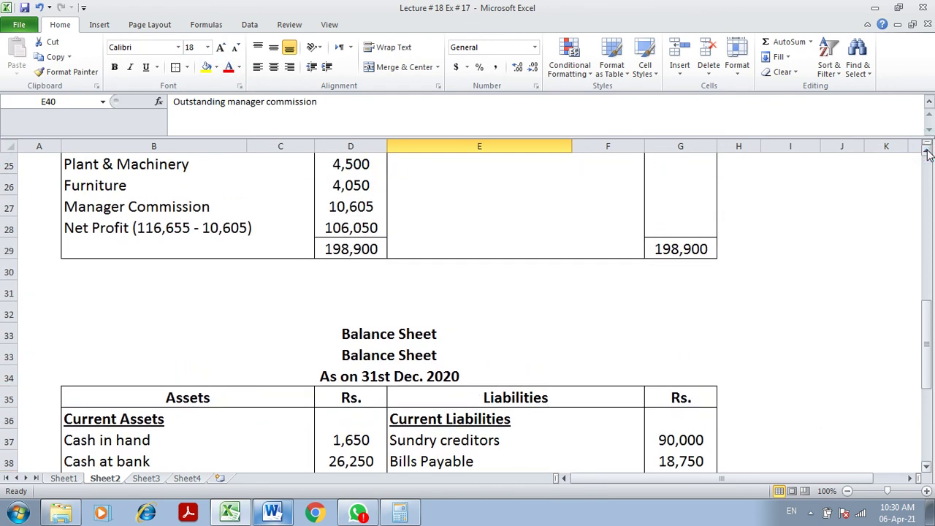
pyautogui.click(89, 274)
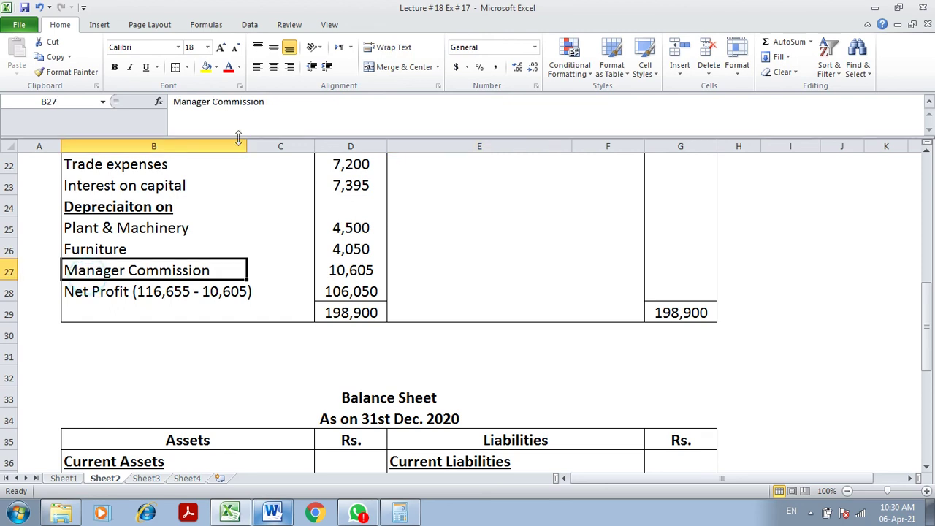
pyautogui.click(229, 66)
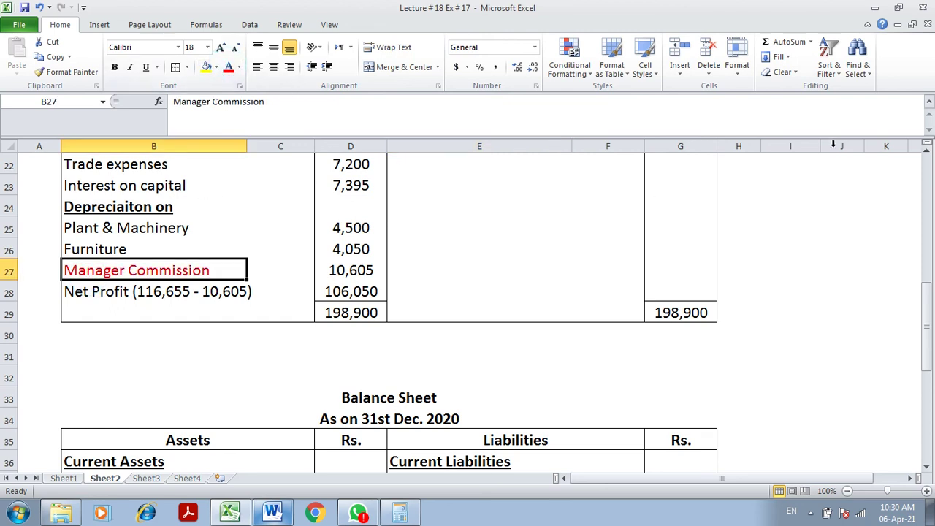
# Step: Trace the manager commission from the net profit in I15 through its working on Sheet3 to D27 and D28 on Sheet2
pyautogui.scroll(2, 929, 157)
pyautogui.scroll(3, 928, 154)
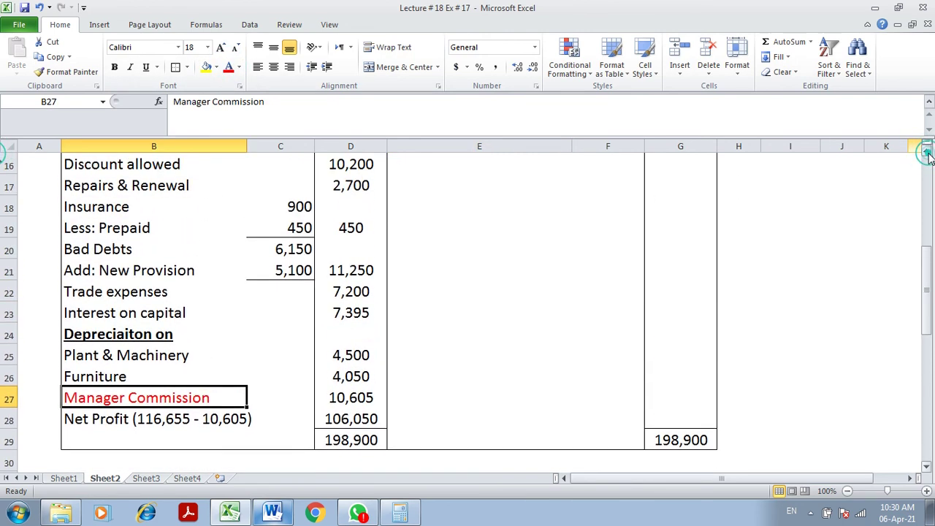
pyautogui.click(811, 209)
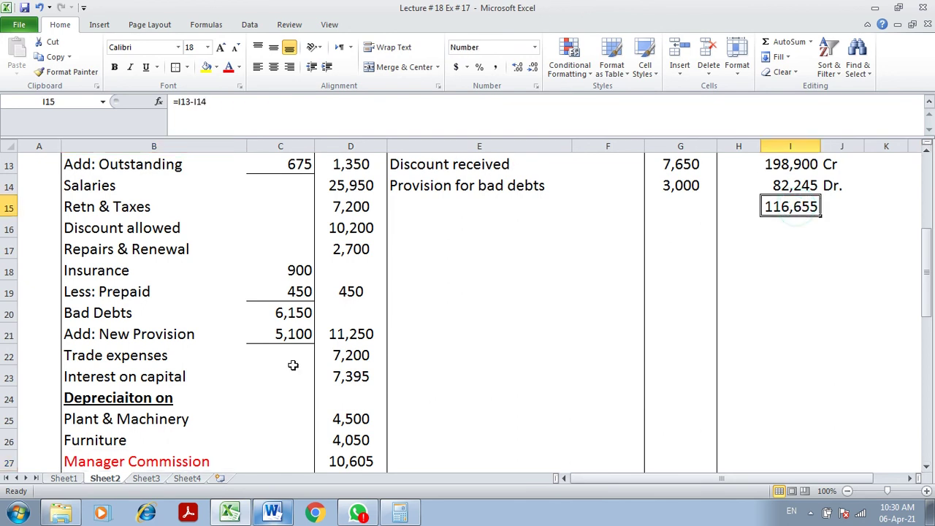
pyautogui.click(148, 479)
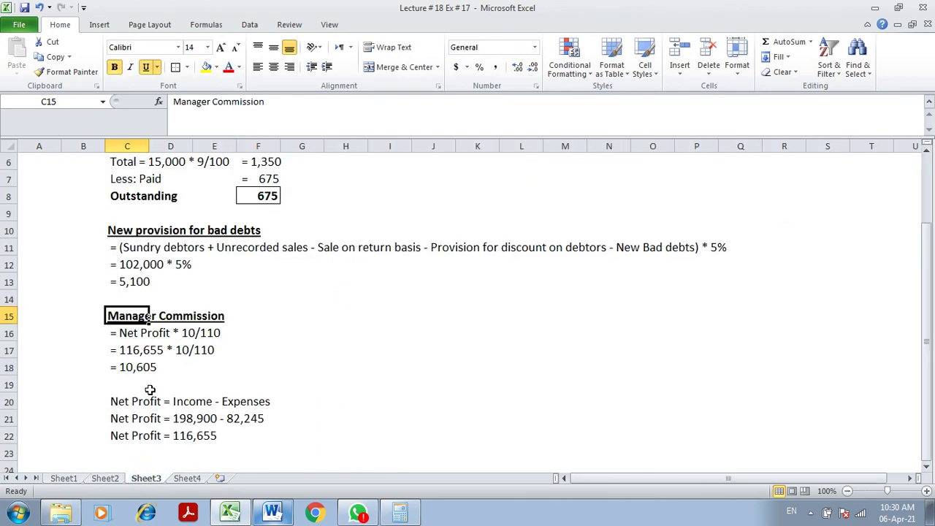
pyautogui.click(191, 436)
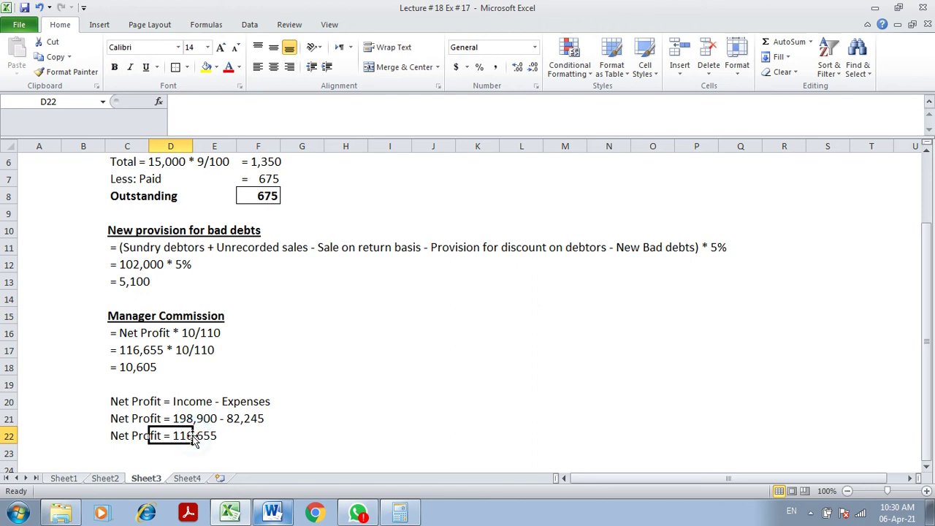
pyautogui.click(129, 370)
pyautogui.click(111, 479)
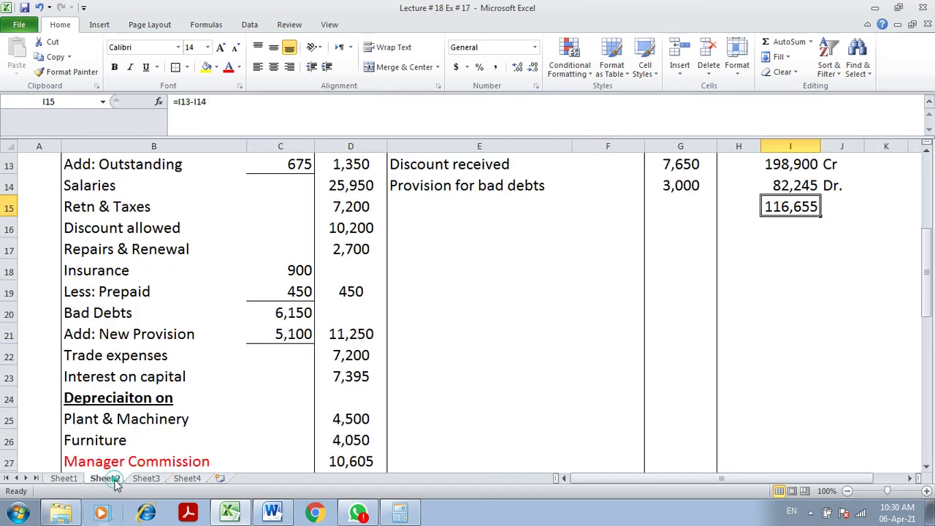
pyautogui.click(364, 461)
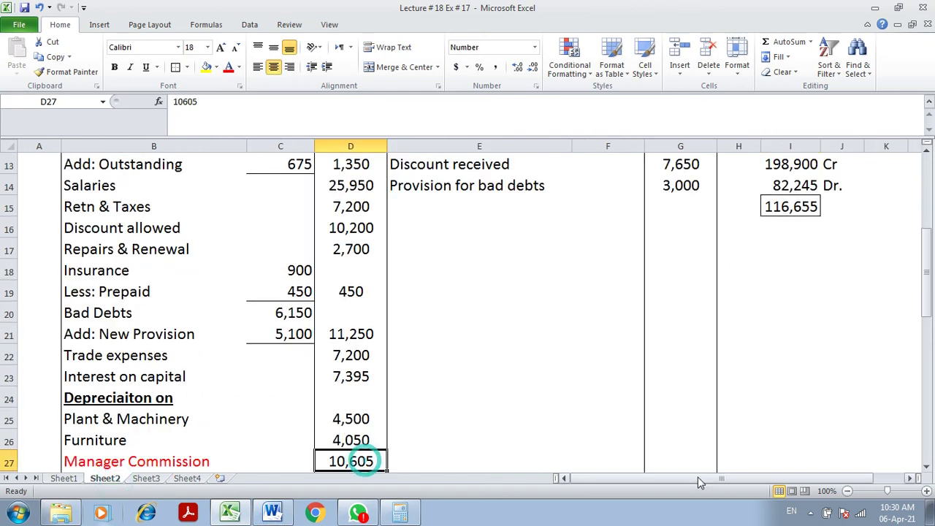
pyautogui.click(927, 469)
pyautogui.scroll(-1, 926, 468)
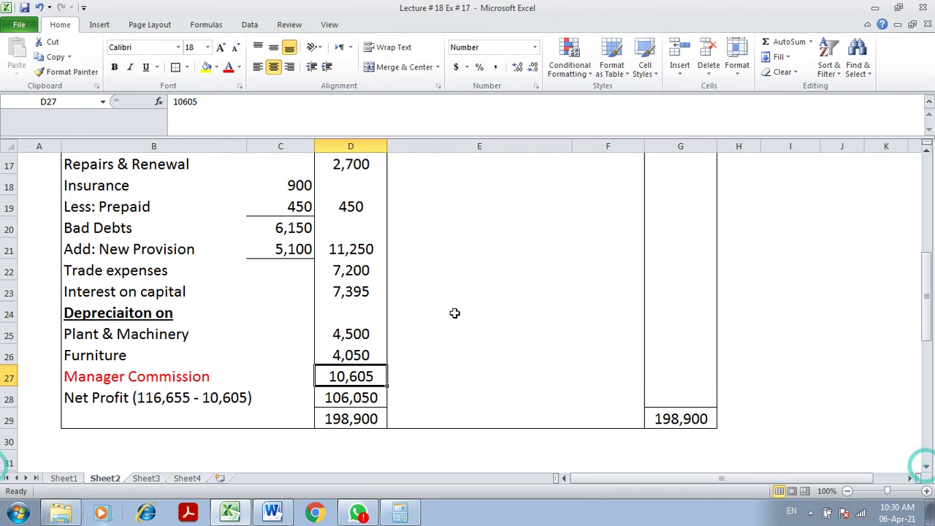
pyautogui.click(374, 401)
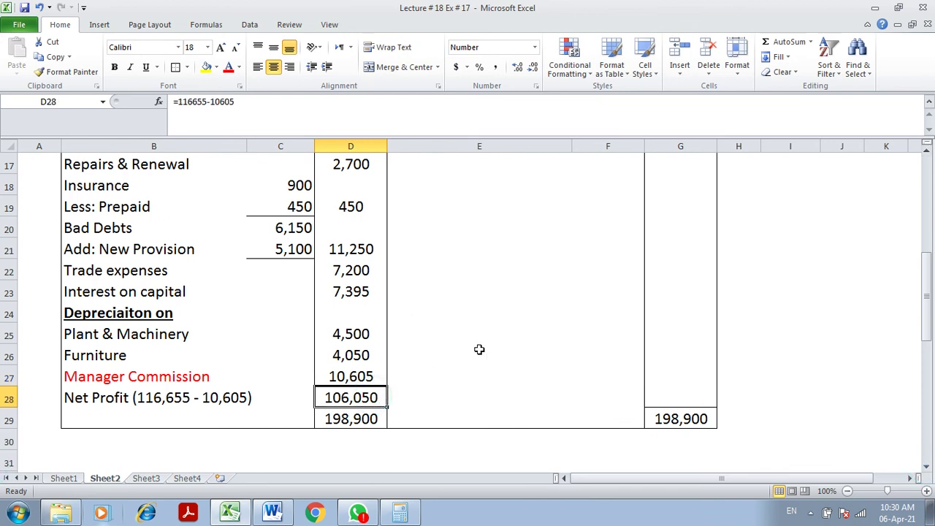